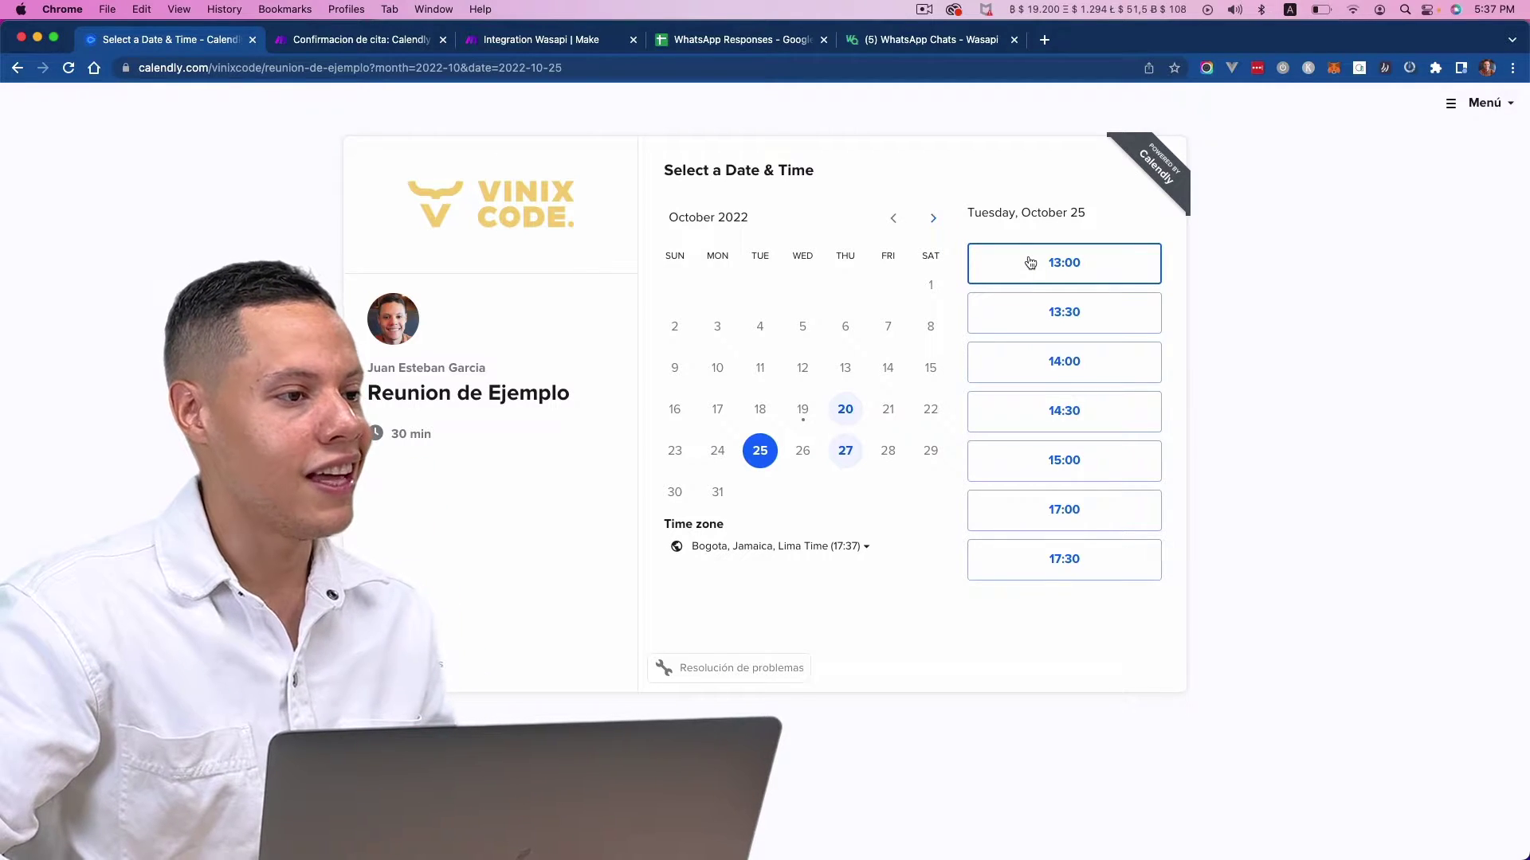
- Pick the 17:00 slot and enter the invitee's name and email
left_click(1060, 517)
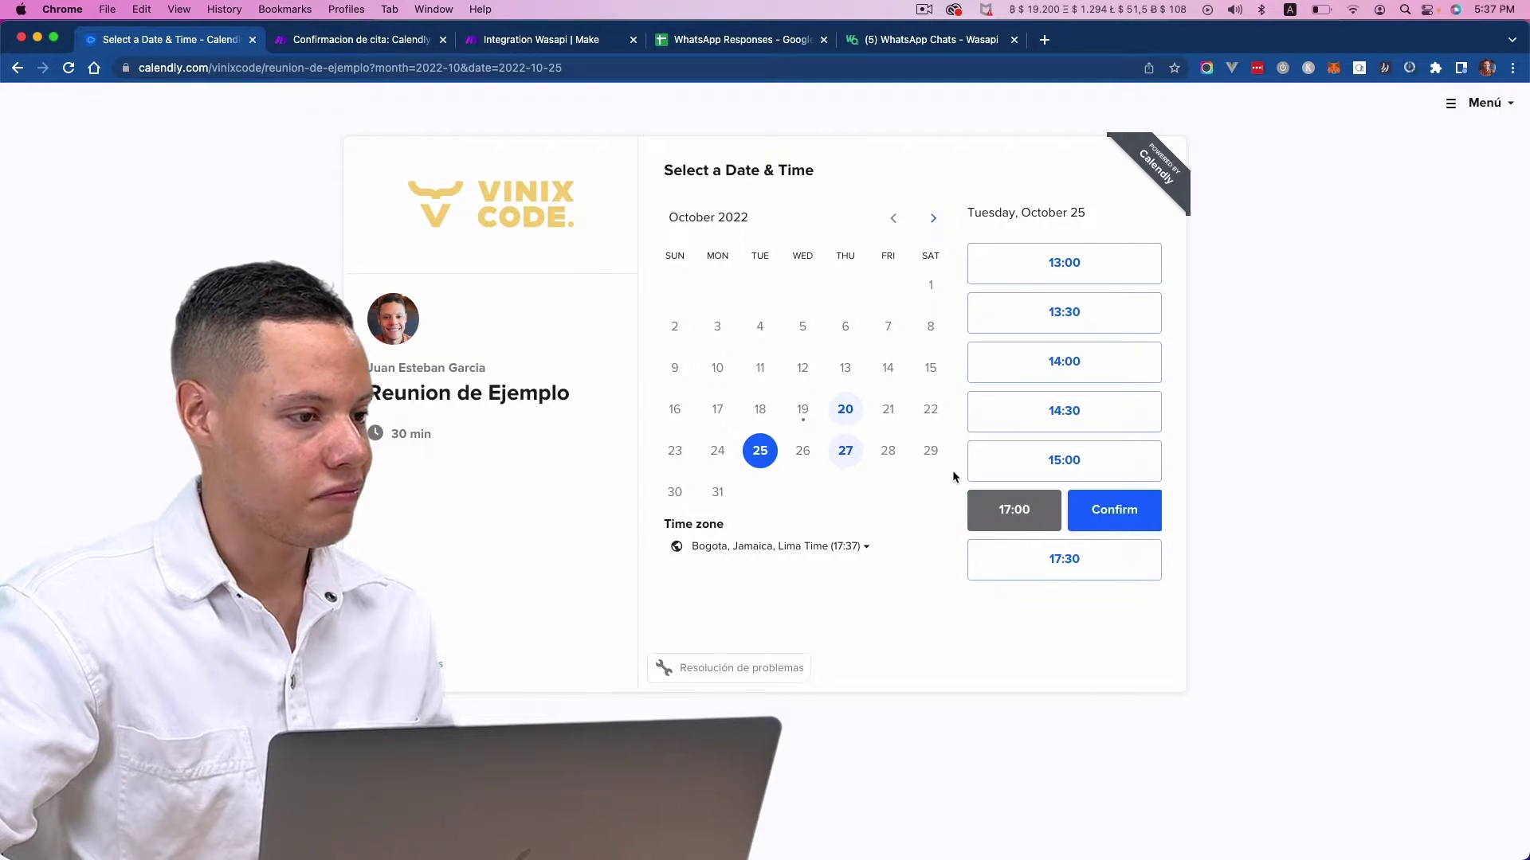
left_click(1098, 510)
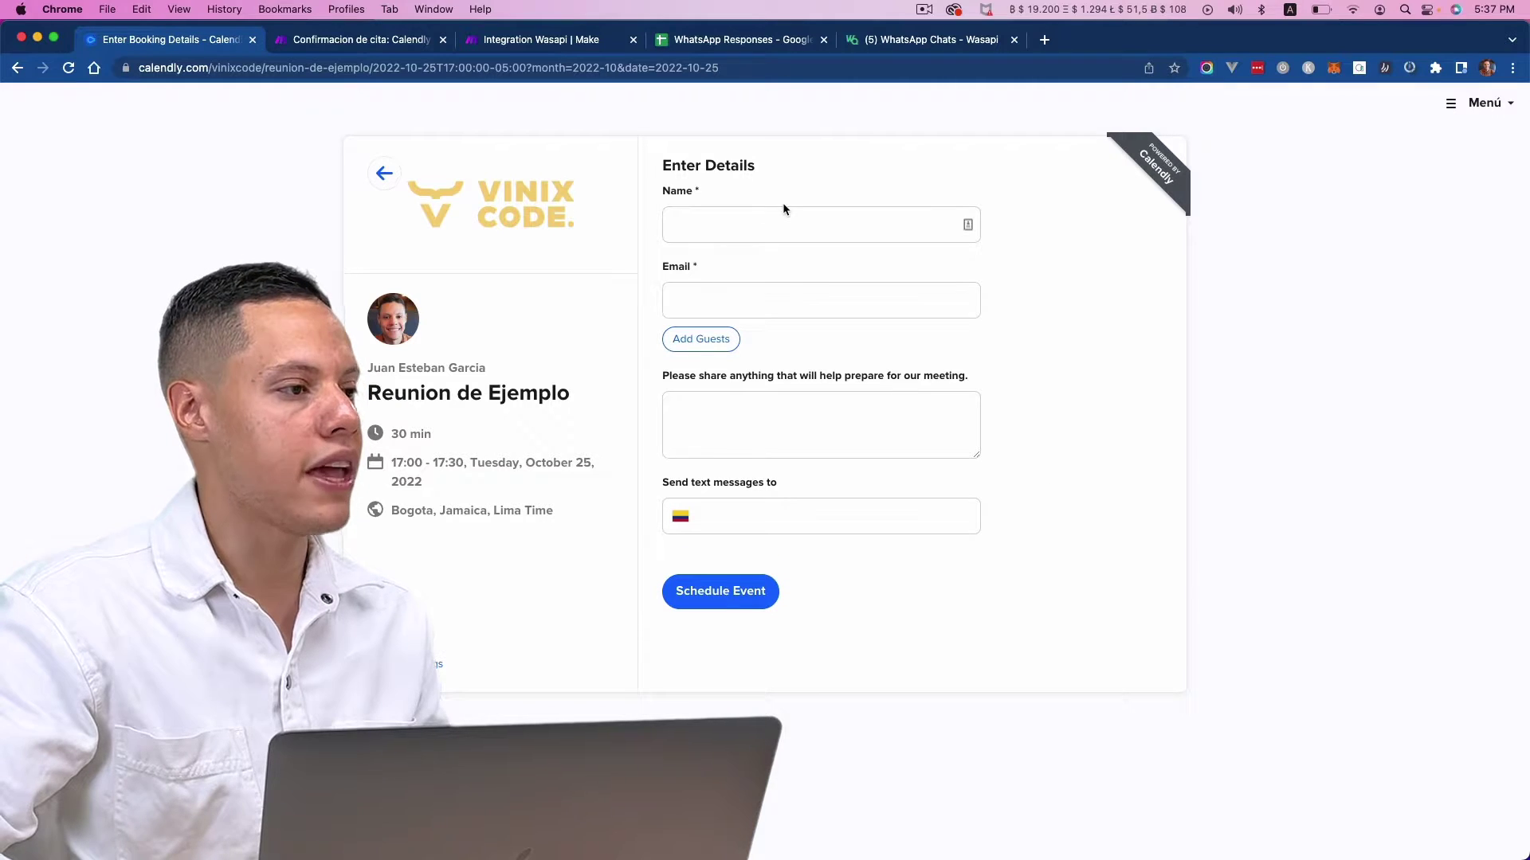
left_click(781, 230)
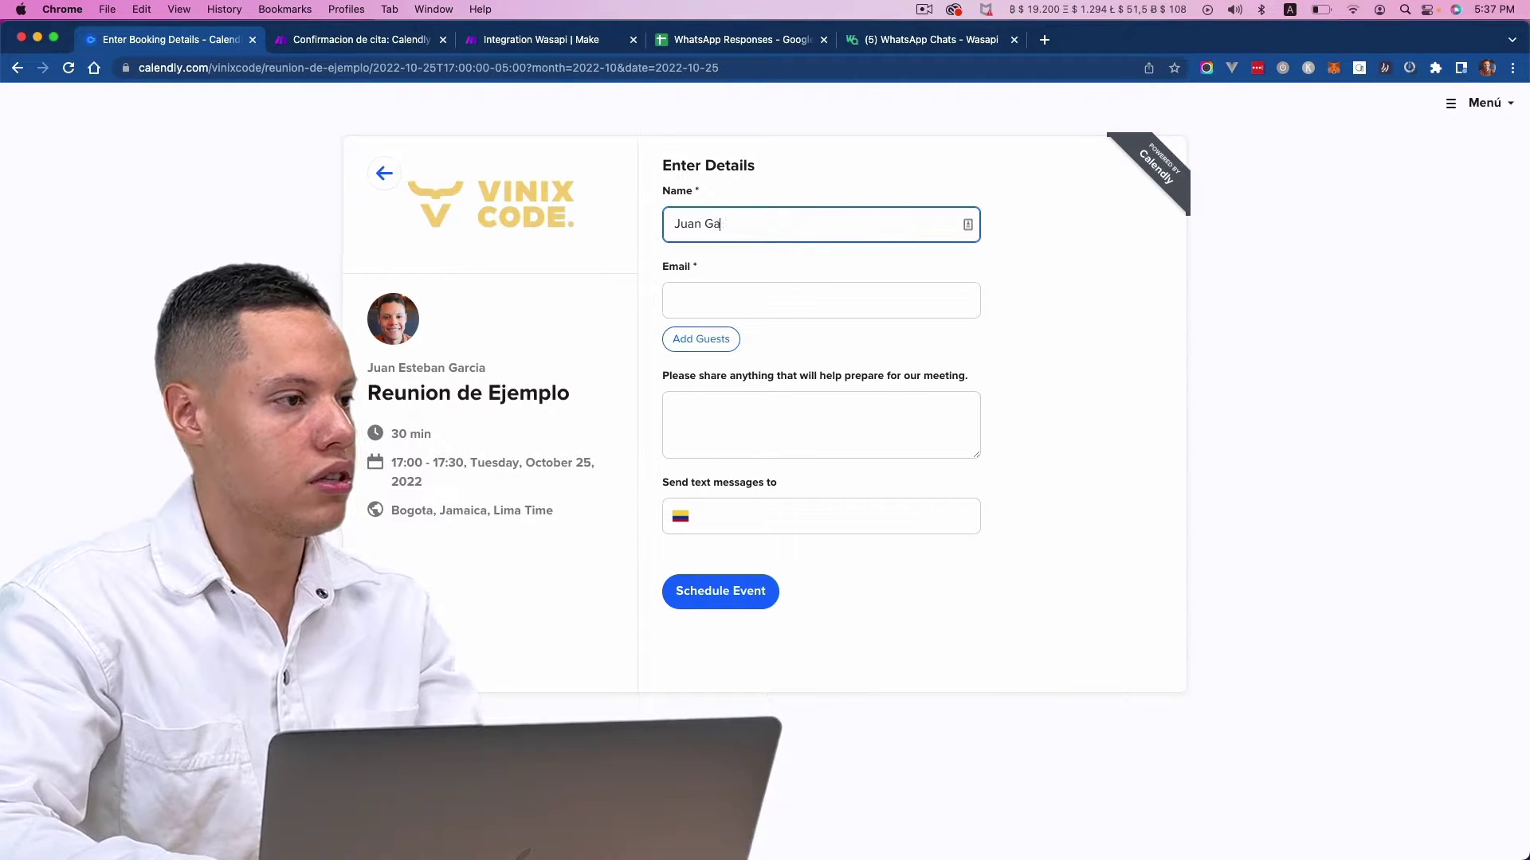
key("Tab")
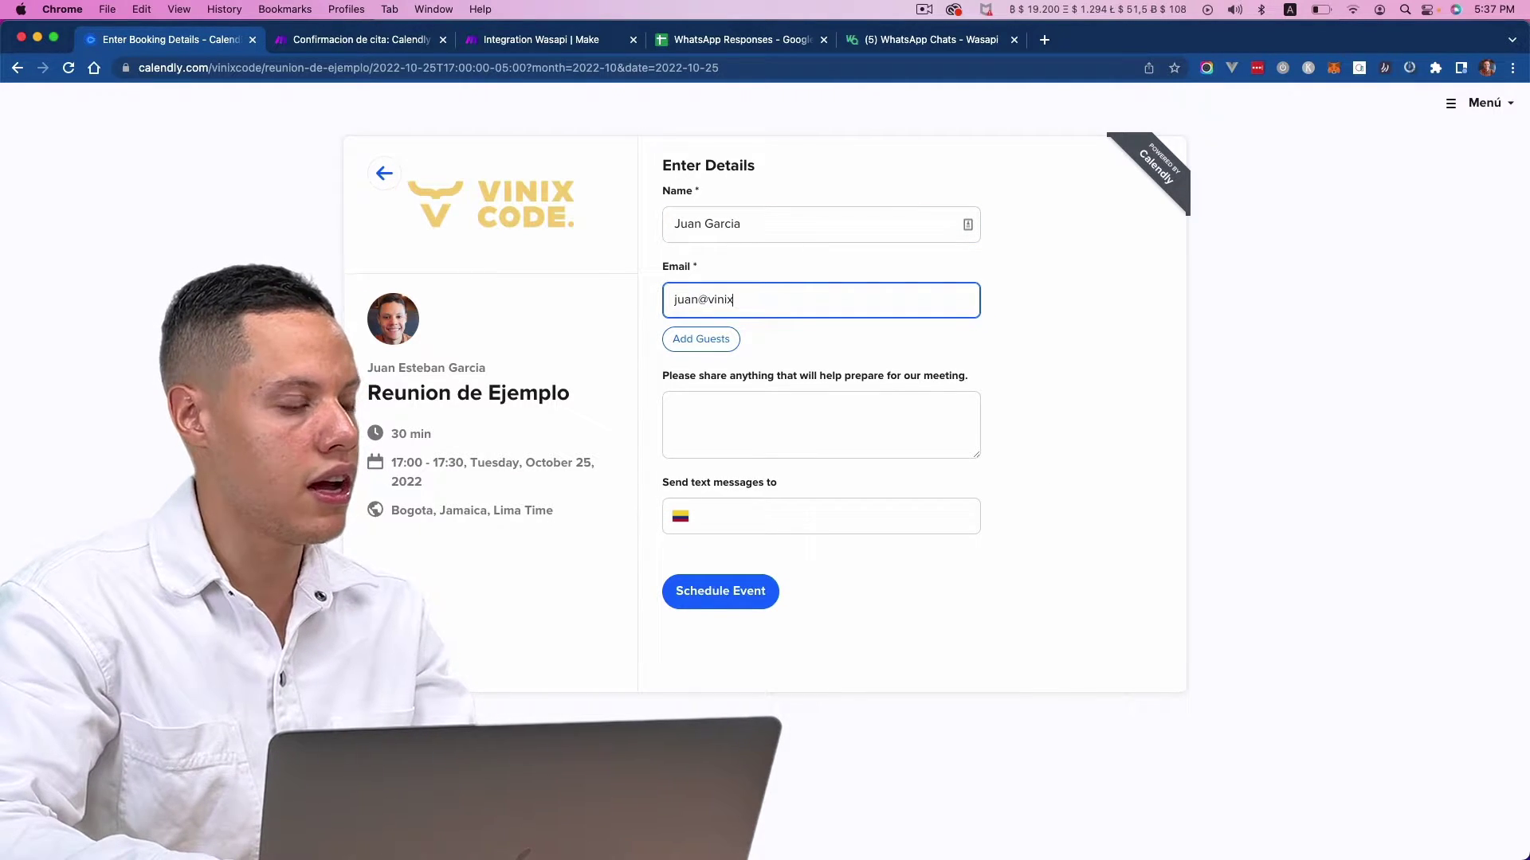
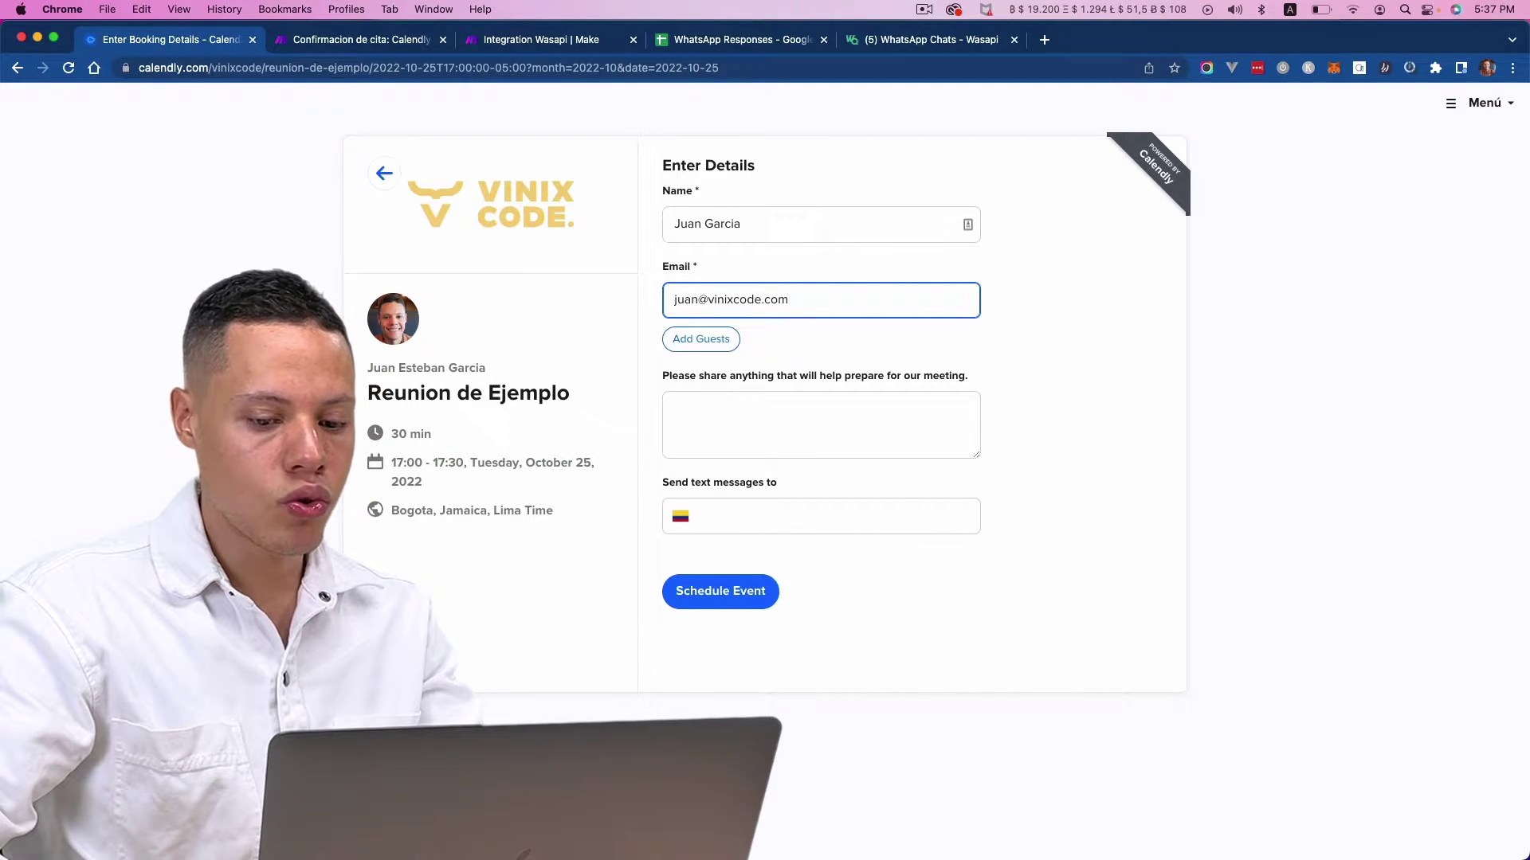
- Set the phone country code to United States and enter the invitee's phone number
left_click(1062, 552)
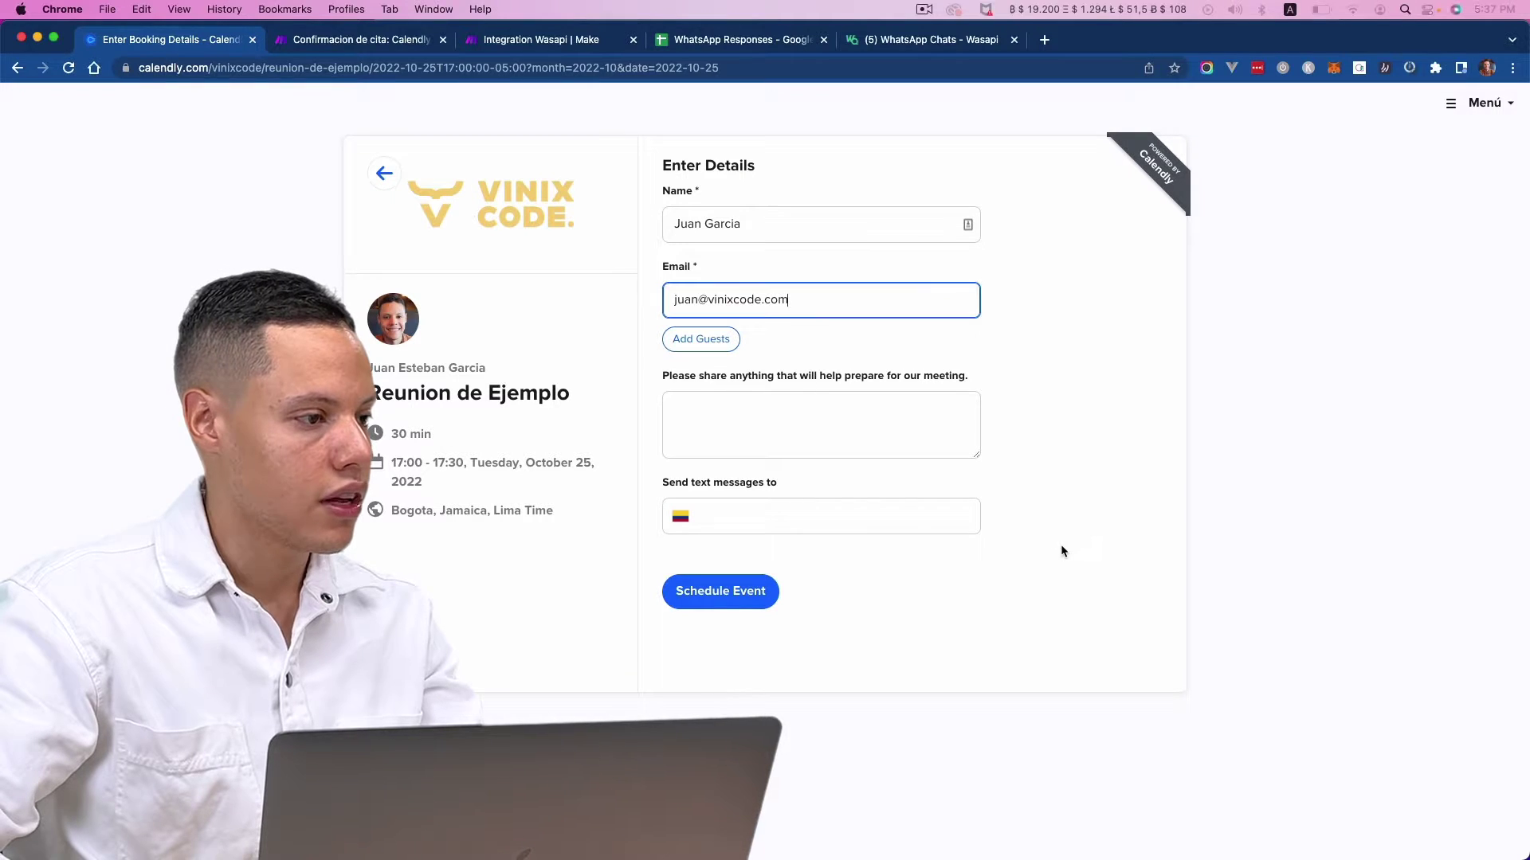
left_click(670, 533)
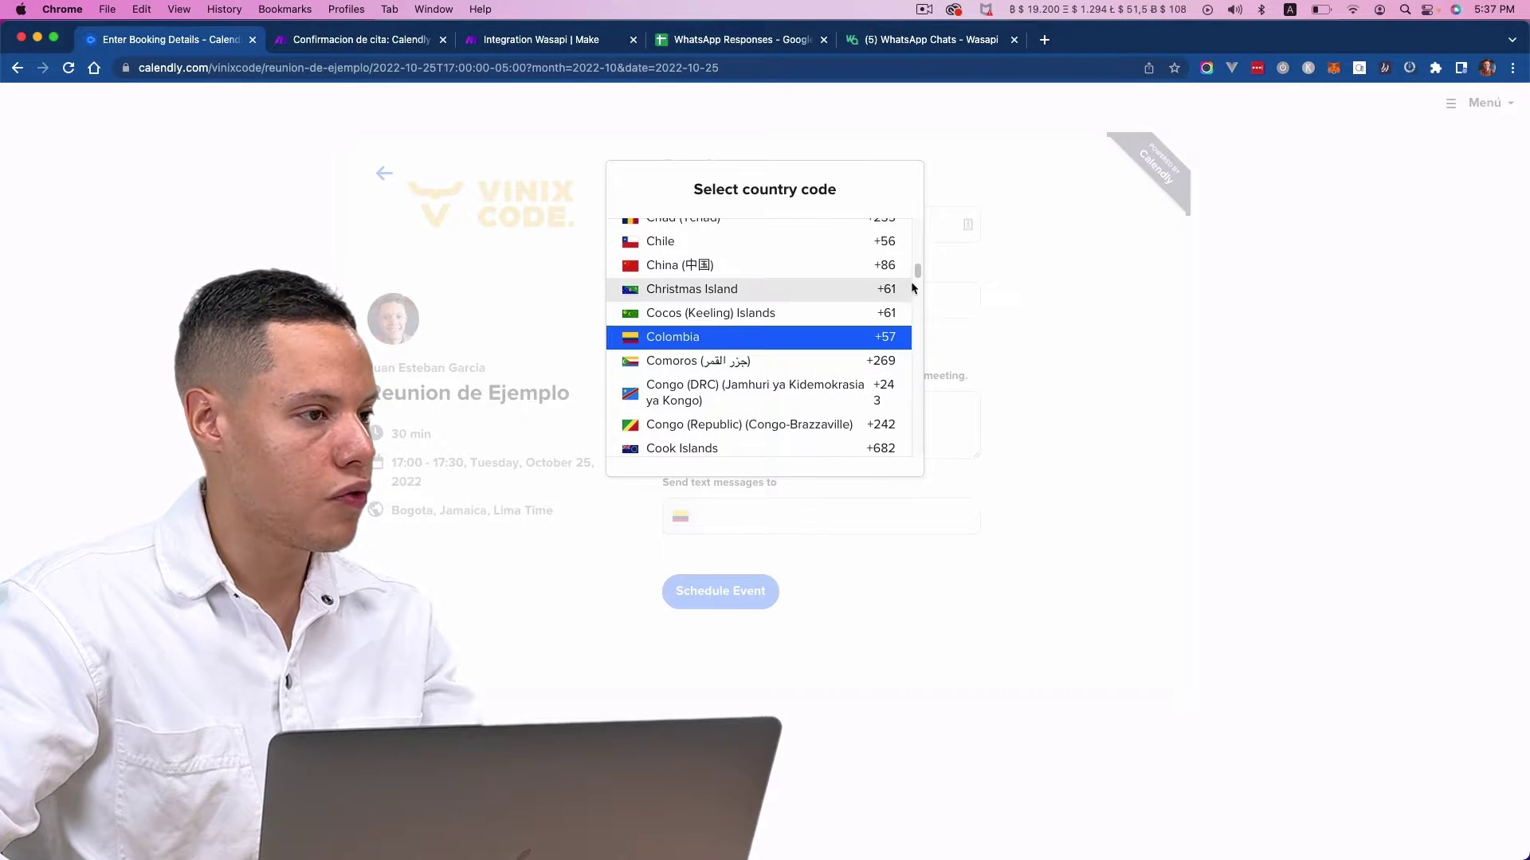
left_click_drag(913, 280, 916, 392)
scroll(777, 405, "down", 10)
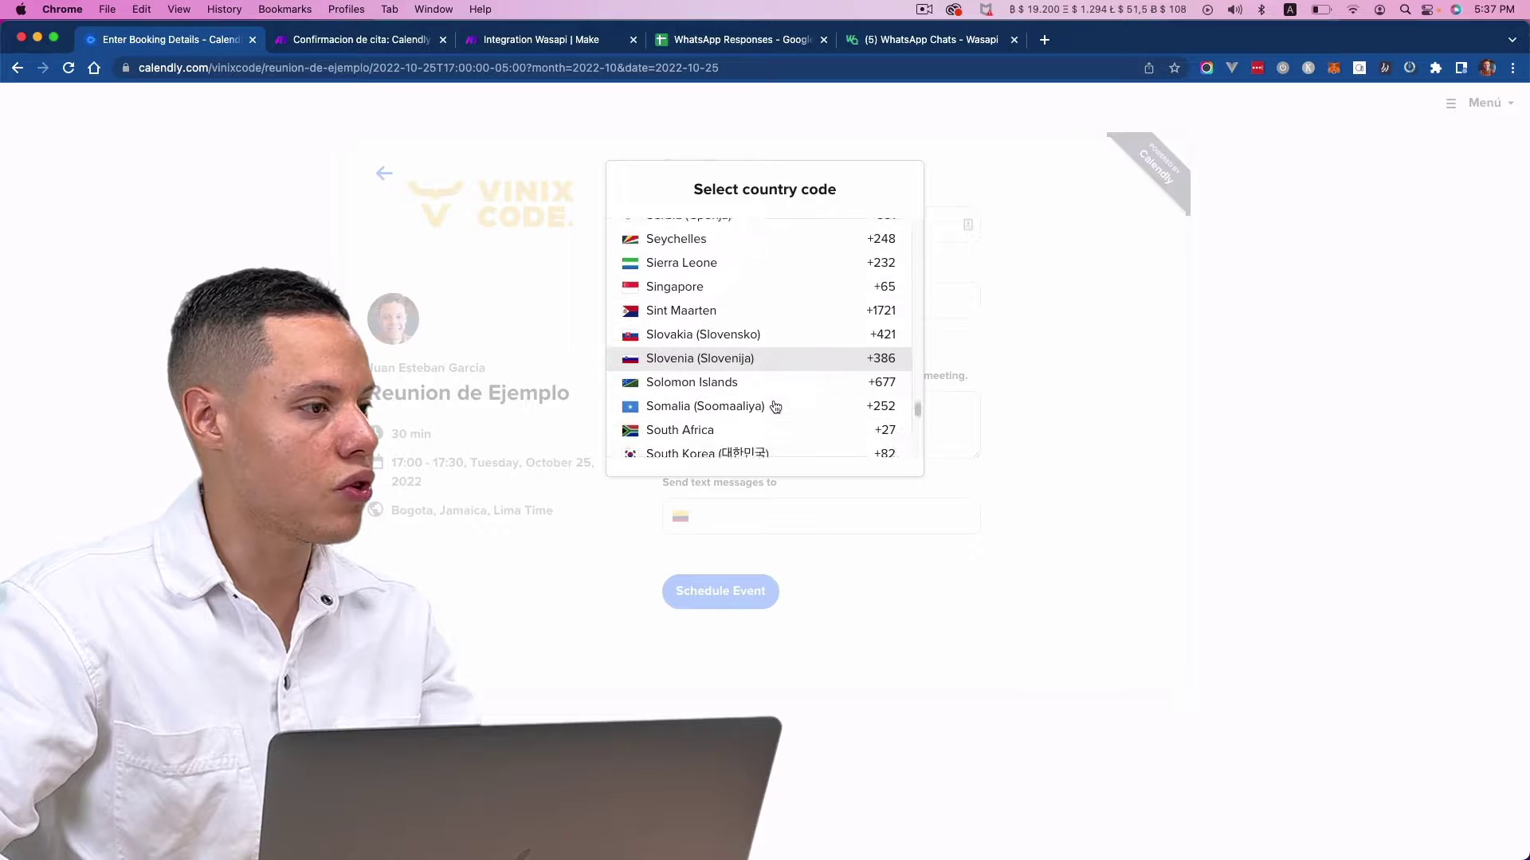
scroll(777, 405, "down", 5)
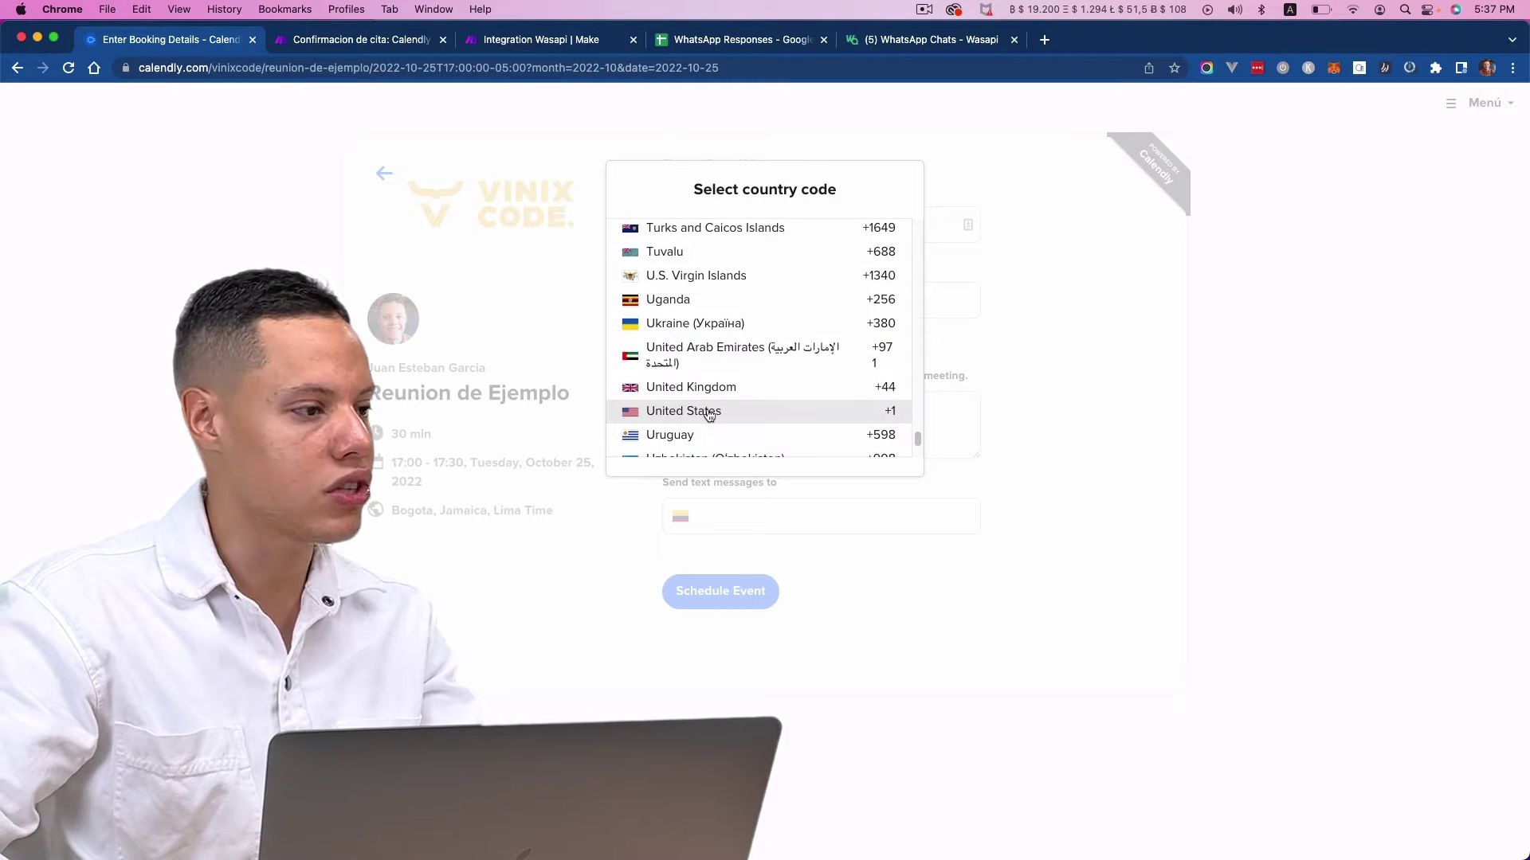
left_click(759, 409)
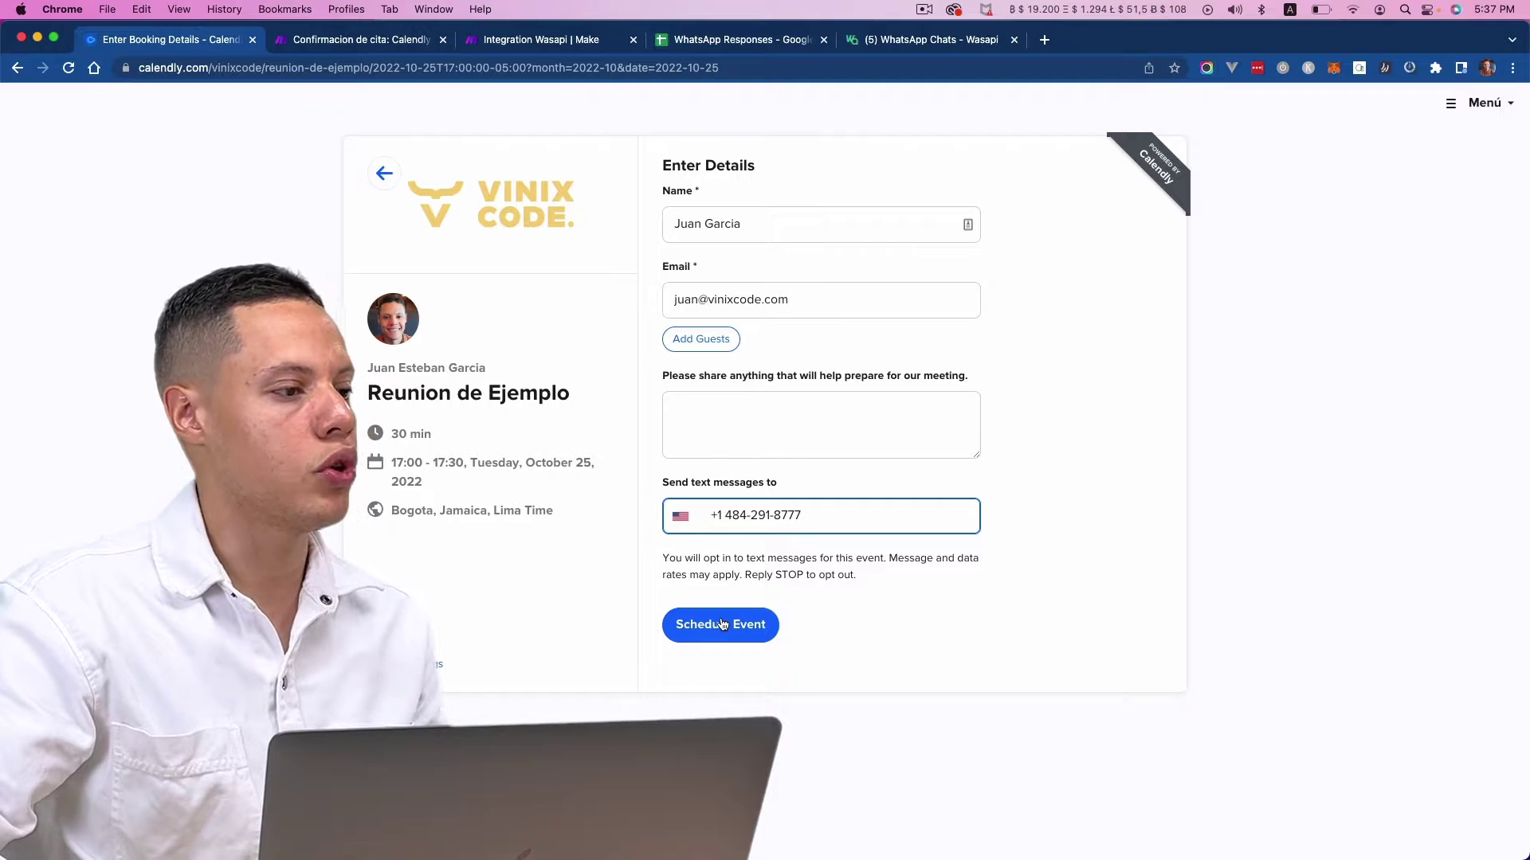
left_click(411, 42)
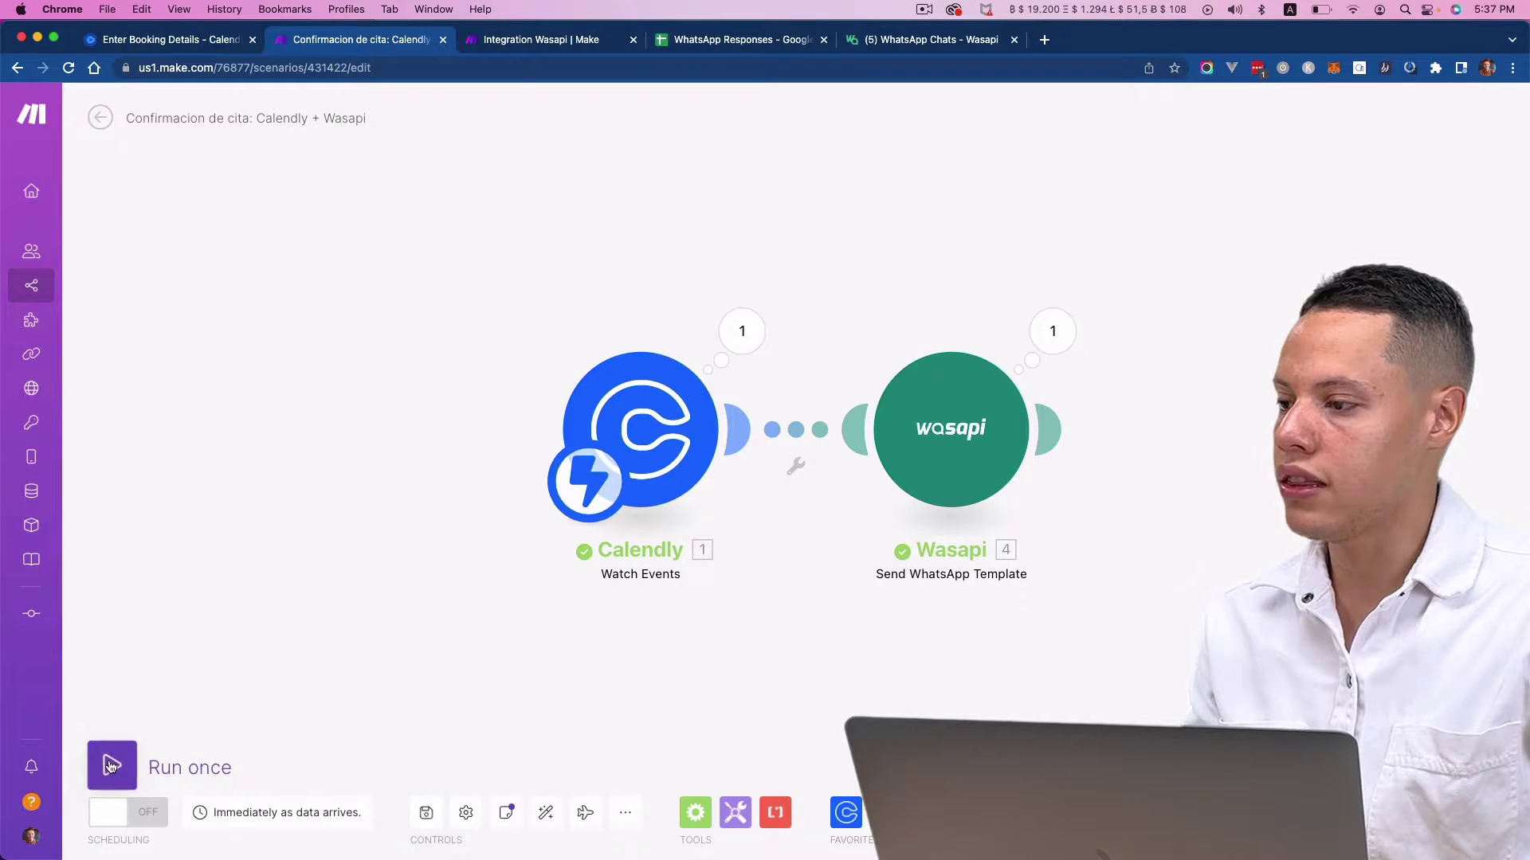
- Run the scenario once, then schedule the 17:00 Calendly booking to trigger it
left_click(111, 764)
left_click(390, 831)
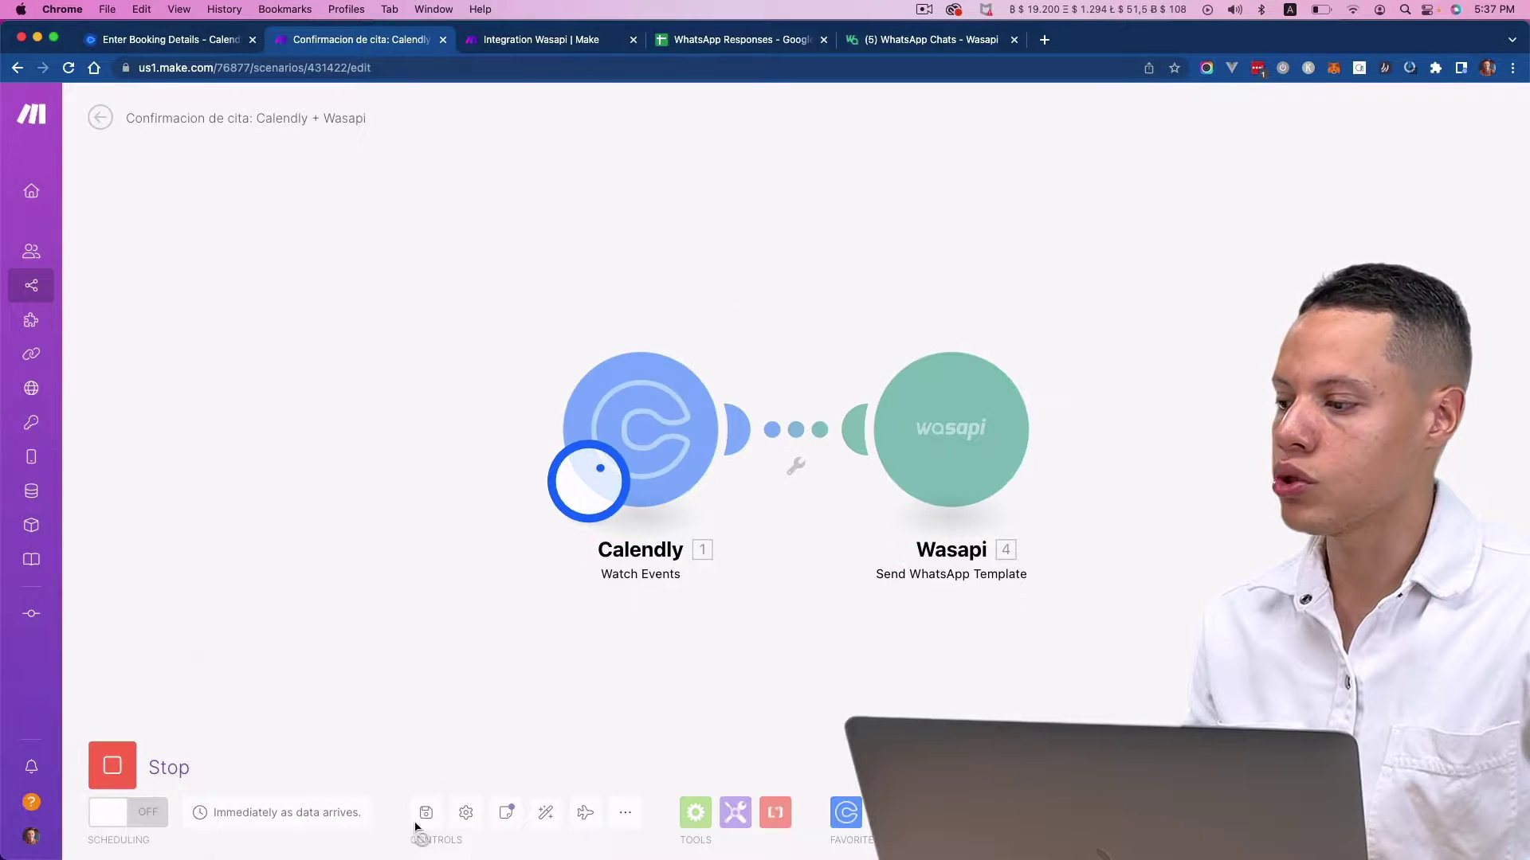
left_click(163, 39)
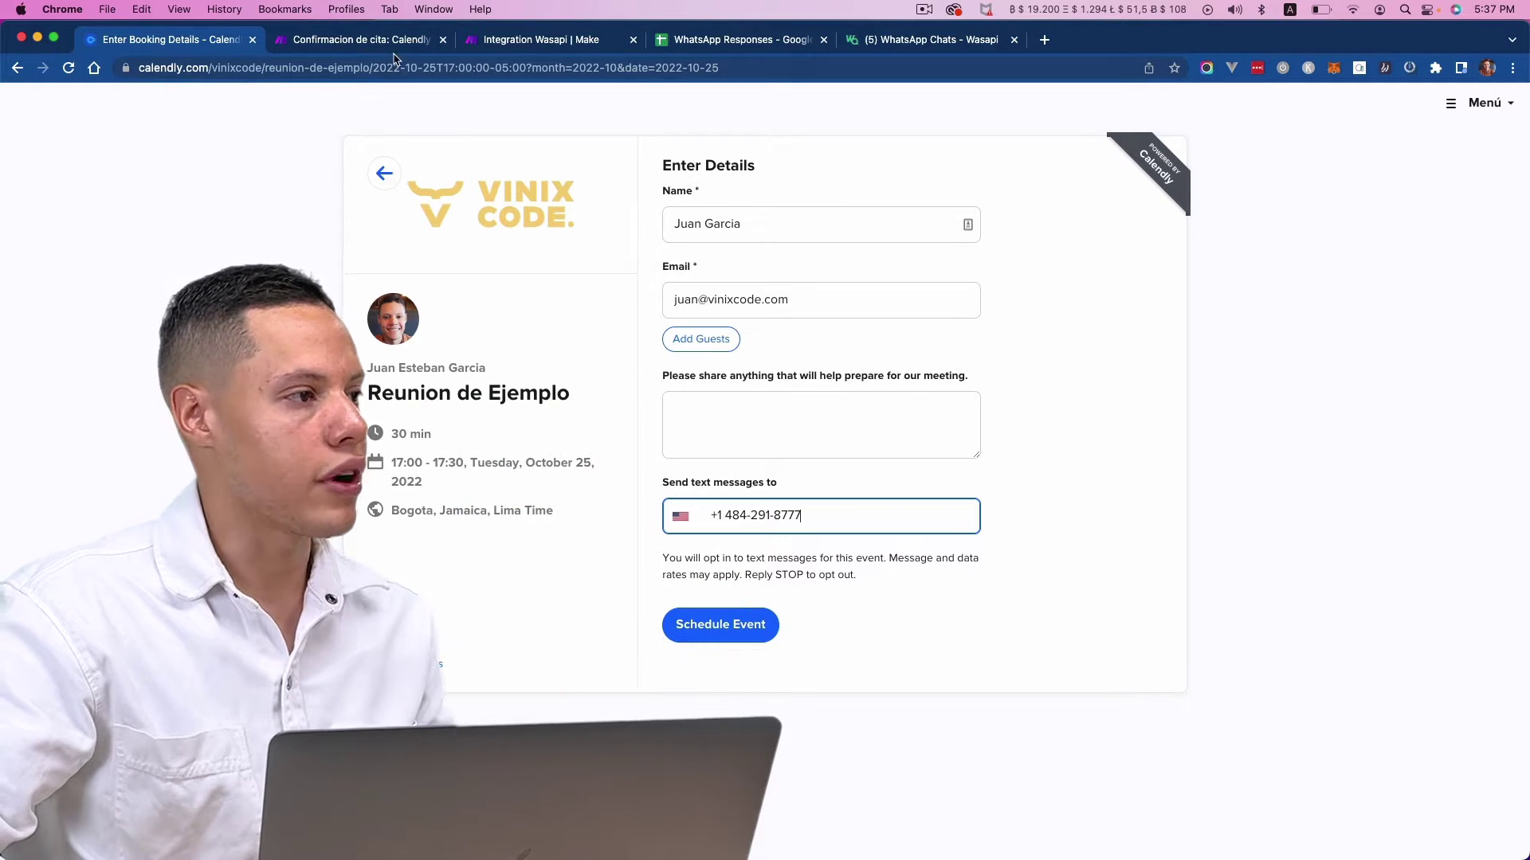
left_click(395, 46)
left_click(163, 39)
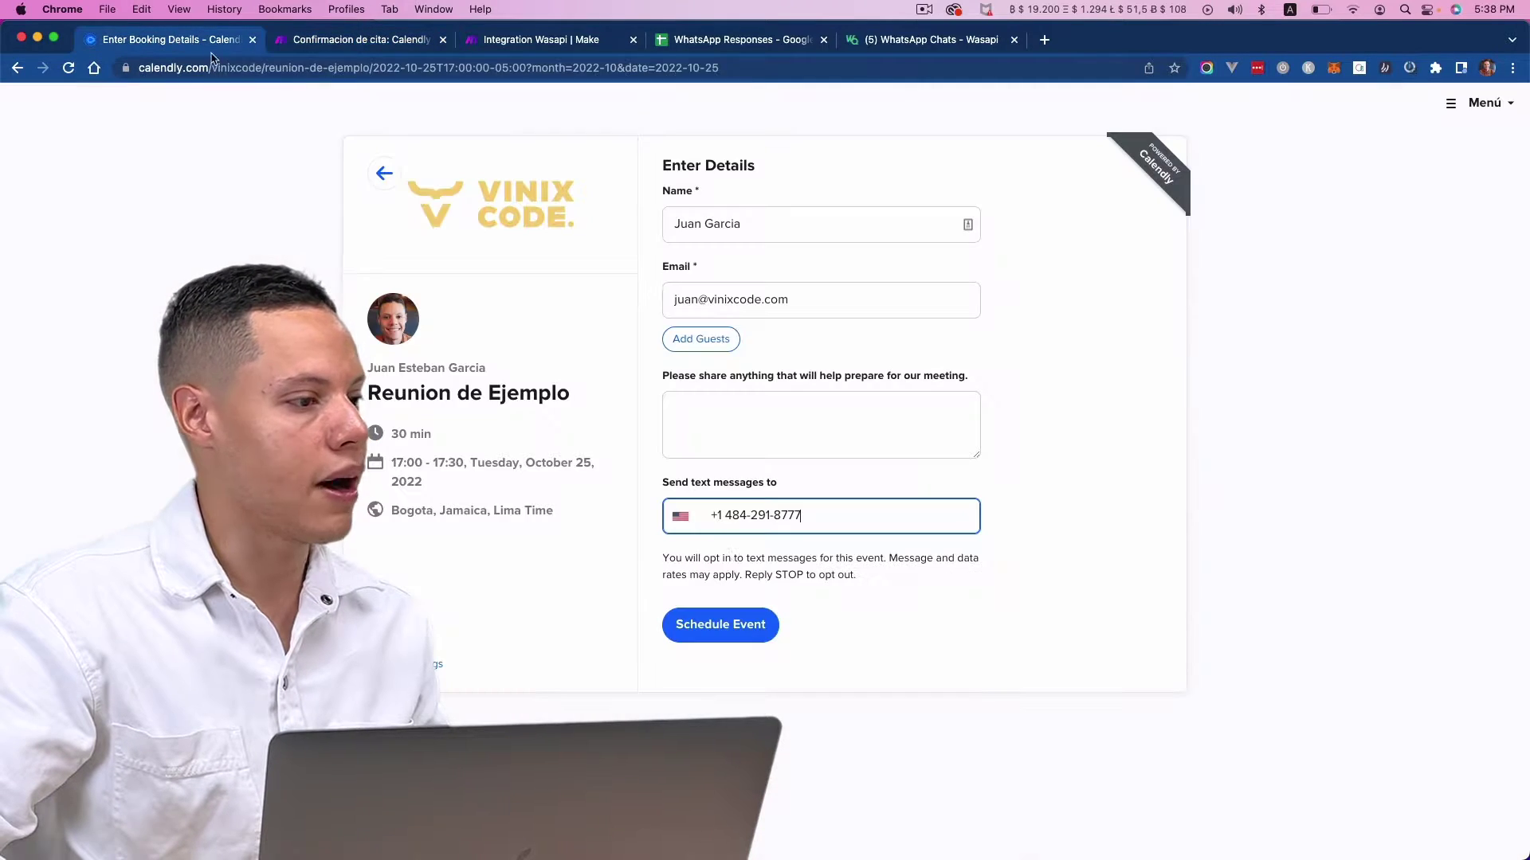
left_click(750, 626)
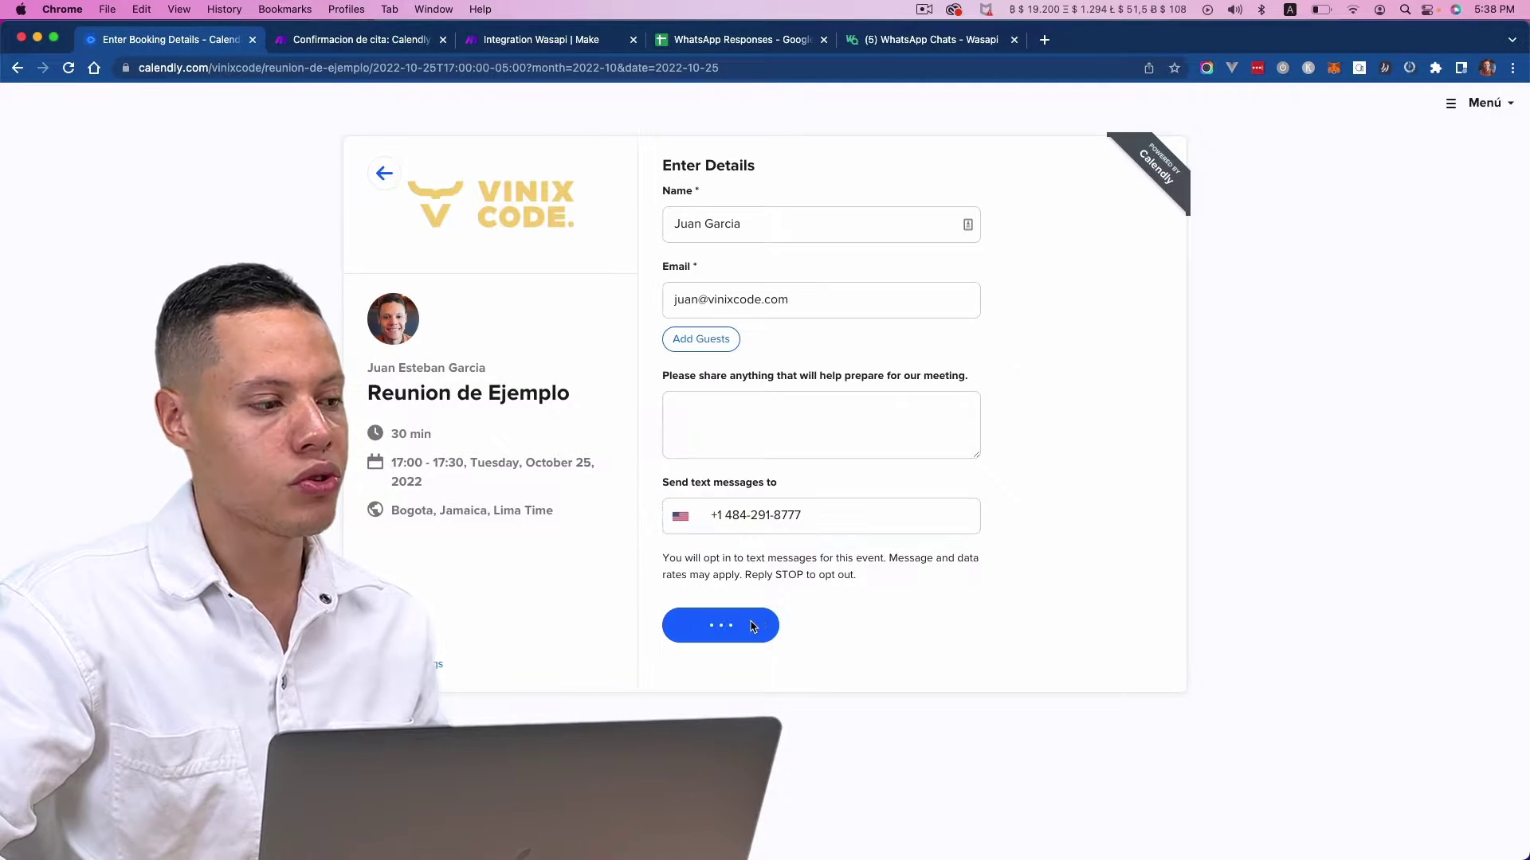
left_click(356, 46)
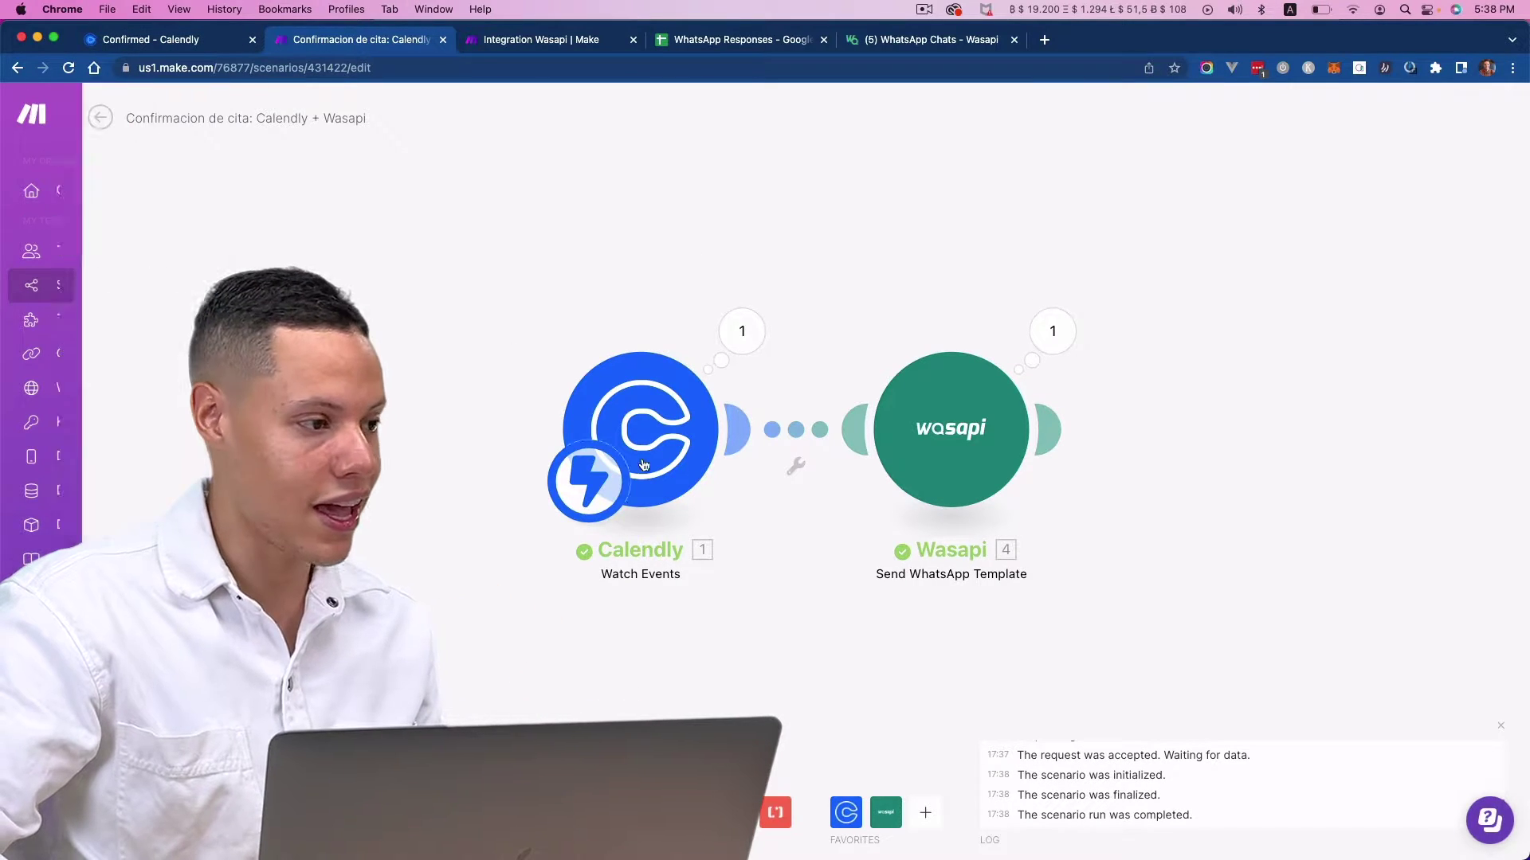
- Review the Appointment confirmed! template message received in the WhatsApp chat
key("super+Tab")
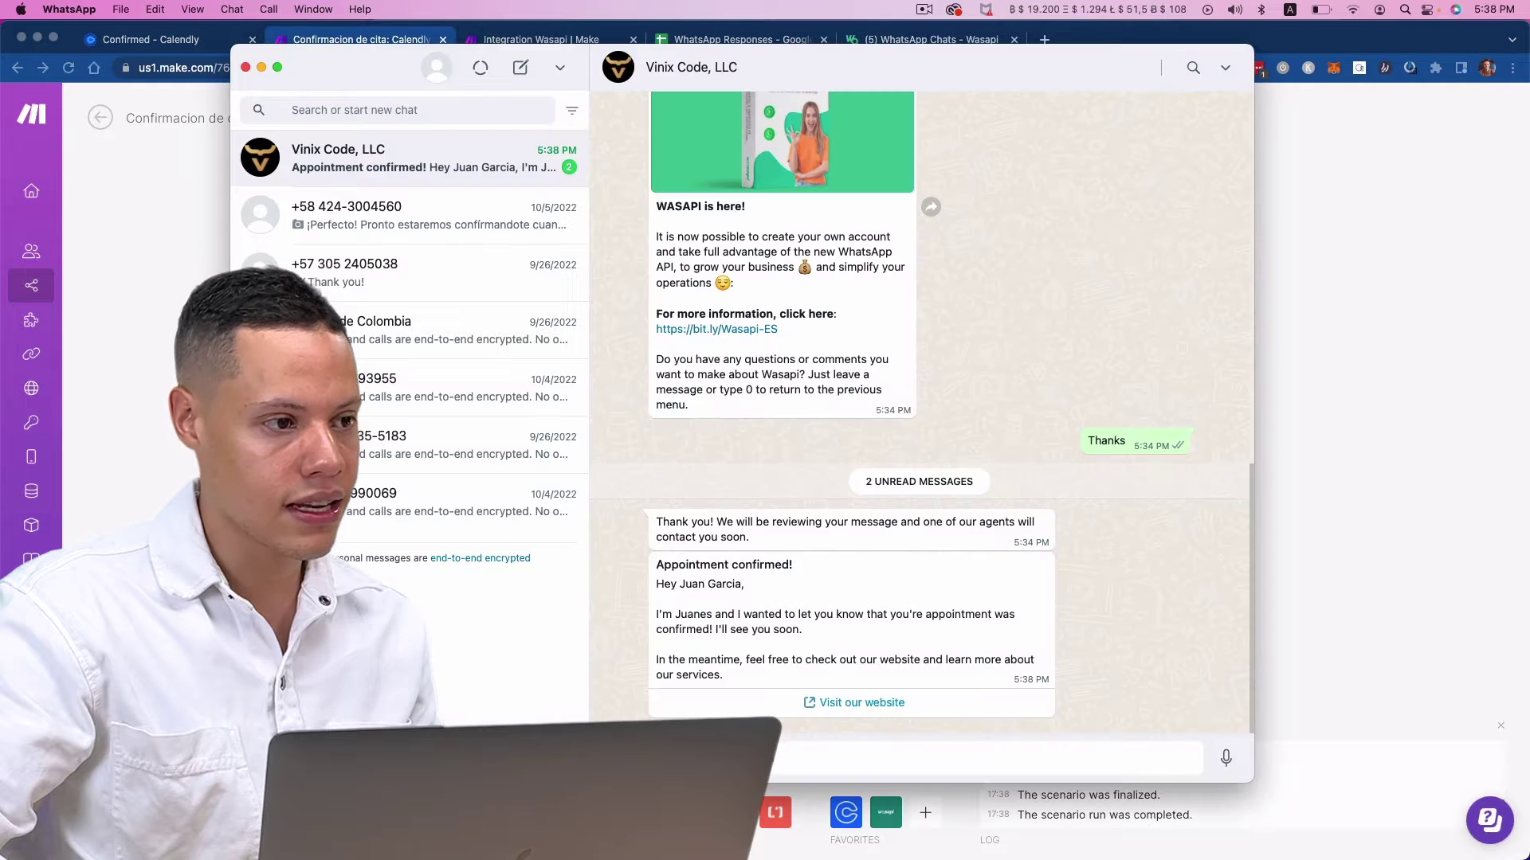
left_click_drag(685, 565, 875, 570)
left_click_drag(732, 584, 746, 584)
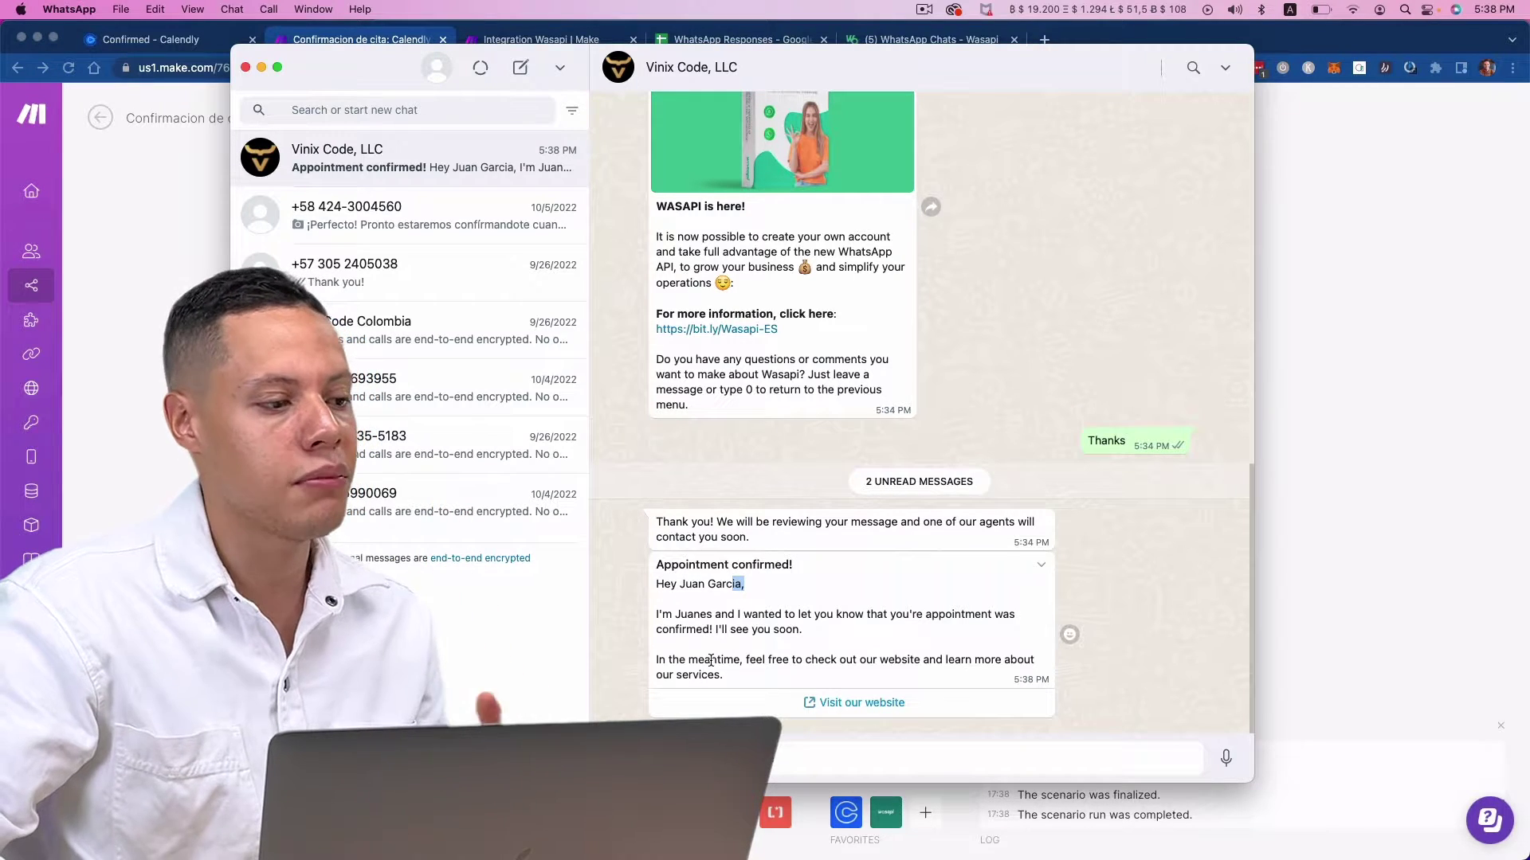
left_click_drag(858, 663, 877, 664)
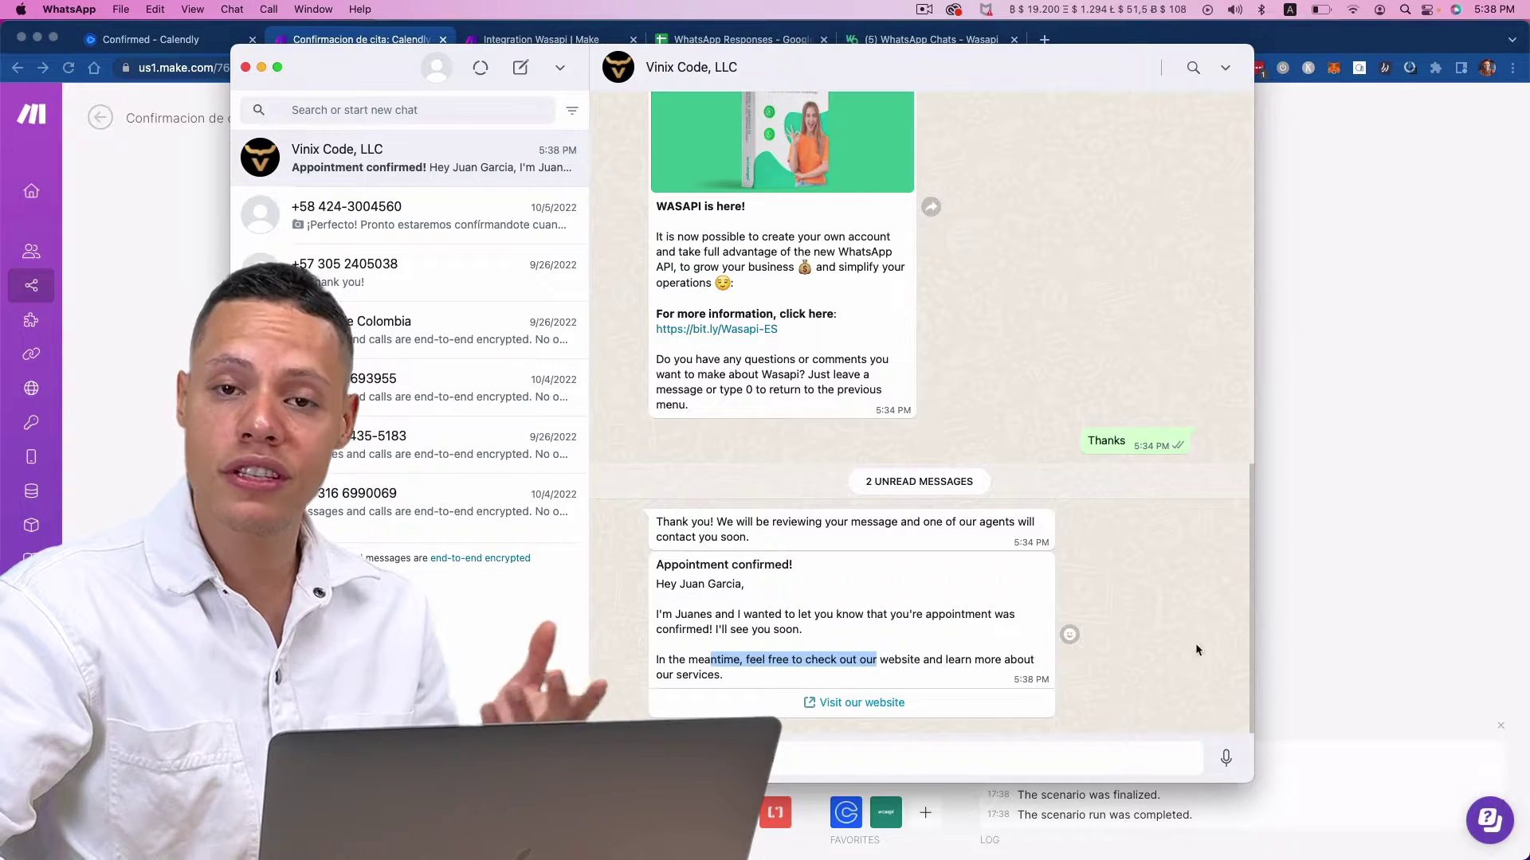
left_click(1403, 590)
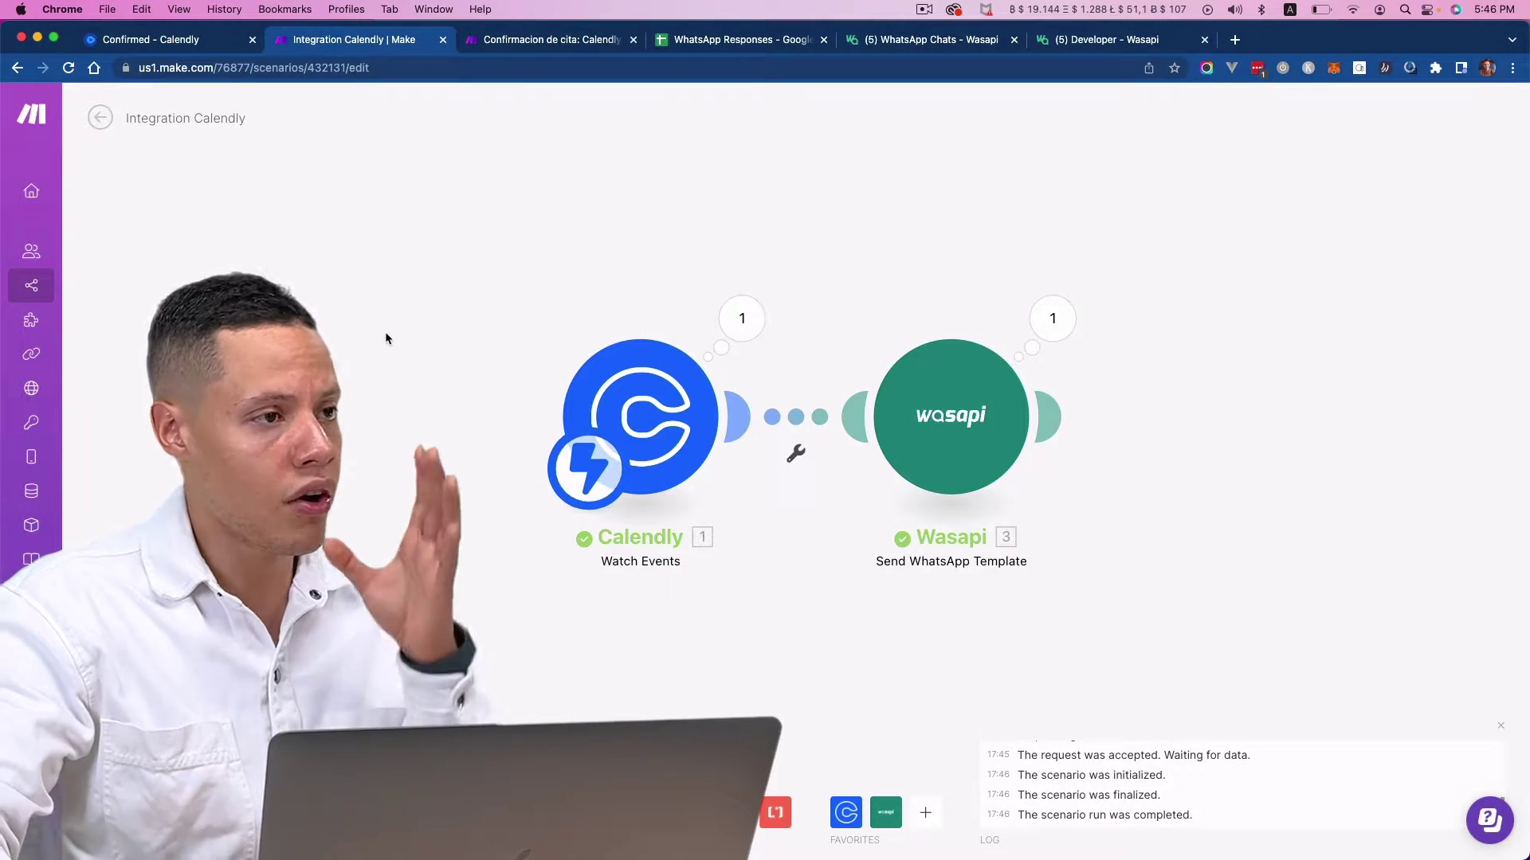
- Send a WhatsApp reply and view the incoming 'ok, THANK YOUUU!' in the Wasapi chat
left_click(978, 45)
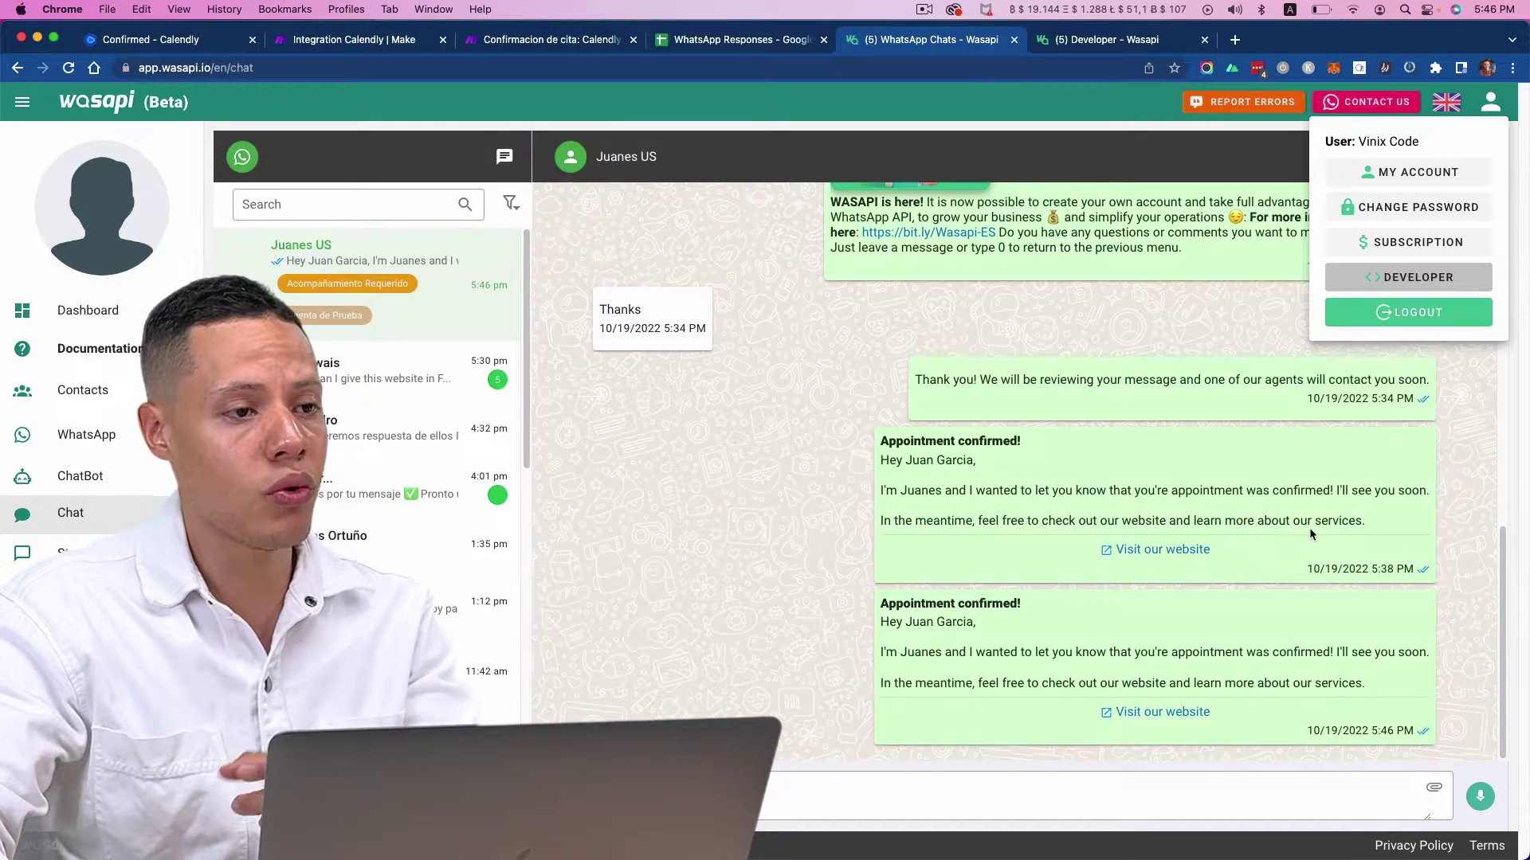
left_click(1310, 529)
key("super+Tab")
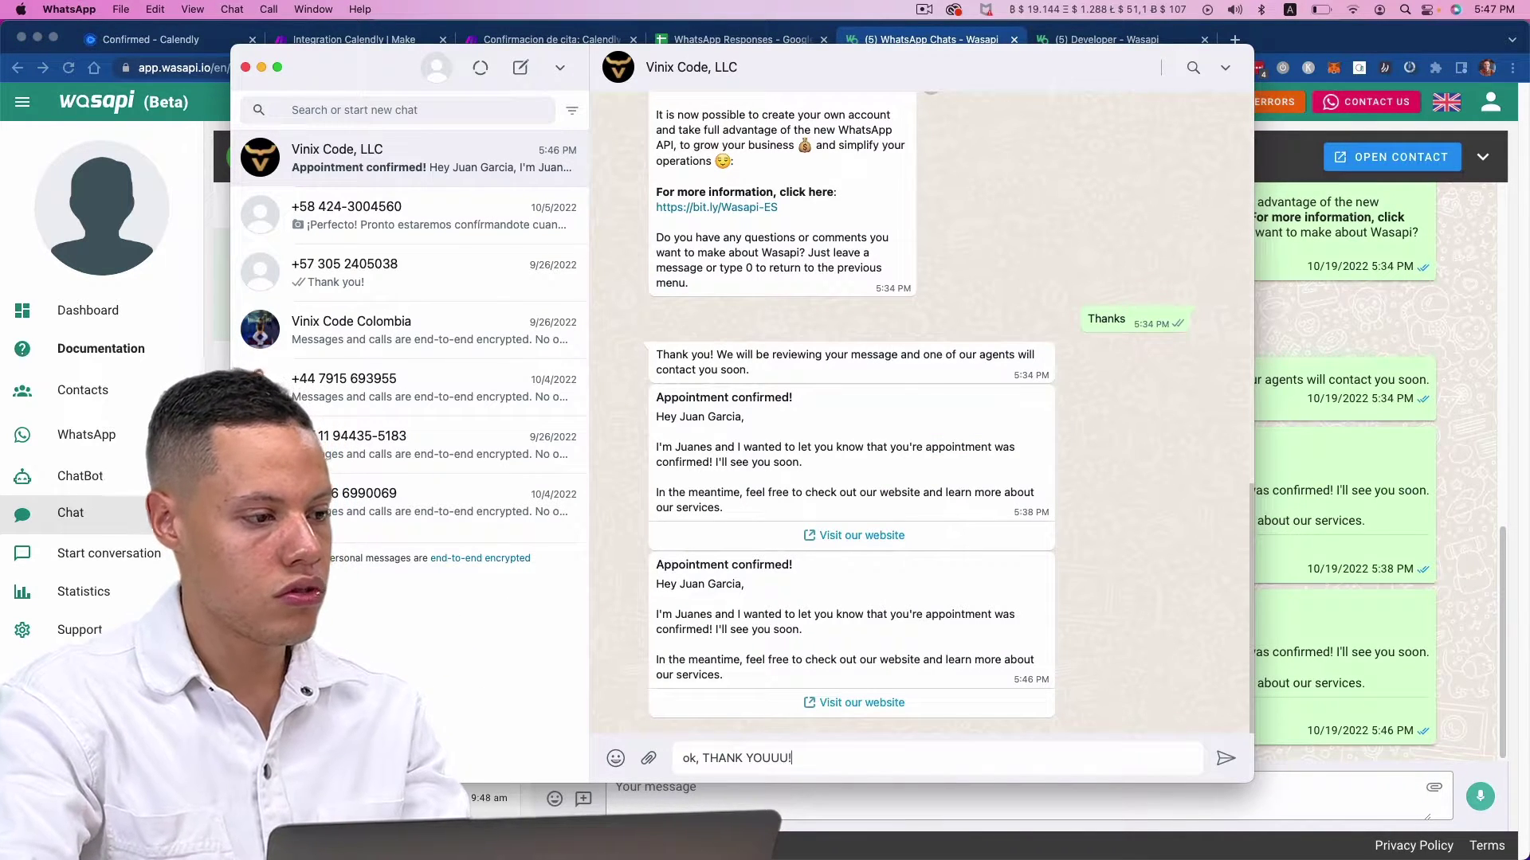
key("Return")
key("super+Tab")
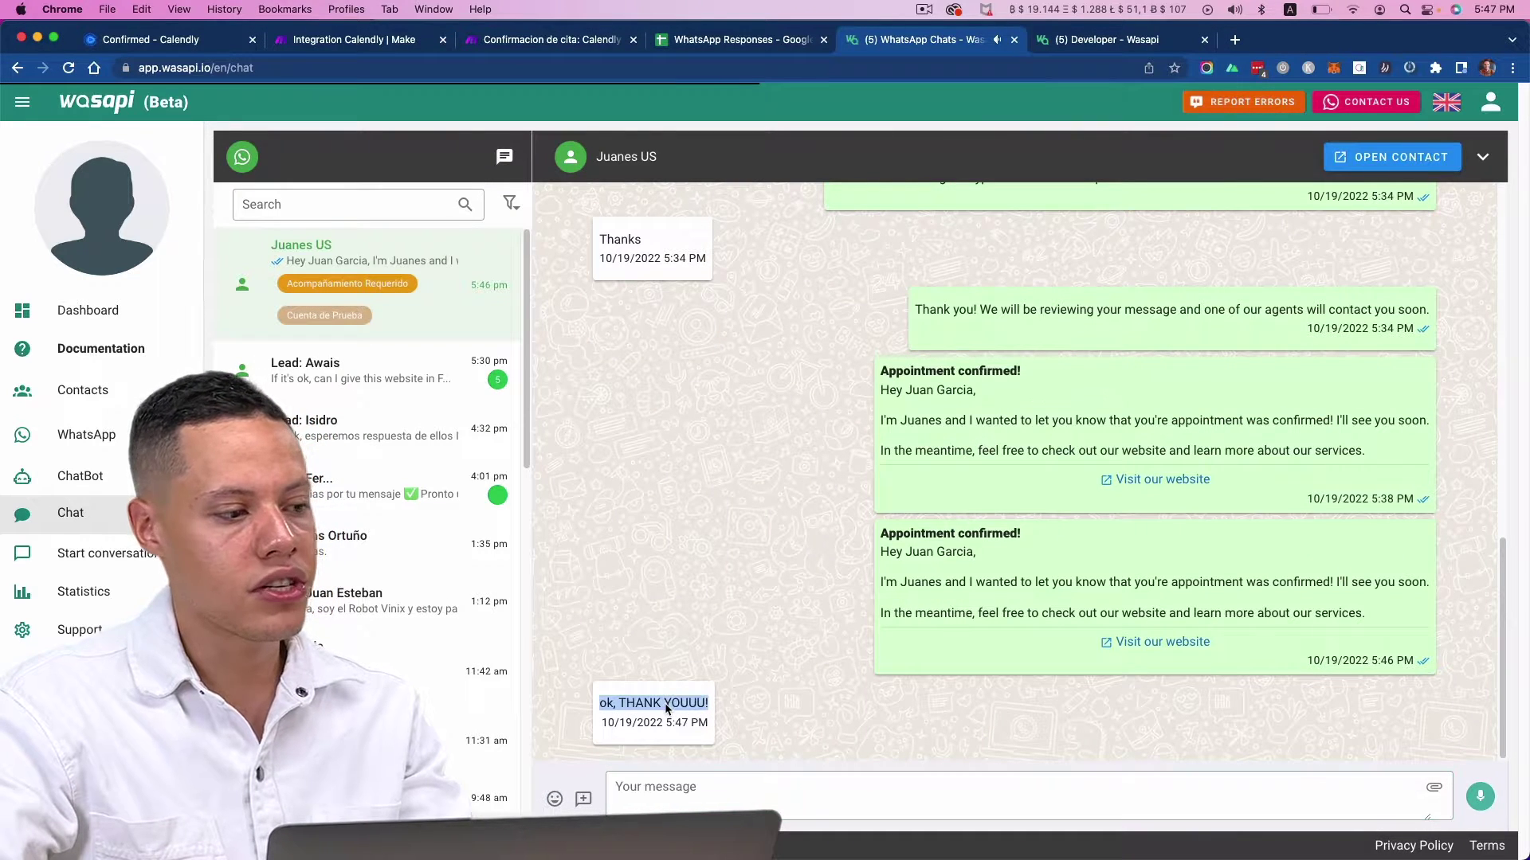
left_click(781, 797)
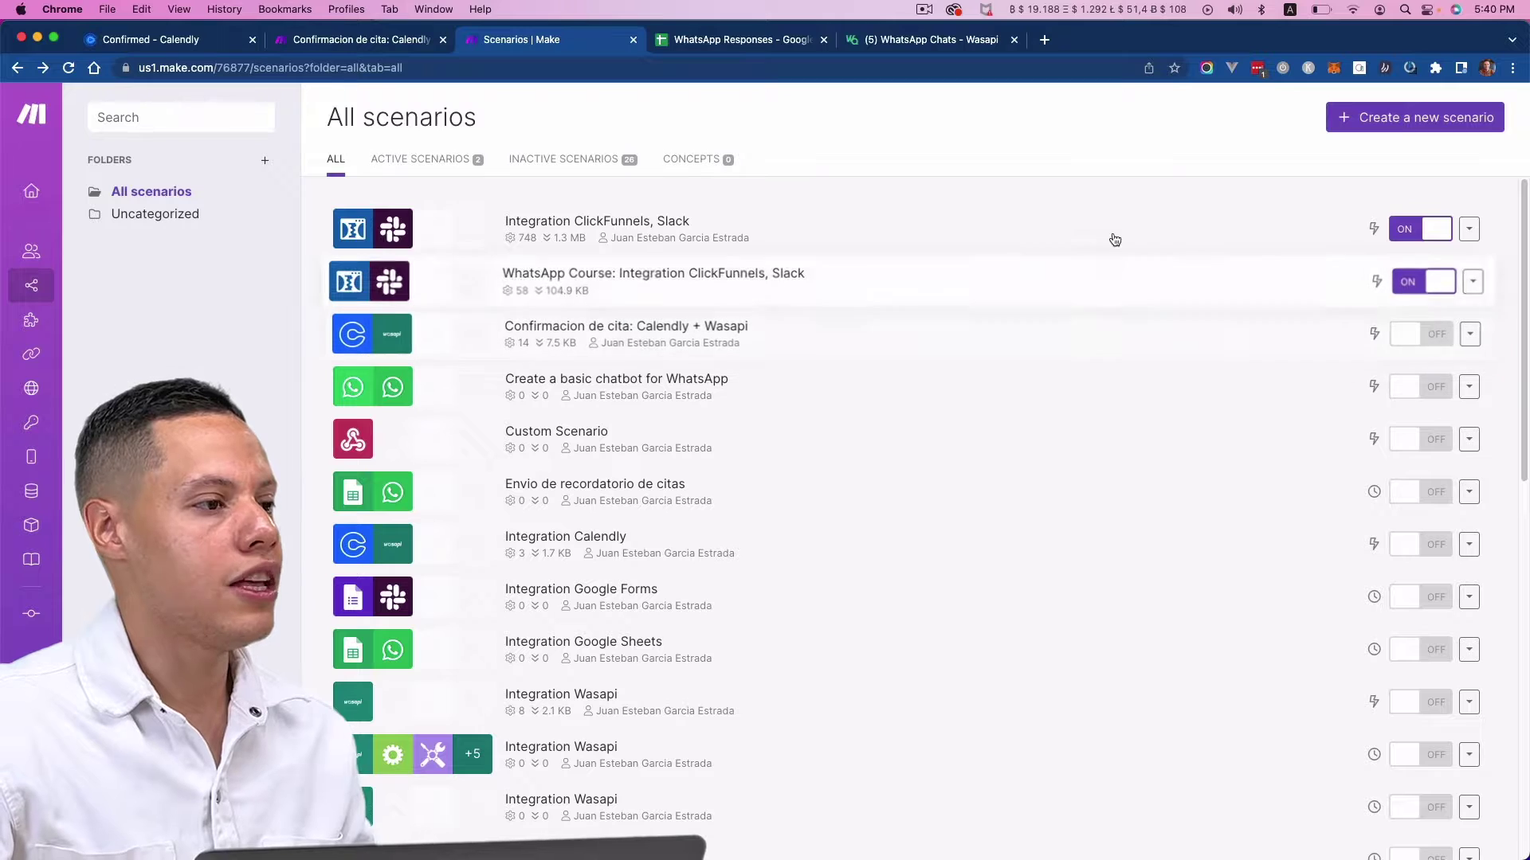
left_click(1349, 130)
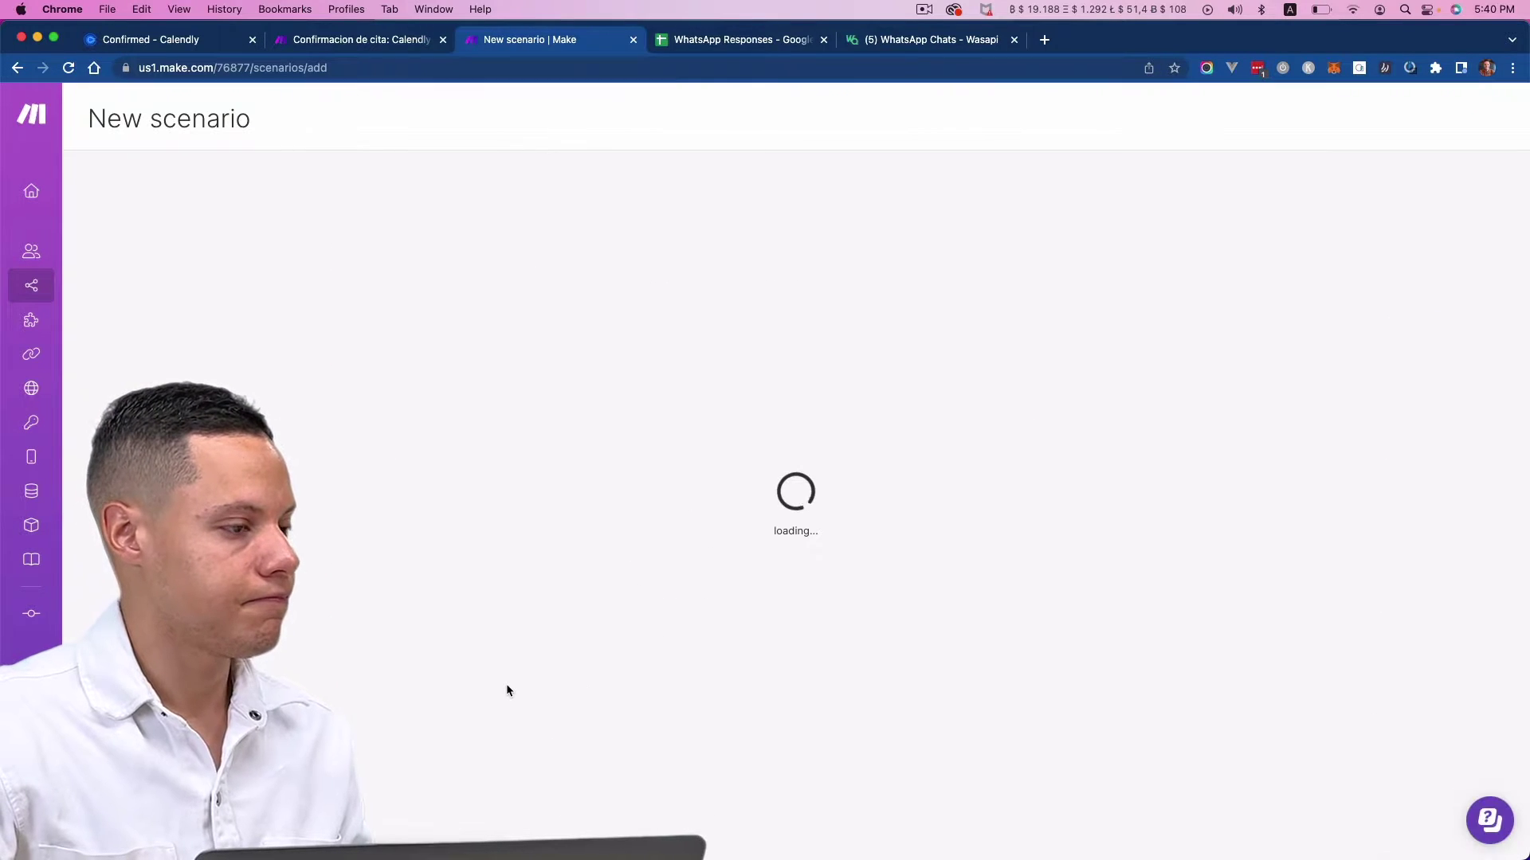
left_click(756, 440)
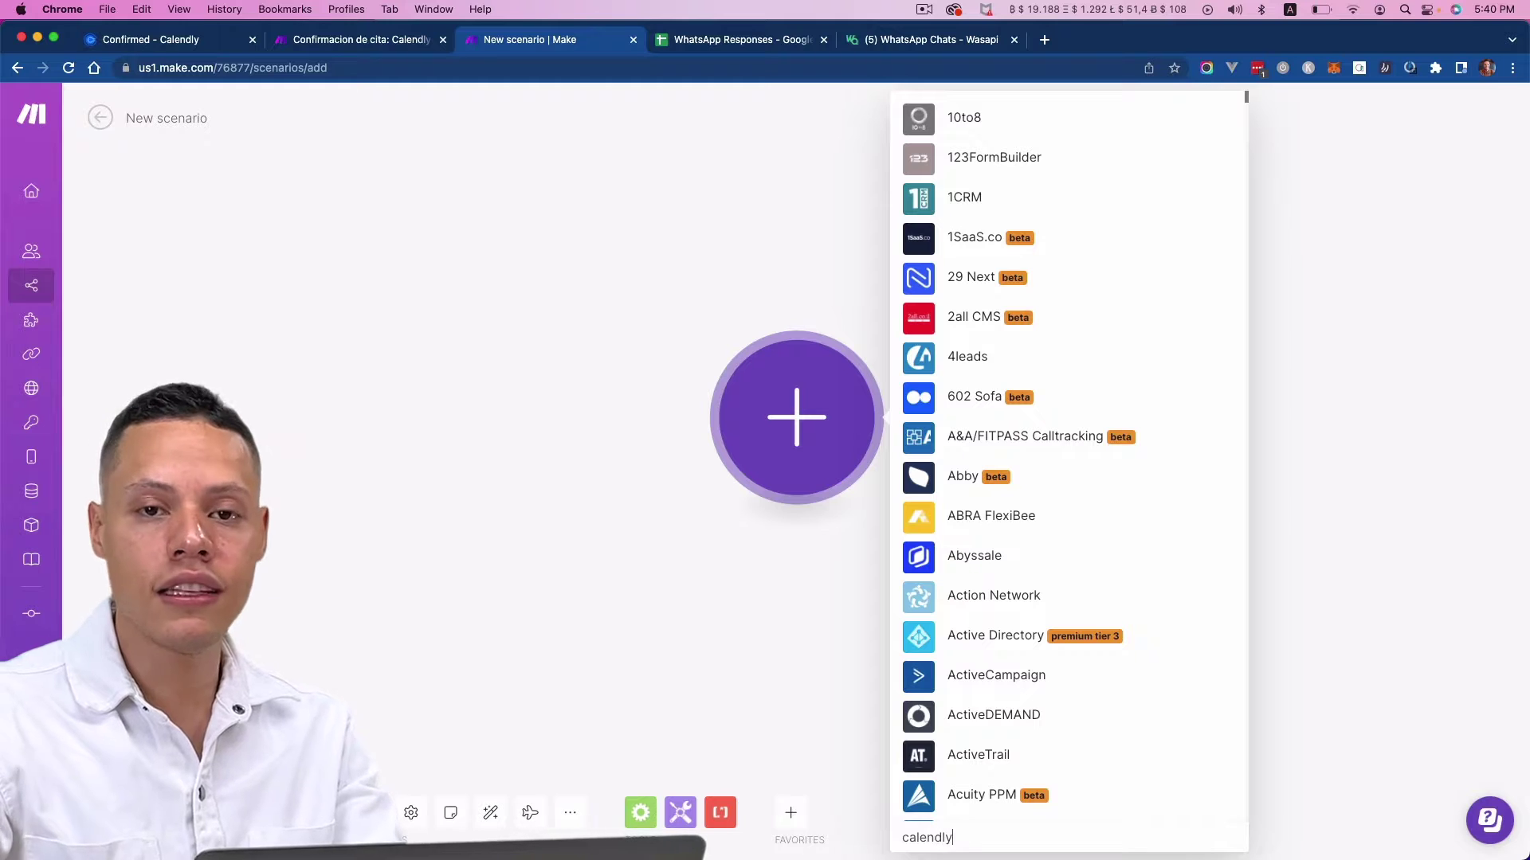
left_click(970, 415)
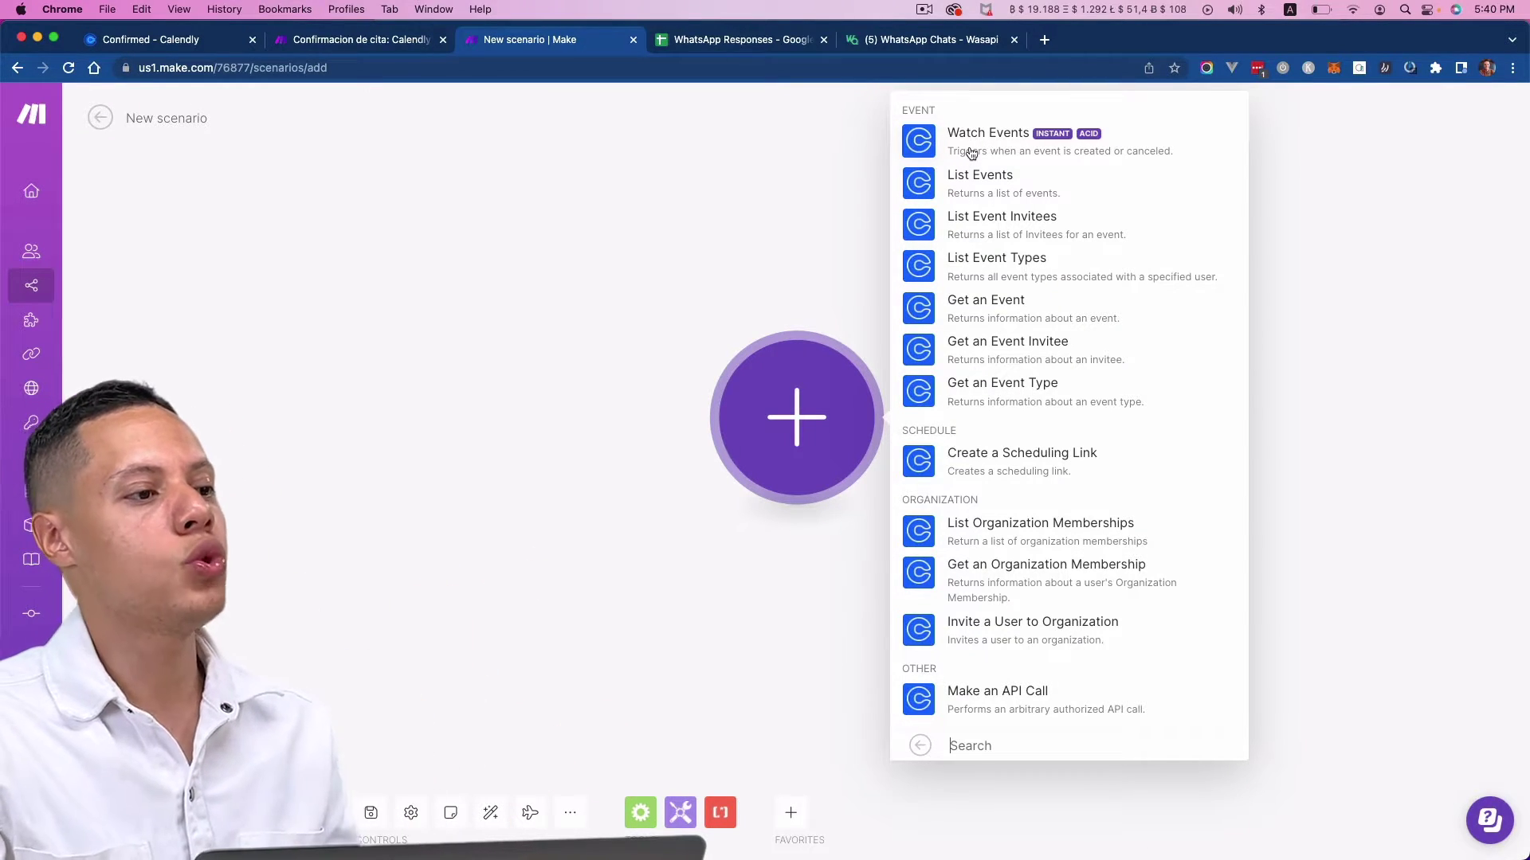
left_click(971, 152)
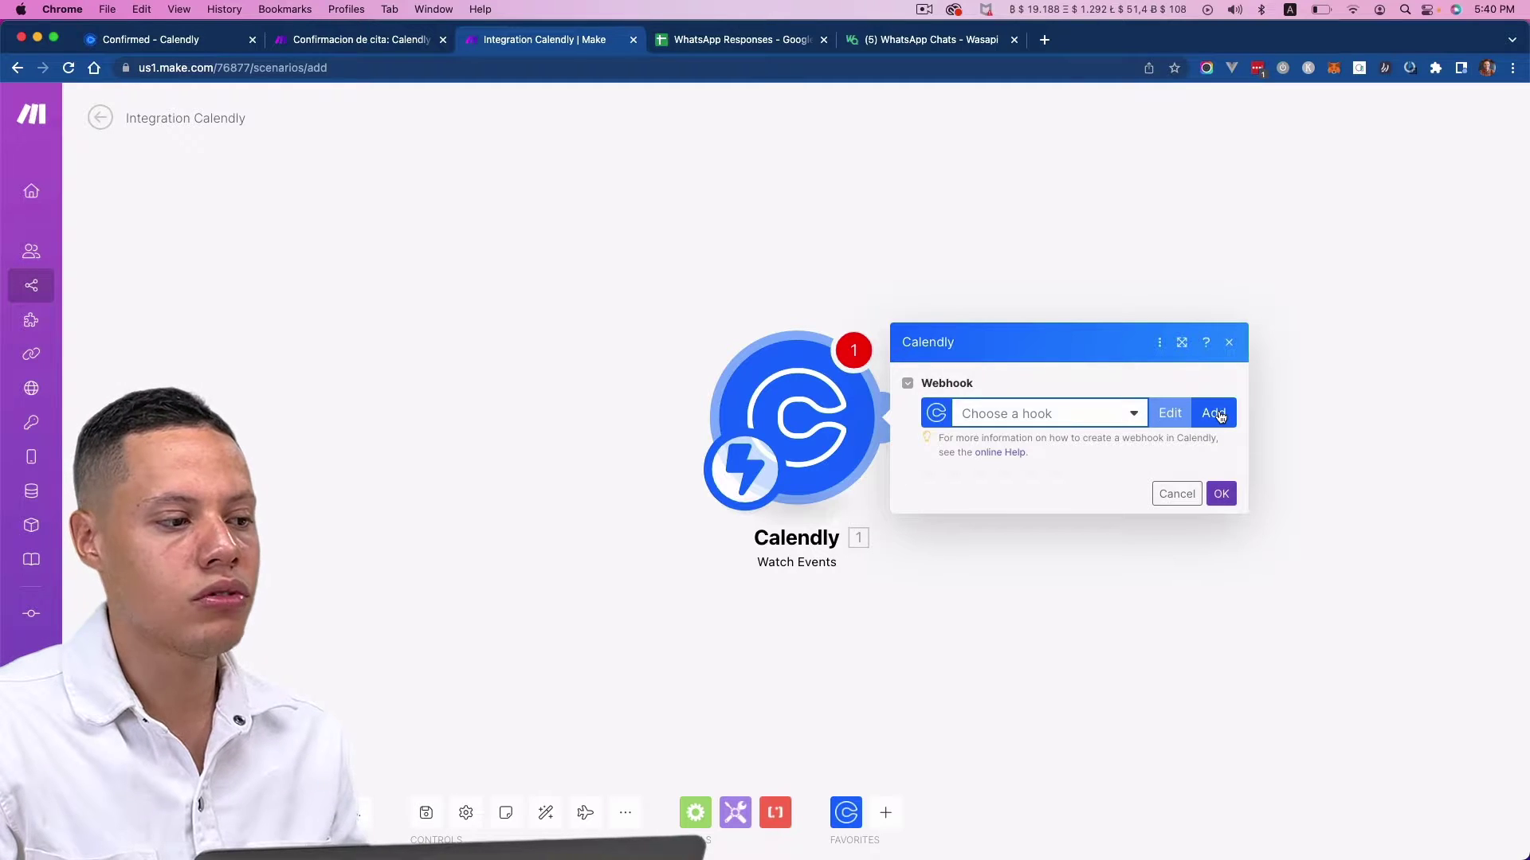
- Add a Calendly webhook for Invitee Created, choosing the organization and user URIs from the list
left_click(1217, 414)
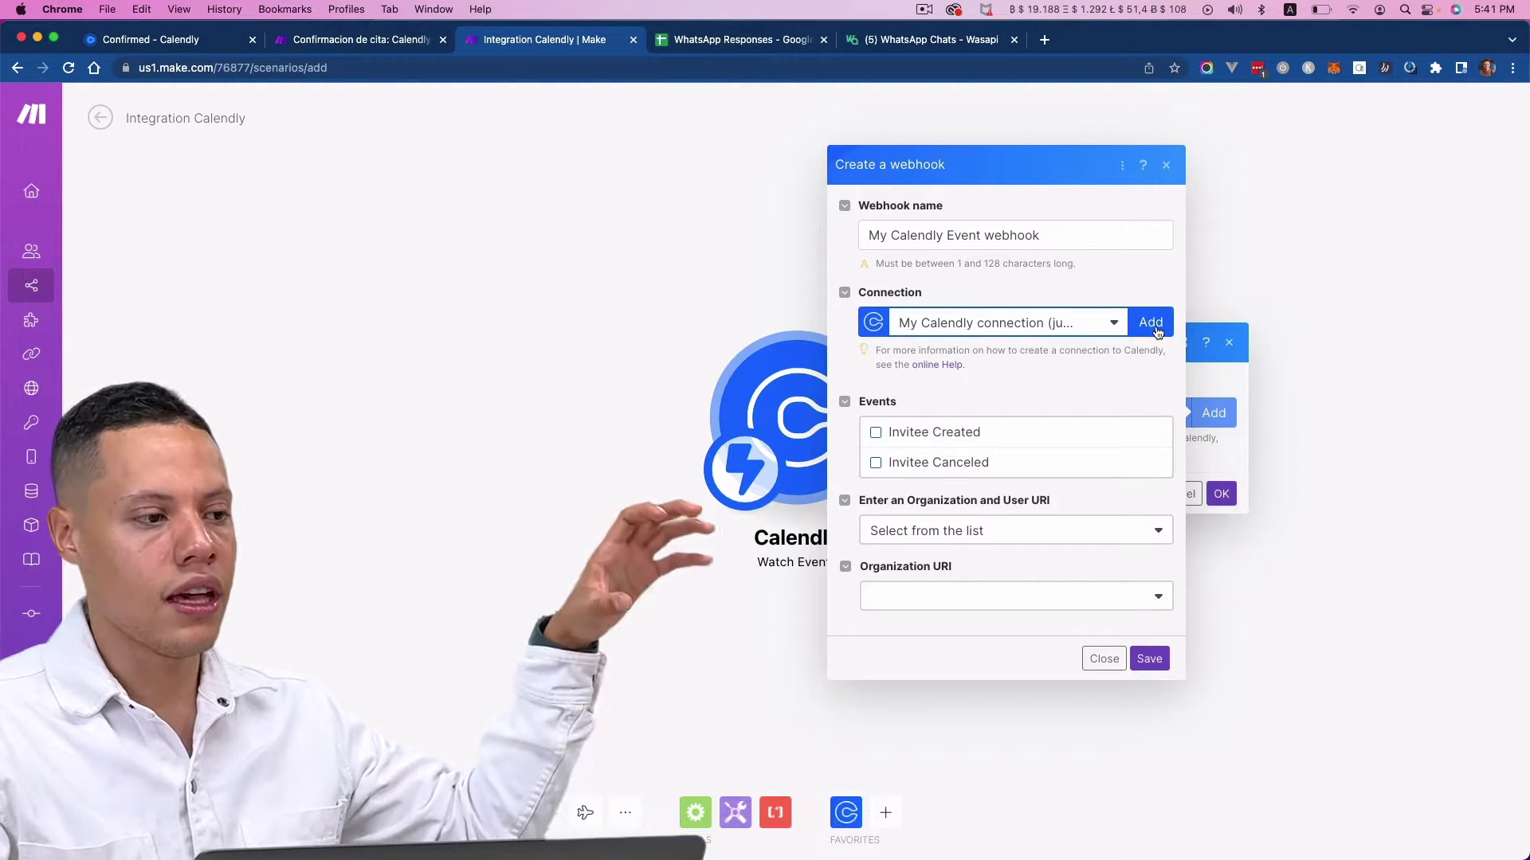
left_click(991, 432)
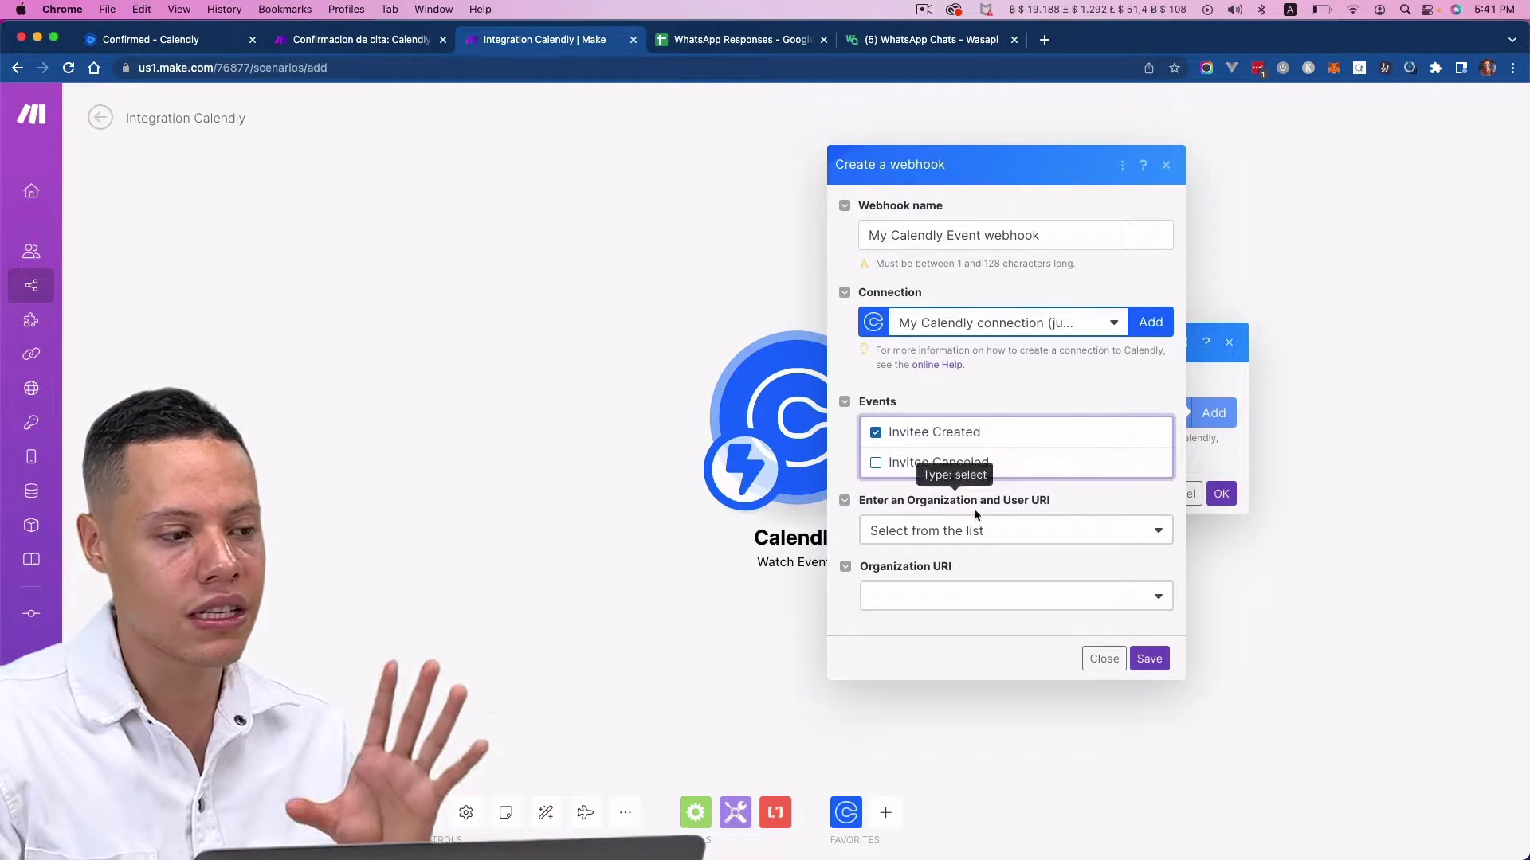
left_click(979, 529)
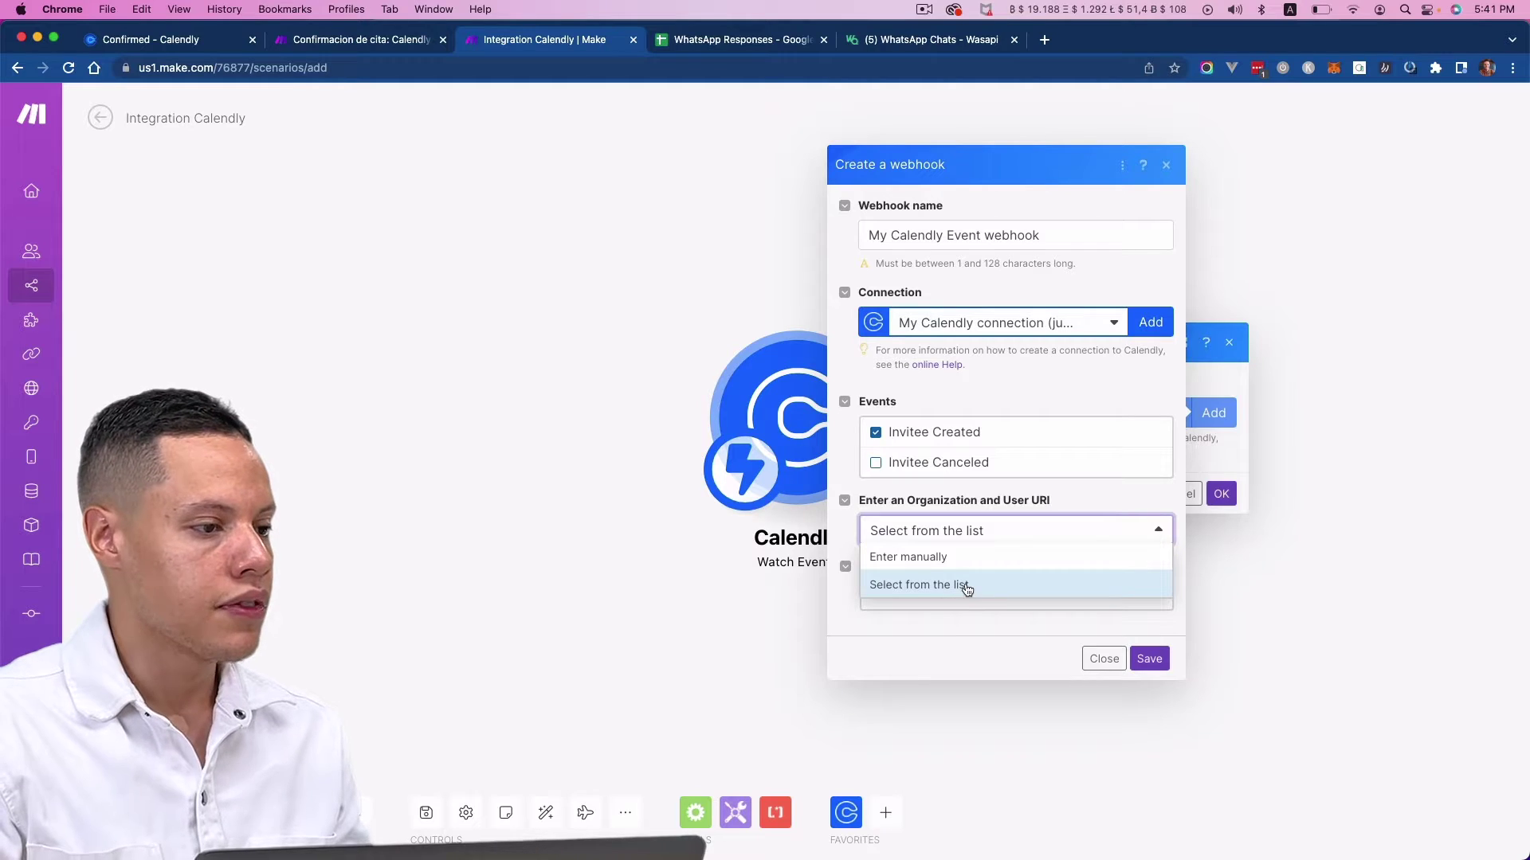
left_click(948, 631)
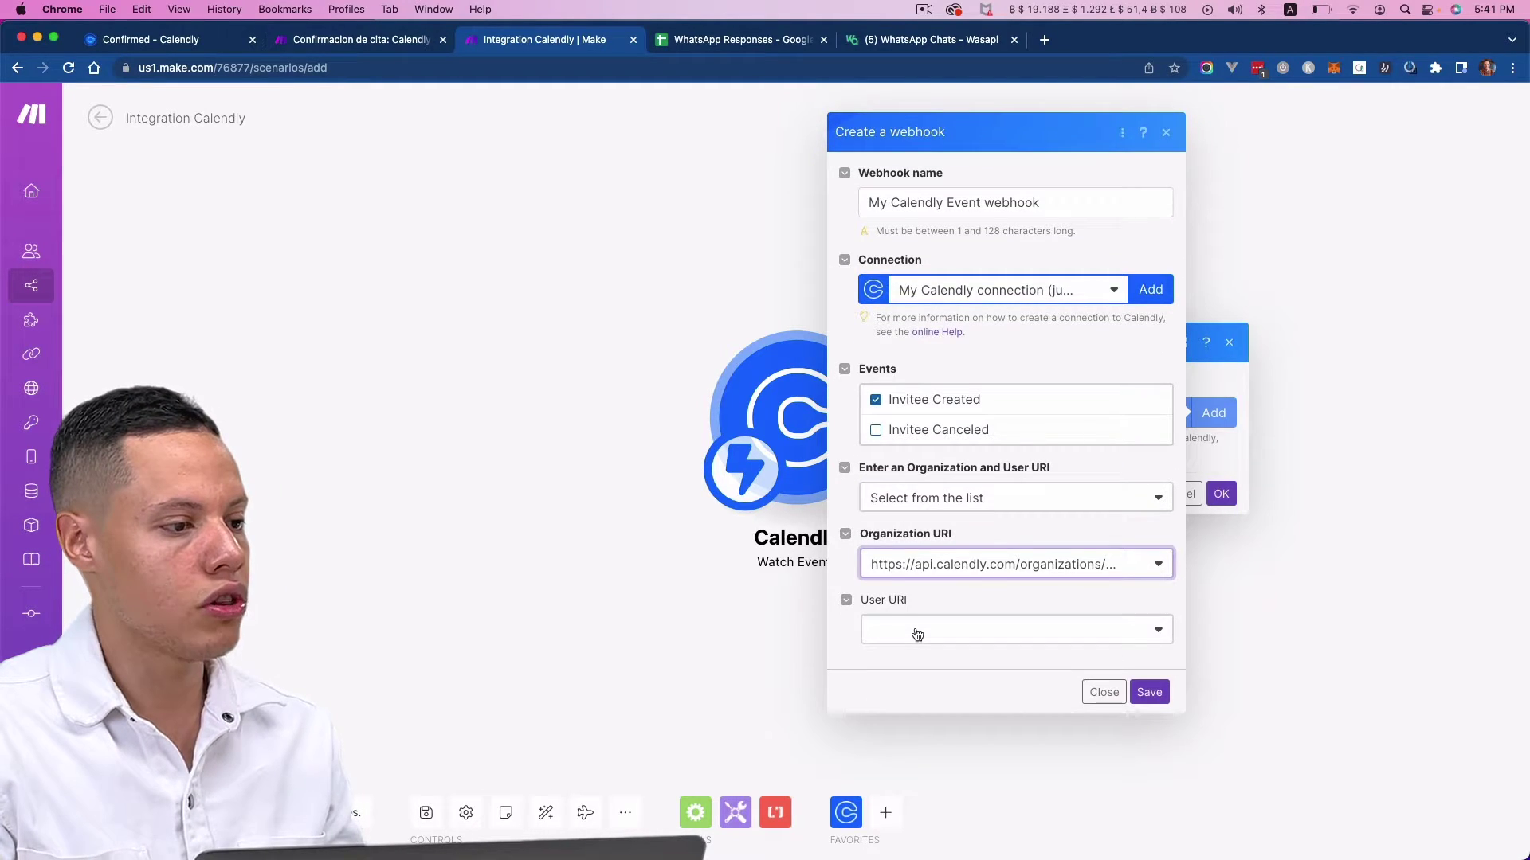
left_click(908, 630)
left_click(908, 683)
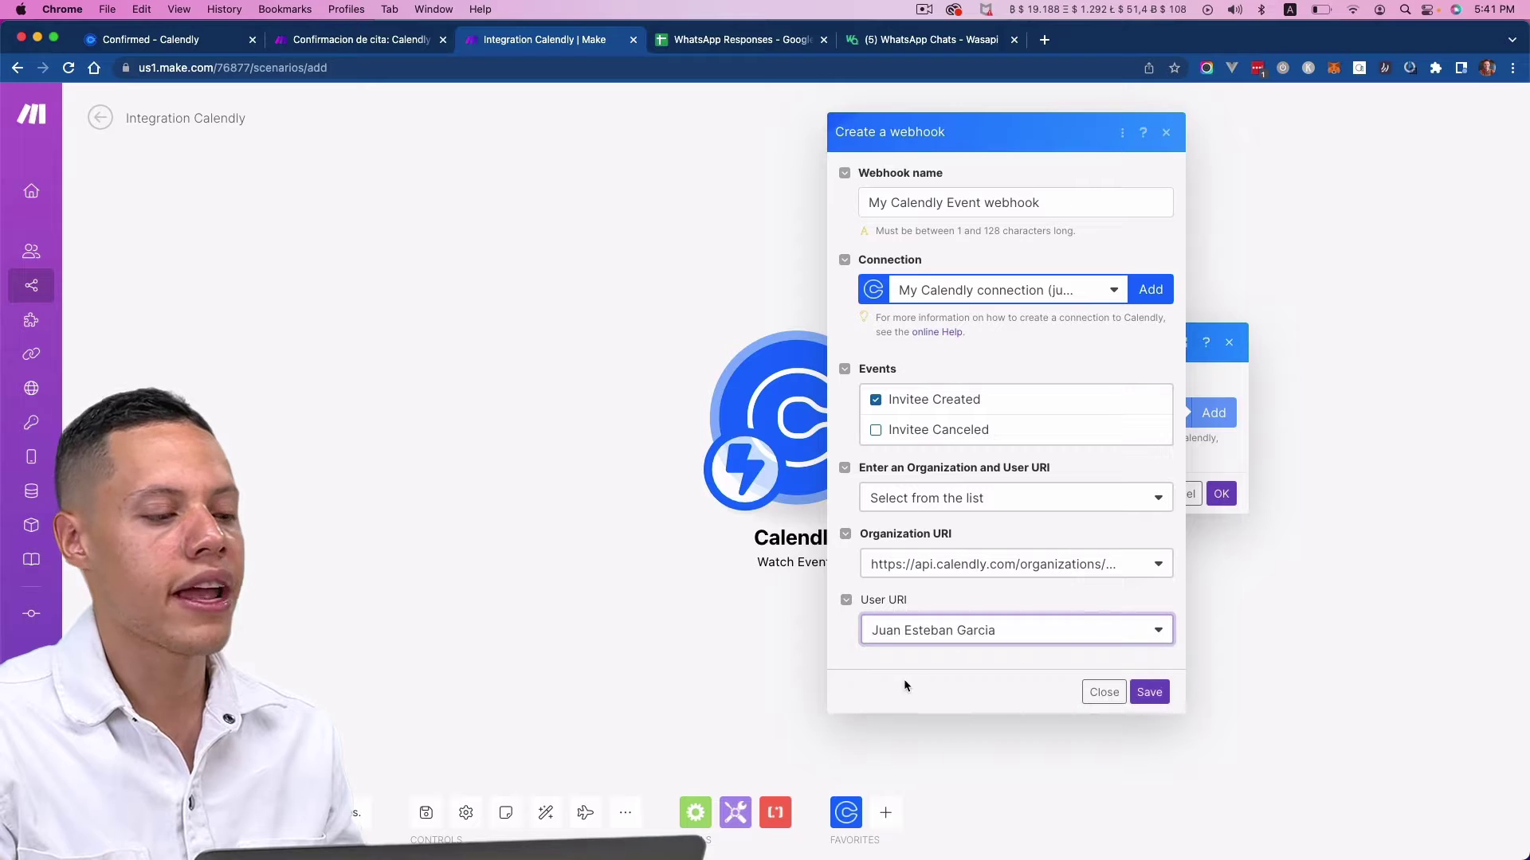
left_click(1161, 693)
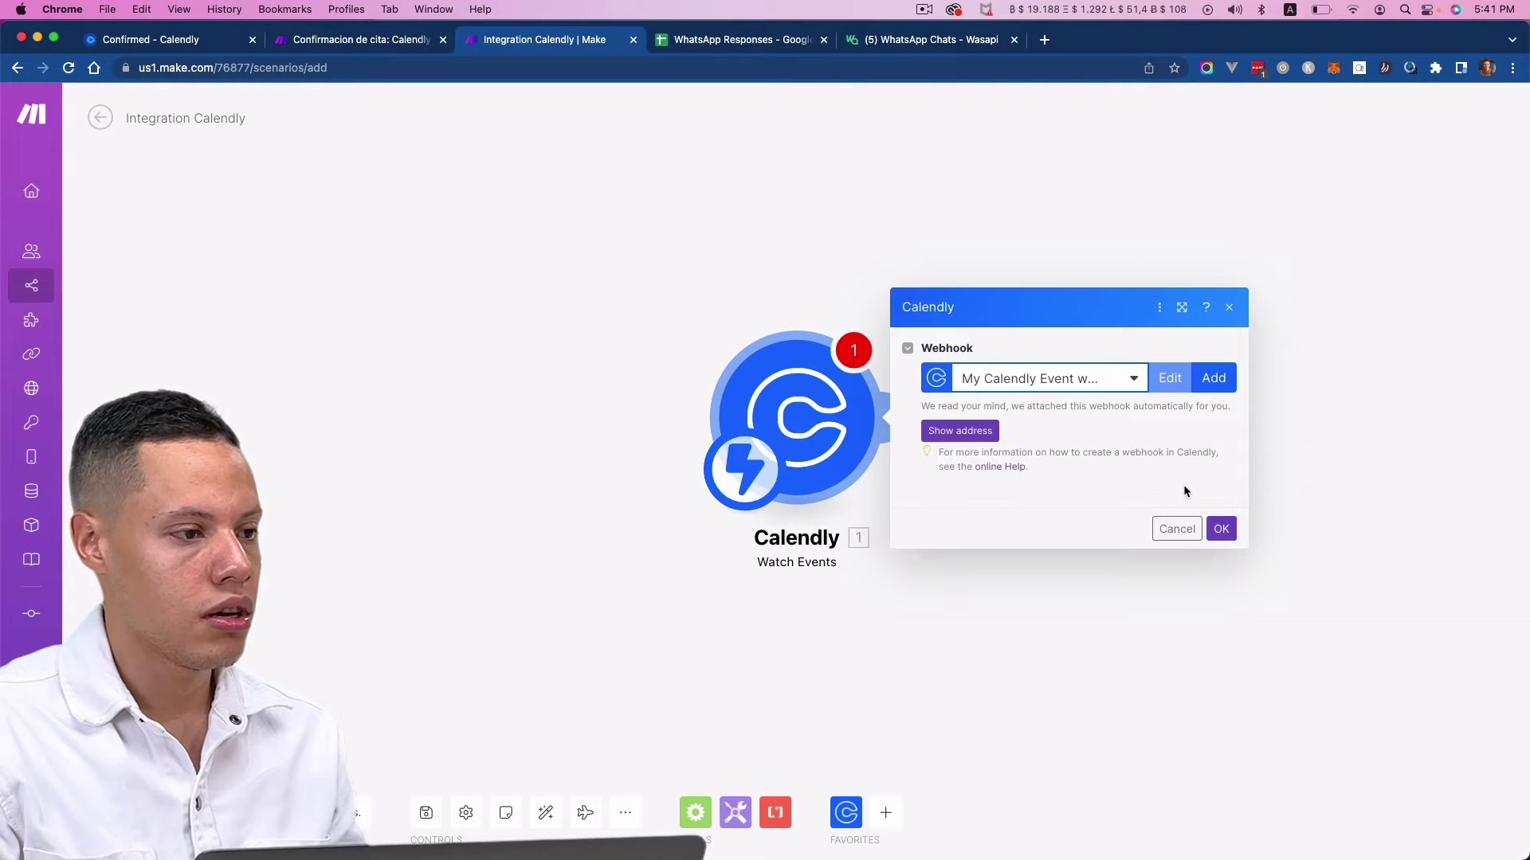
left_click(1219, 525)
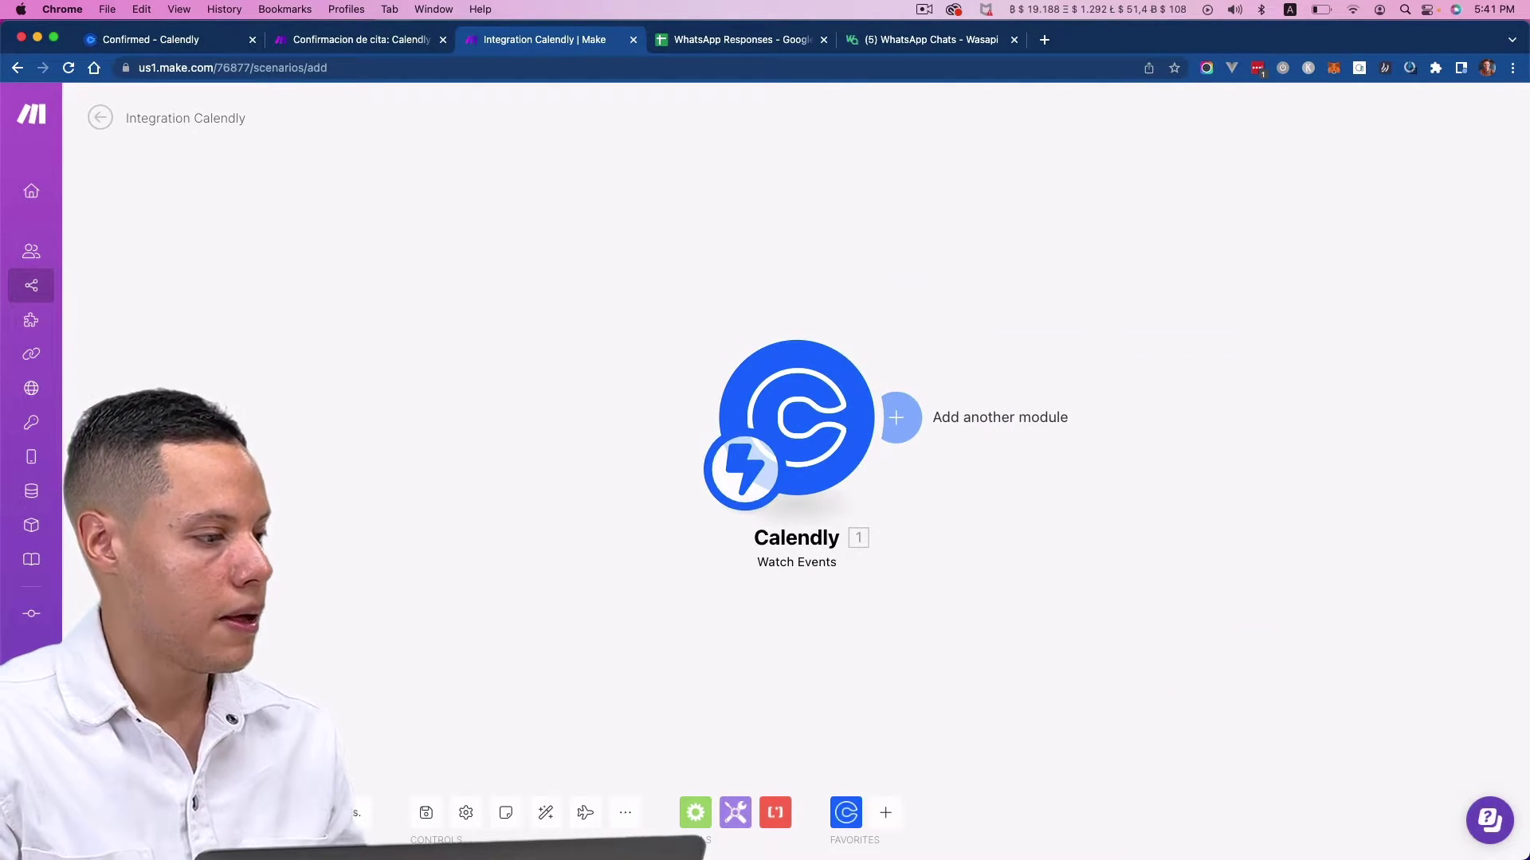
- Save the scenario and run it once so it waits for a booking
left_click(430, 825)
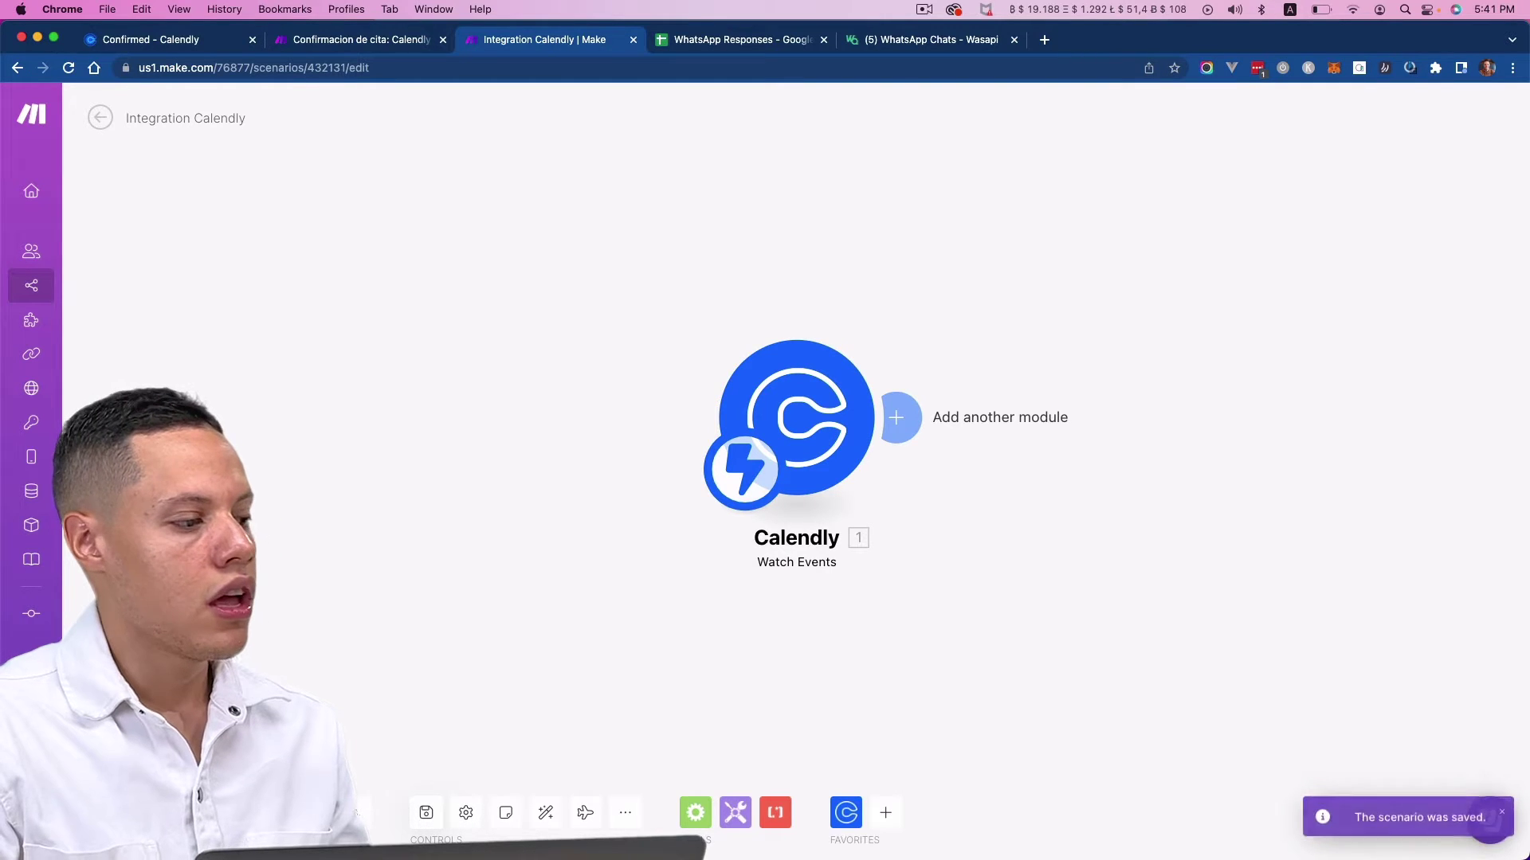
left_click(120, 813)
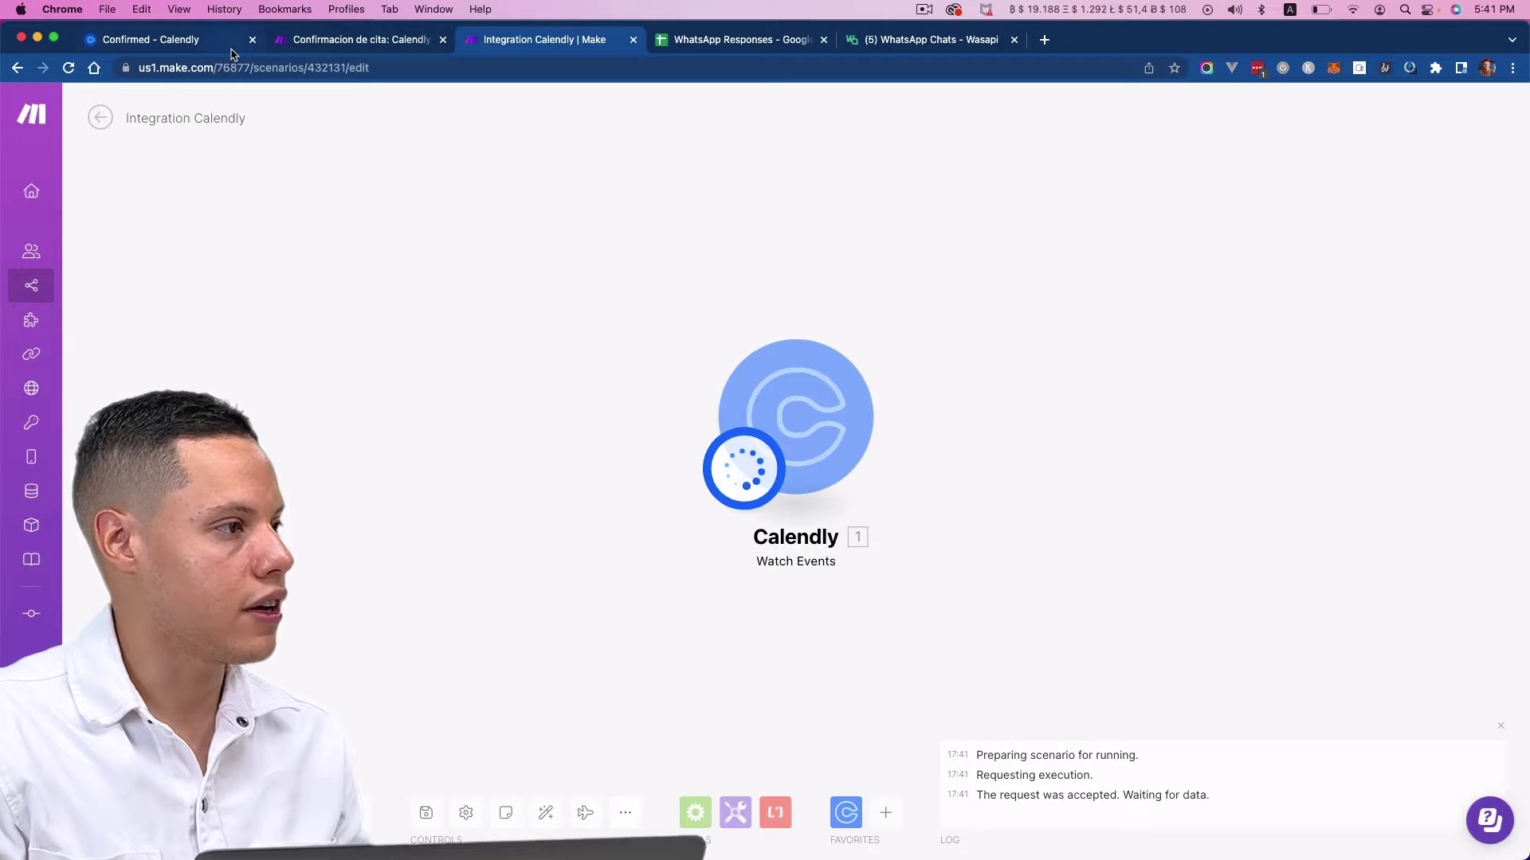
left_click(159, 39)
left_click_drag(367, 73, 749, 92)
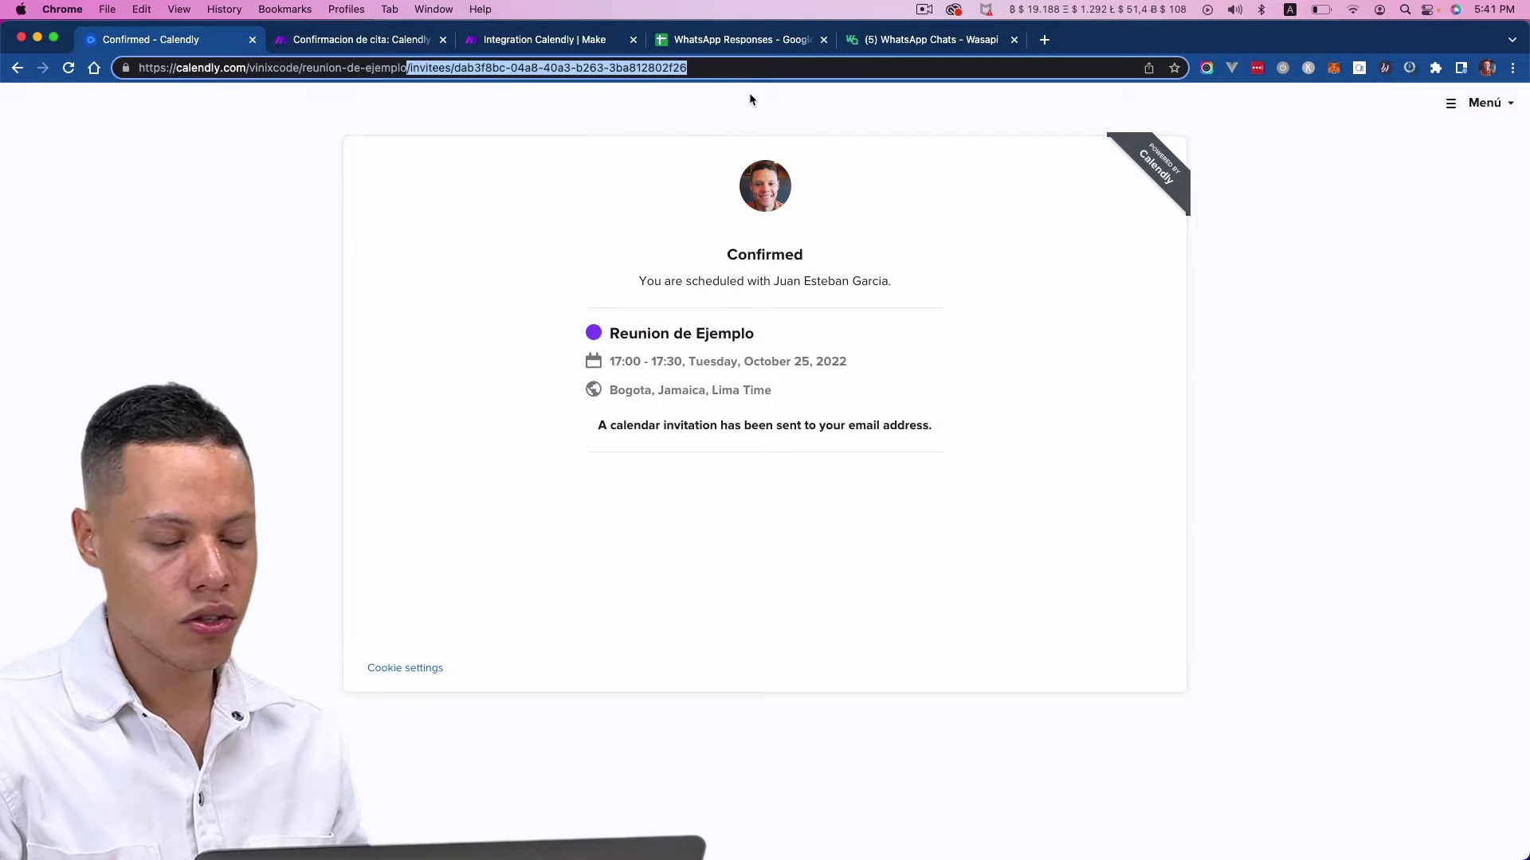
- Open the event's booking page and pick 13:30 on Tuesday, October 25
key("BackSpace")
key("Return")
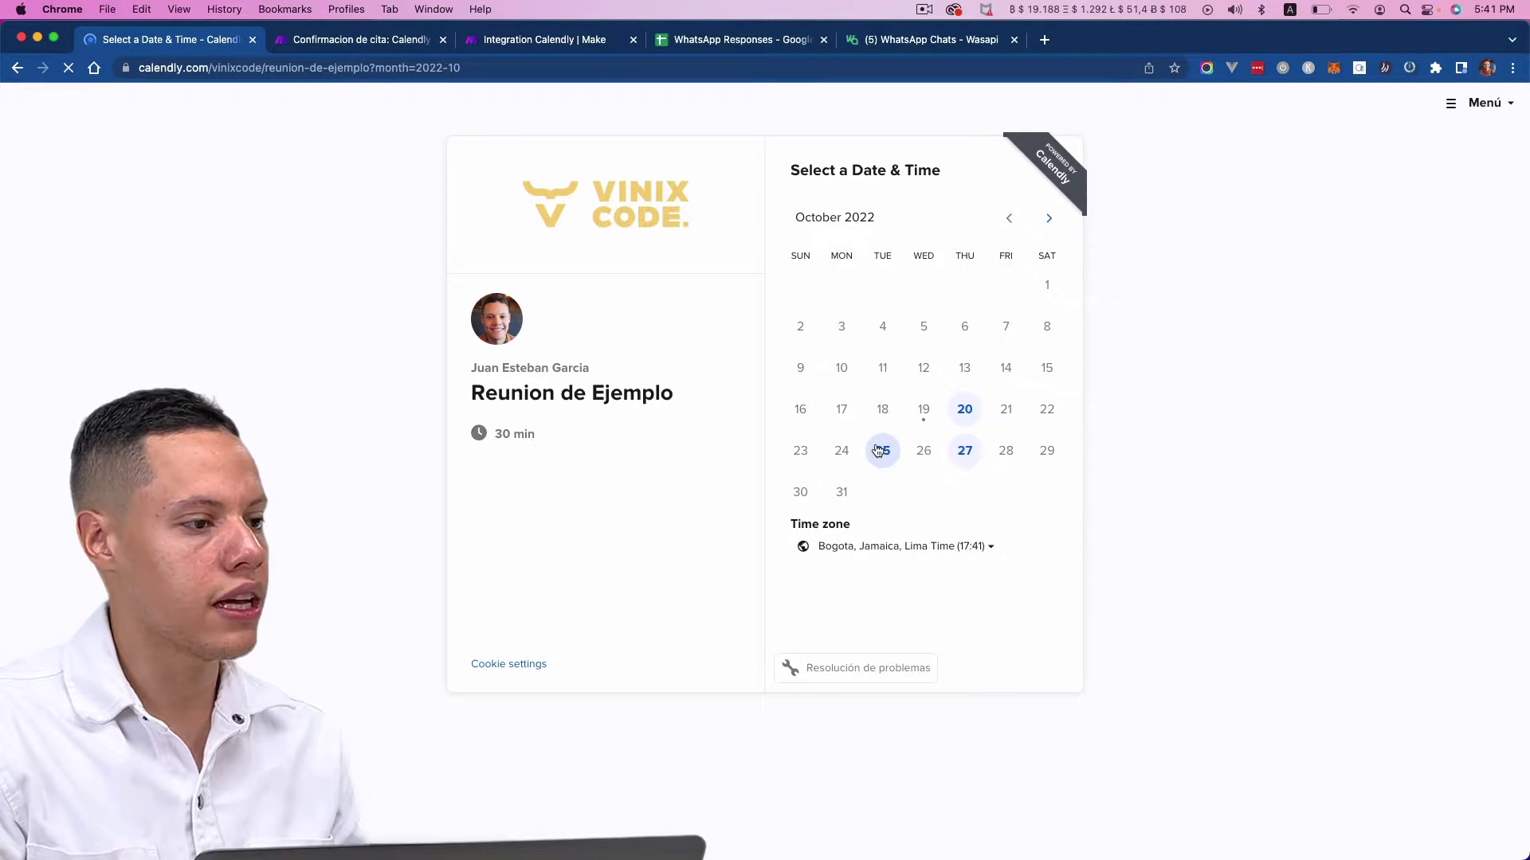
left_click(882, 448)
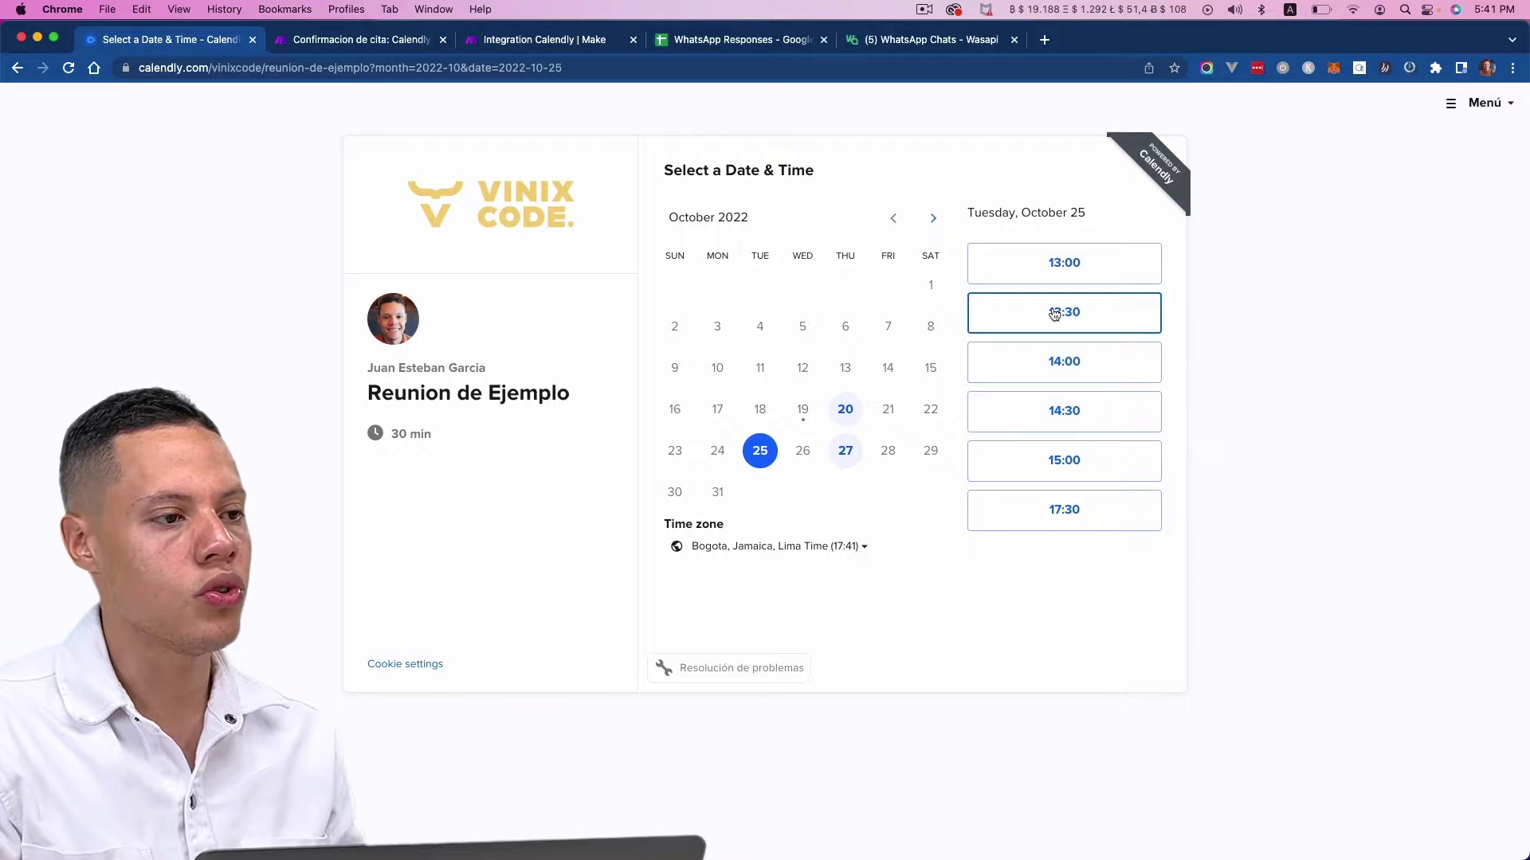
left_click(1086, 323)
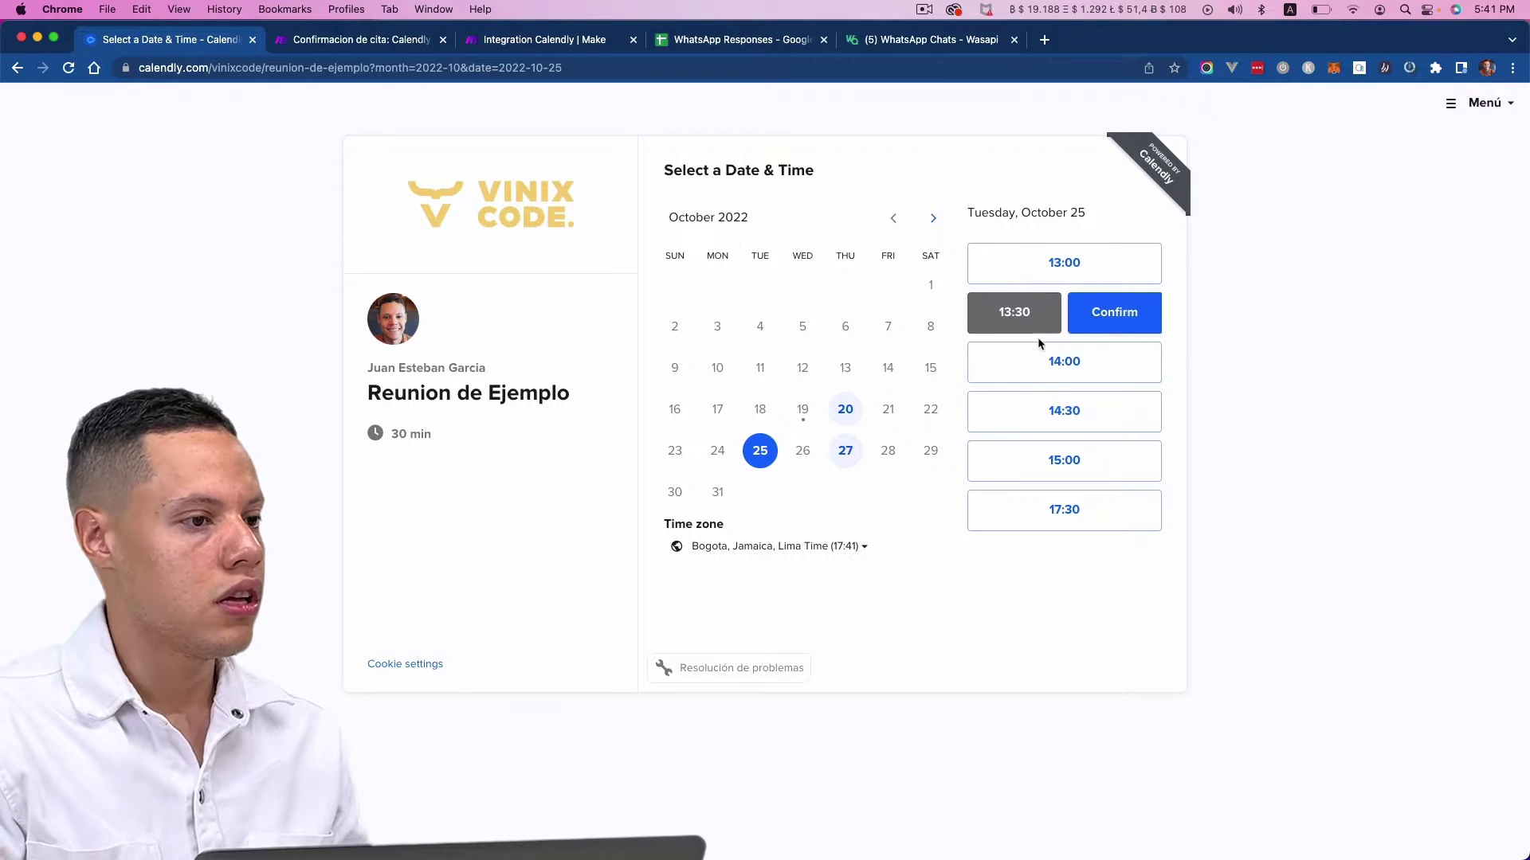
left_click(1107, 320)
- Fill in the invitee's name, email and phone number
left_click(810, 226)
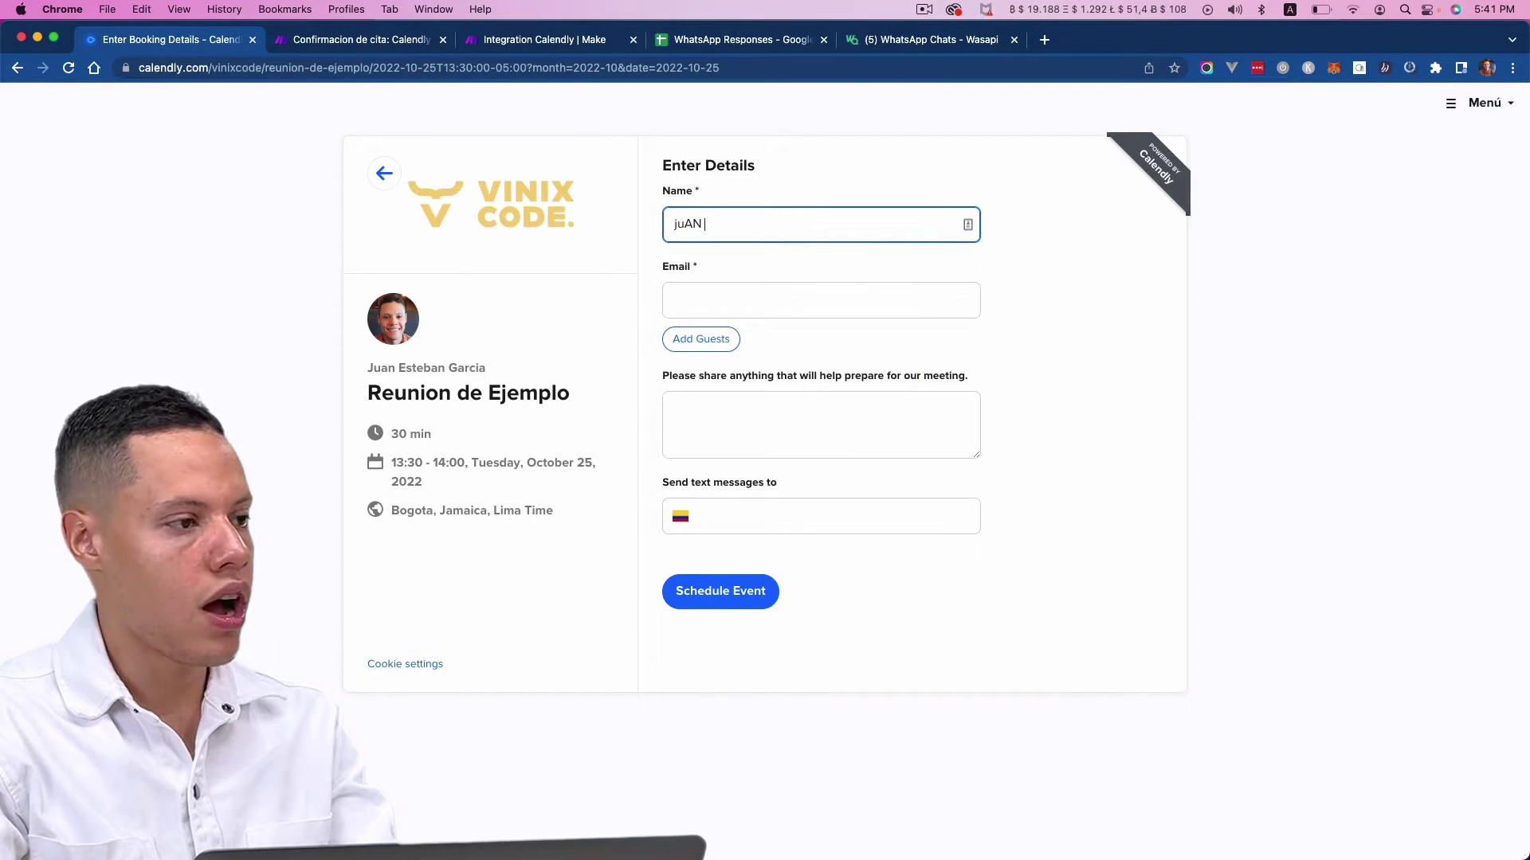
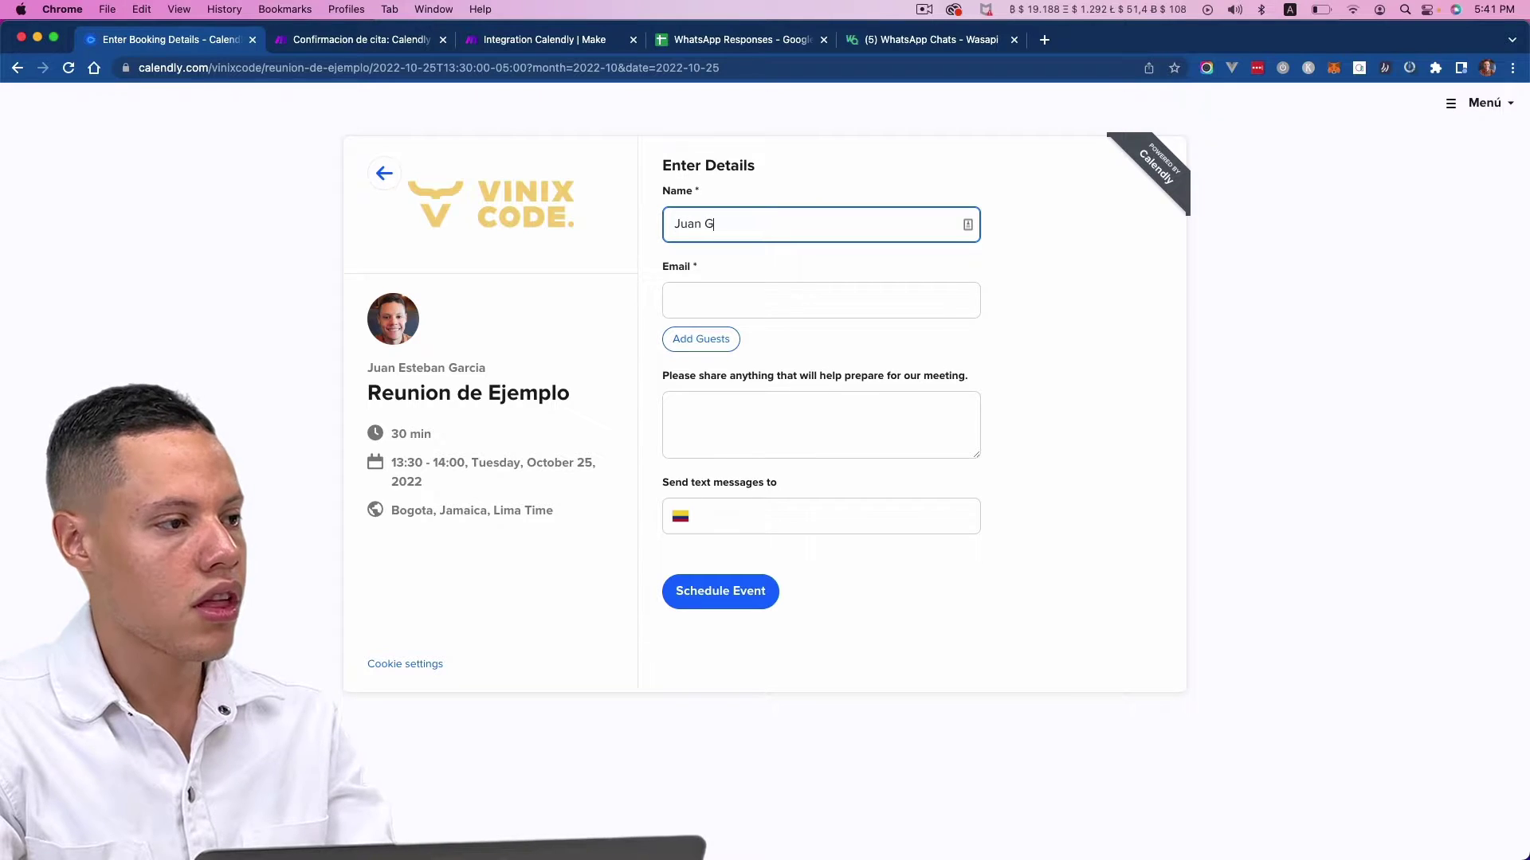
key("Tab")
left_click(960, 504)
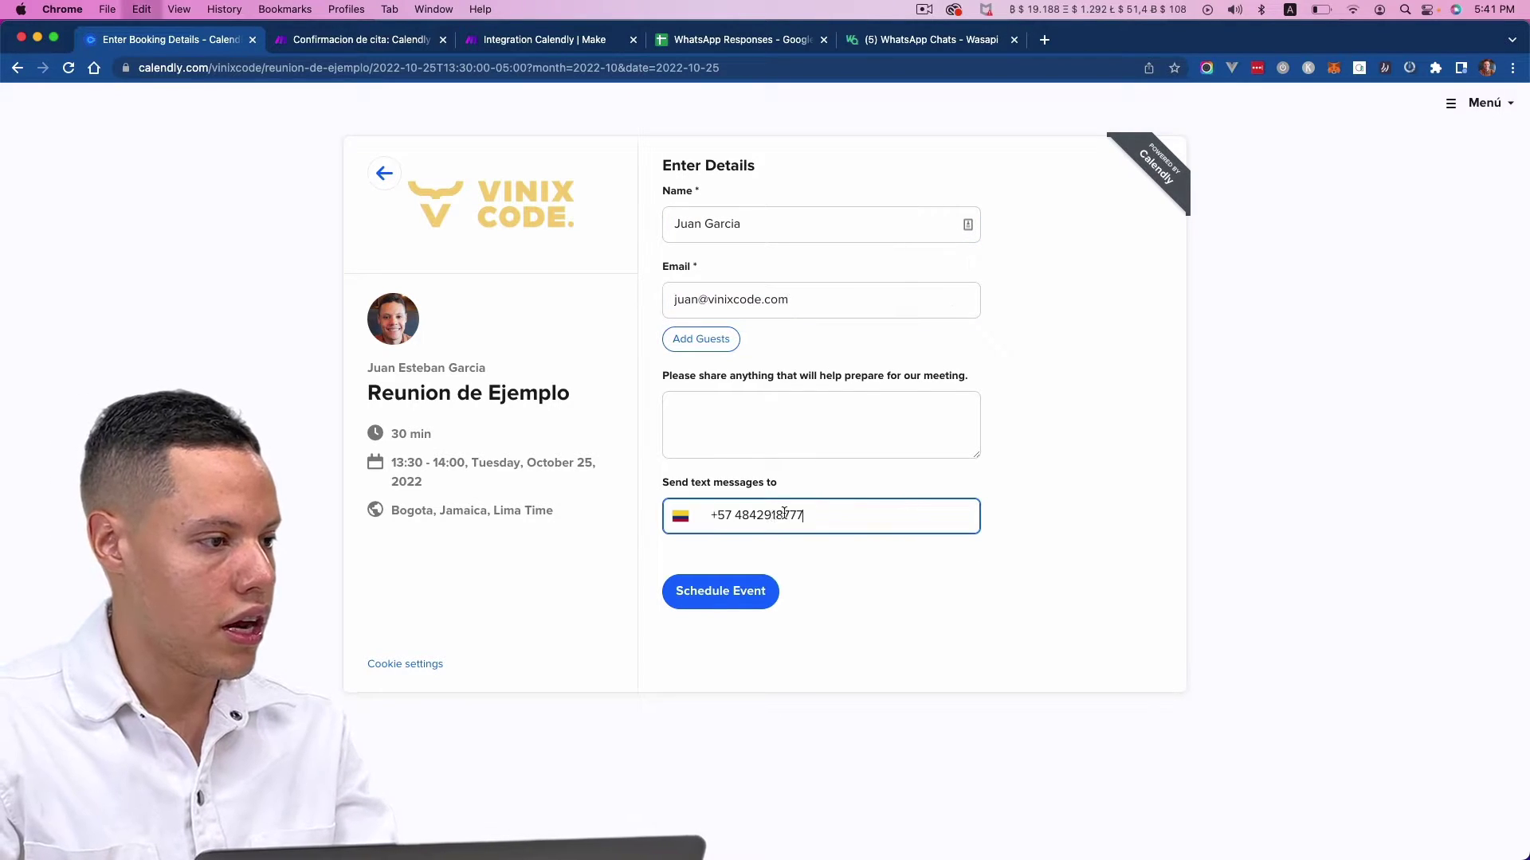
- Set the phone country code to United States and schedule the booking
left_click(690, 521)
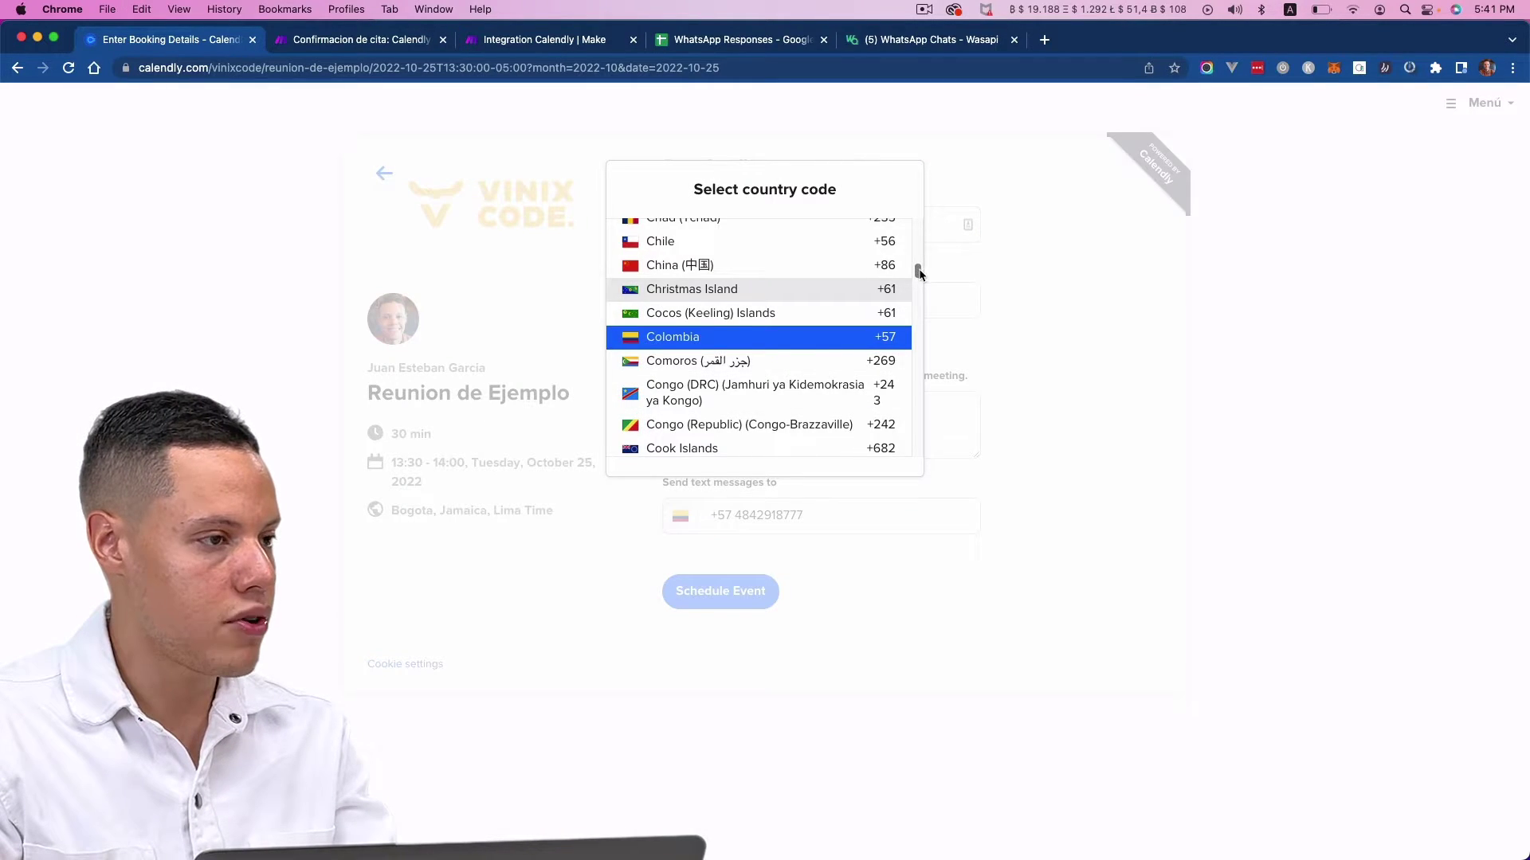
left_click_drag(919, 271, 916, 437)
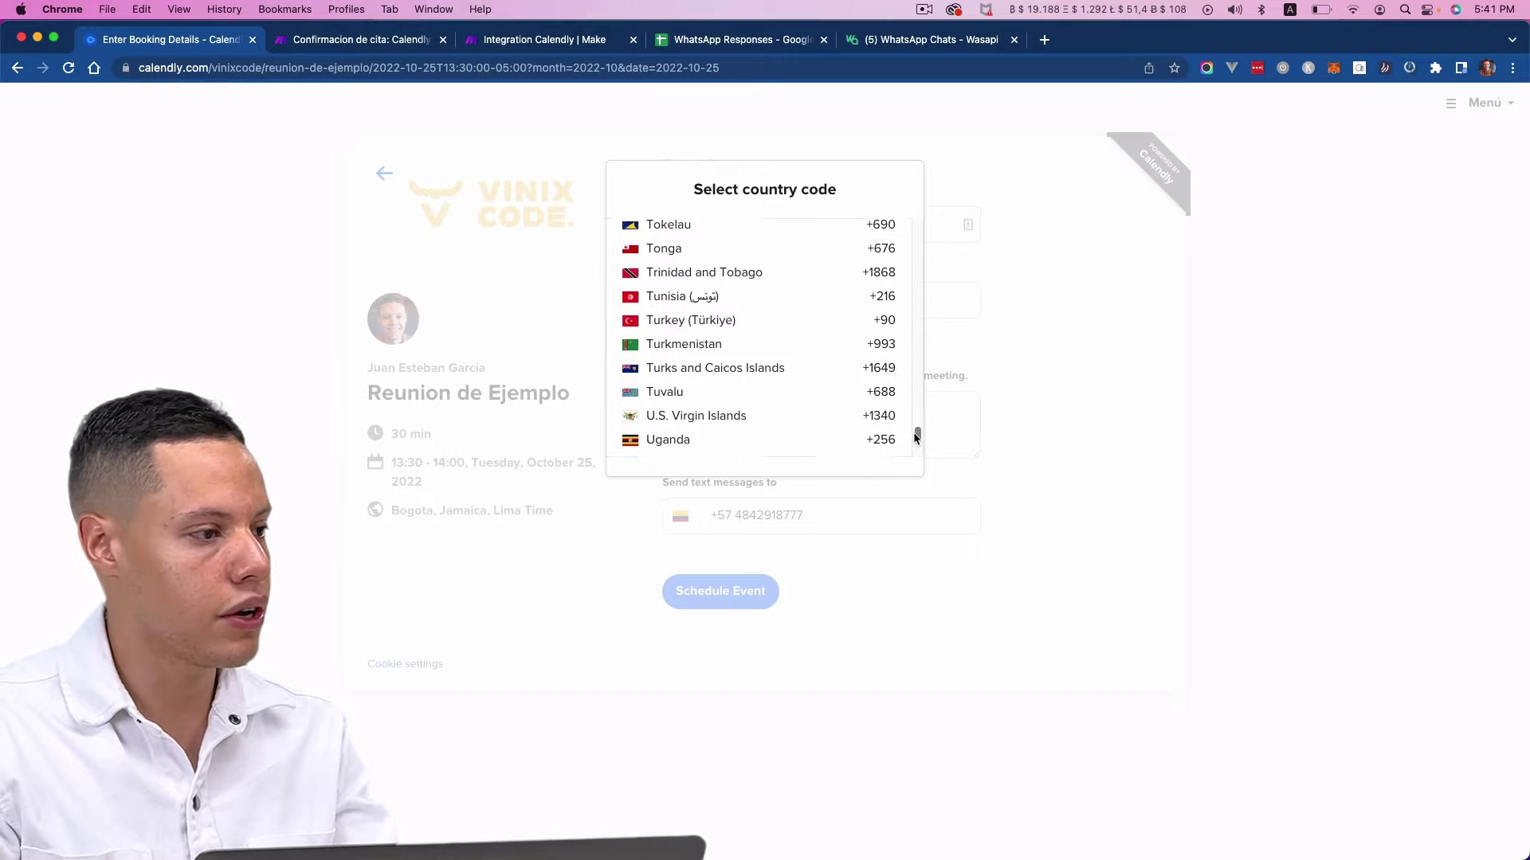
scroll(771, 413, "down", 5)
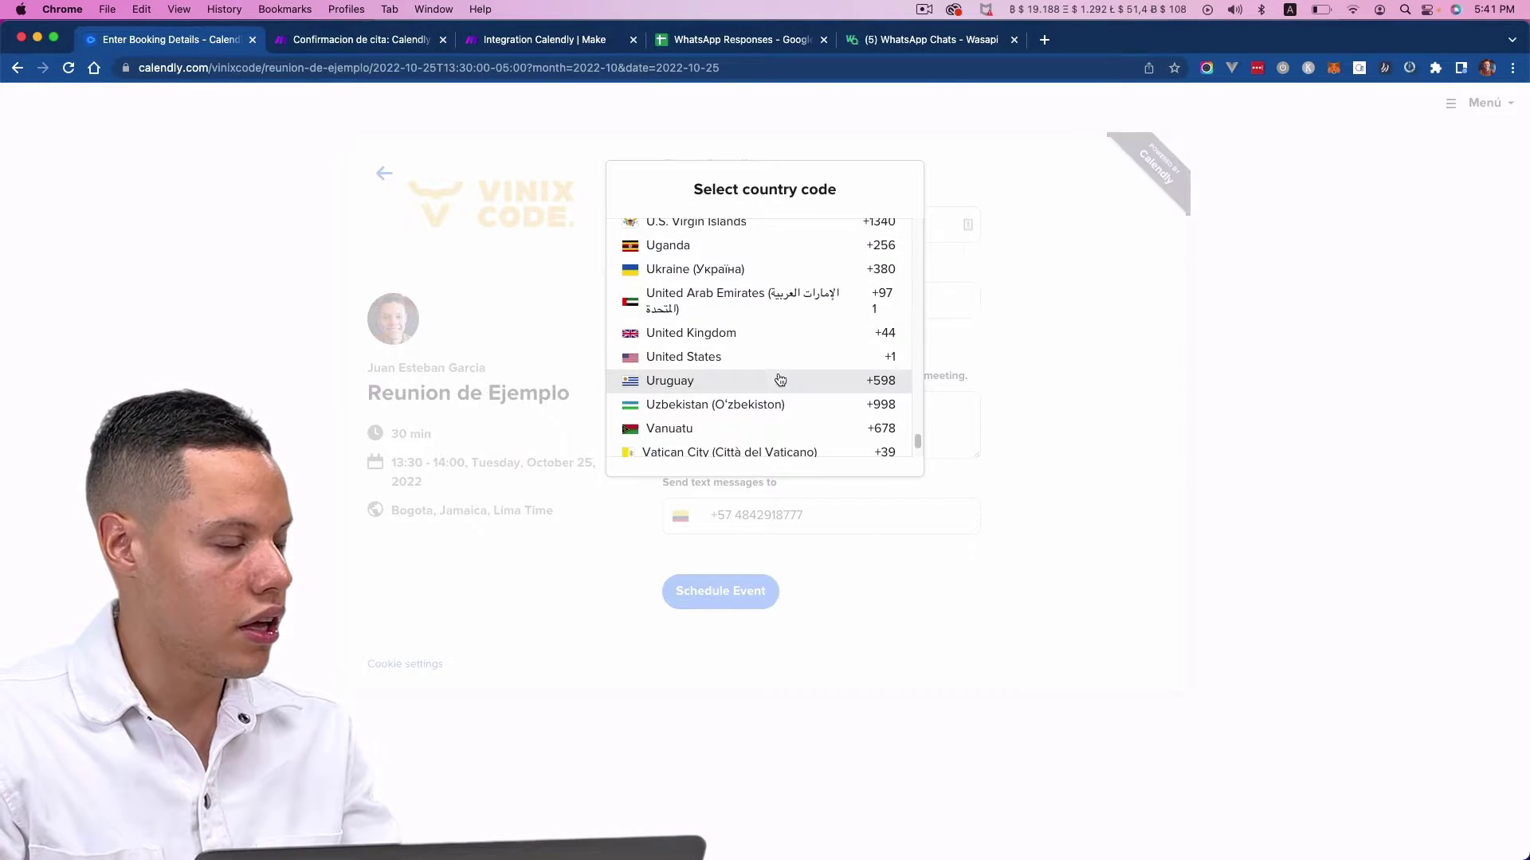
left_click(777, 356)
left_click(768, 615)
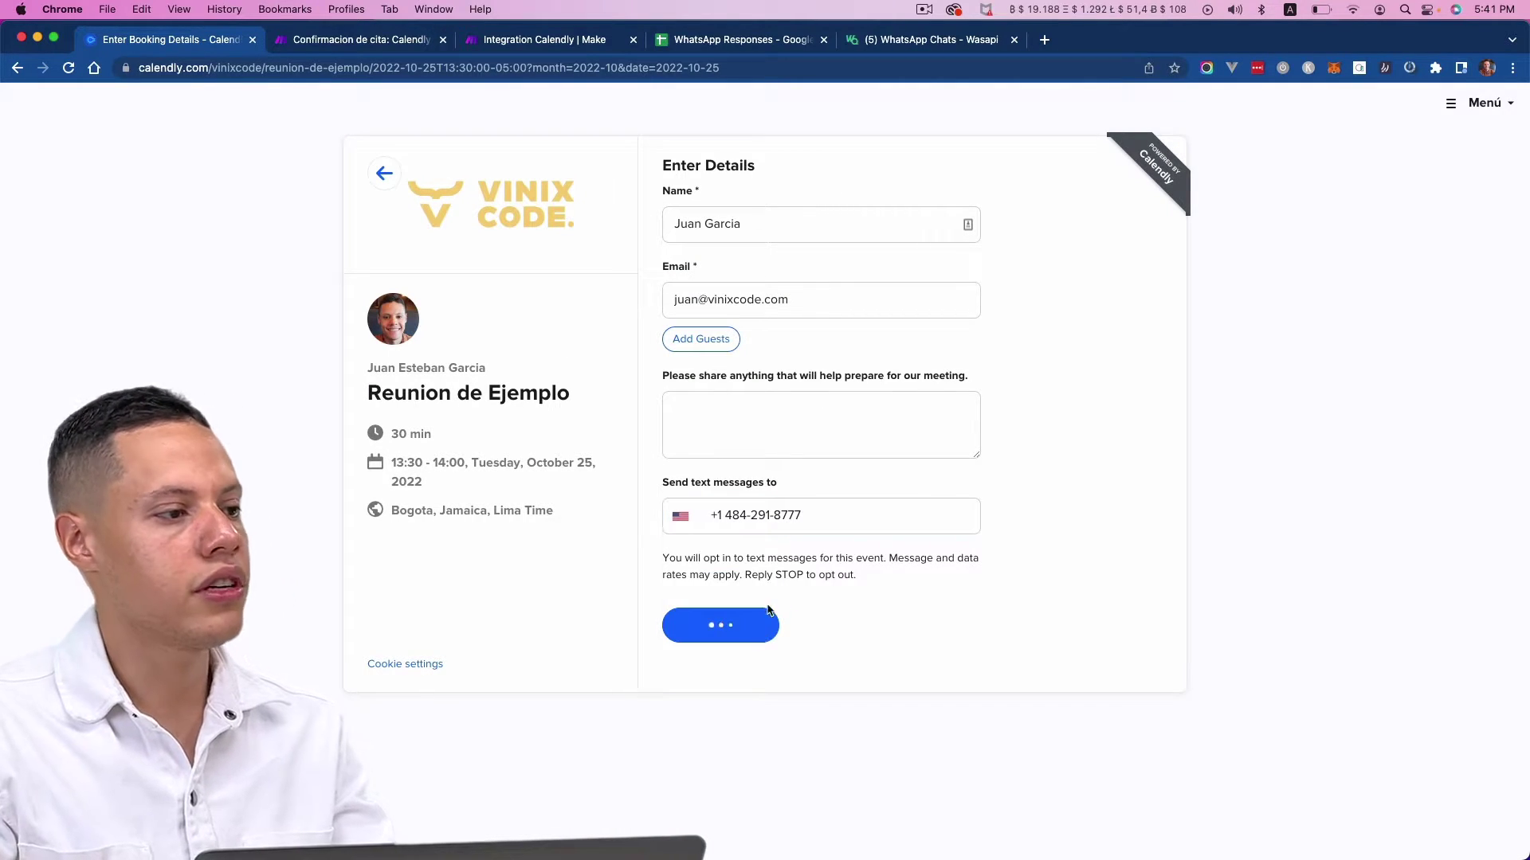
left_click(407, 53)
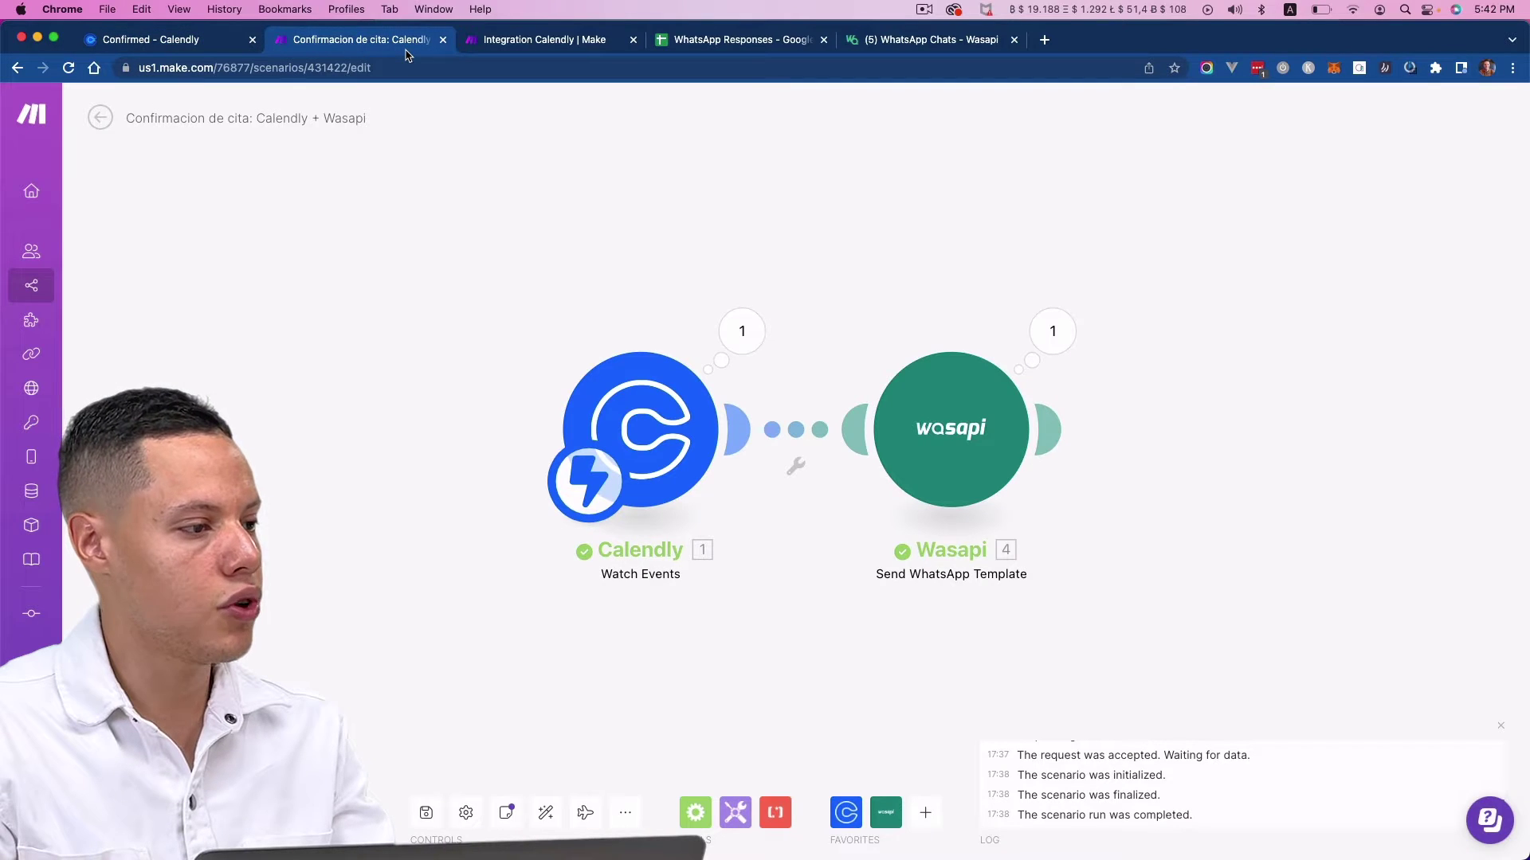
- Inspect the single booking bundle captured by the Integration Calendly trigger
left_click(518, 47)
left_click_drag(535, 46, 345, 46)
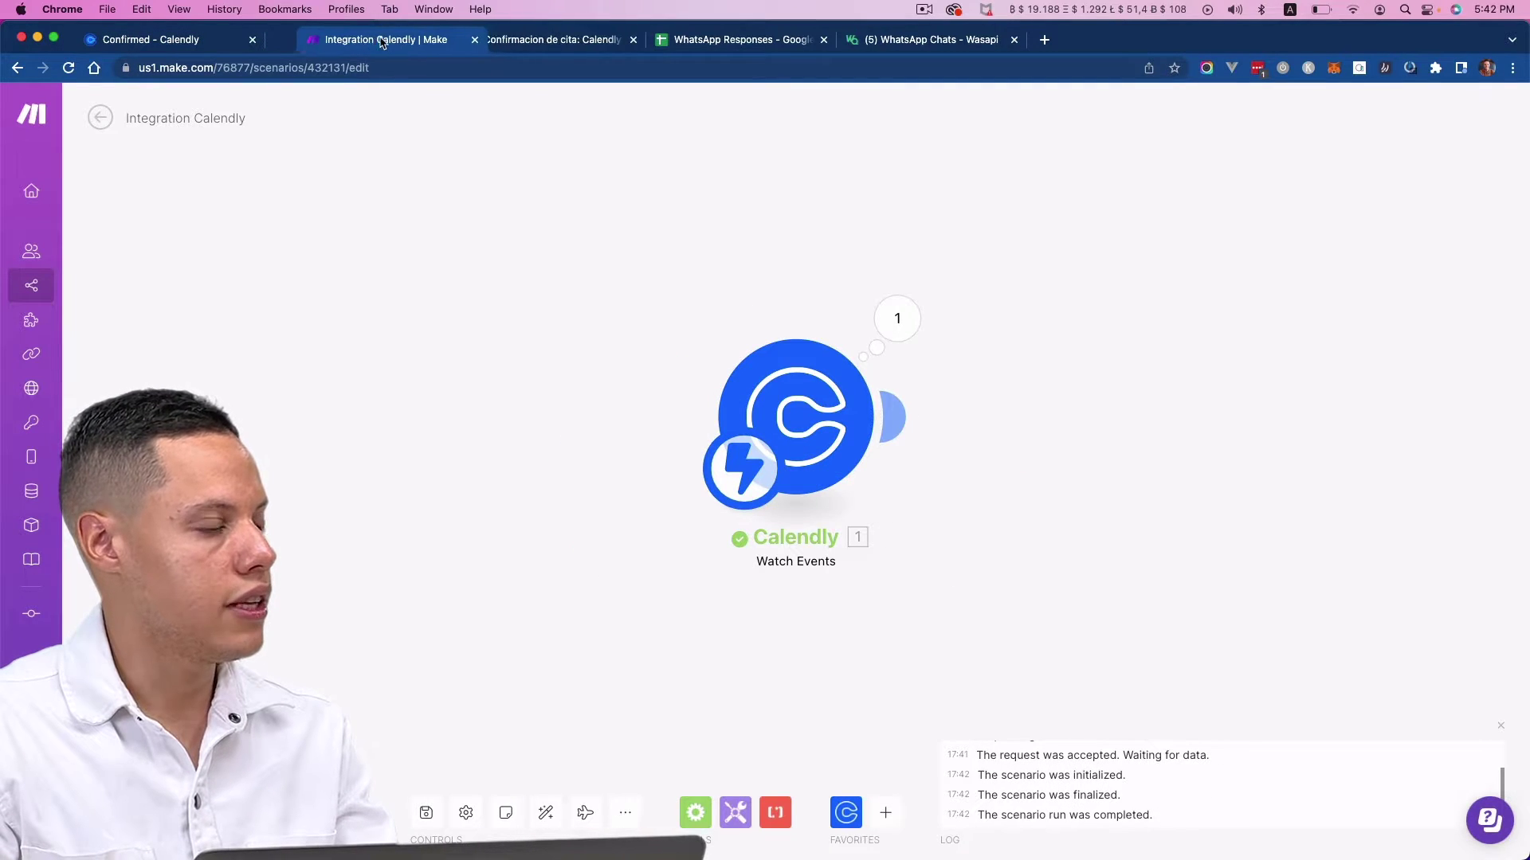
left_click(897, 319)
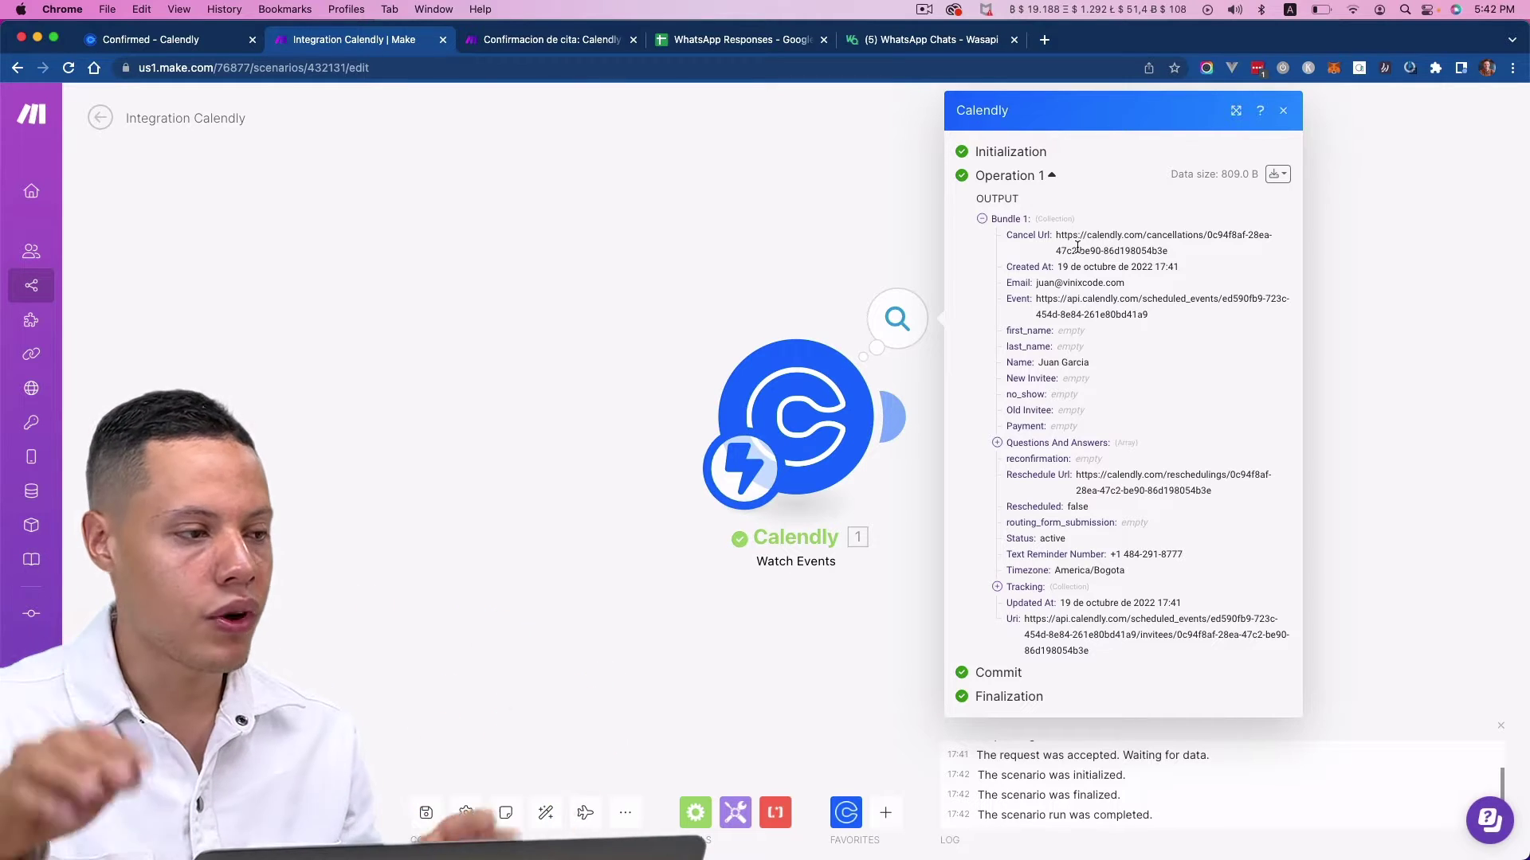
left_click(614, 446)
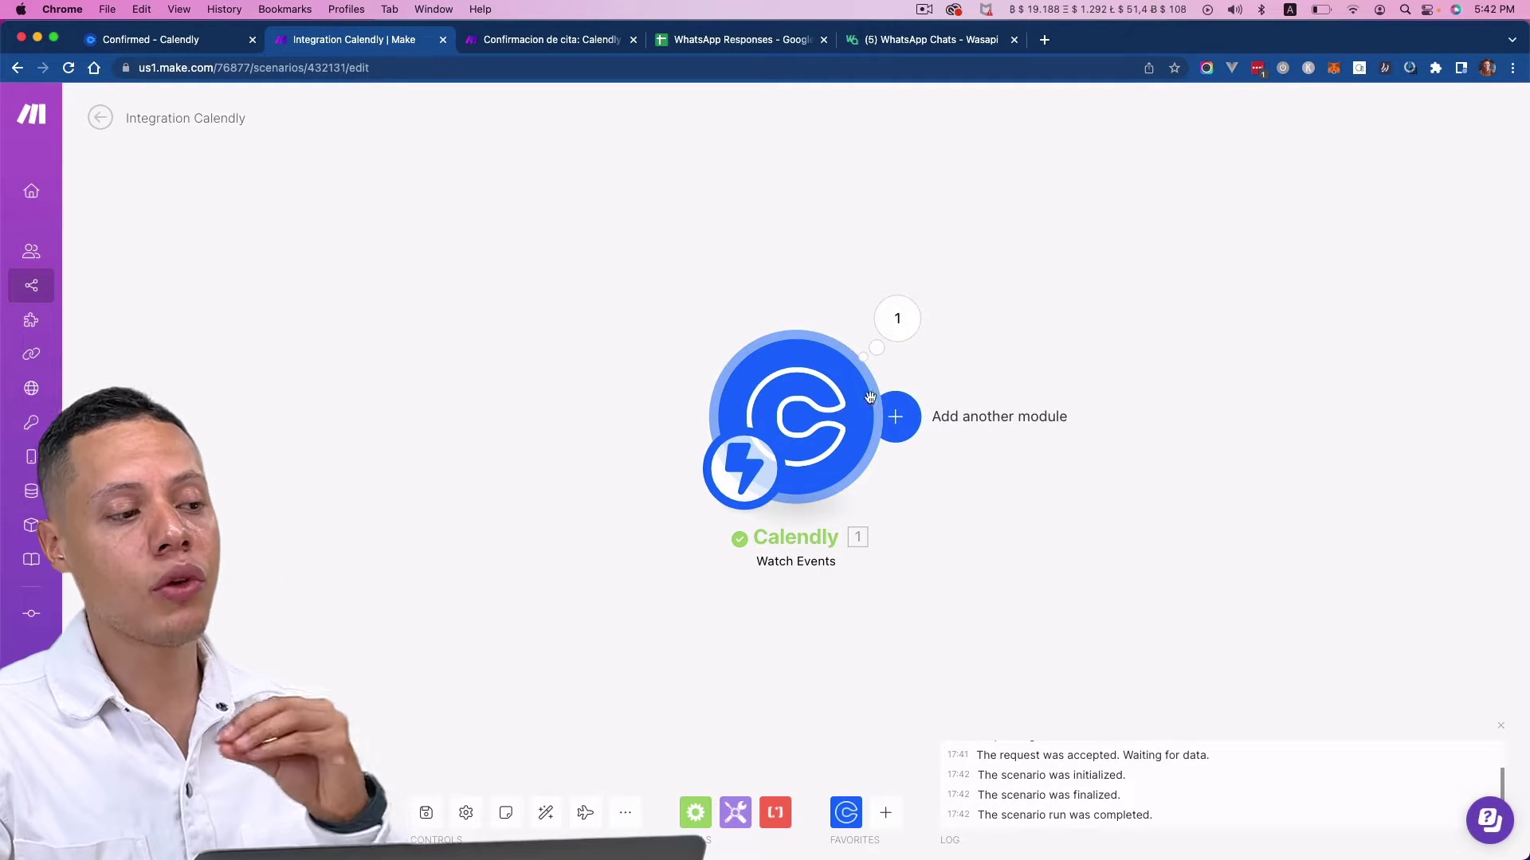
left_click(899, 425)
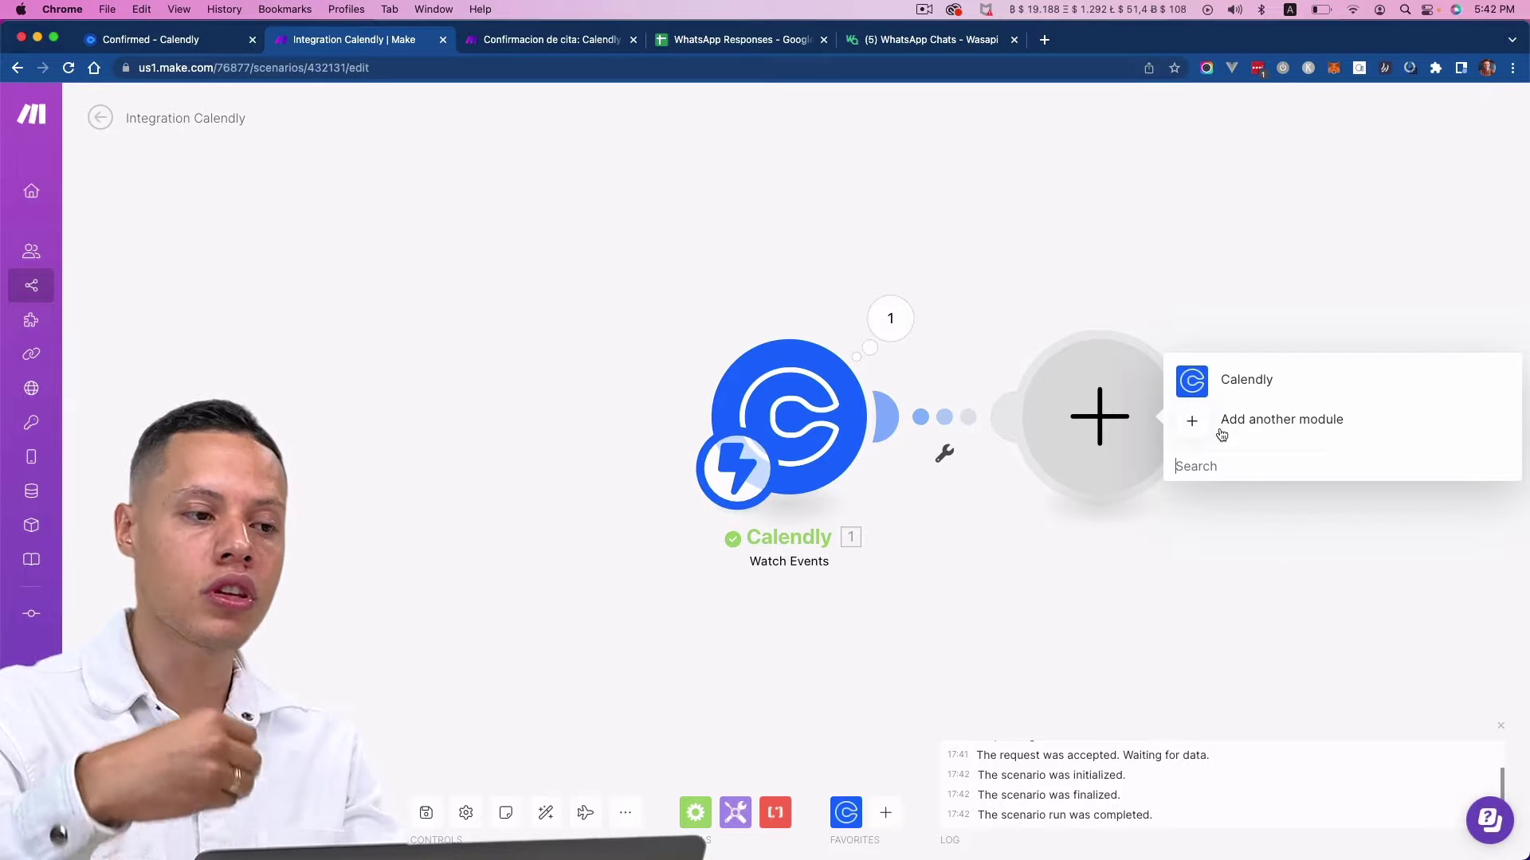
- Search 'wasapi' and pick Wasapi as the second module's app
left_click(1222, 423)
type("wasa")
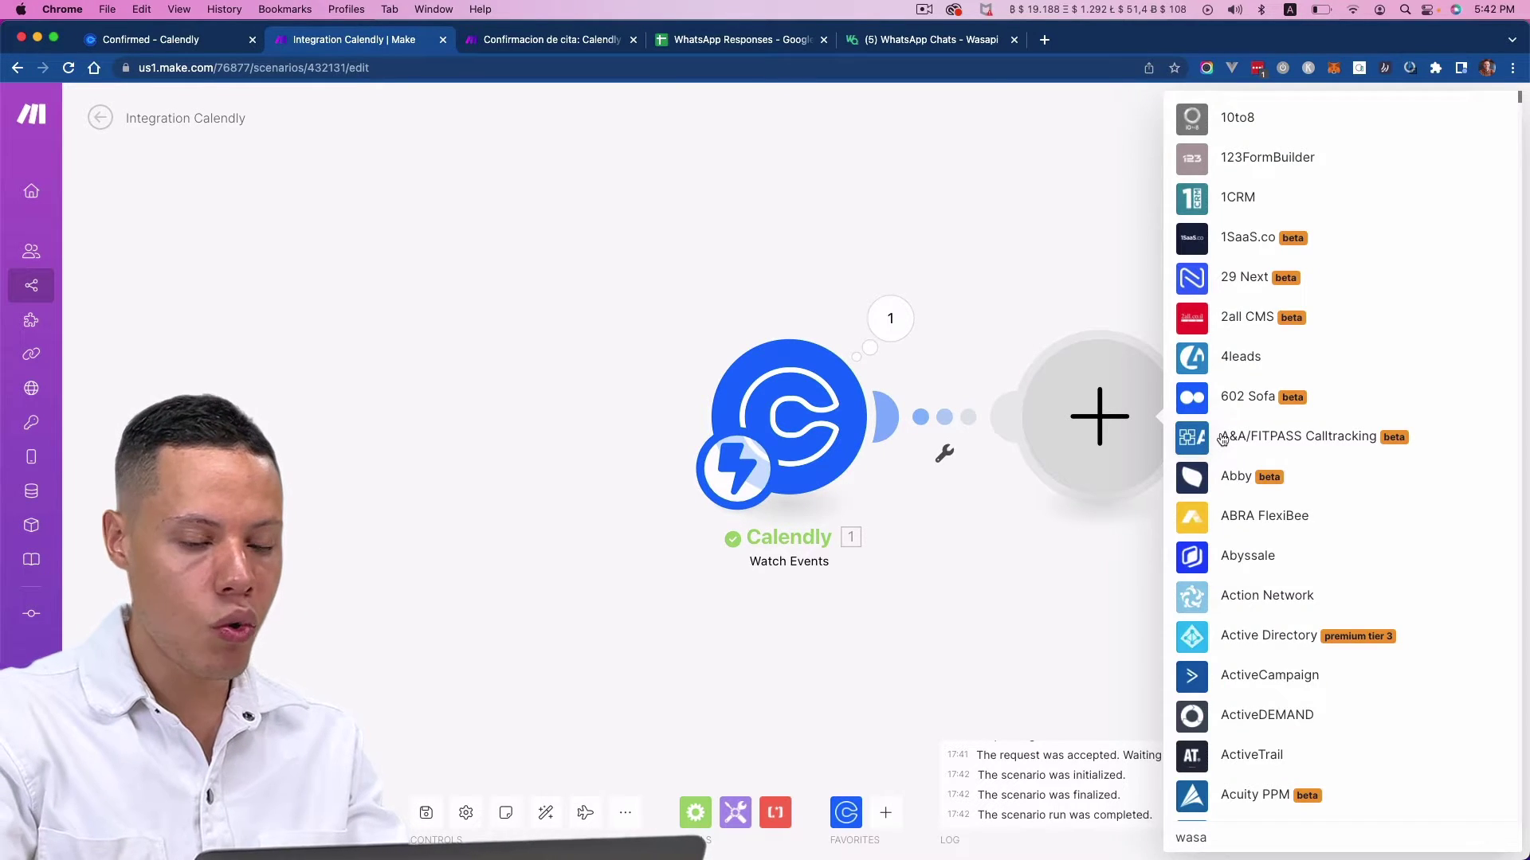
type("pi")
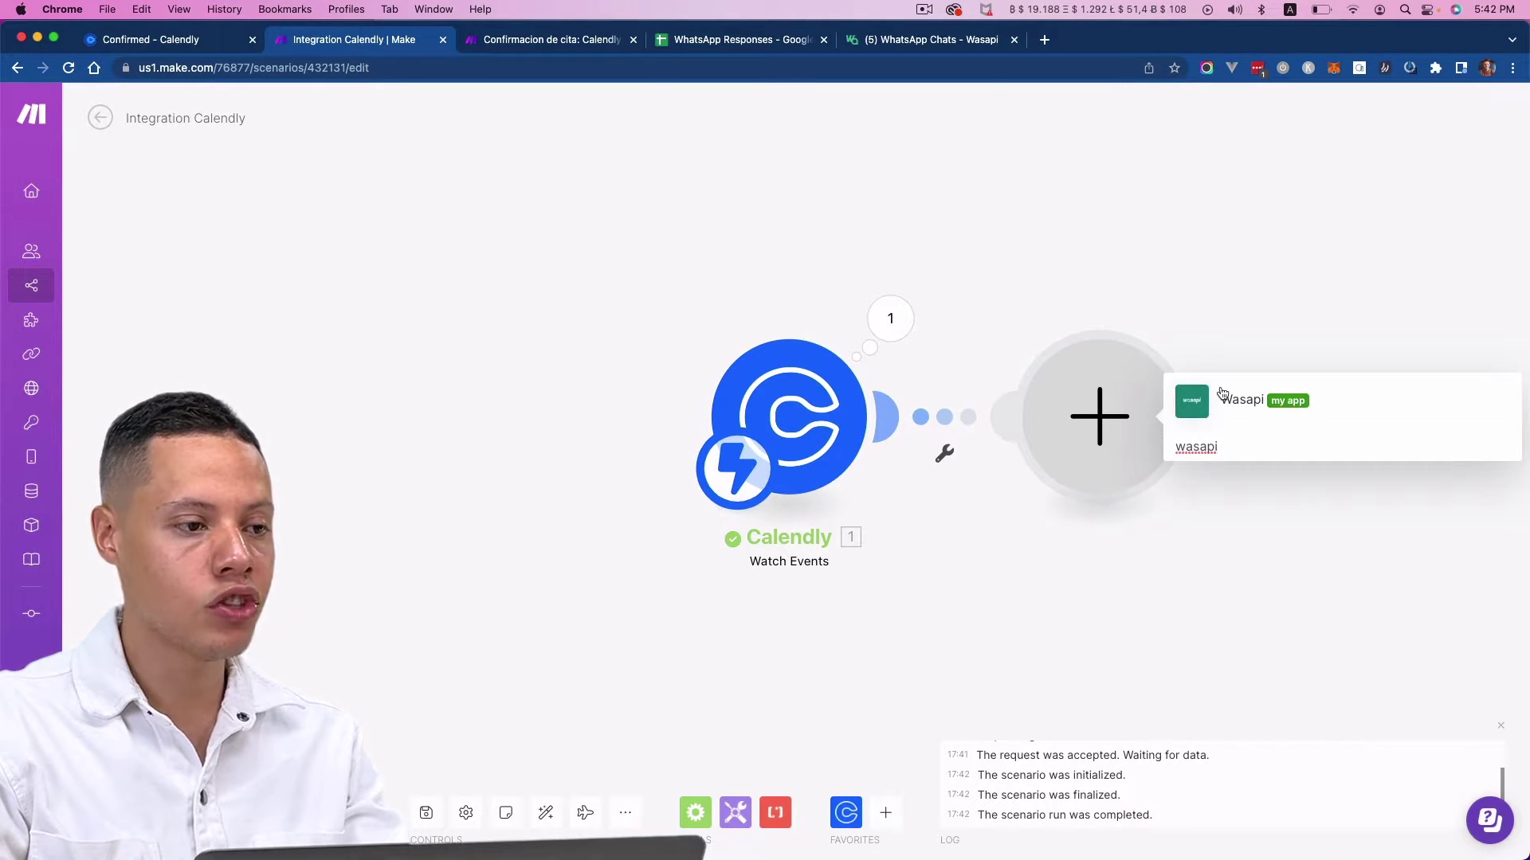
left_click(1221, 393)
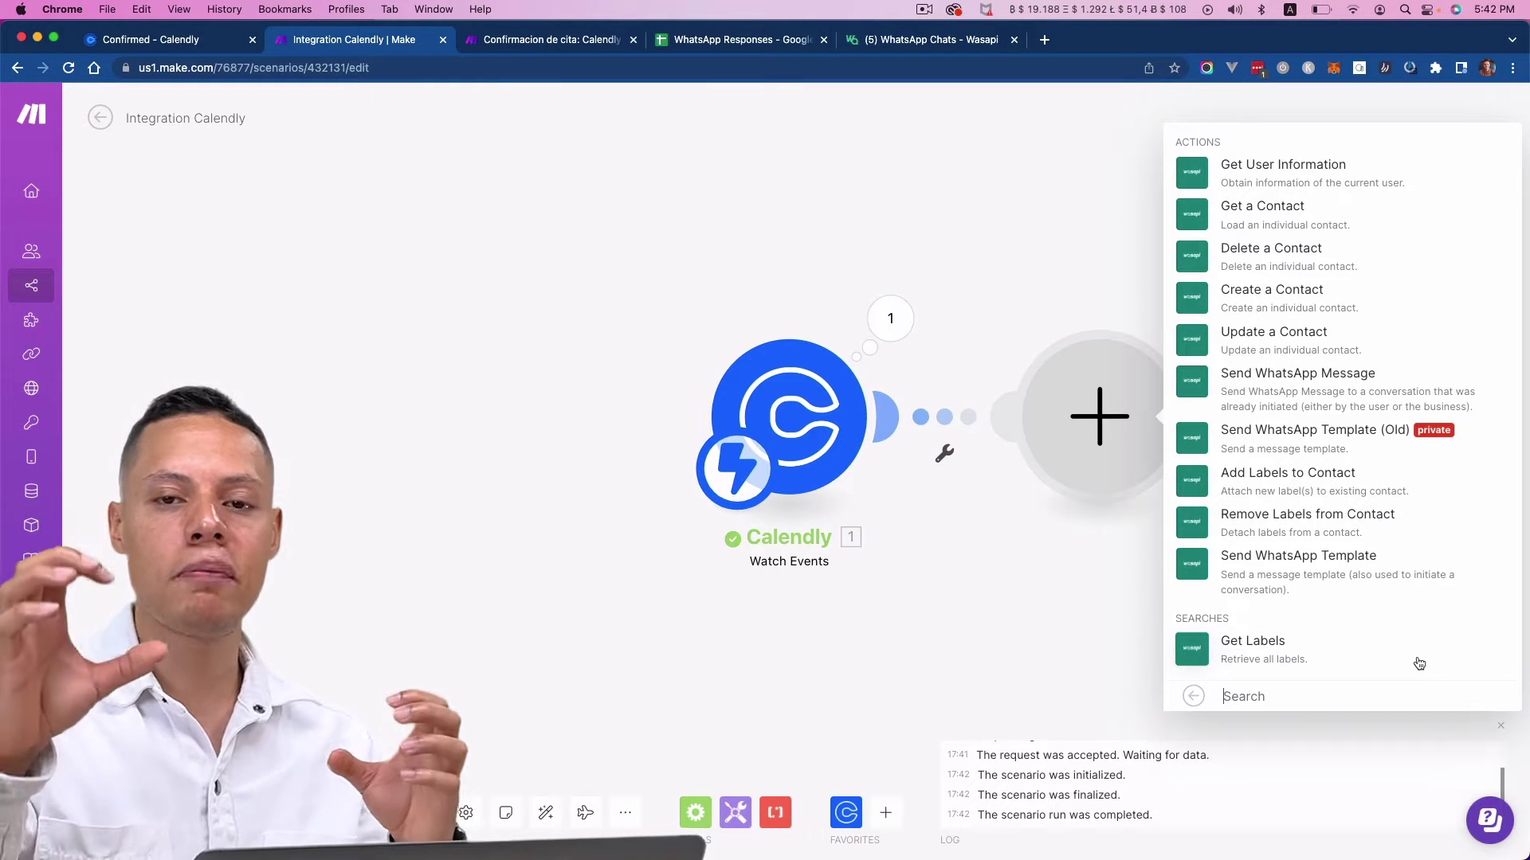
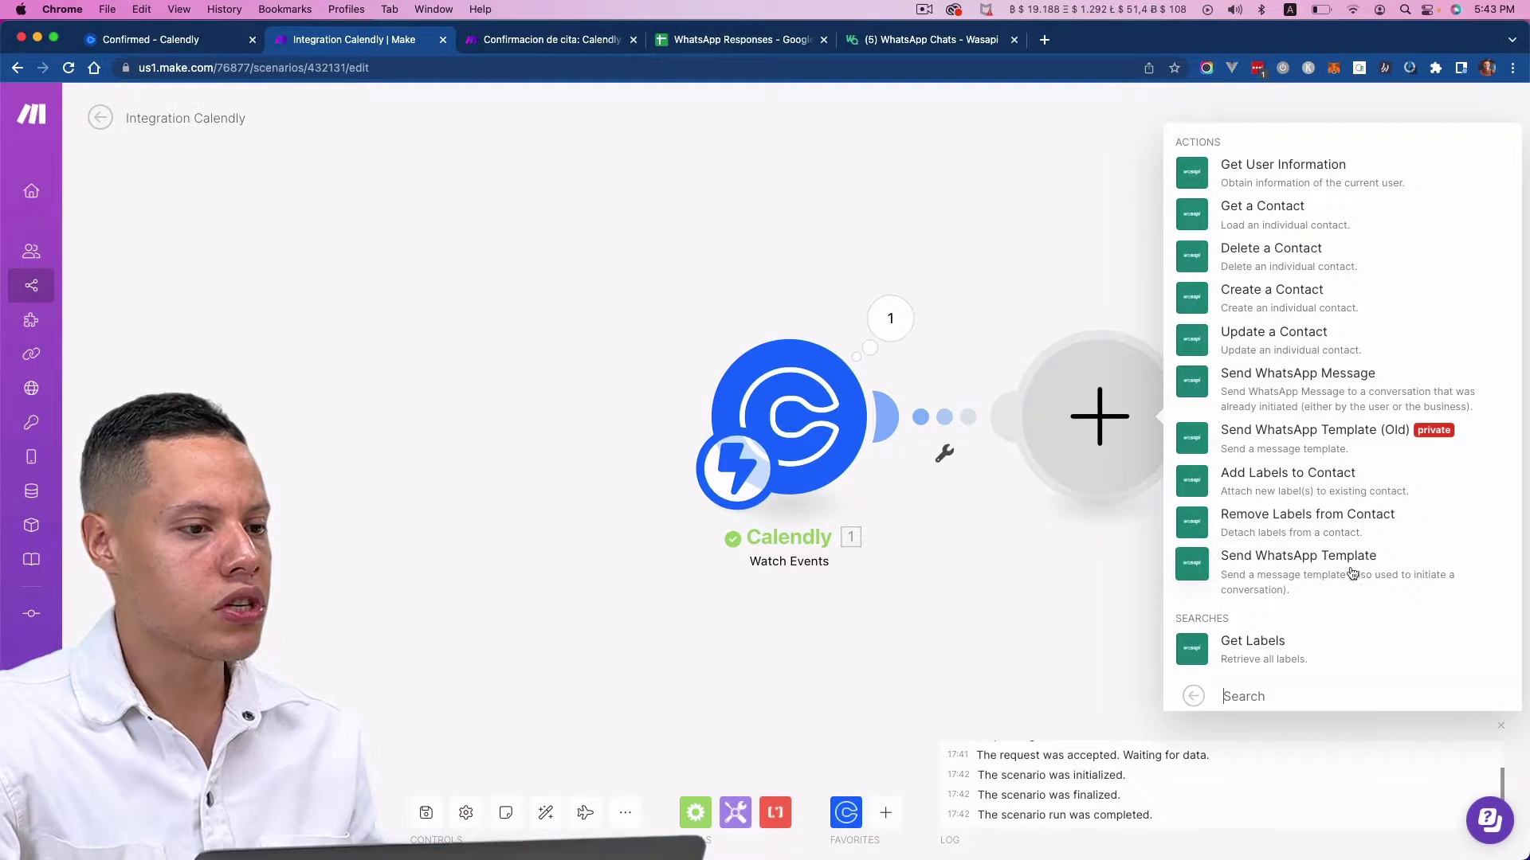
- Add the Wasapi Send WhatsApp Template action, then search apps for 'whatsa' in a new module
left_click(1210, 573)
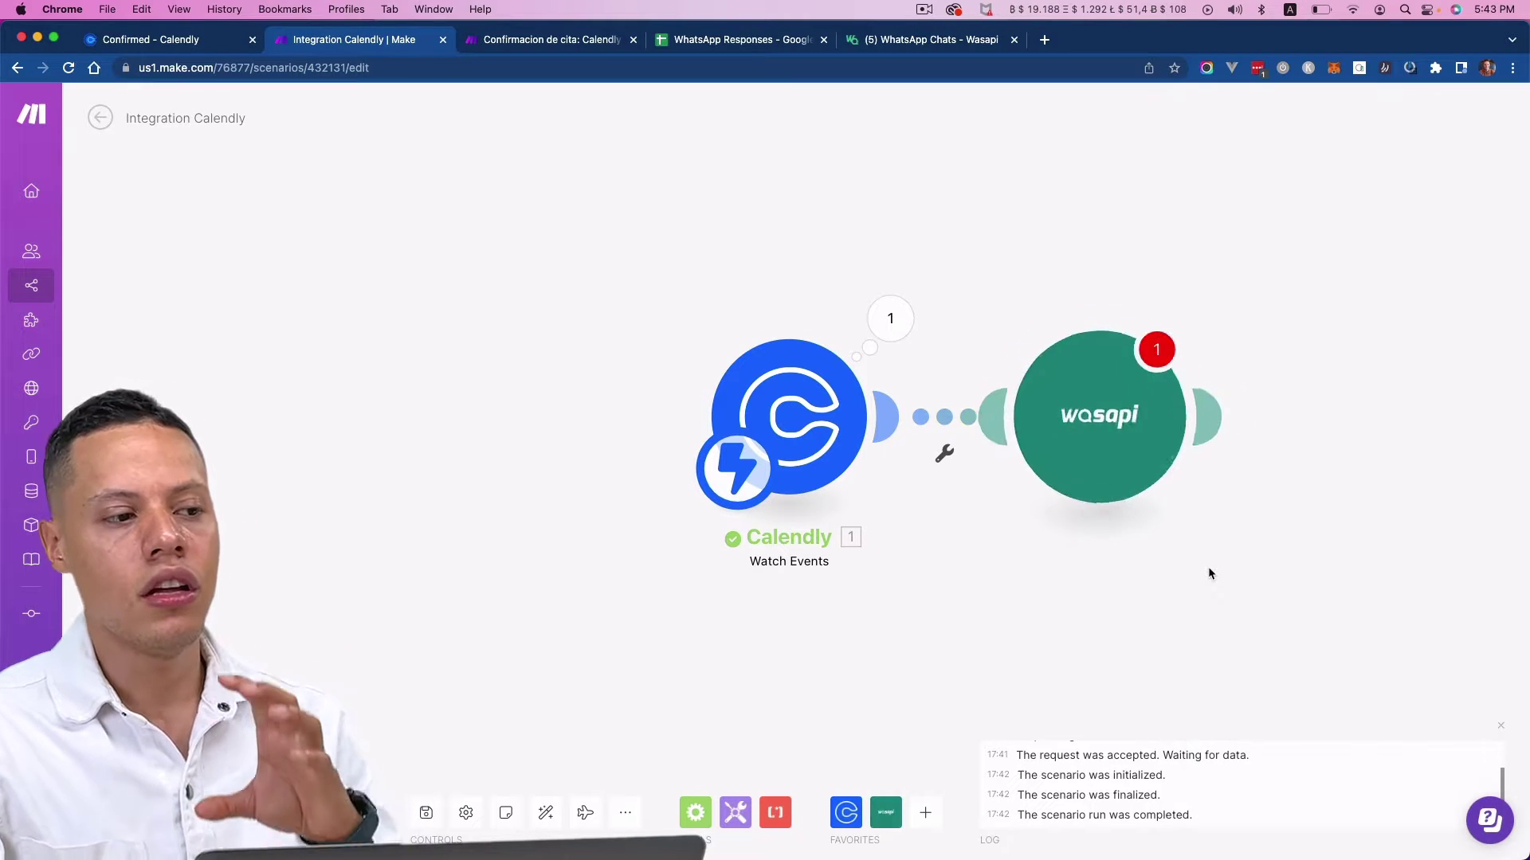
left_click(1066, 578)
left_click(1199, 416)
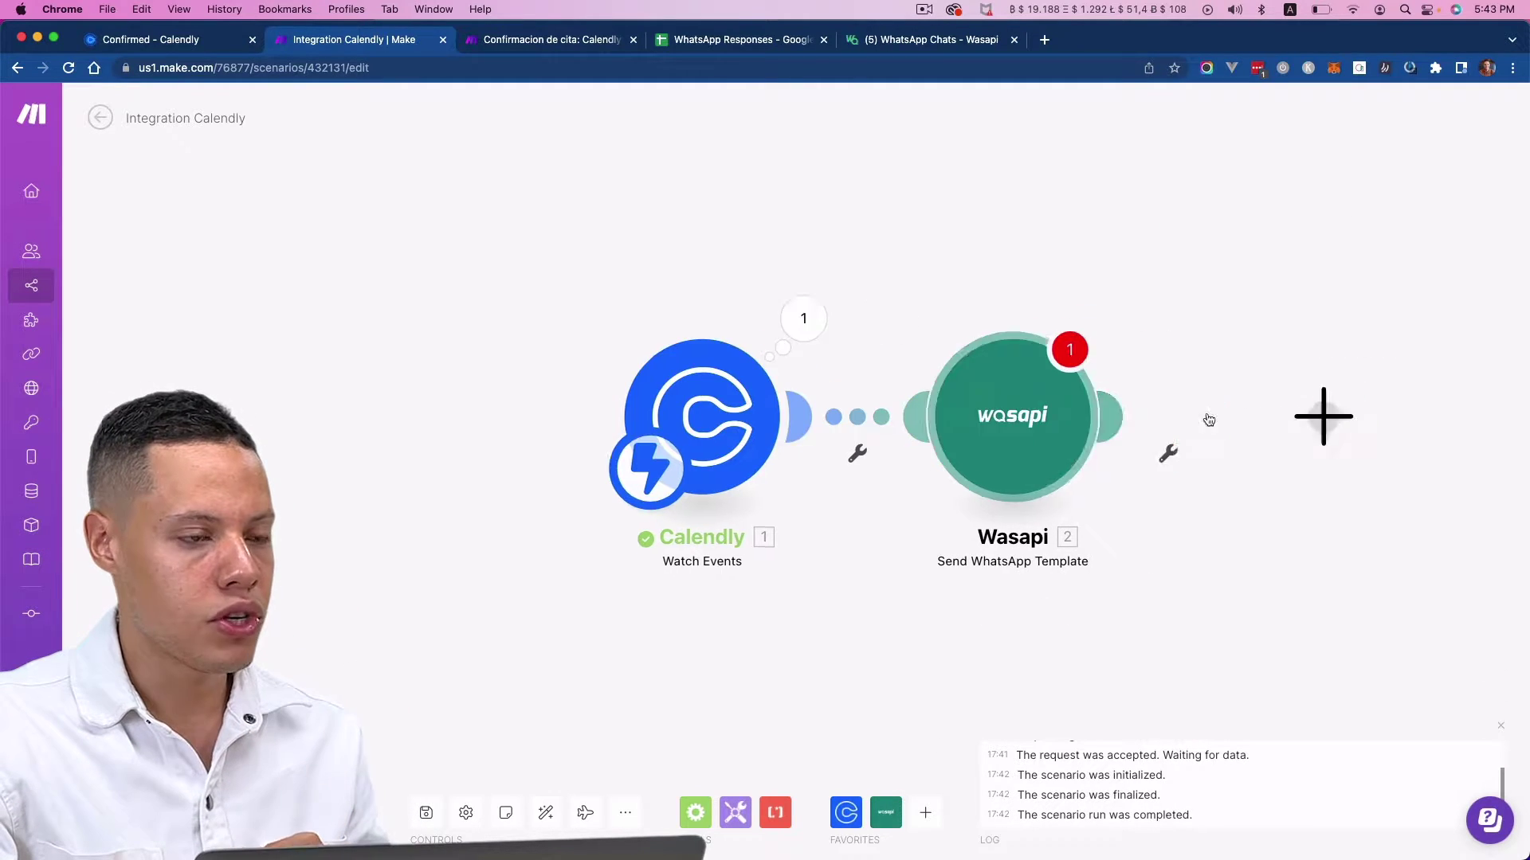
type("whatsapp")
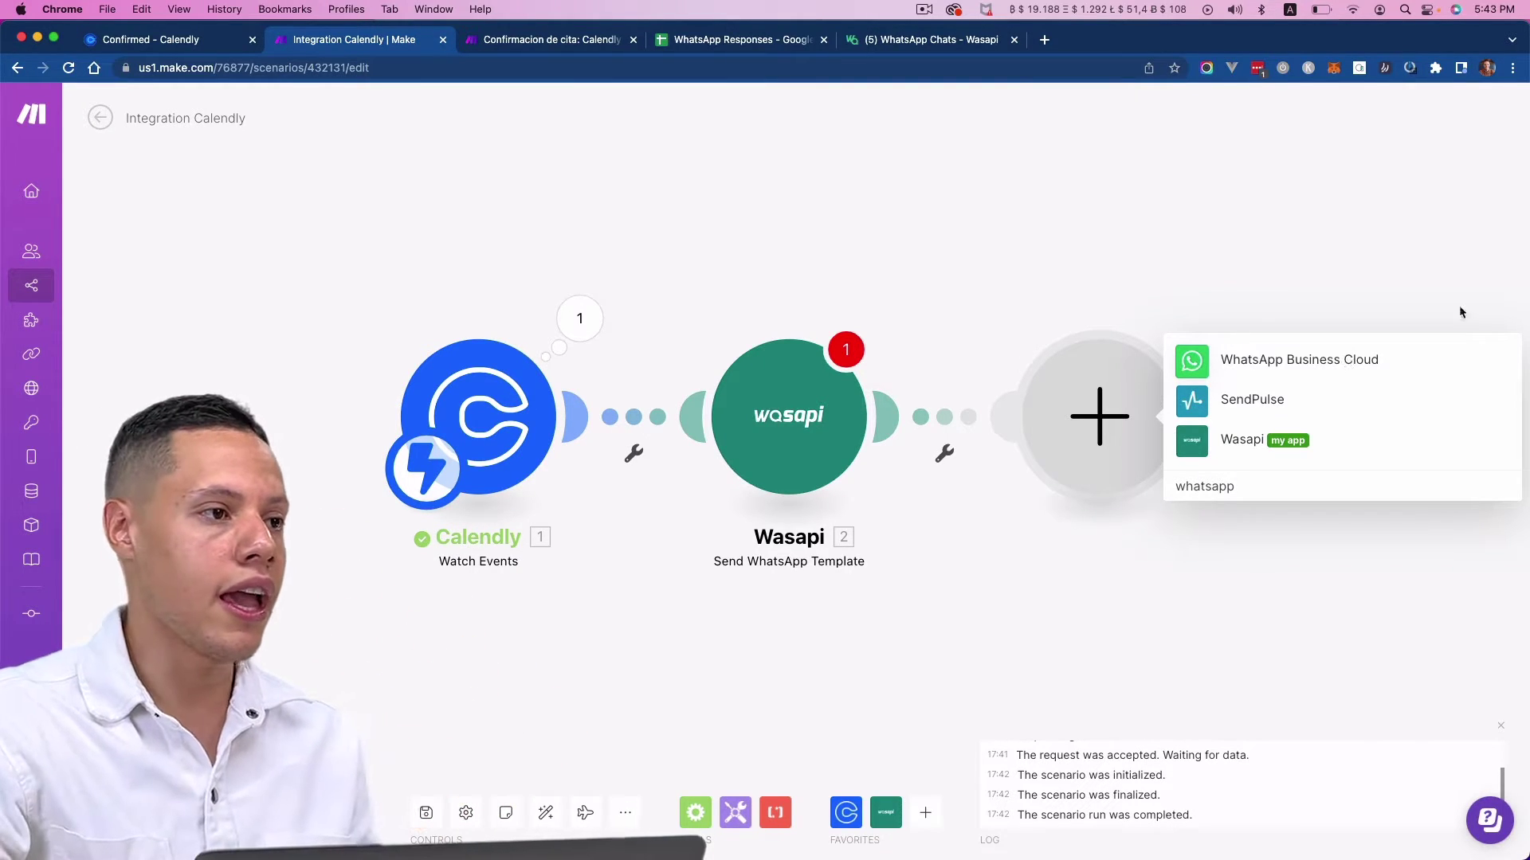
- Review the 'Appointment confirmed' message in the Wasapi chat, then return to the Confirmacion de cita scenario
left_click(941, 50)
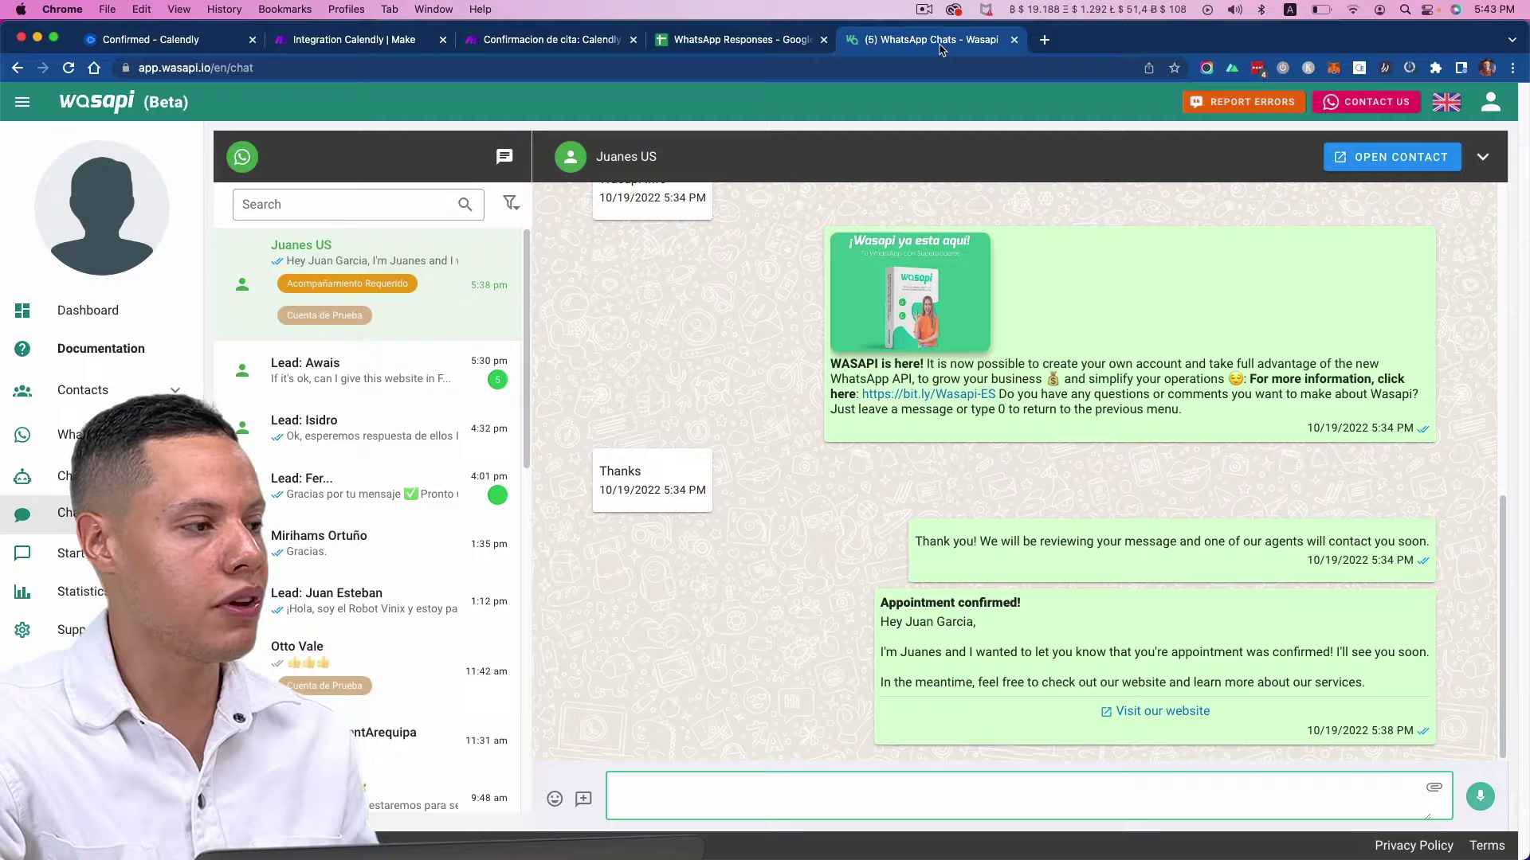
scroll(1015, 548, "up", 3)
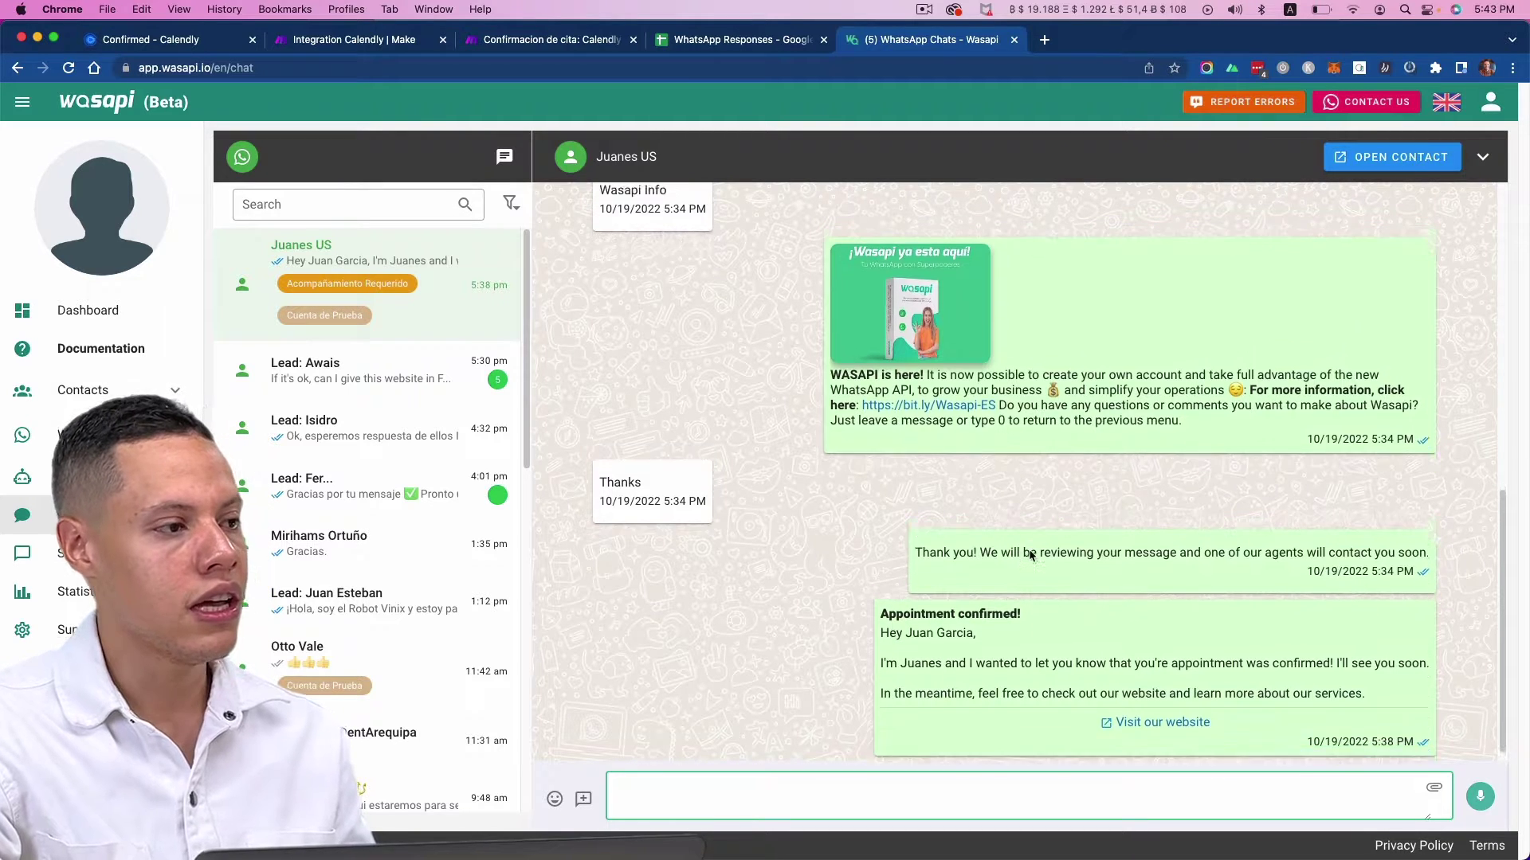
scroll(1036, 549, "down", 3)
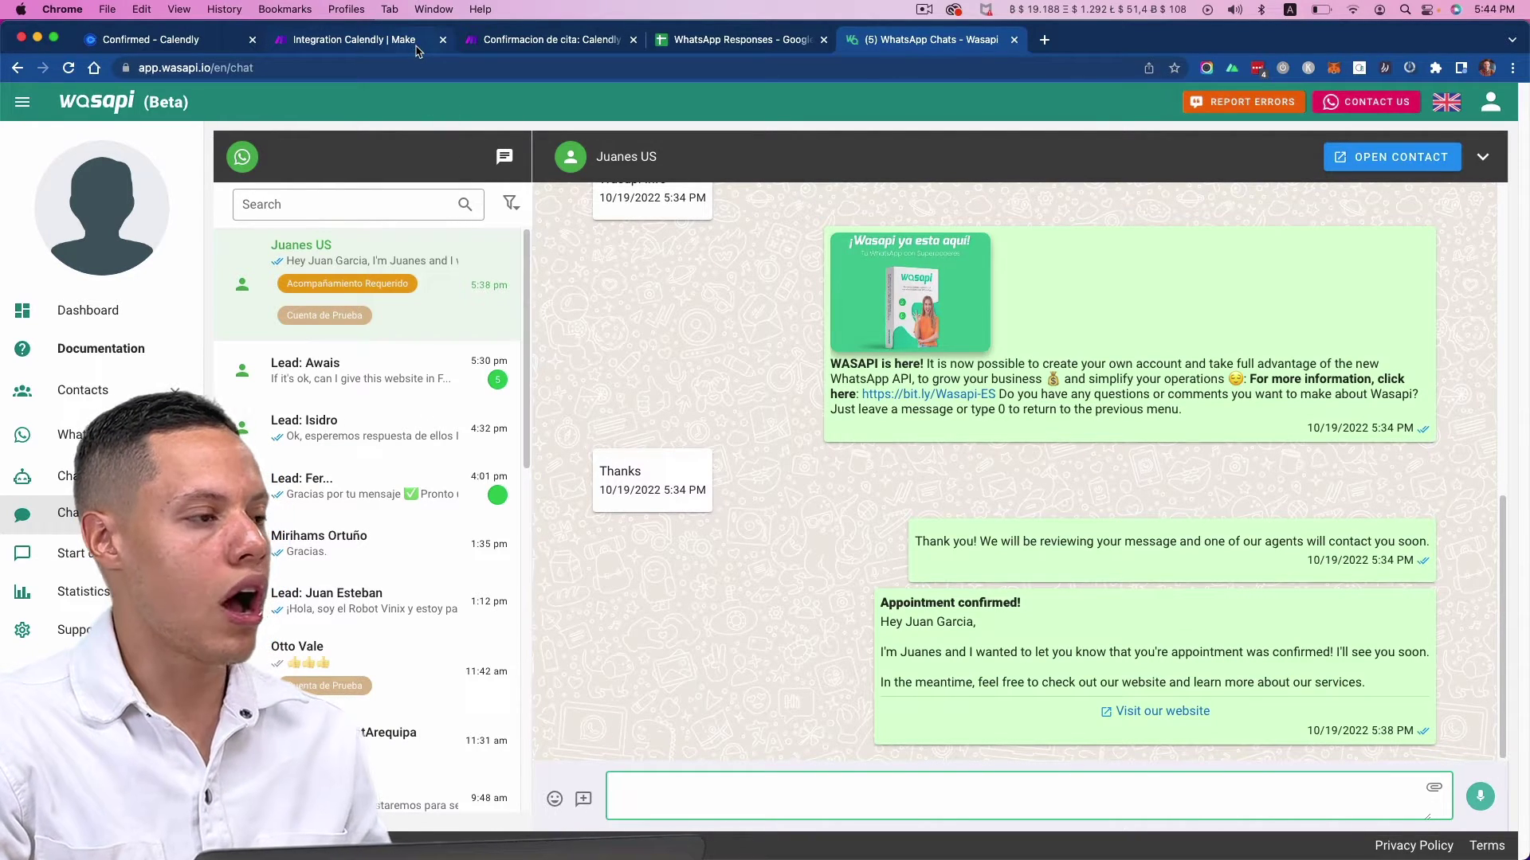
left_click(510, 49)
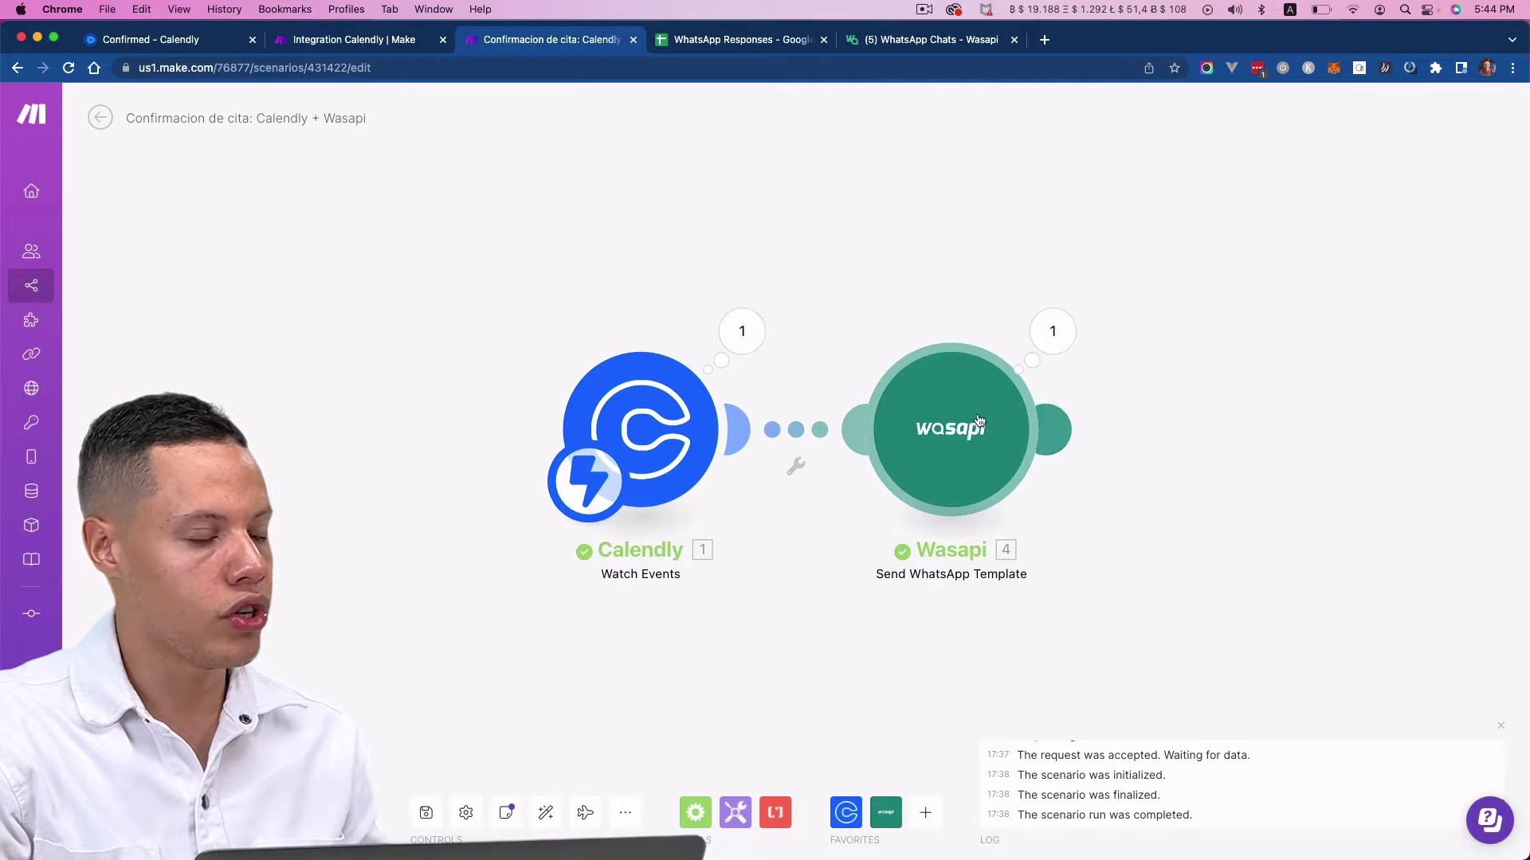
- Delete the existing Wasapi module from the Integration Calendly scenario
left_click(422, 52)
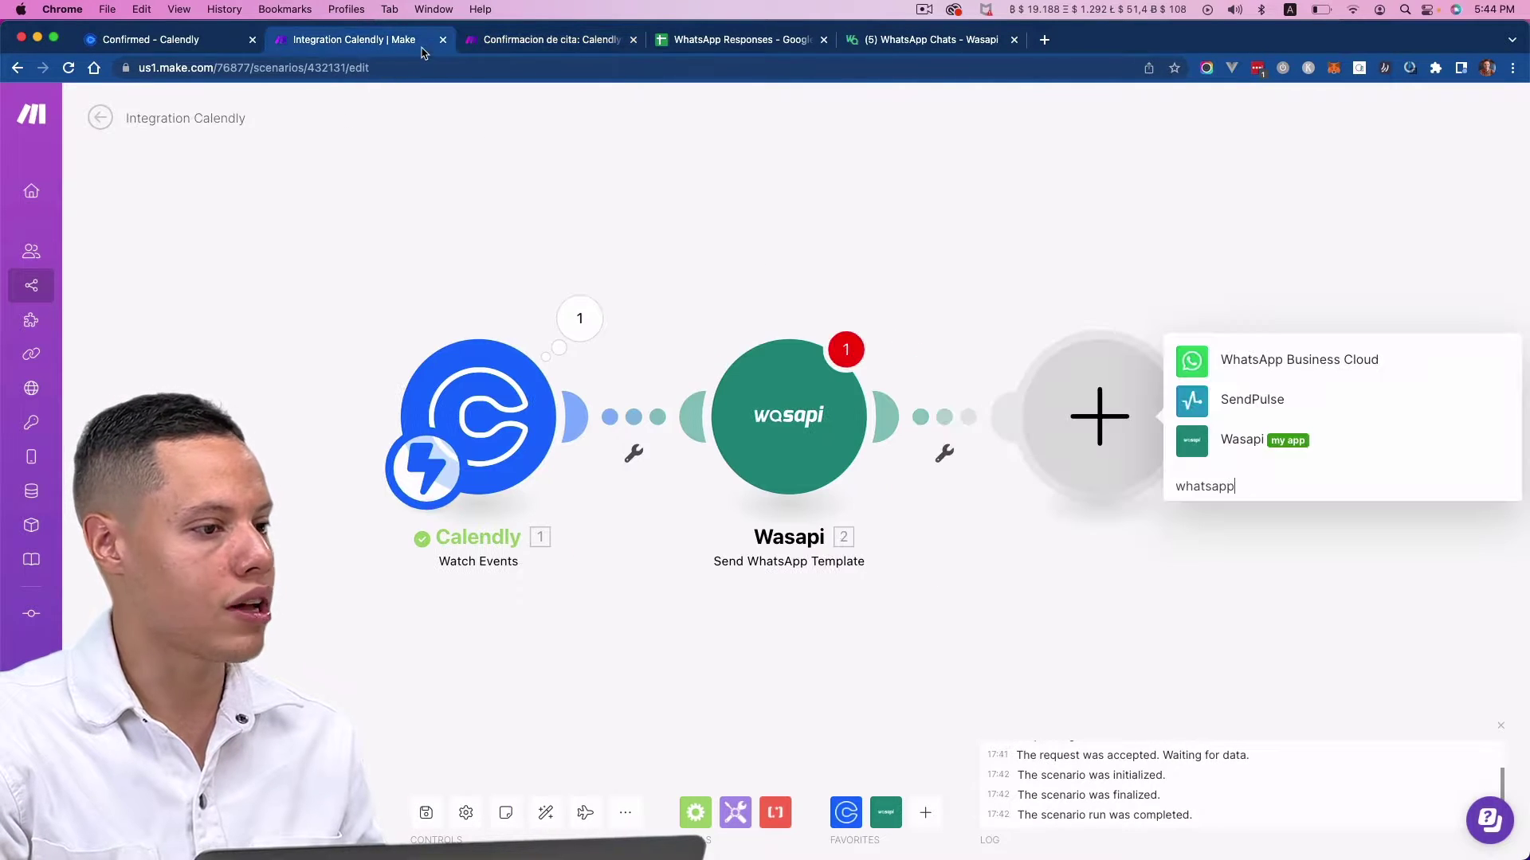
right_click(831, 478)
left_click(866, 671)
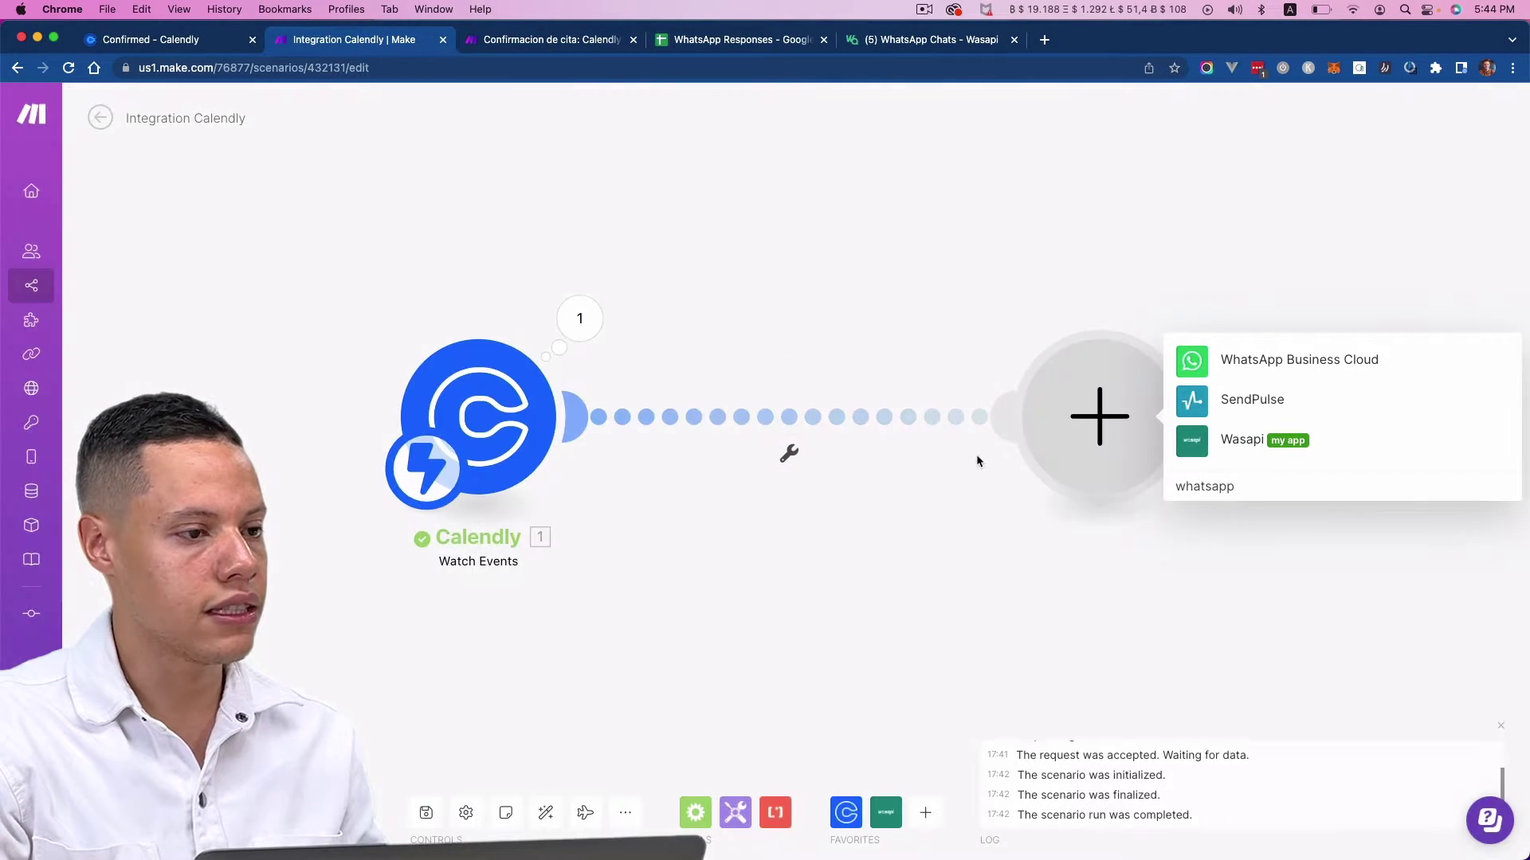
- Add a new Wasapi Send WhatsApp Template module and auto-align the scenario layout
left_click(1249, 440)
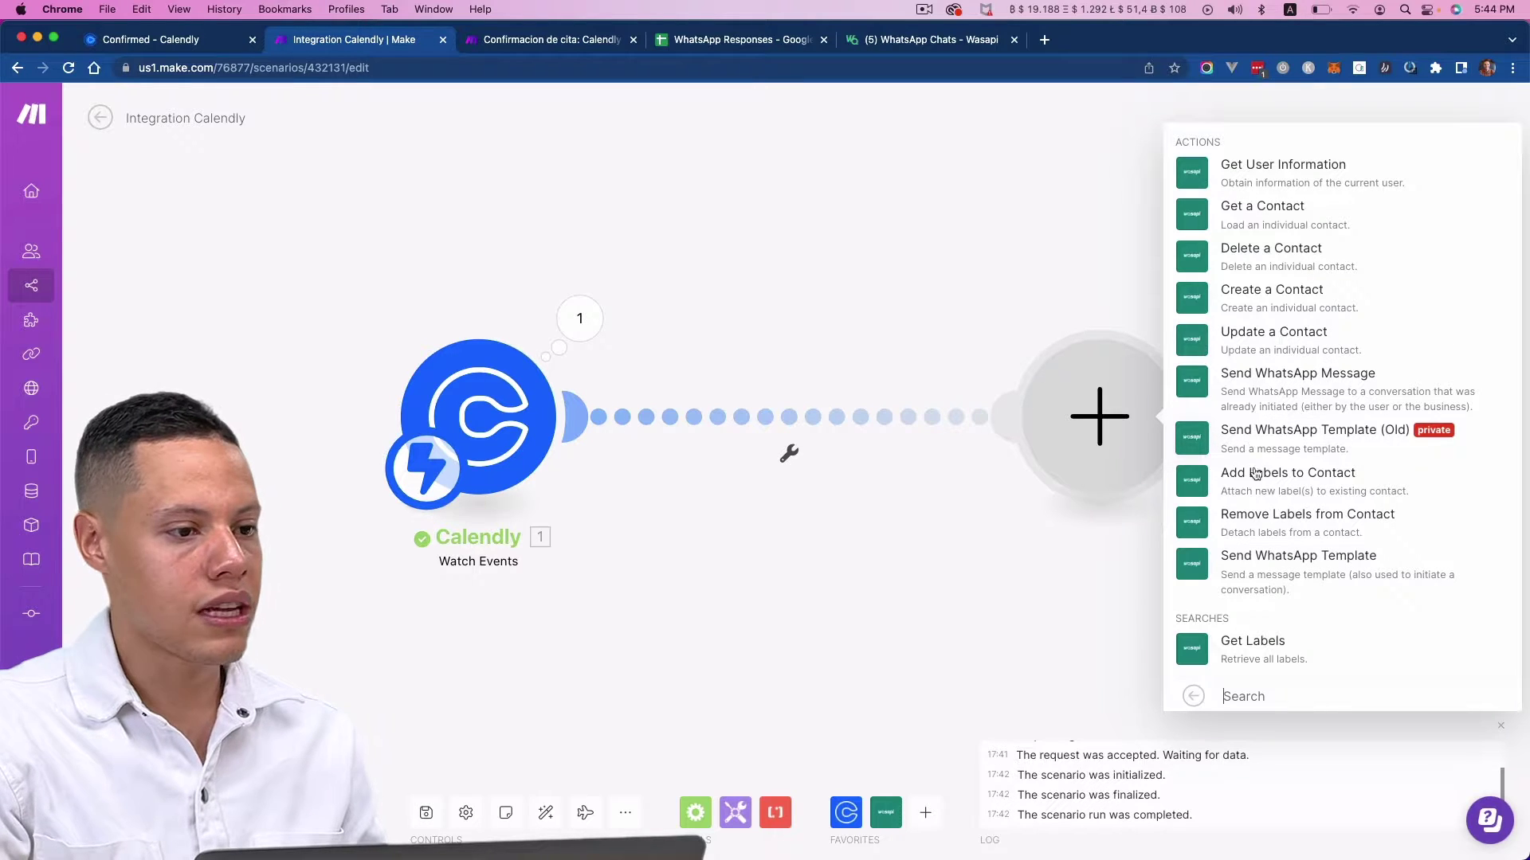
left_click(1273, 565)
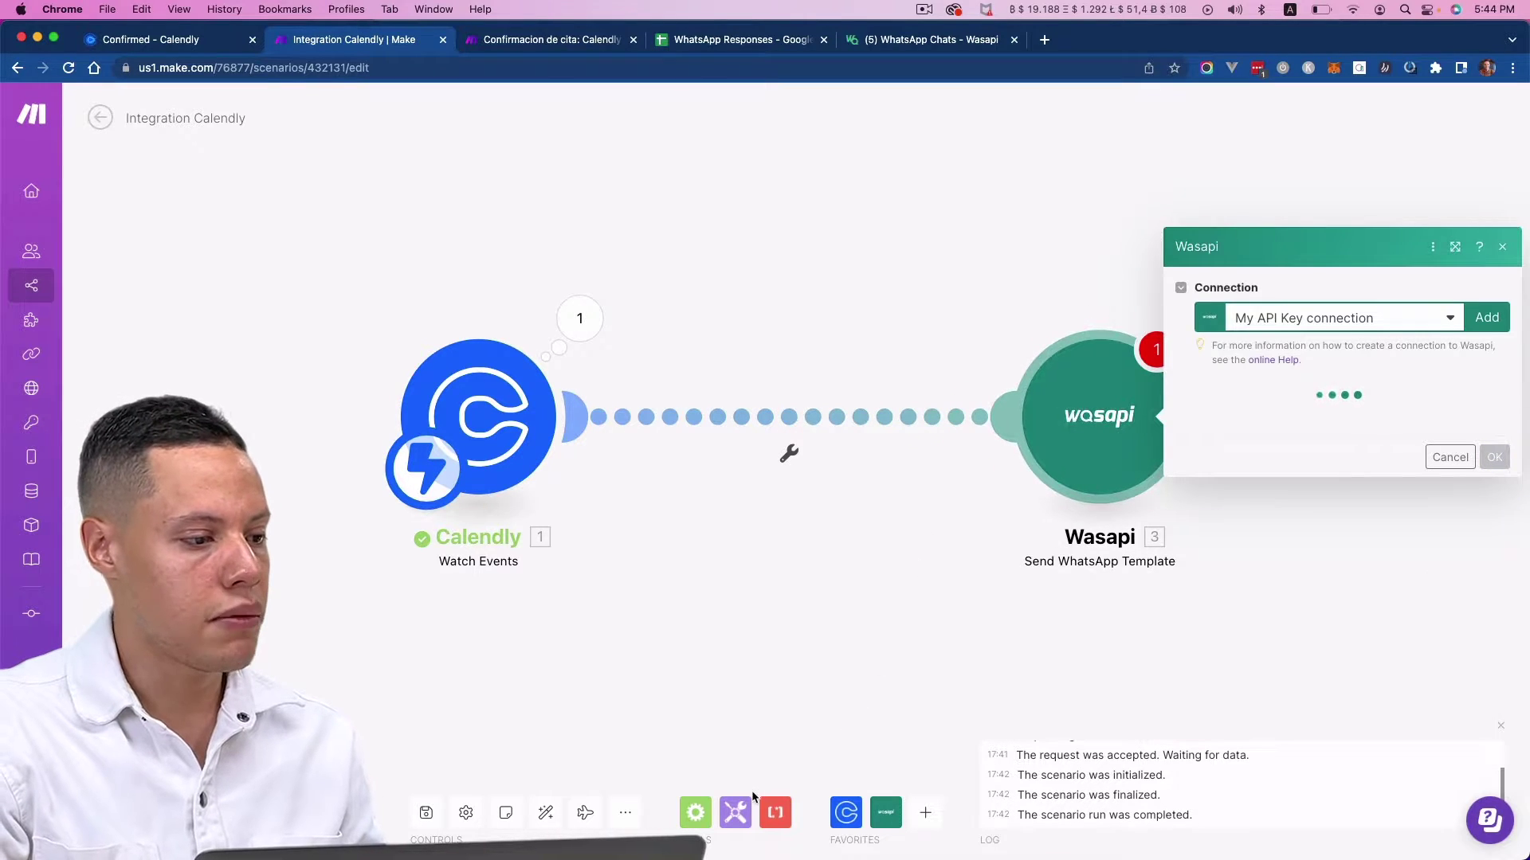
left_click(545, 813)
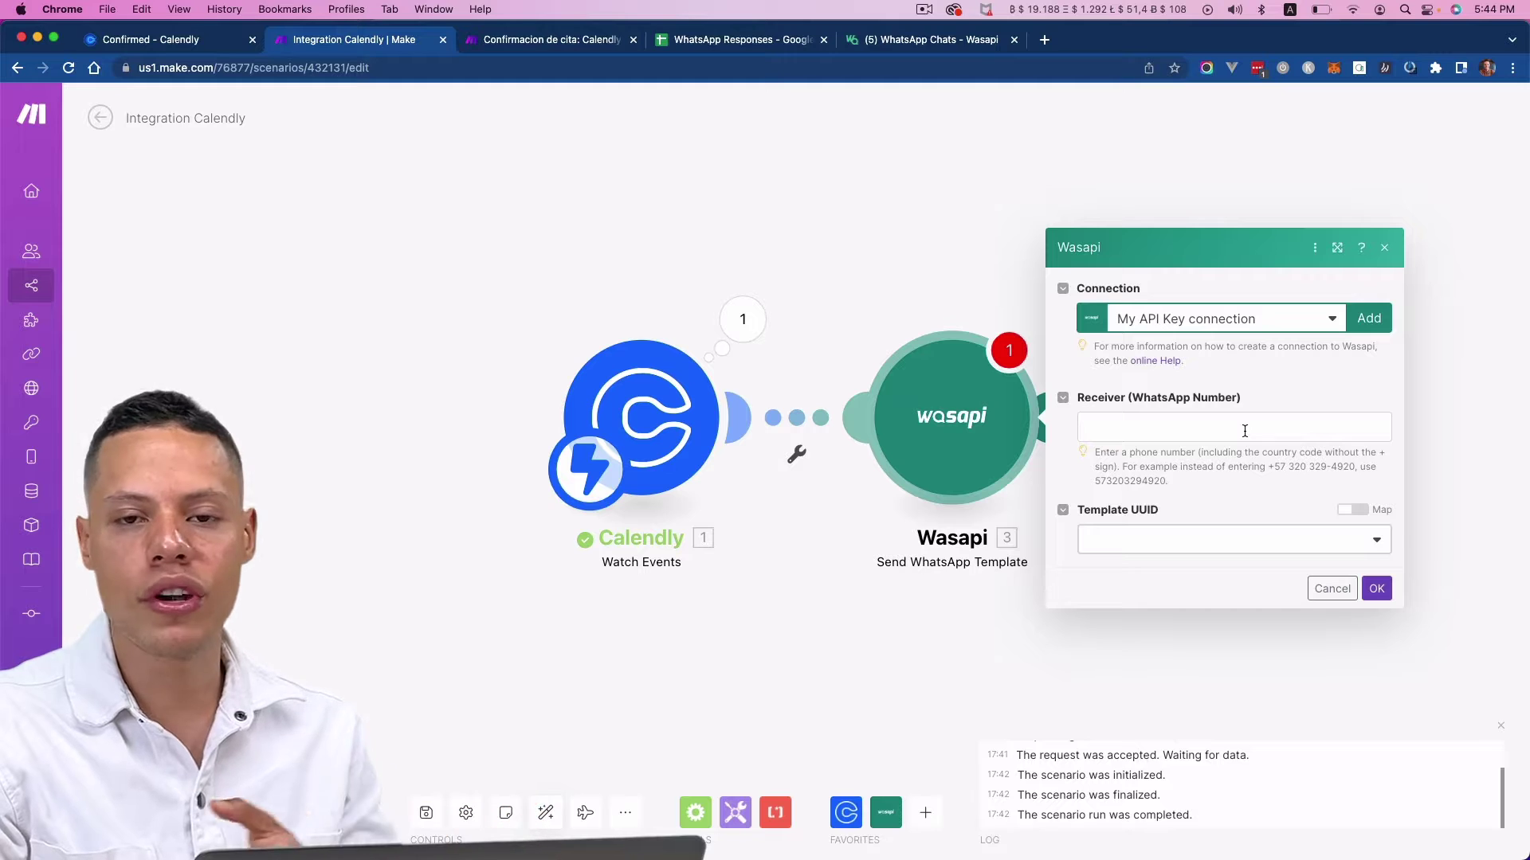
left_click(928, 39)
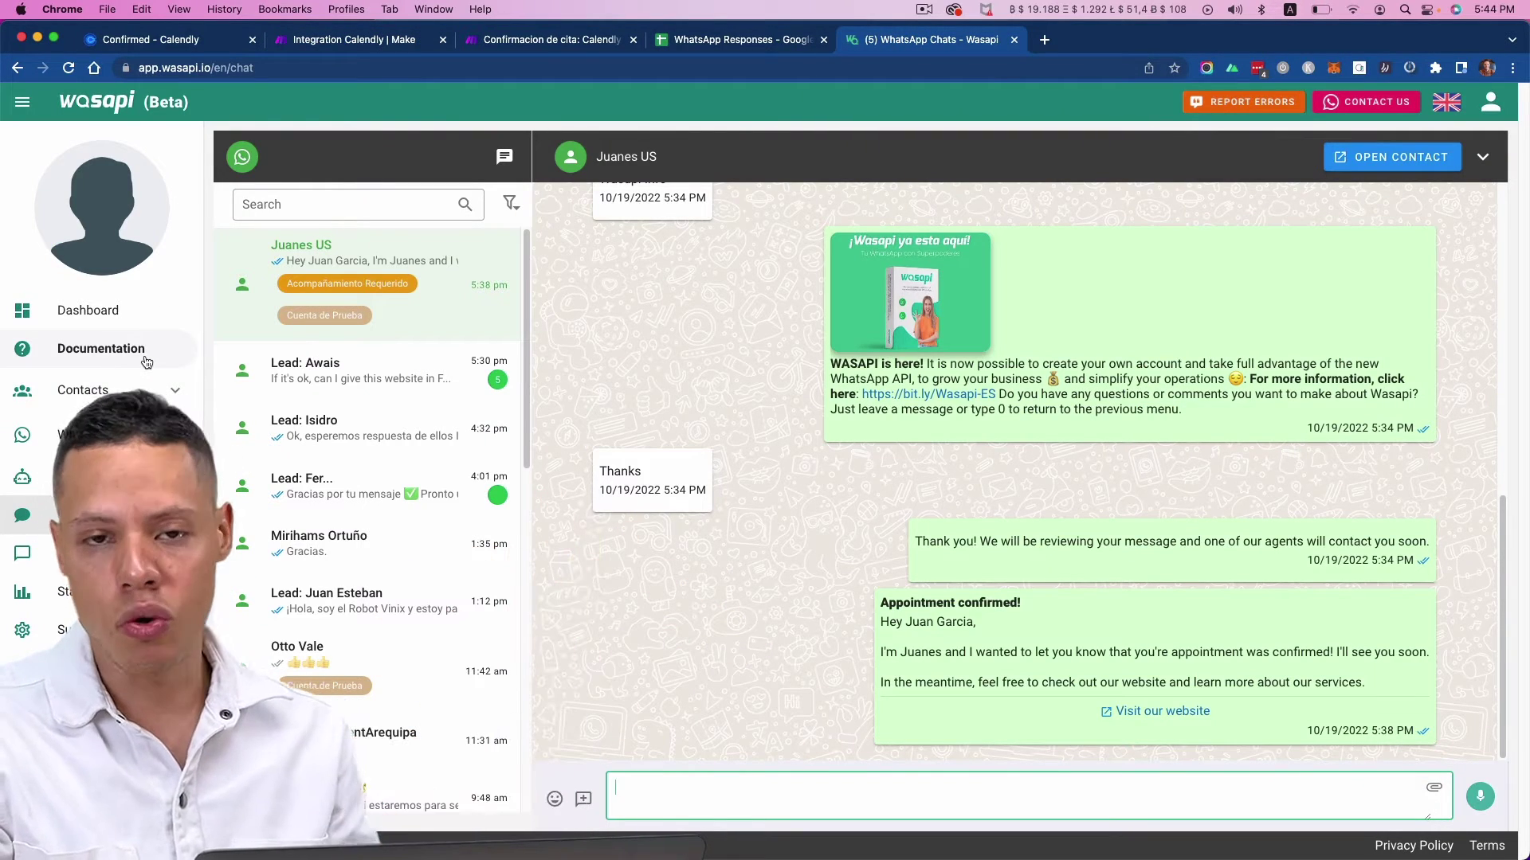
- Start adding a new Wasapi connection, 'My API Key connection', for the Send WhatsApp Template module
left_click(354, 44)
left_click(1234, 428)
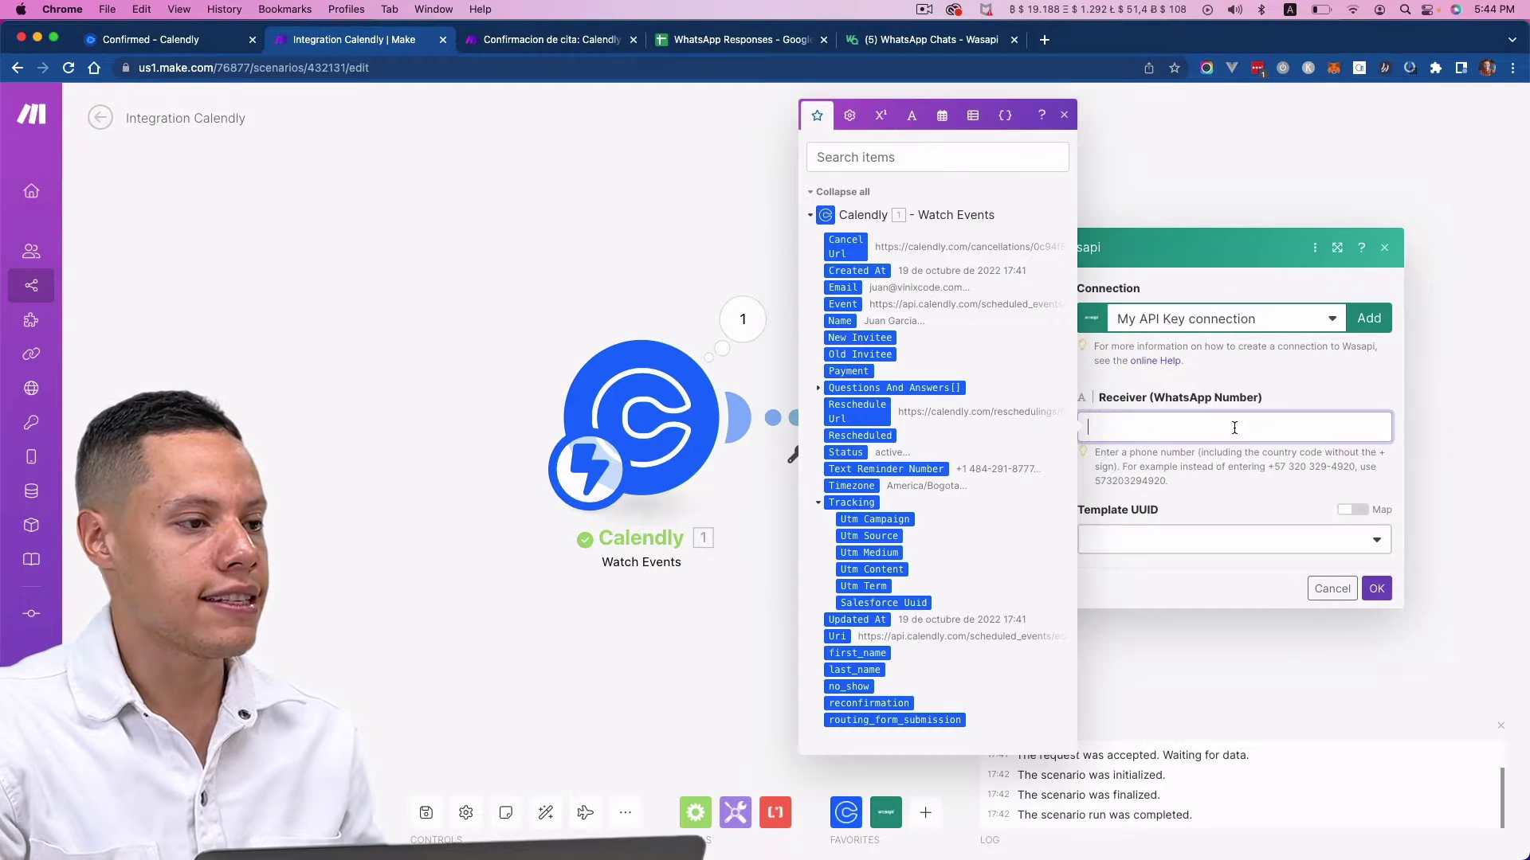
left_click(1298, 384)
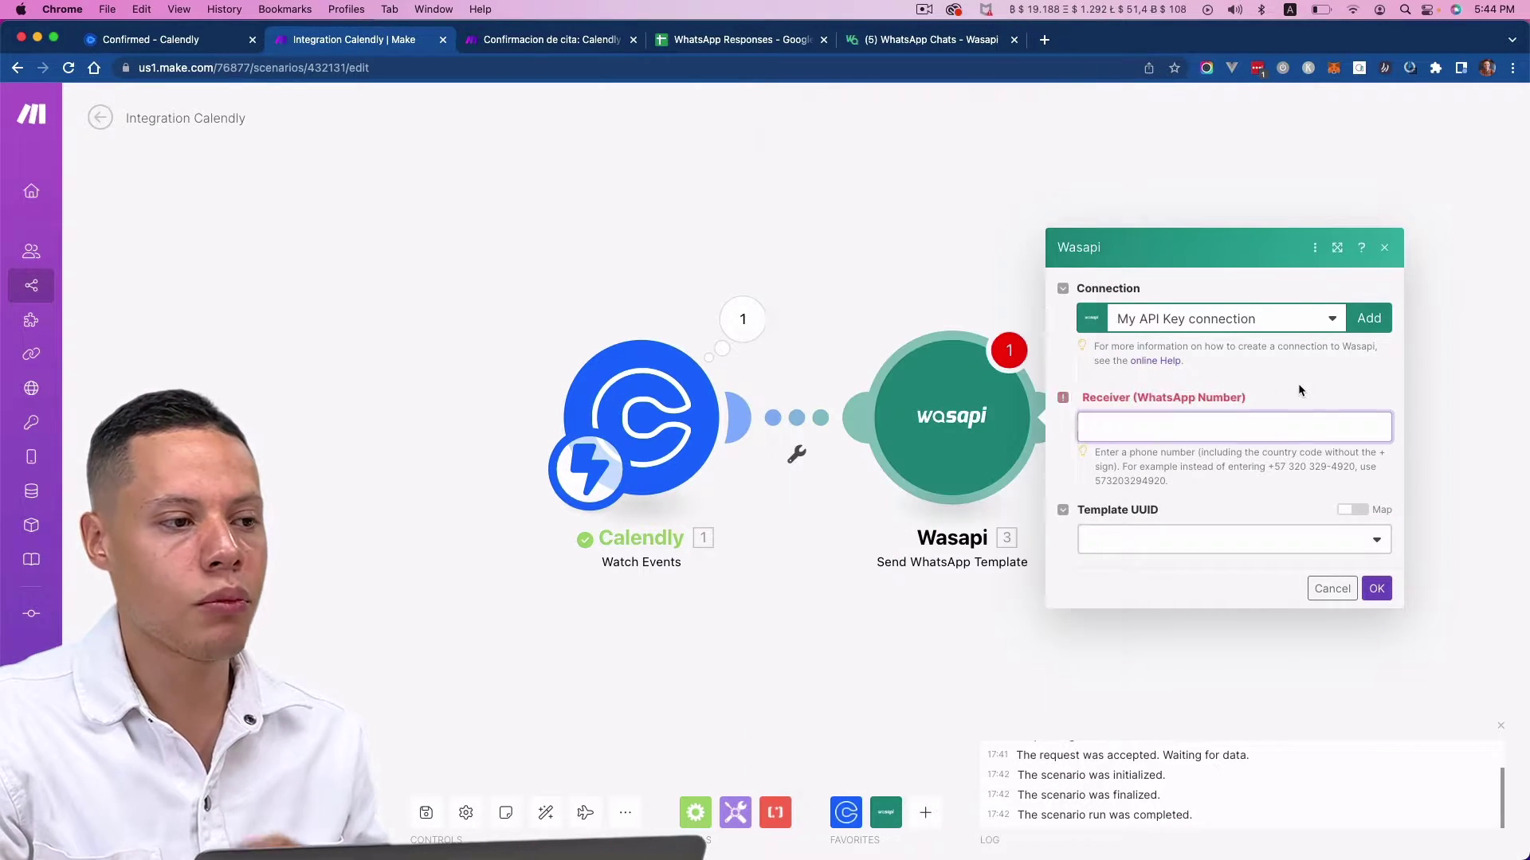
left_click(1371, 319)
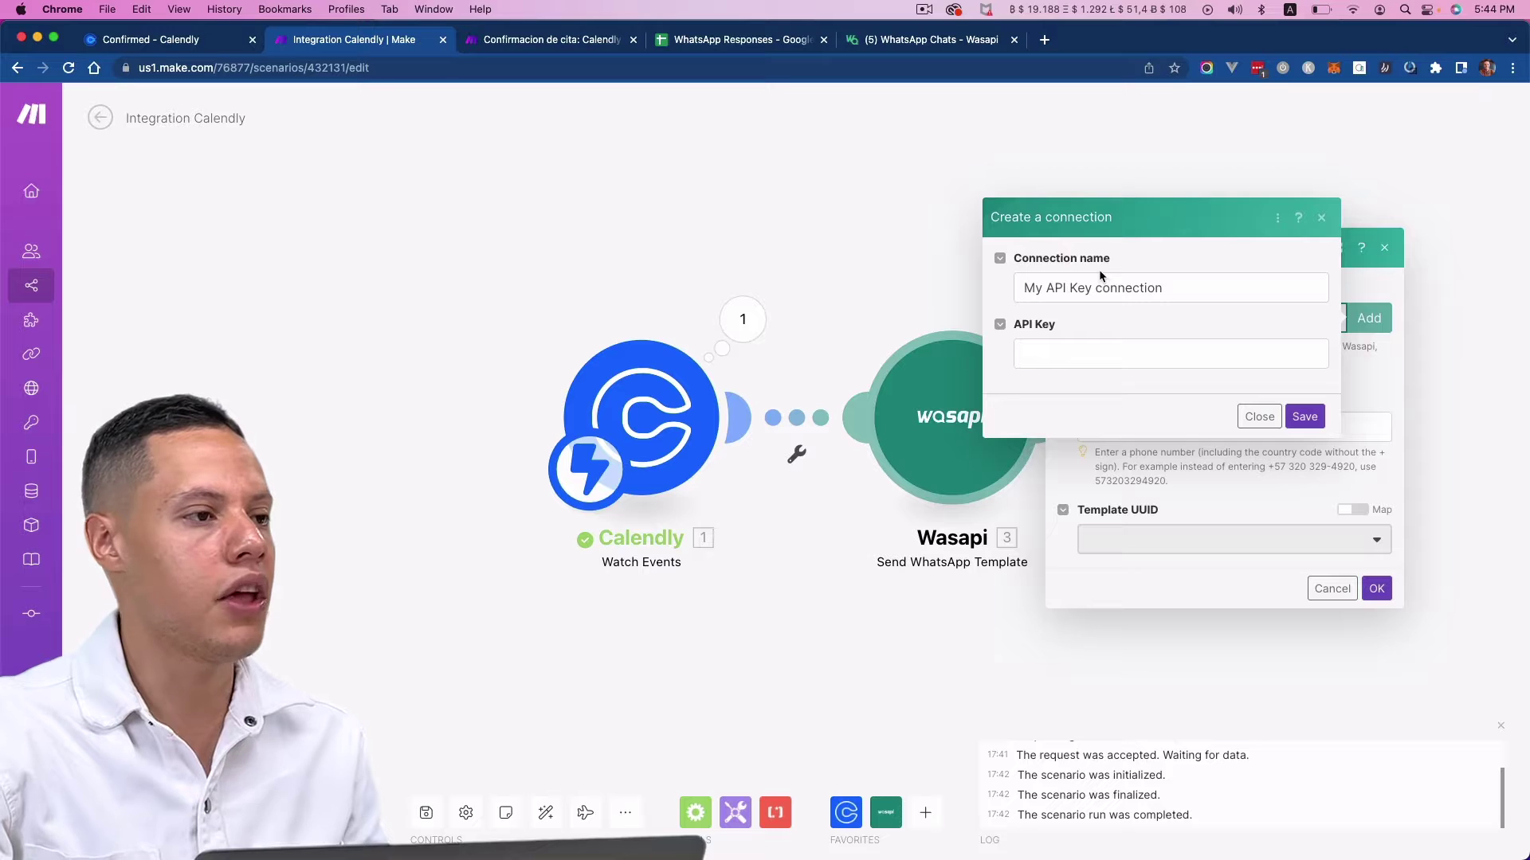
- Open Wasapi's Developer page in a new tab from the account menu
left_click(894, 47)
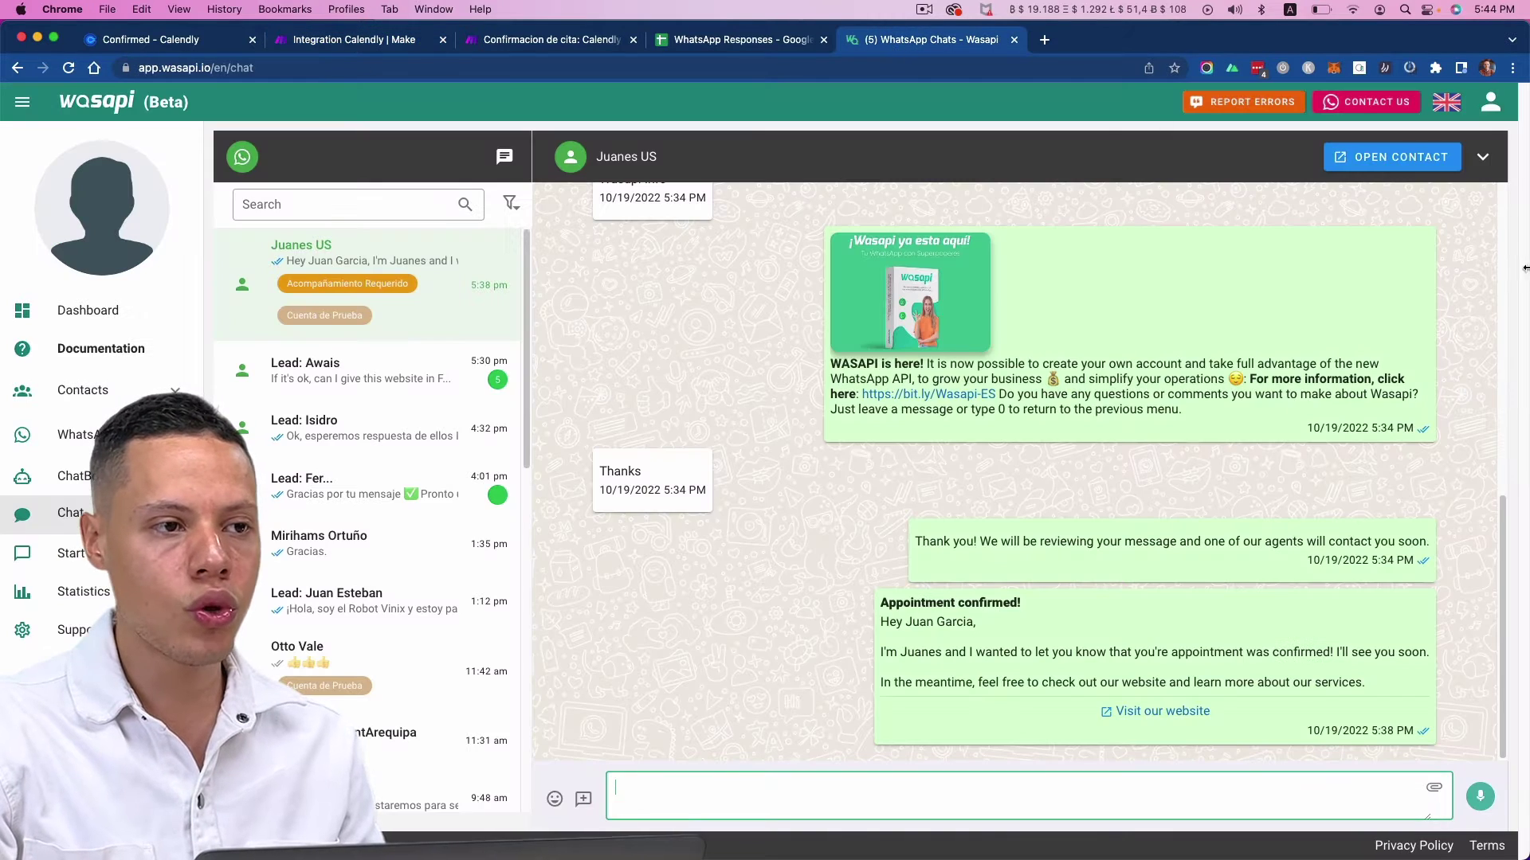
left_click(1492, 110)
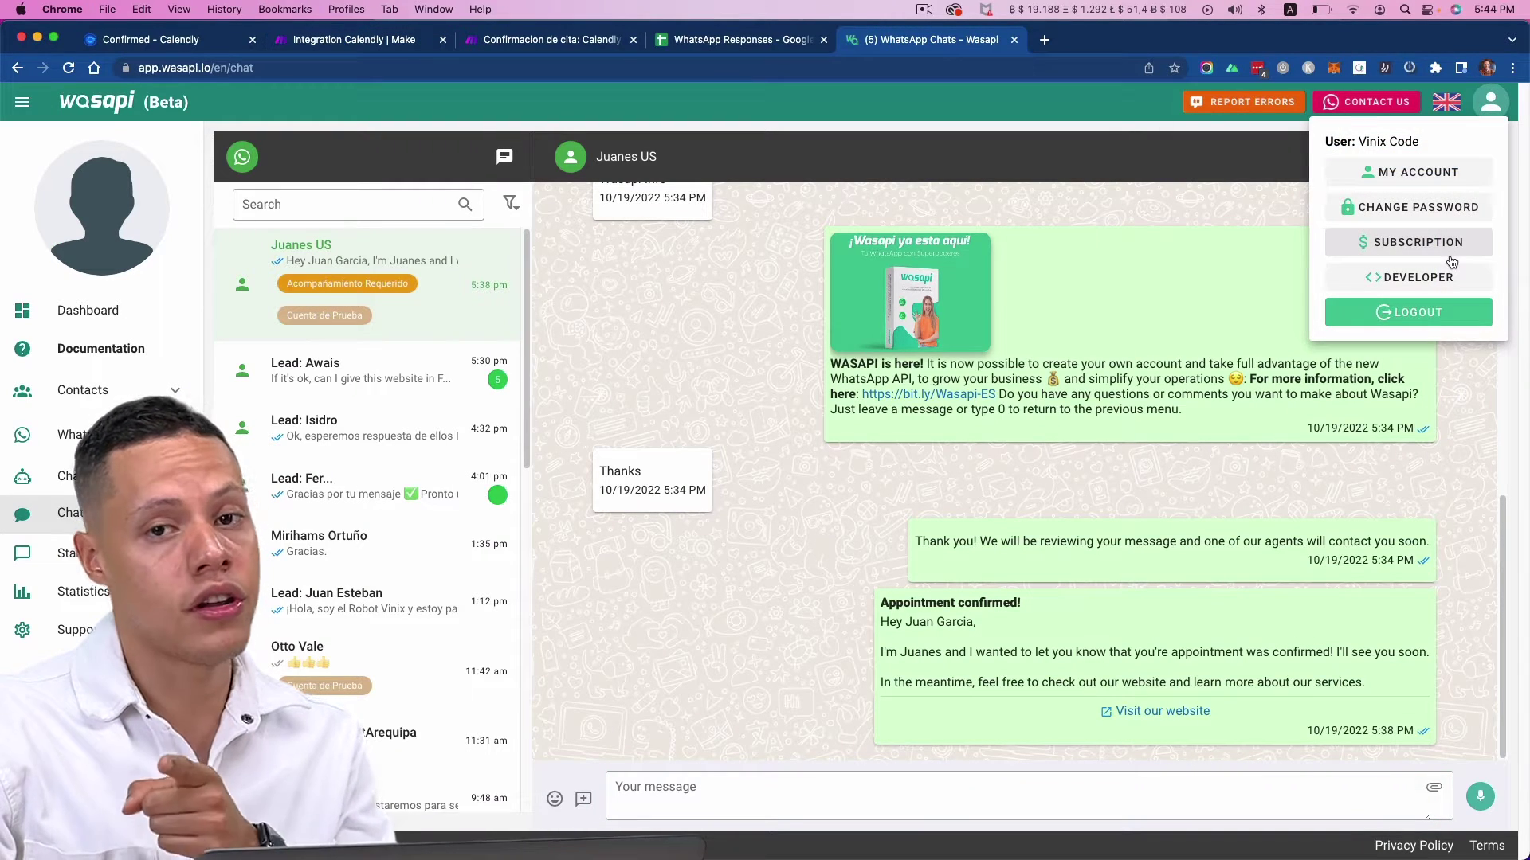
right_click(1423, 281)
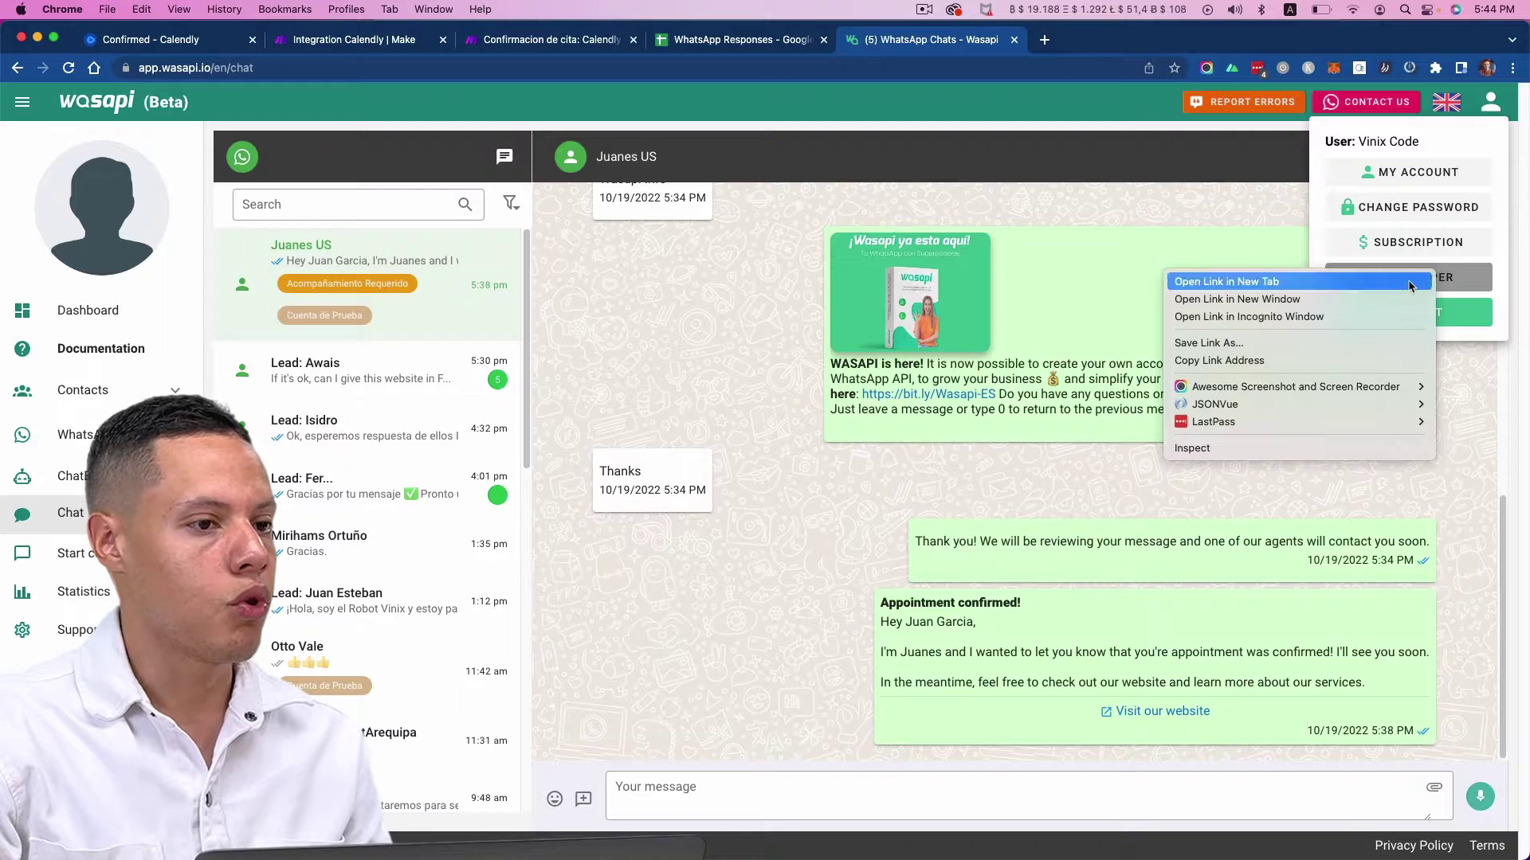
left_click(1409, 283)
left_click(1103, 40)
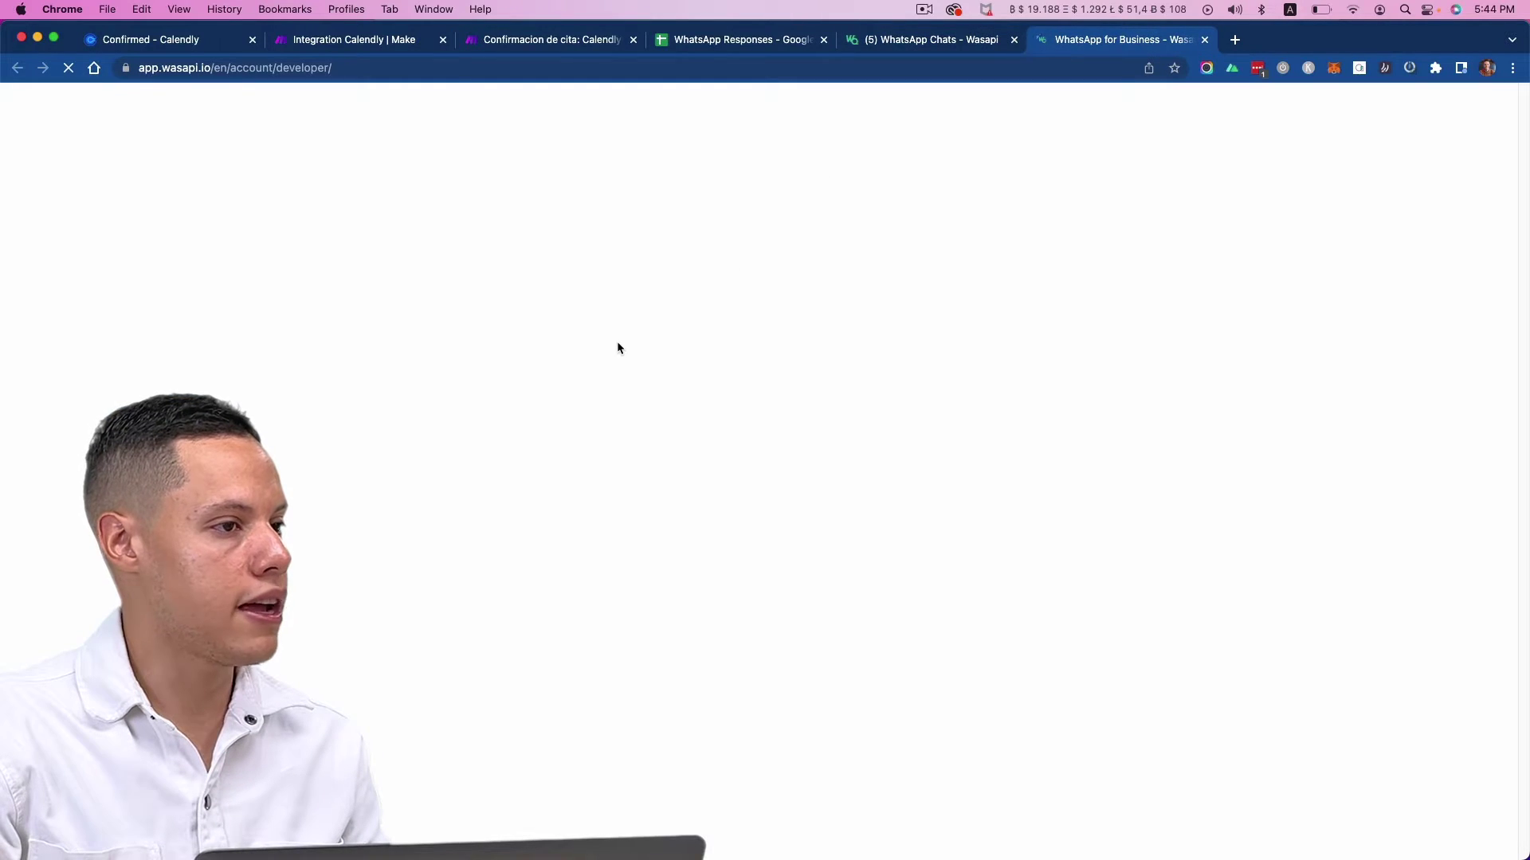
scroll(691, 341, "down", 3)
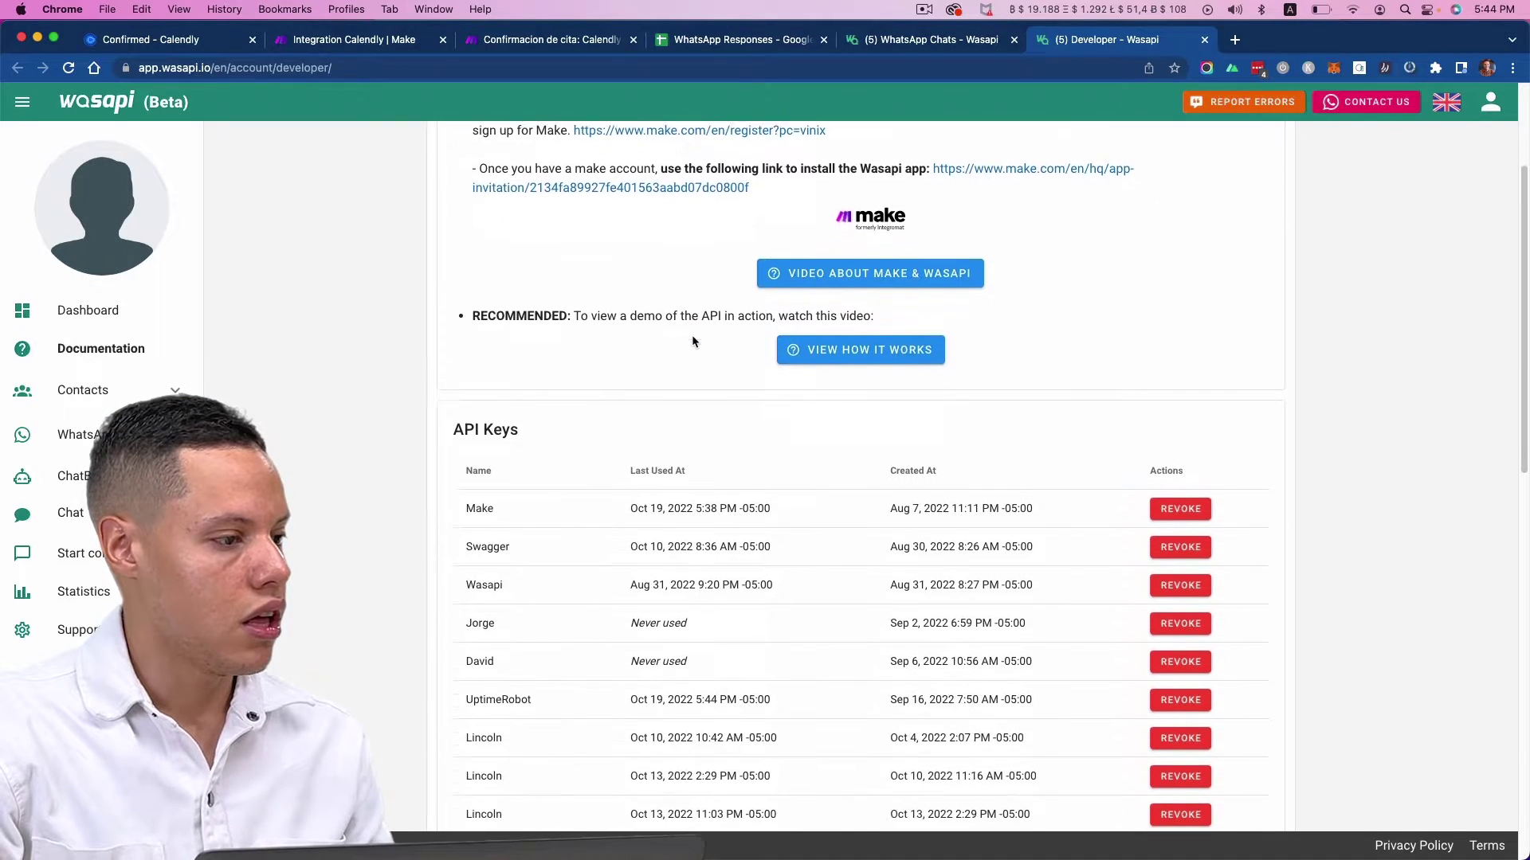
scroll(692, 337, "down", 5)
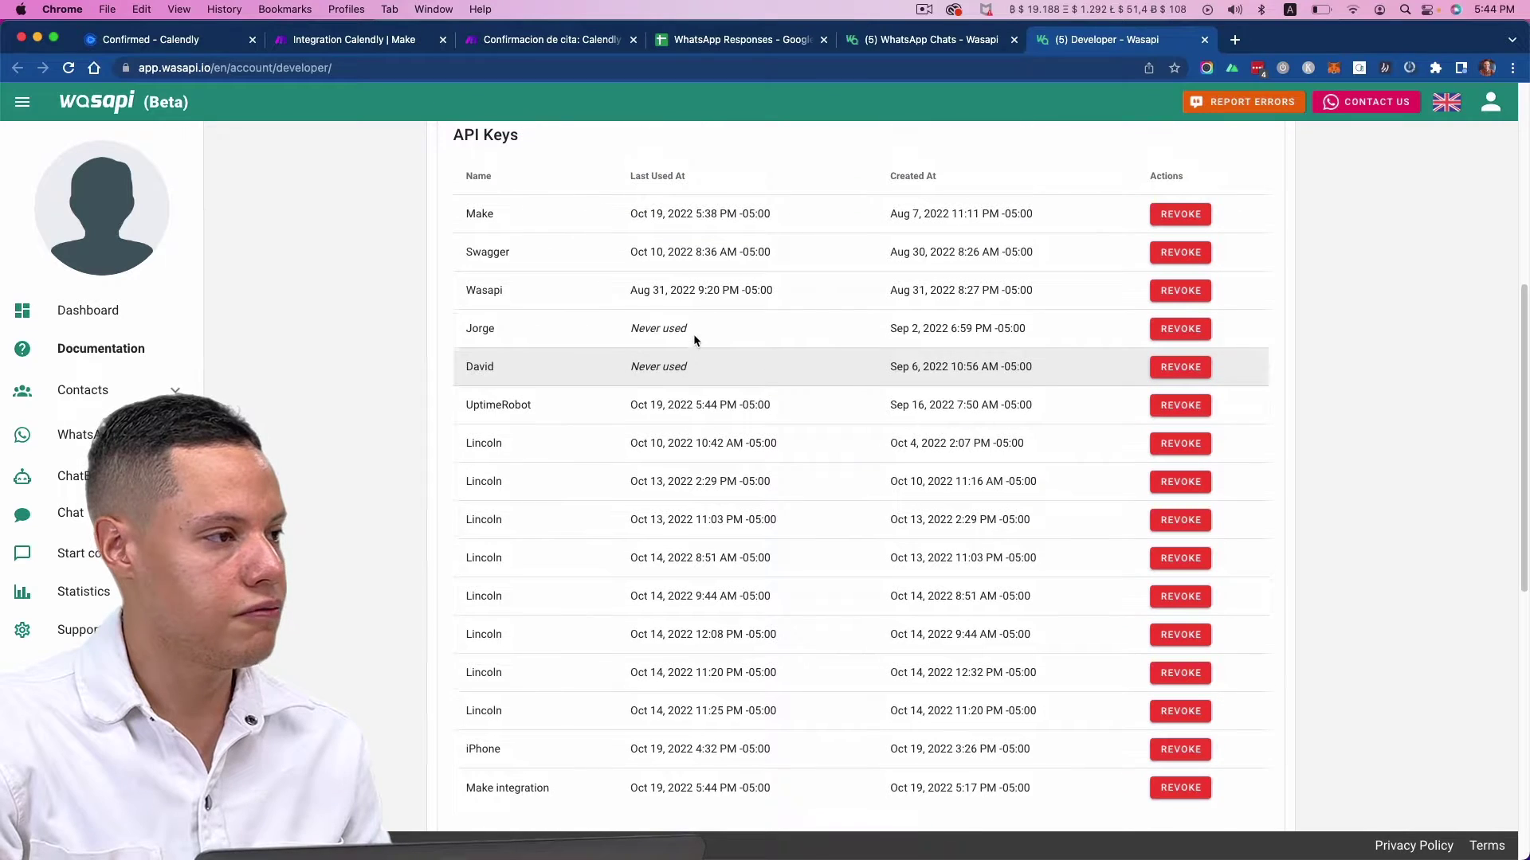
scroll(900, 613, "down", 2)
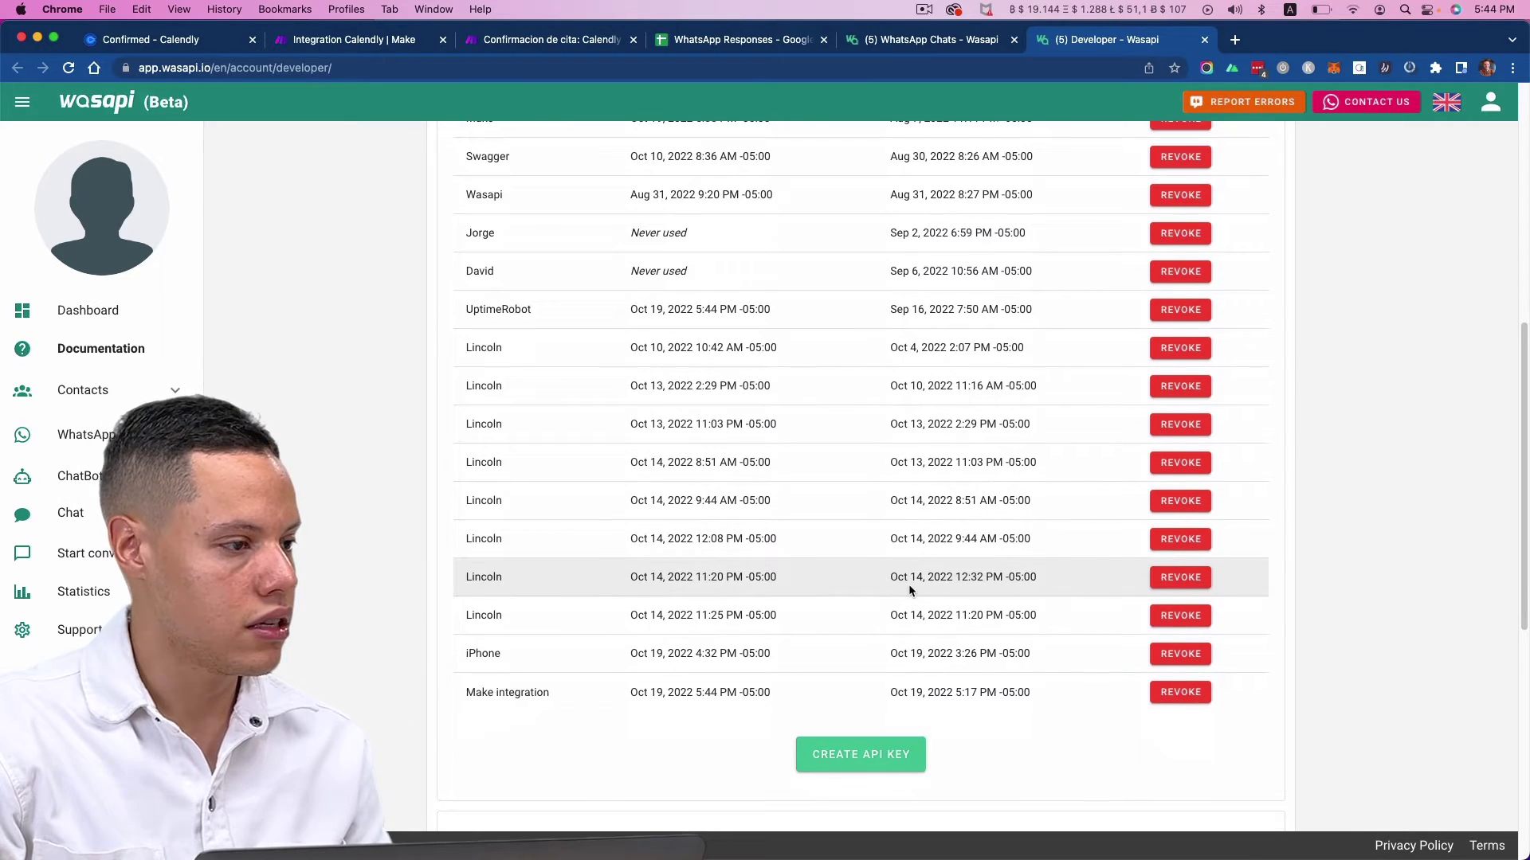
- Create an API key named 'Make integration!' and copy it to the clipboard
left_click(860, 744)
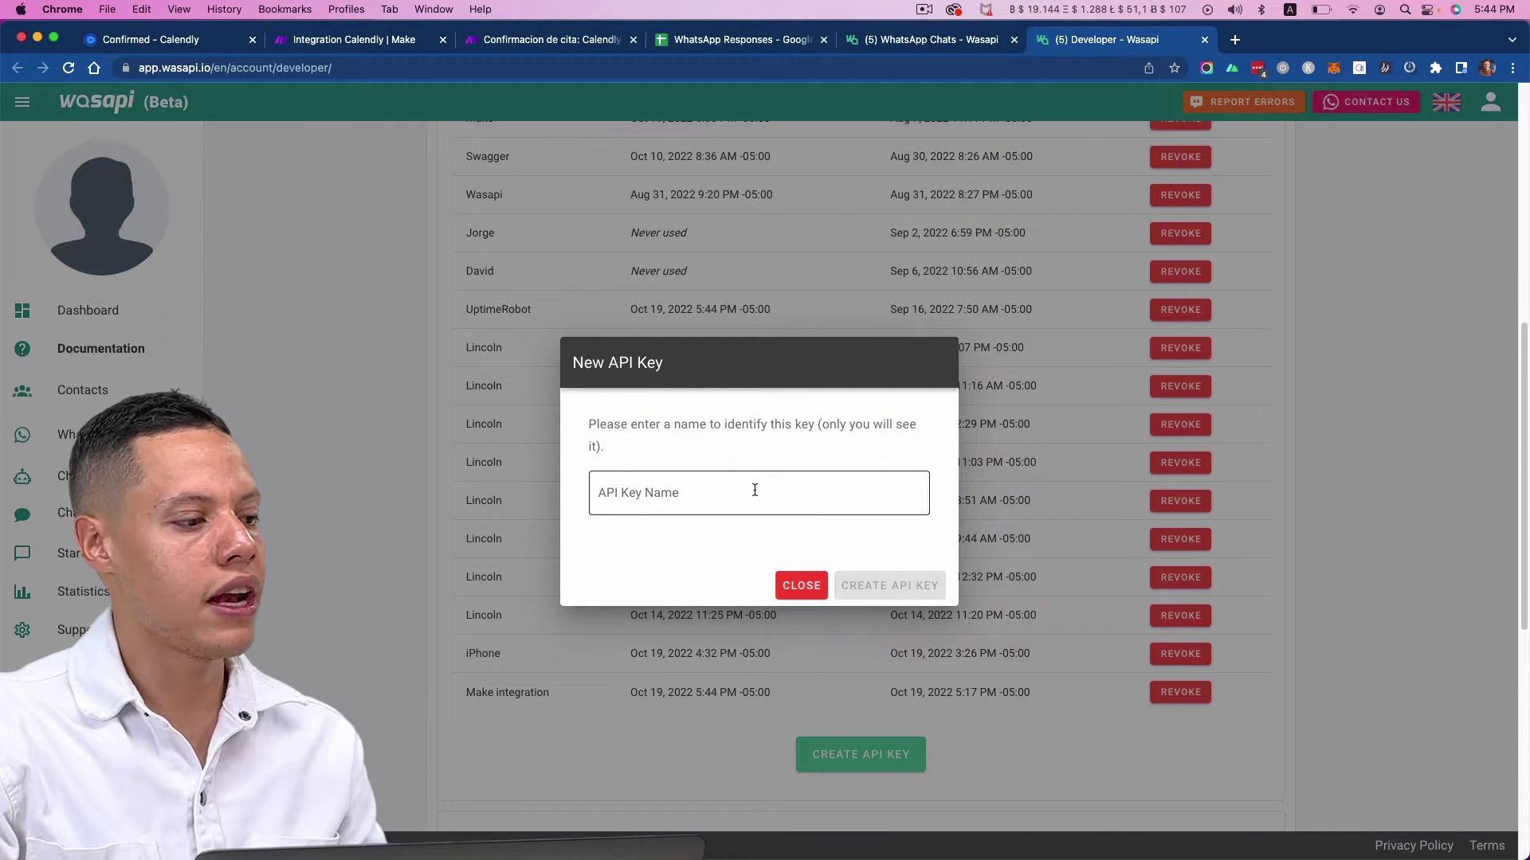
left_click(755, 490)
type("Make integration!")
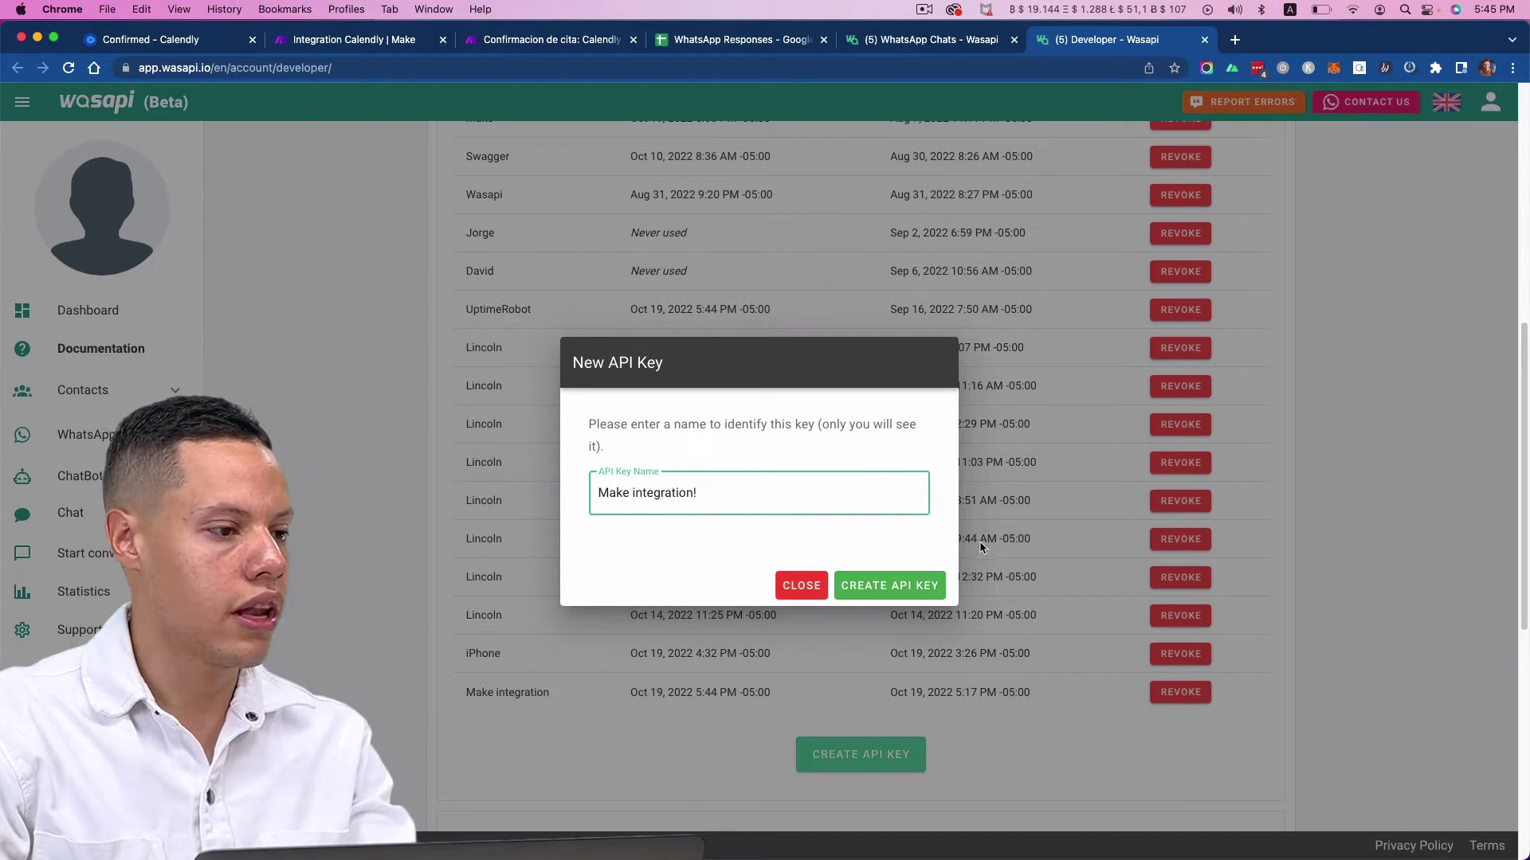
left_click(889, 586)
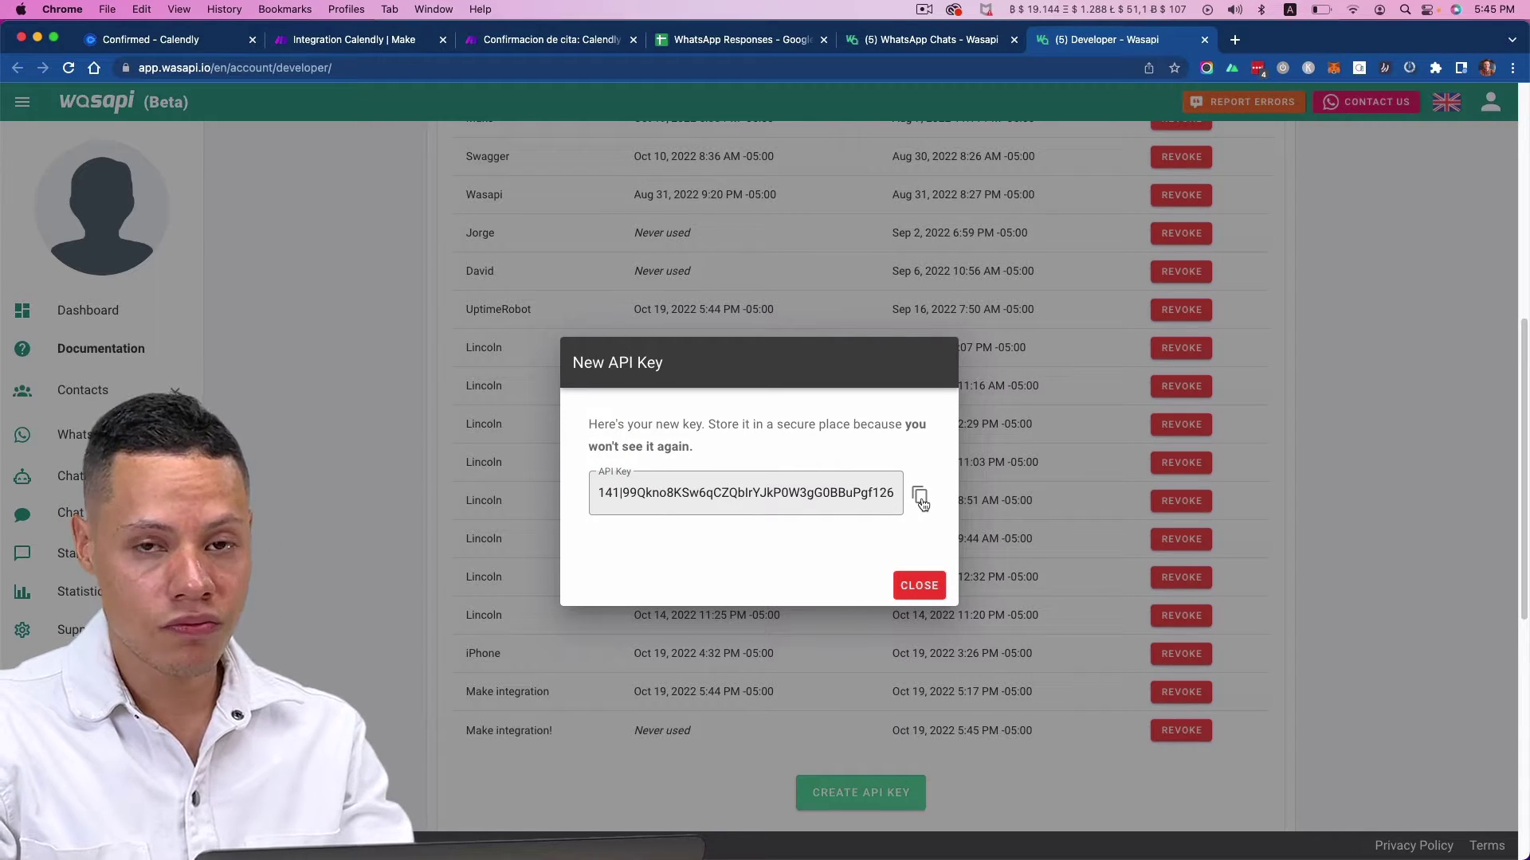
left_click(921, 496)
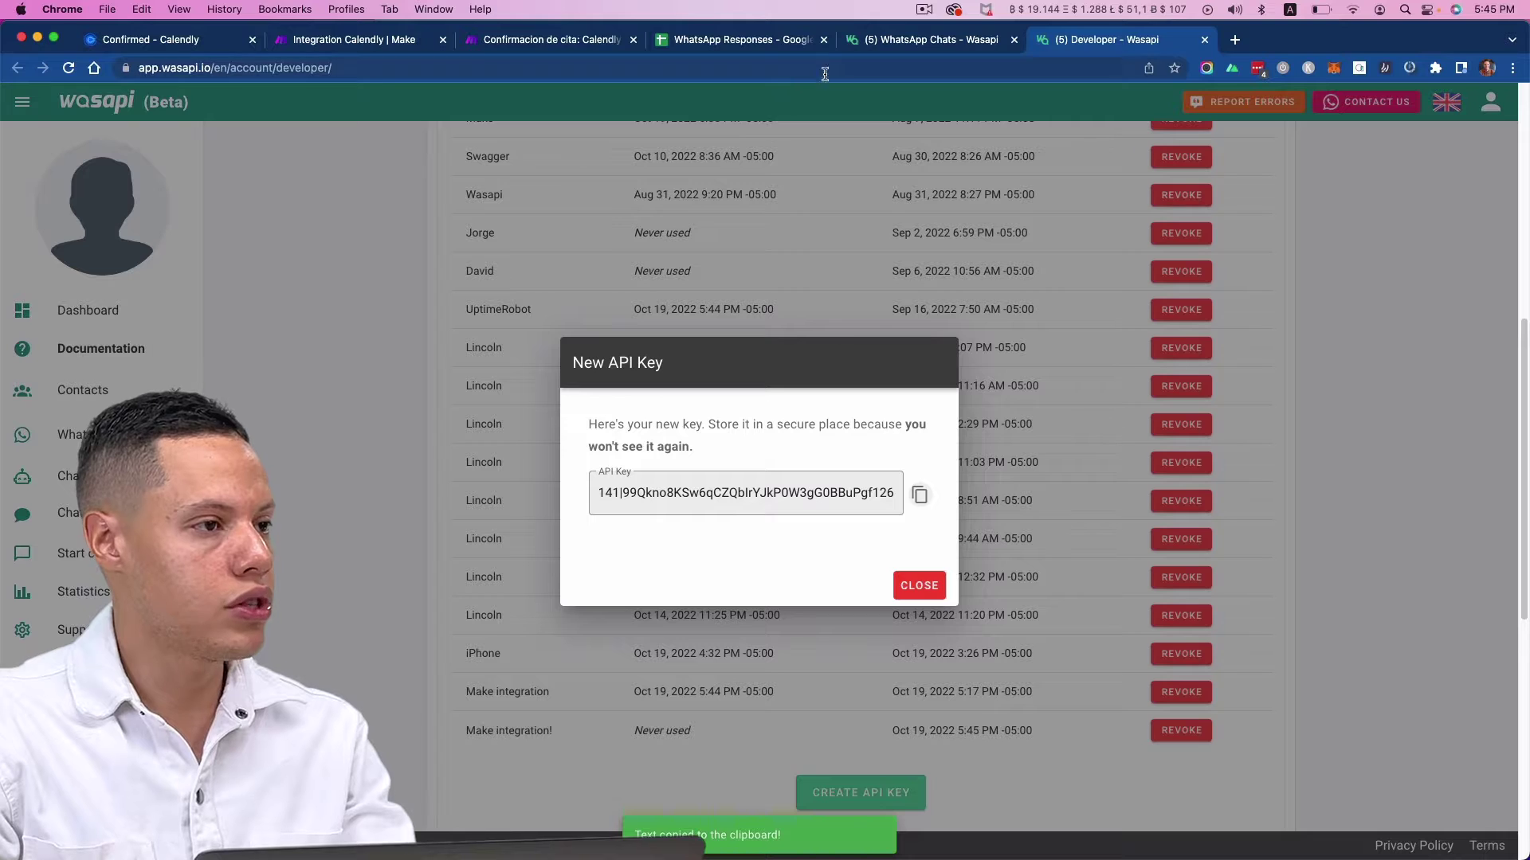
left_click(886, 48)
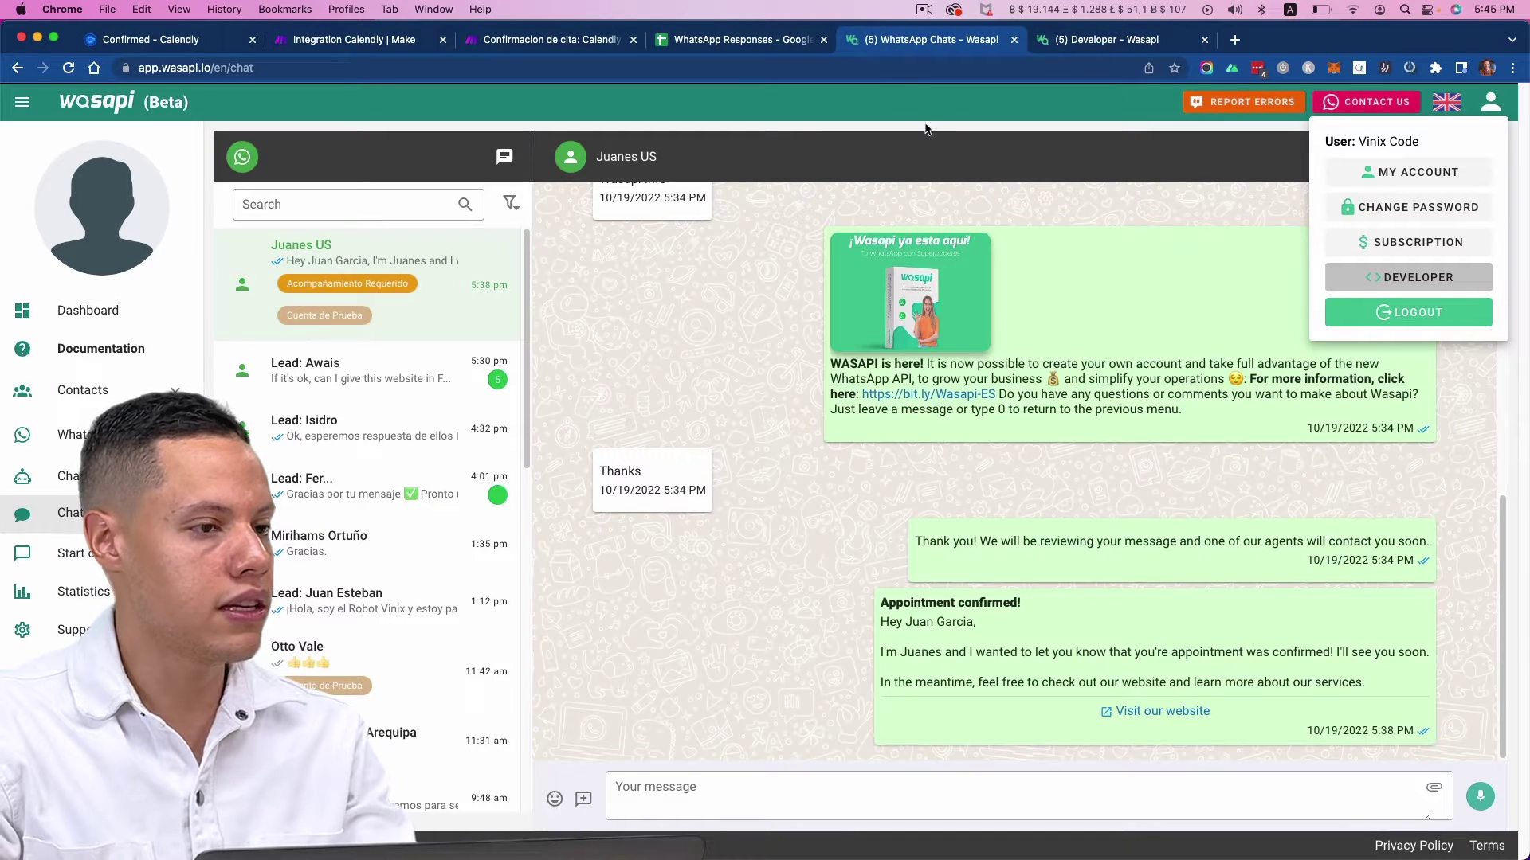
- Save the Wasapi connection with the pasted API key and map Text Reminder Number as Receiver
left_click(423, 45)
key("super+v")
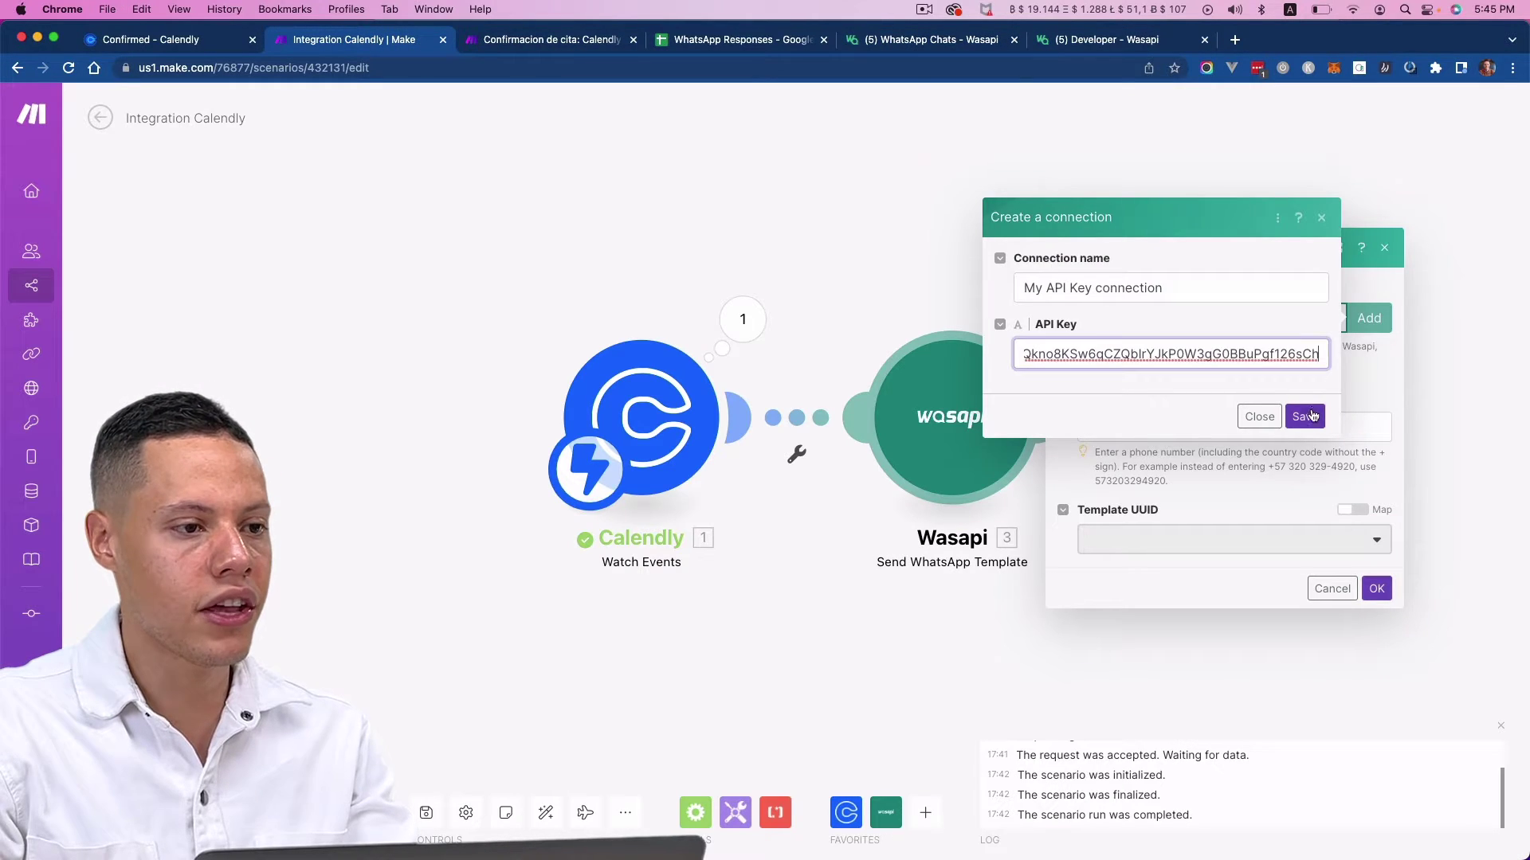
left_click(1306, 416)
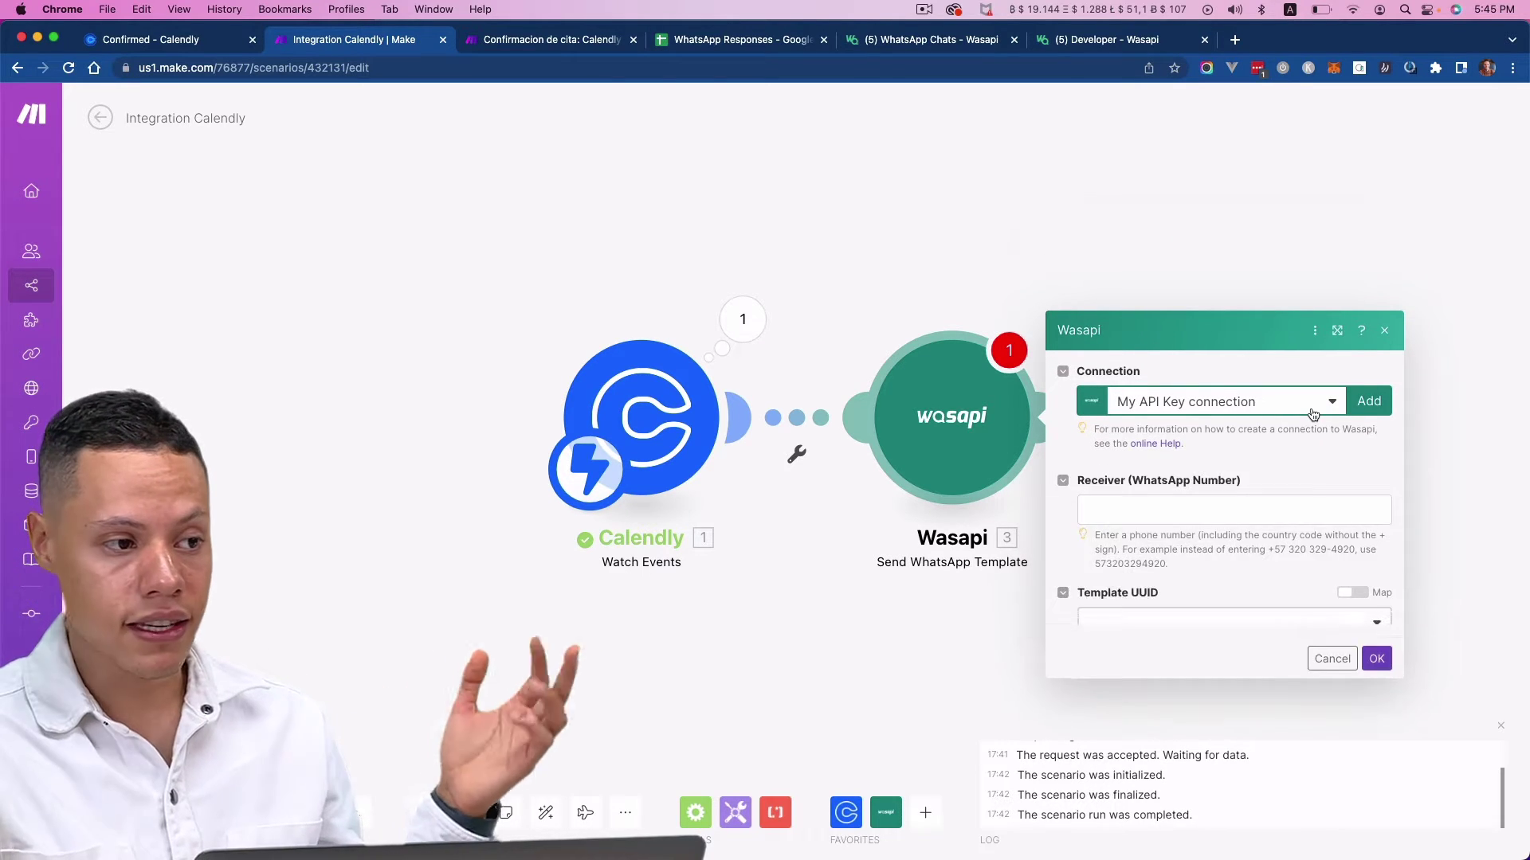
left_click(1267, 424)
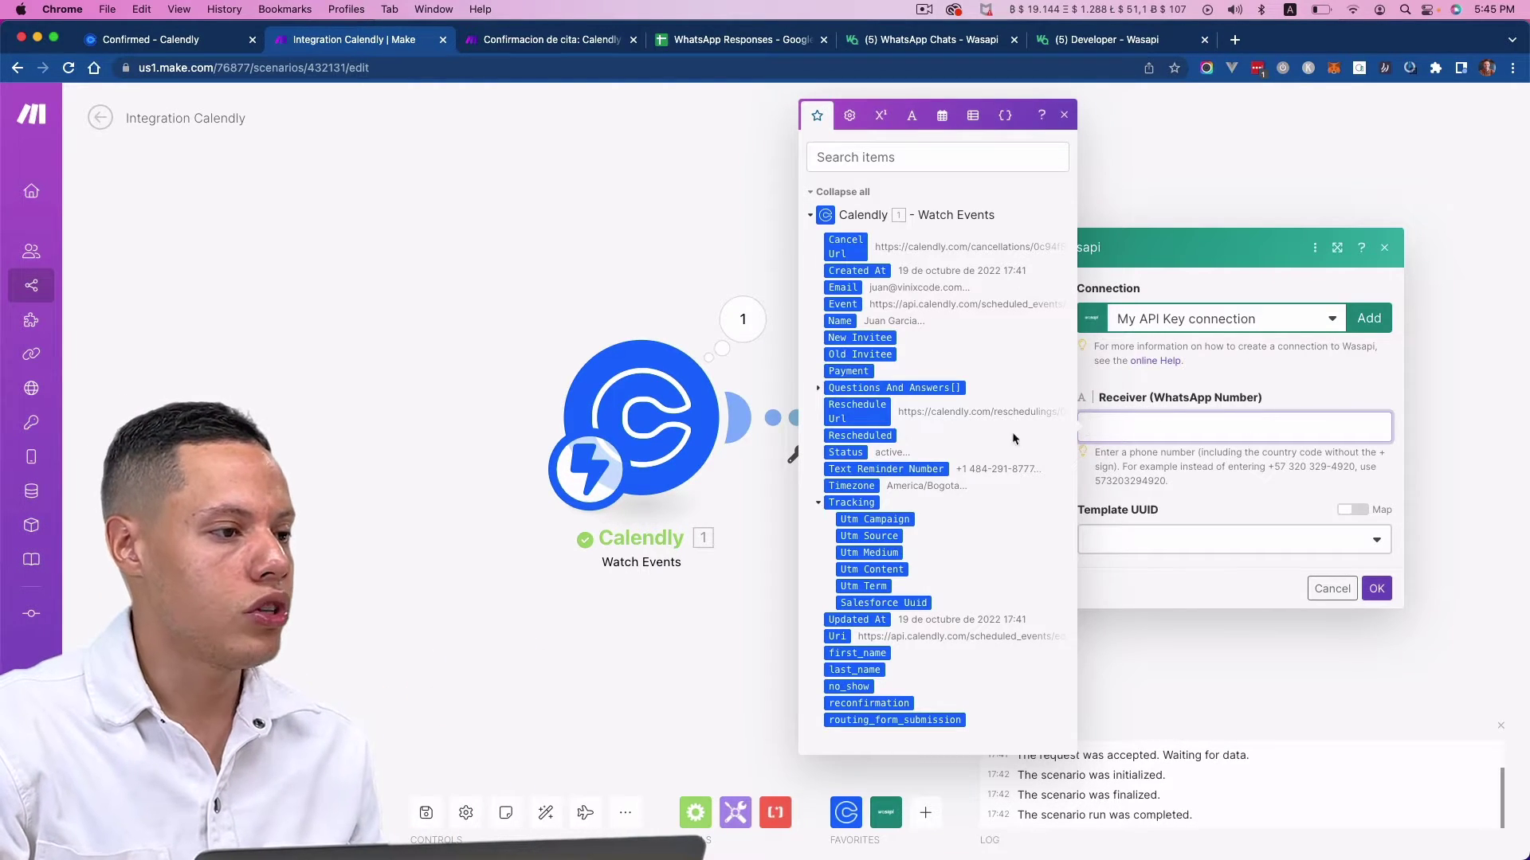
left_click(886, 469)
- Select the meeting_confirmation (en) template, map Name into {{1}}, and save the module
left_click(1213, 541)
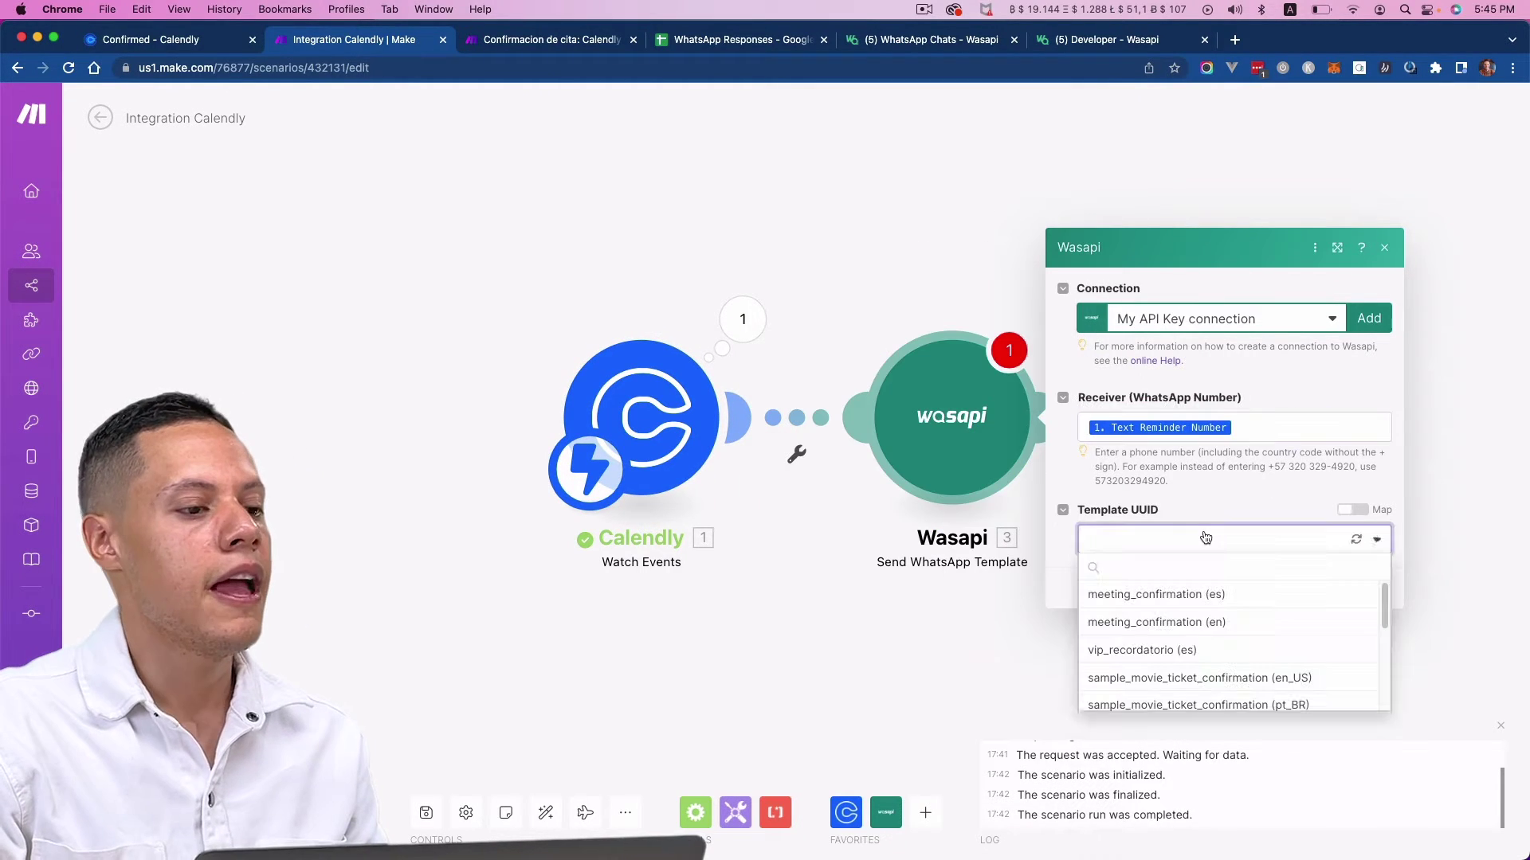
left_click(1227, 623)
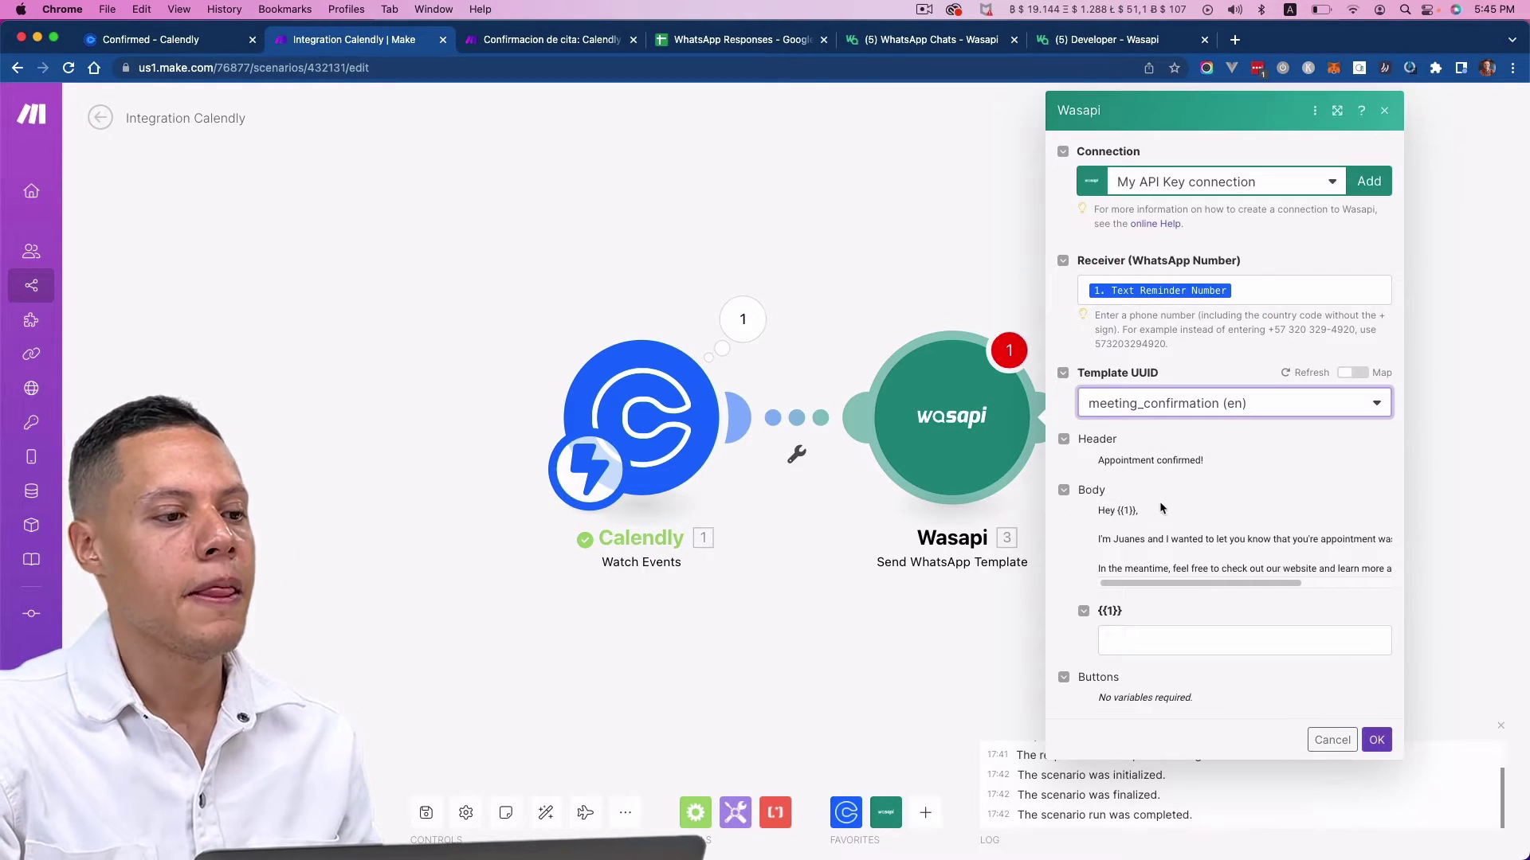
left_click_drag(1129, 465, 1220, 462)
left_click(1122, 515)
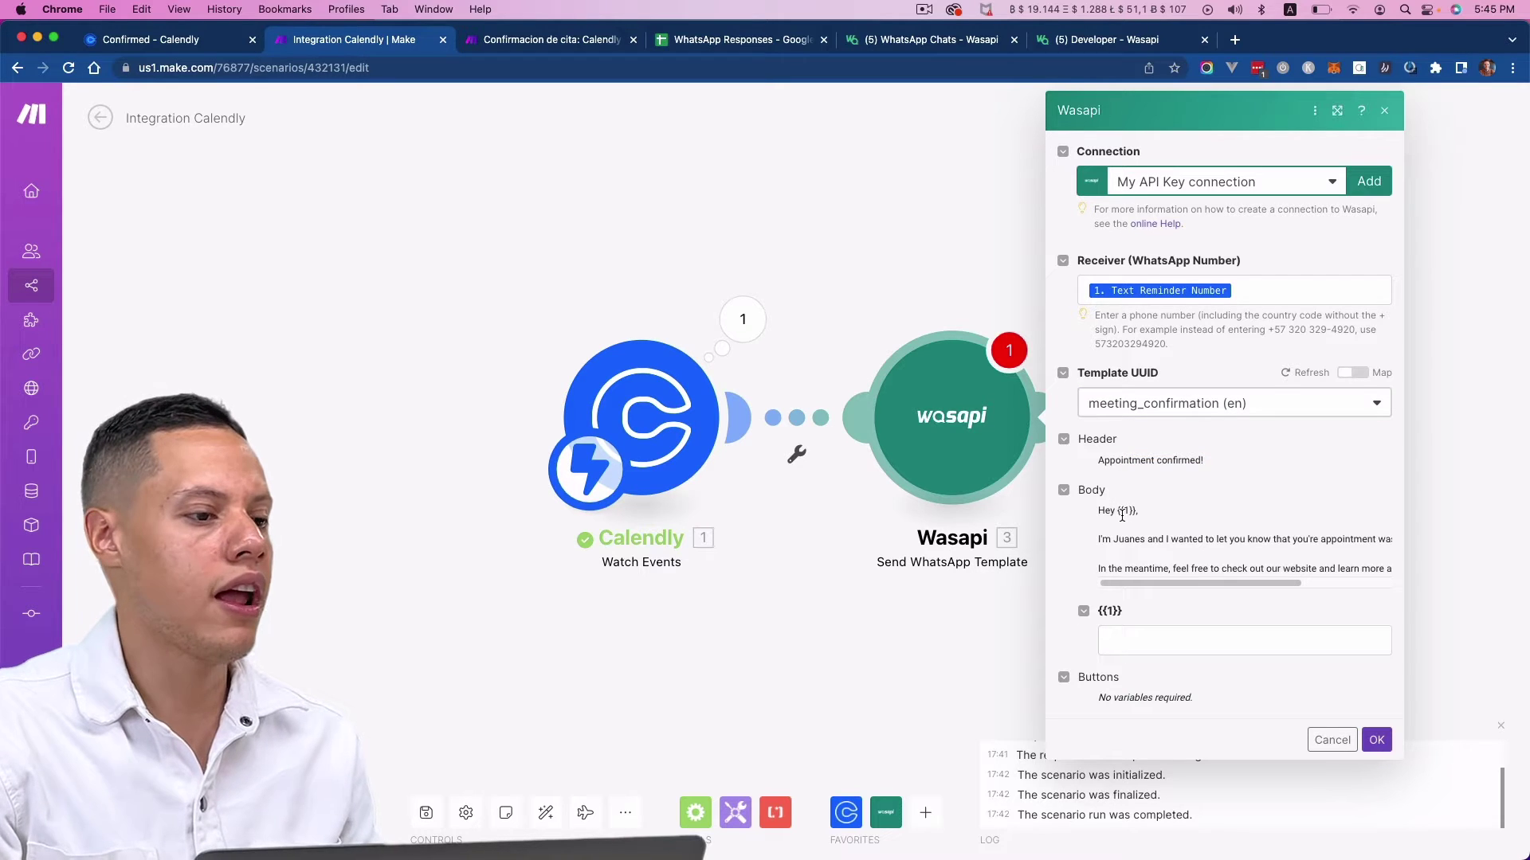
left_click_drag(1129, 544, 1390, 548)
left_click(1273, 567)
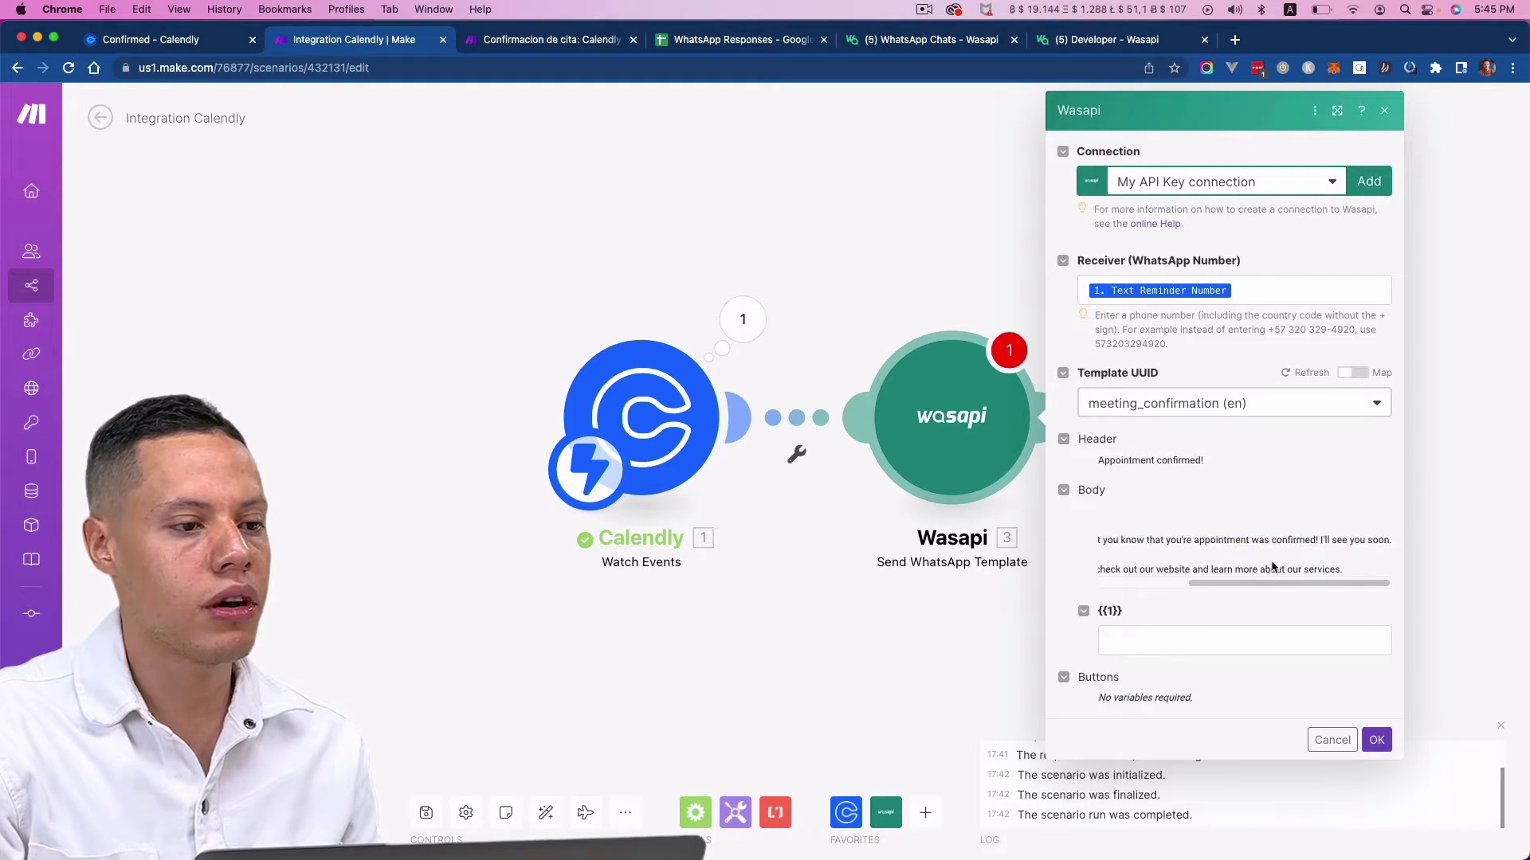
left_click(1215, 640)
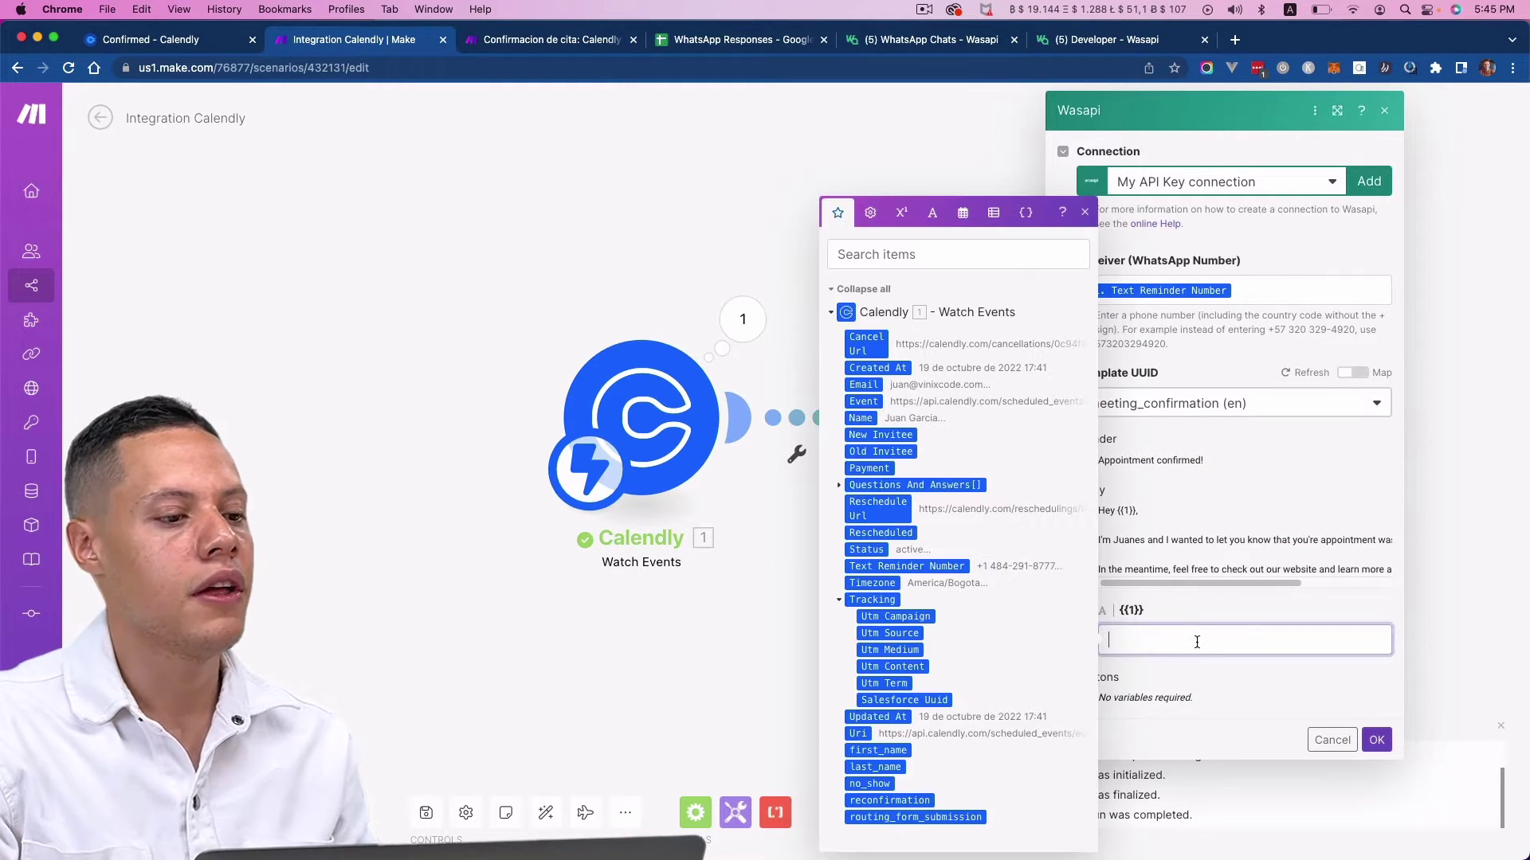
left_click(862, 418)
left_click(1201, 599)
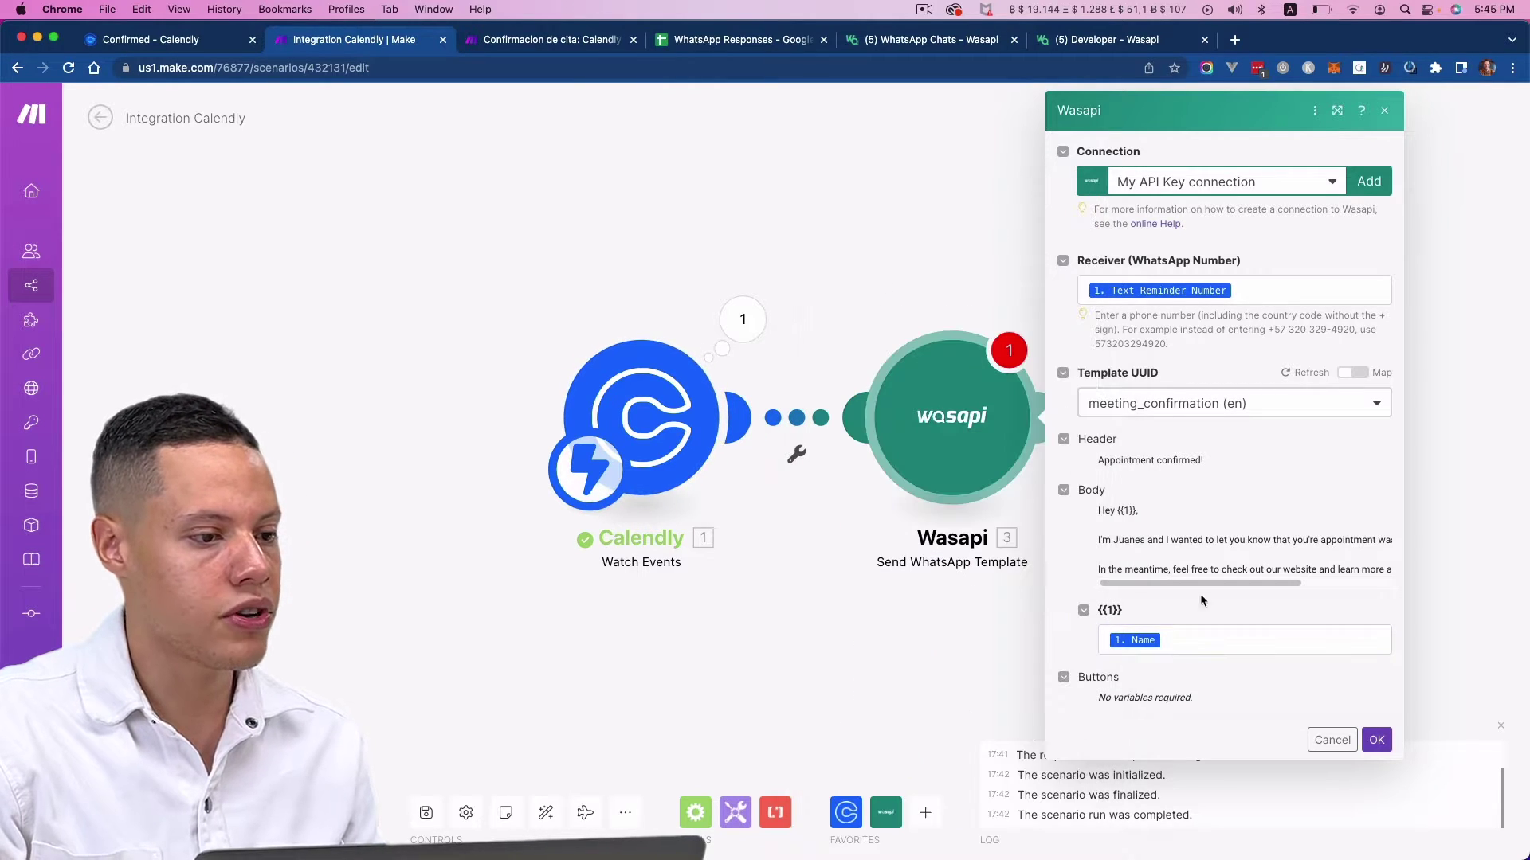
left_click(1376, 739)
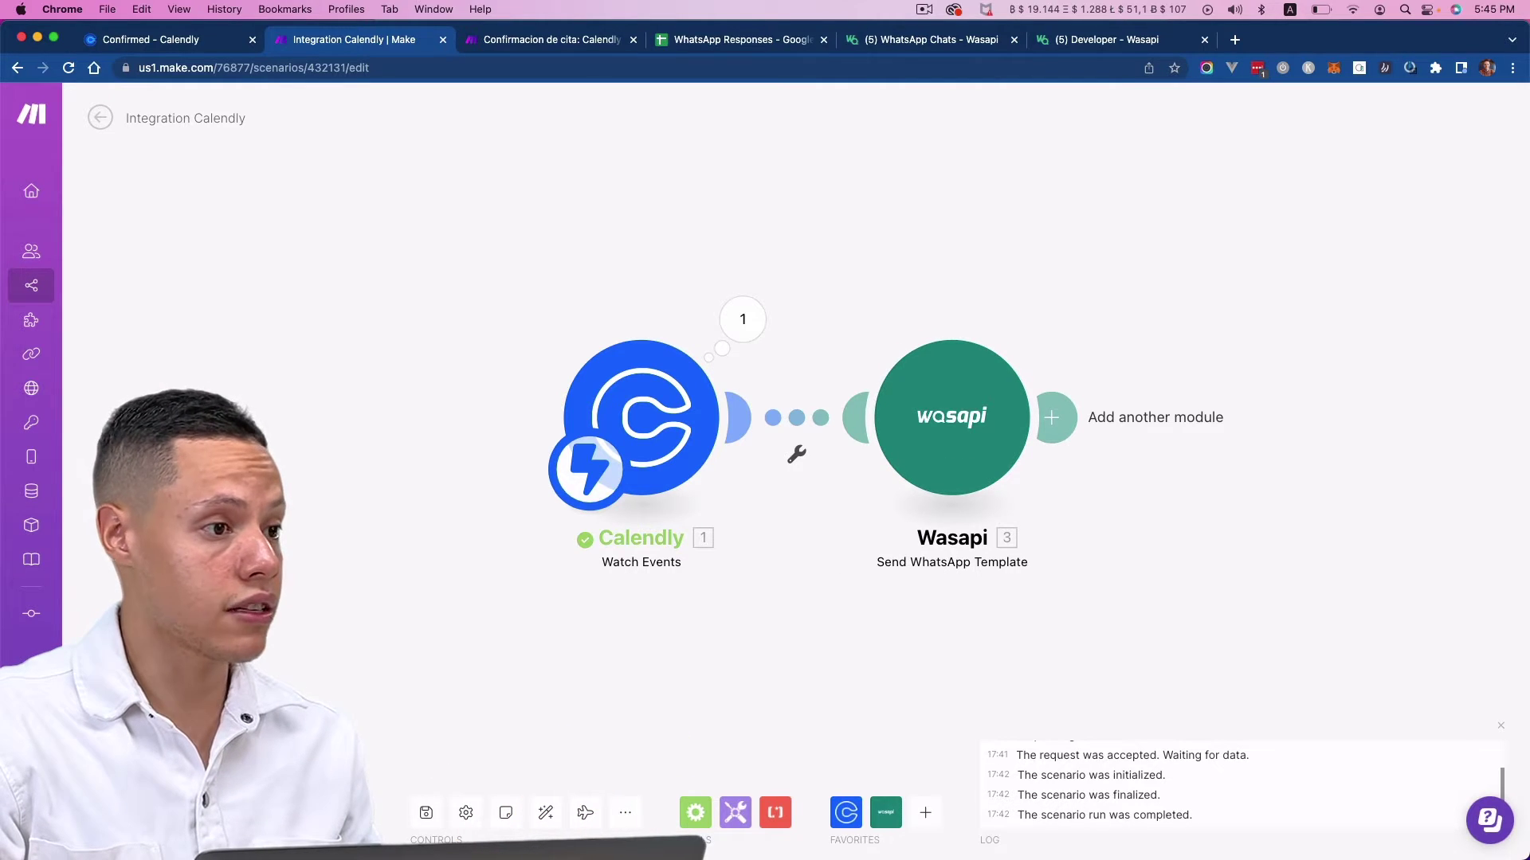
- Run the scenario once and load the Calendly event's date selection page
left_click(355, 809)
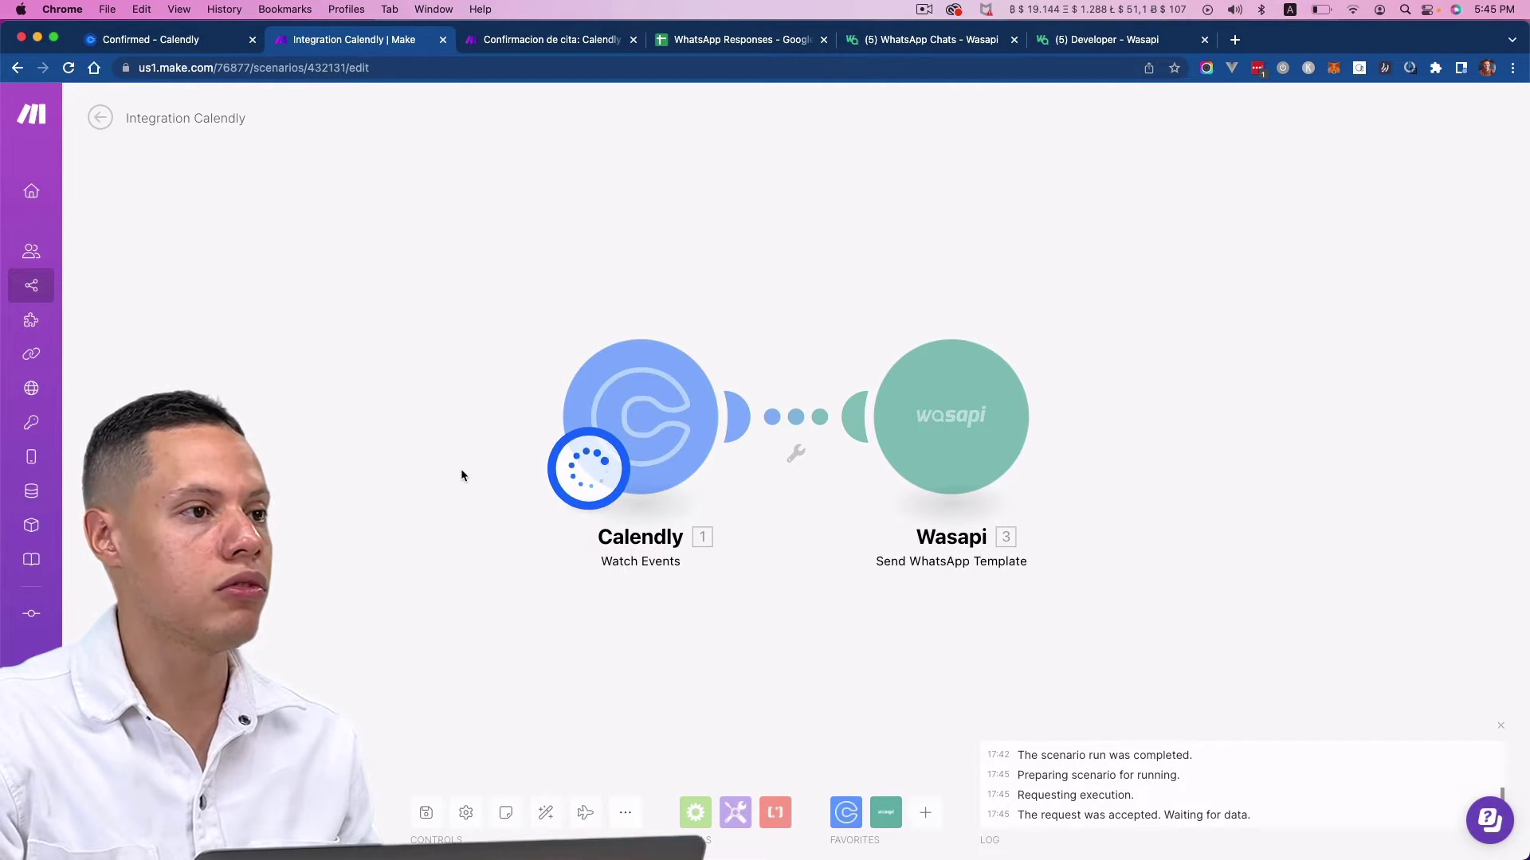
left_click(151, 39)
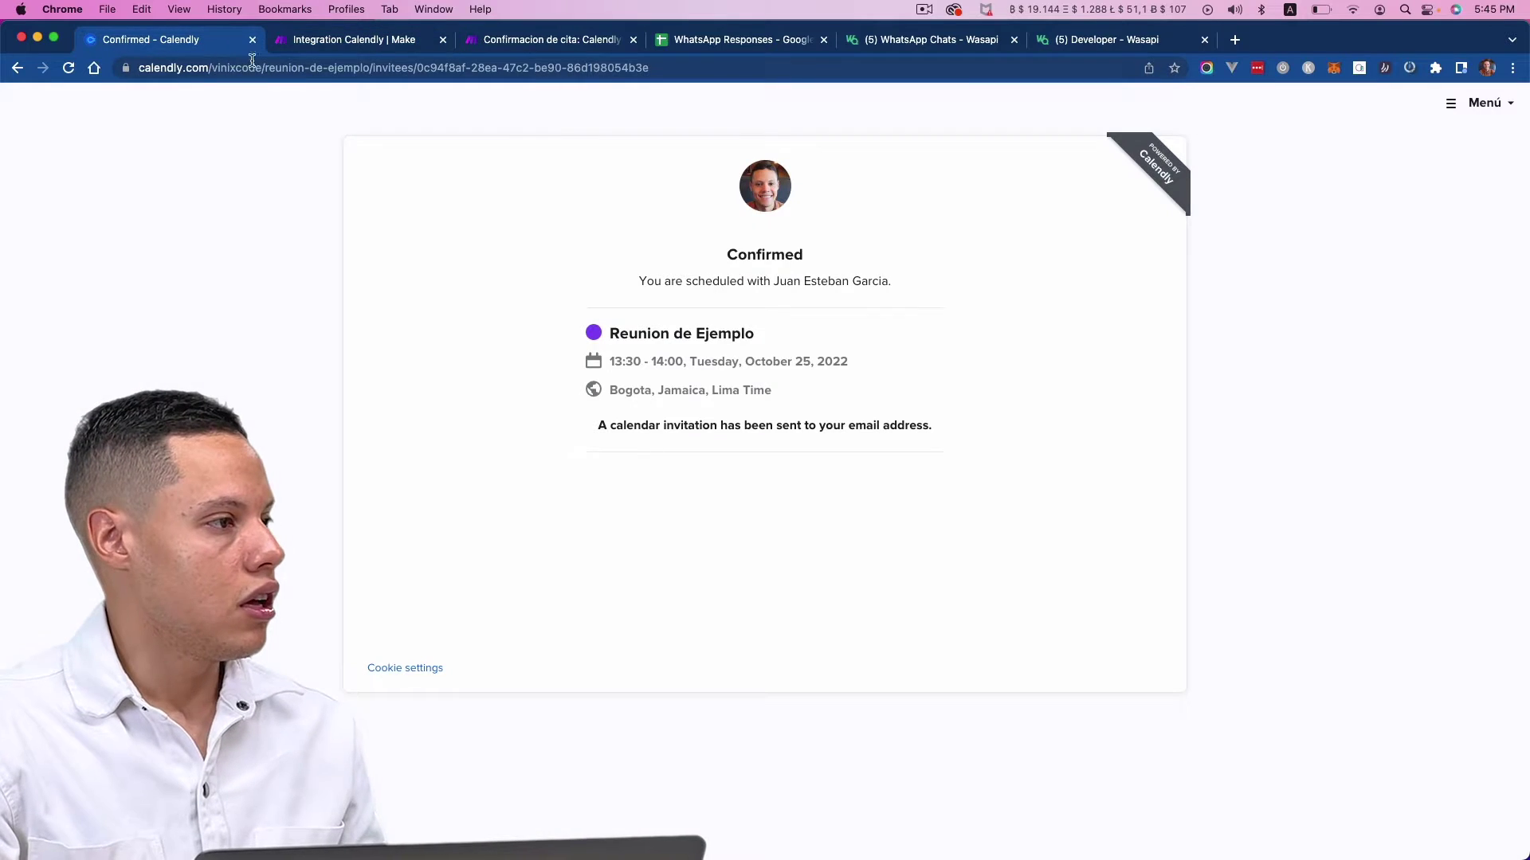
left_click_drag(369, 68, 517, 85)
key("BackSpace")
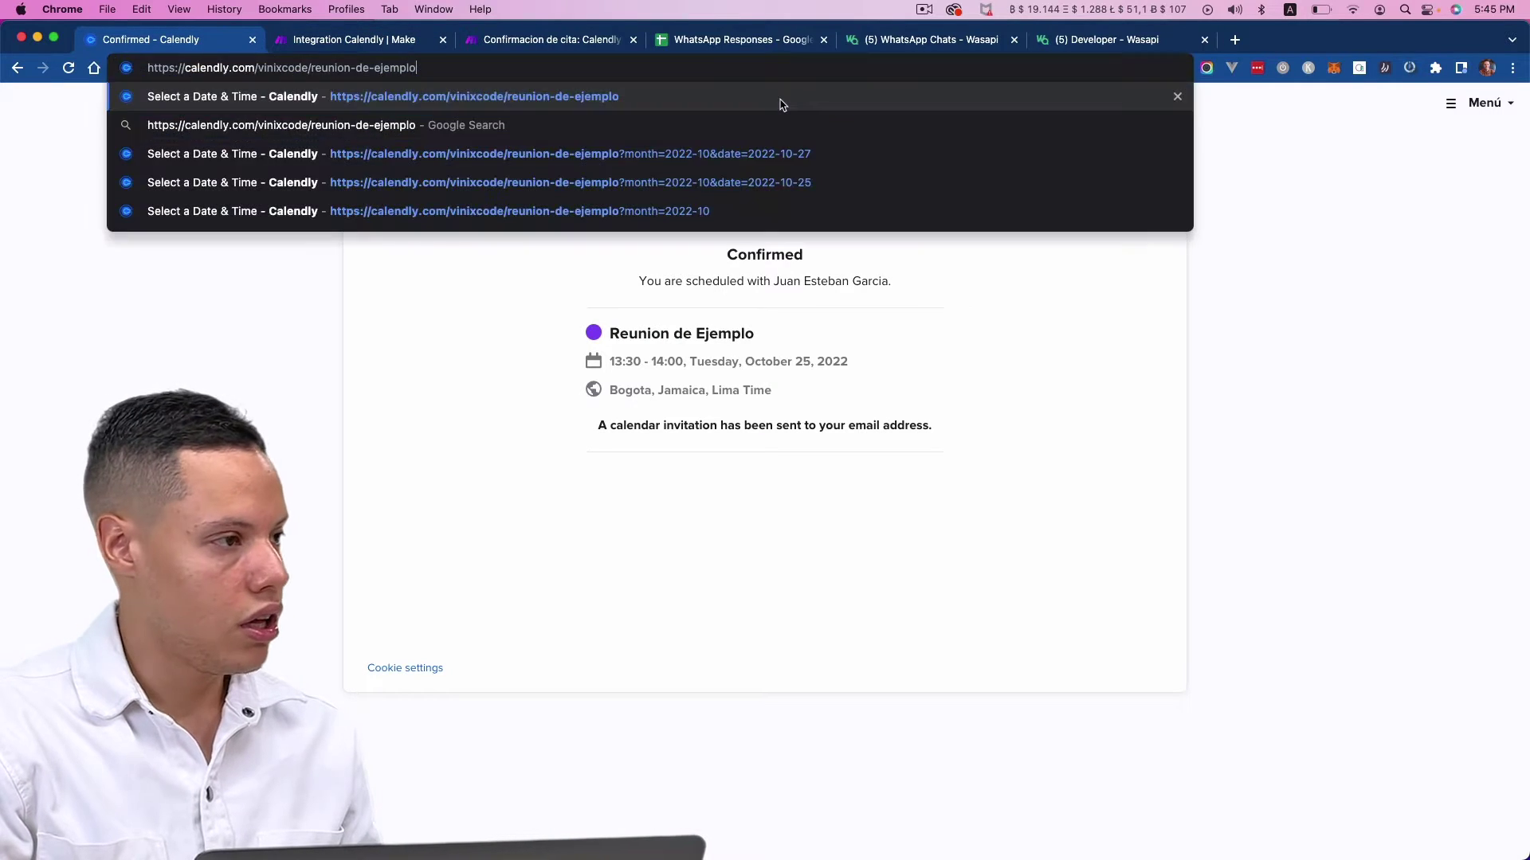
key("Return")
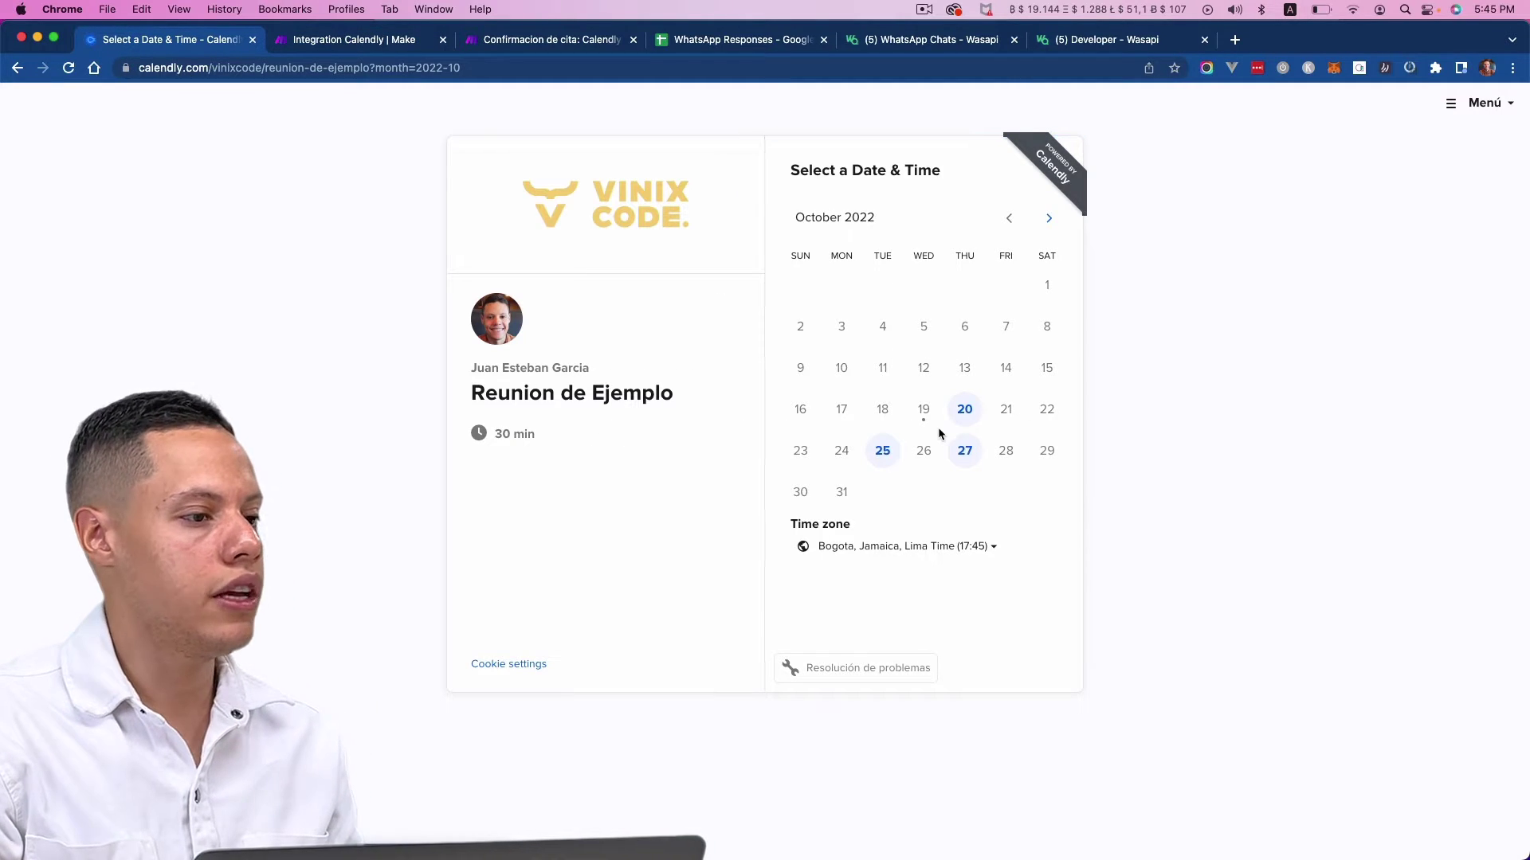
- Pick Tuesday, October 25, 2022 at 14:30 for Reunion de Ejemplo
left_click(883, 450)
left_click(1036, 362)
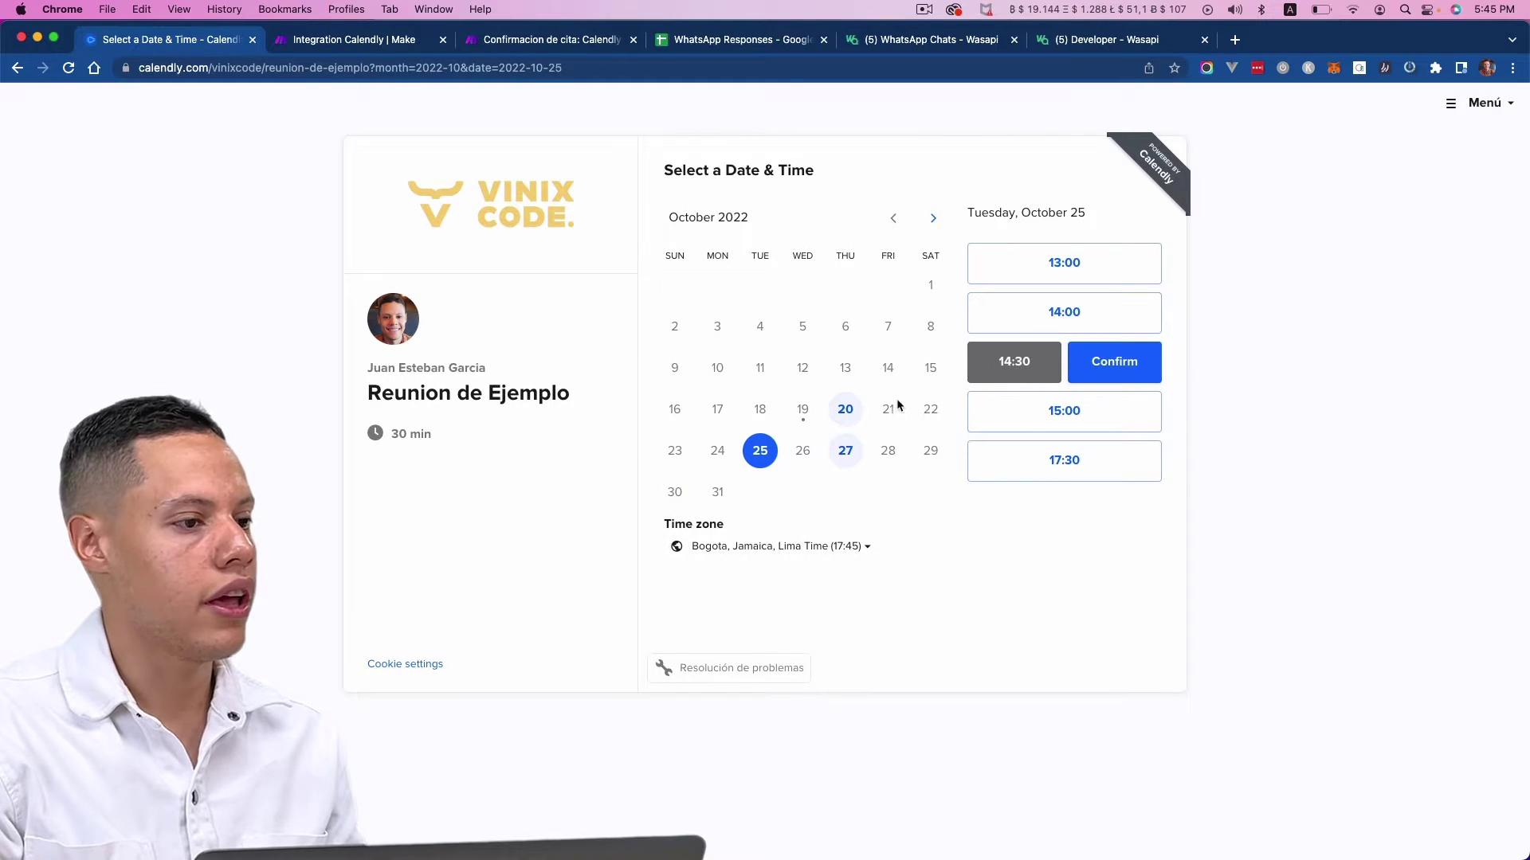
left_click(1113, 362)
- Enter the invitee's name, email and US (+1) phone number, and schedule the event
left_click(810, 222)
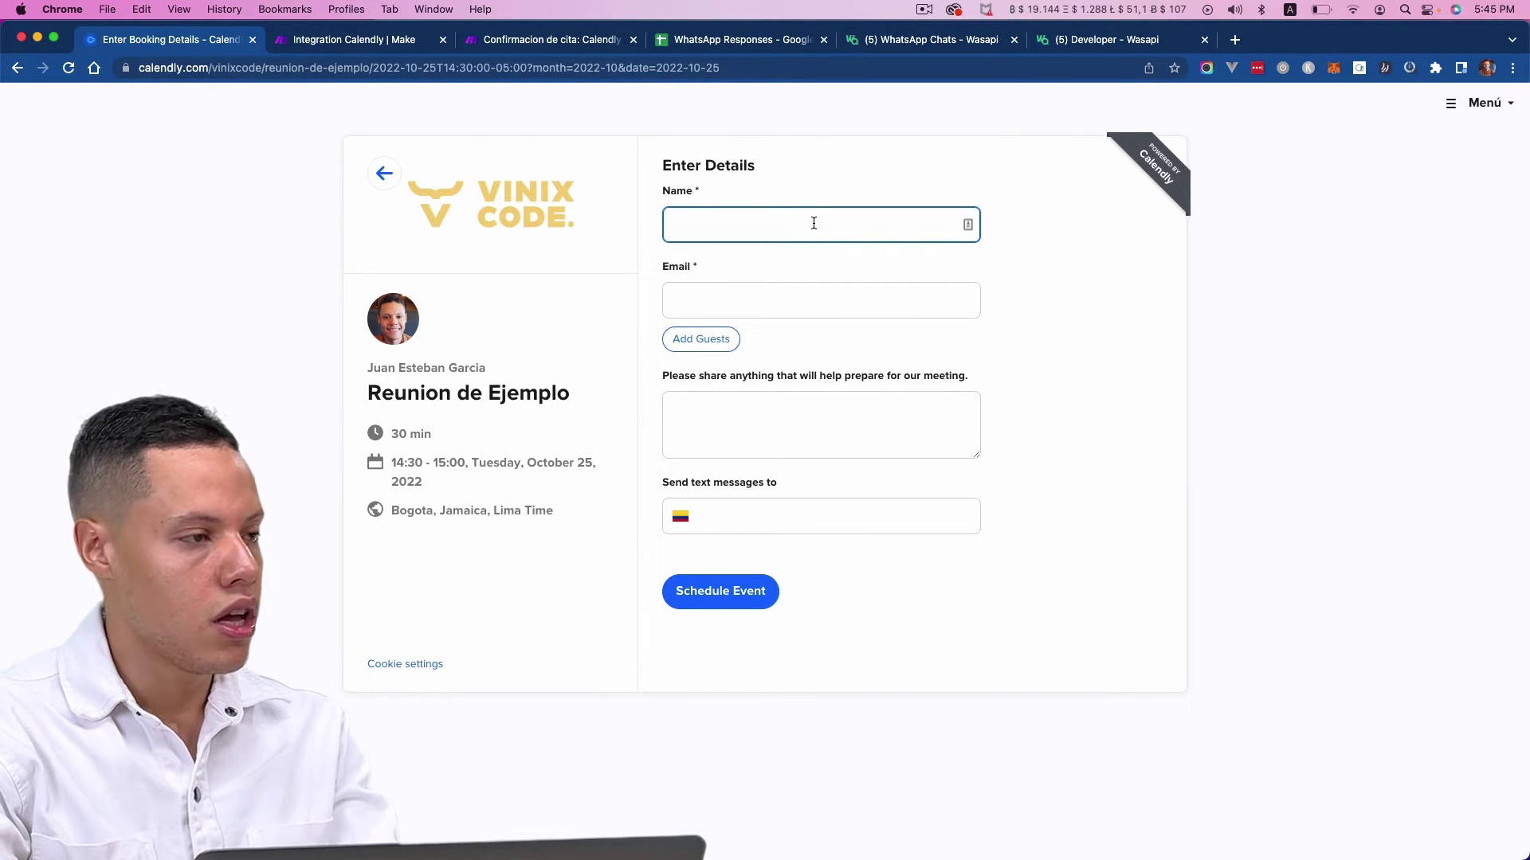
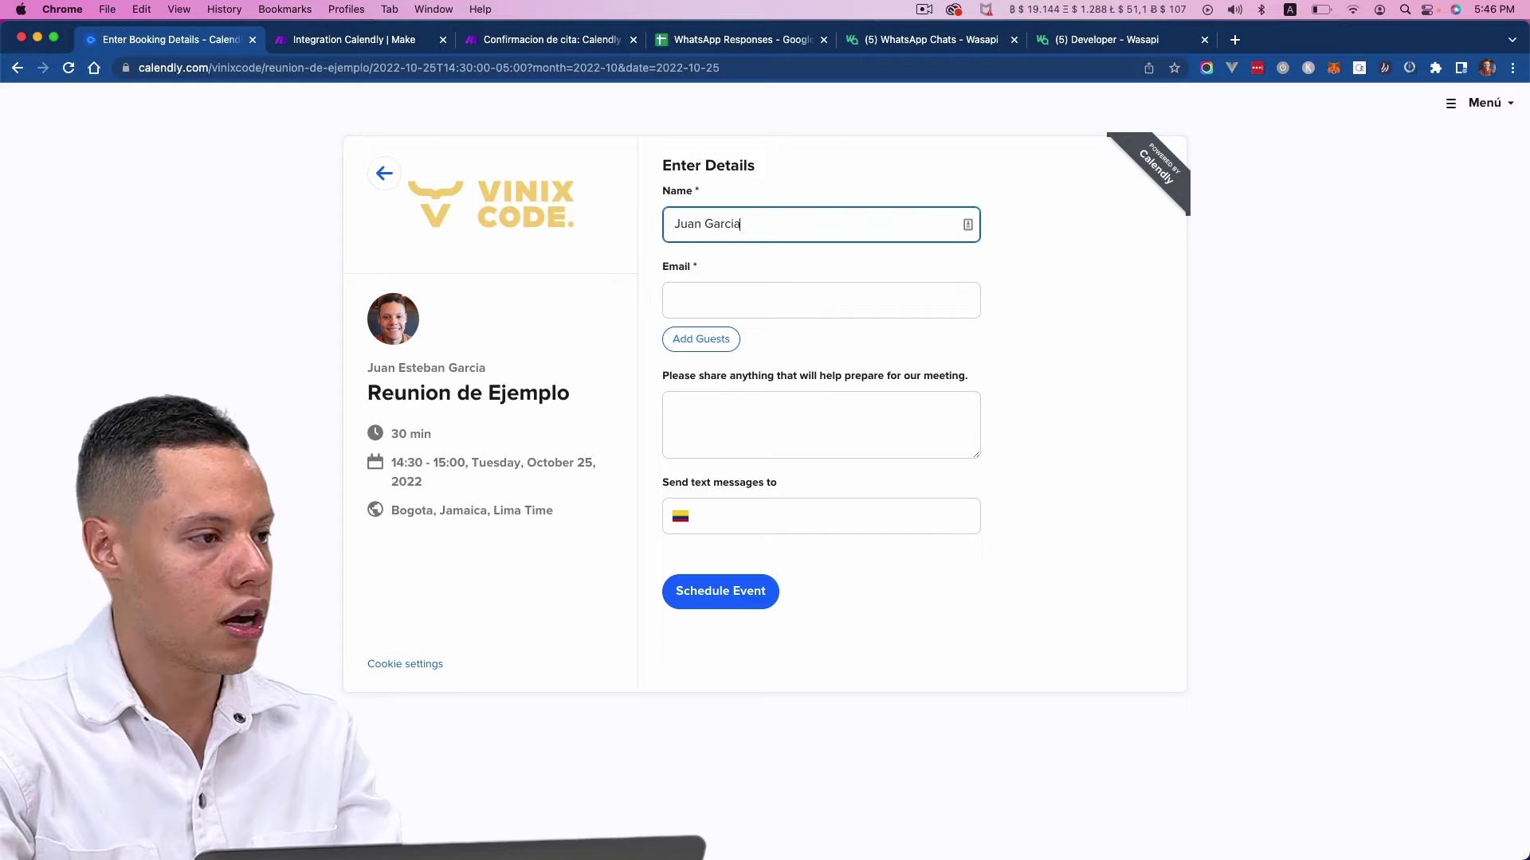
left_click(810, 300)
left_click(786, 516)
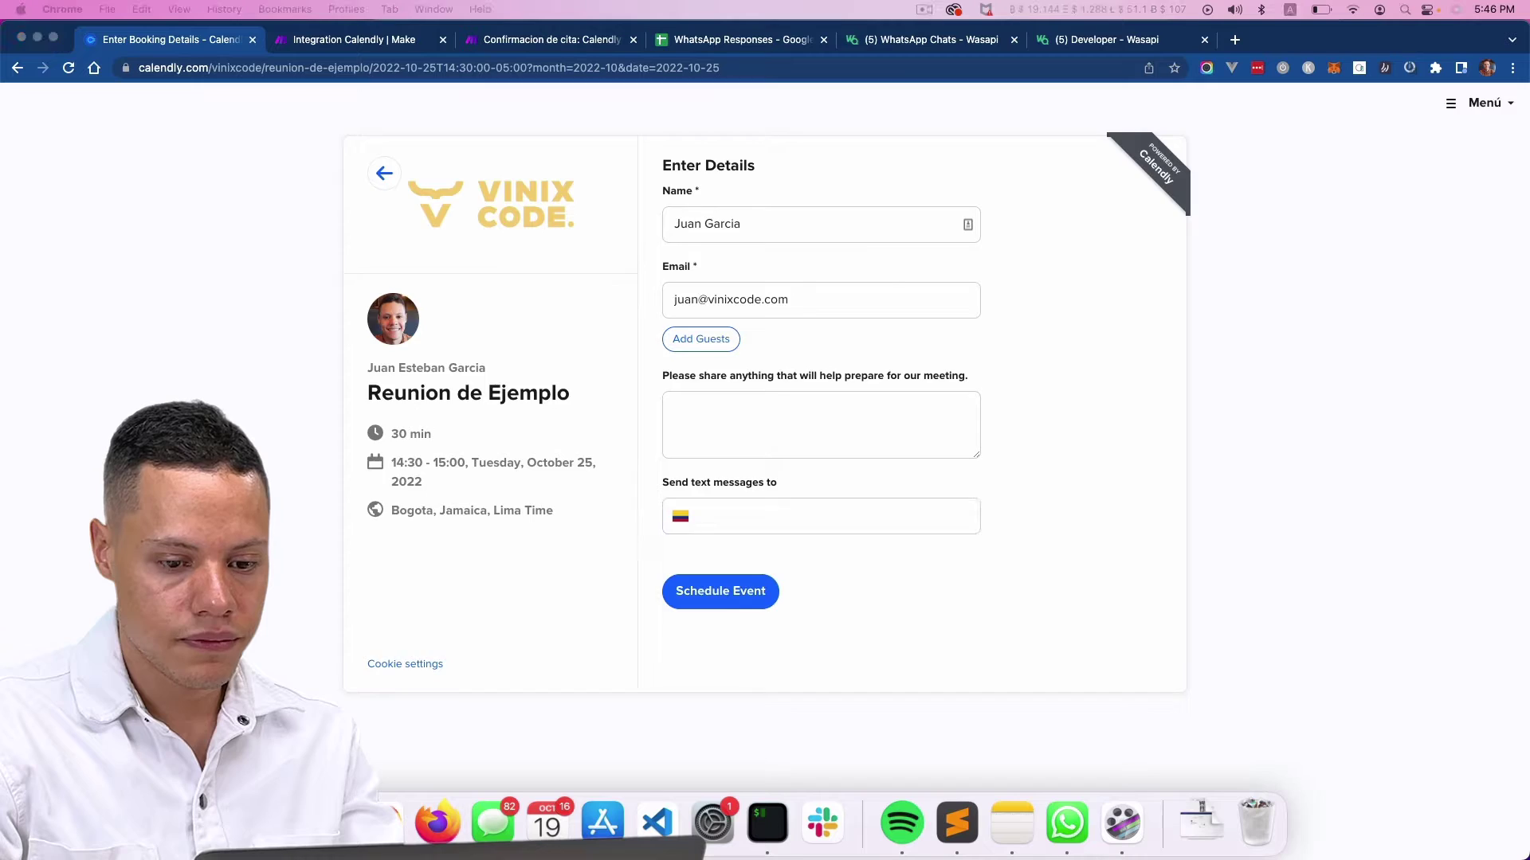
left_click(853, 525)
key("super+v")
key("Return")
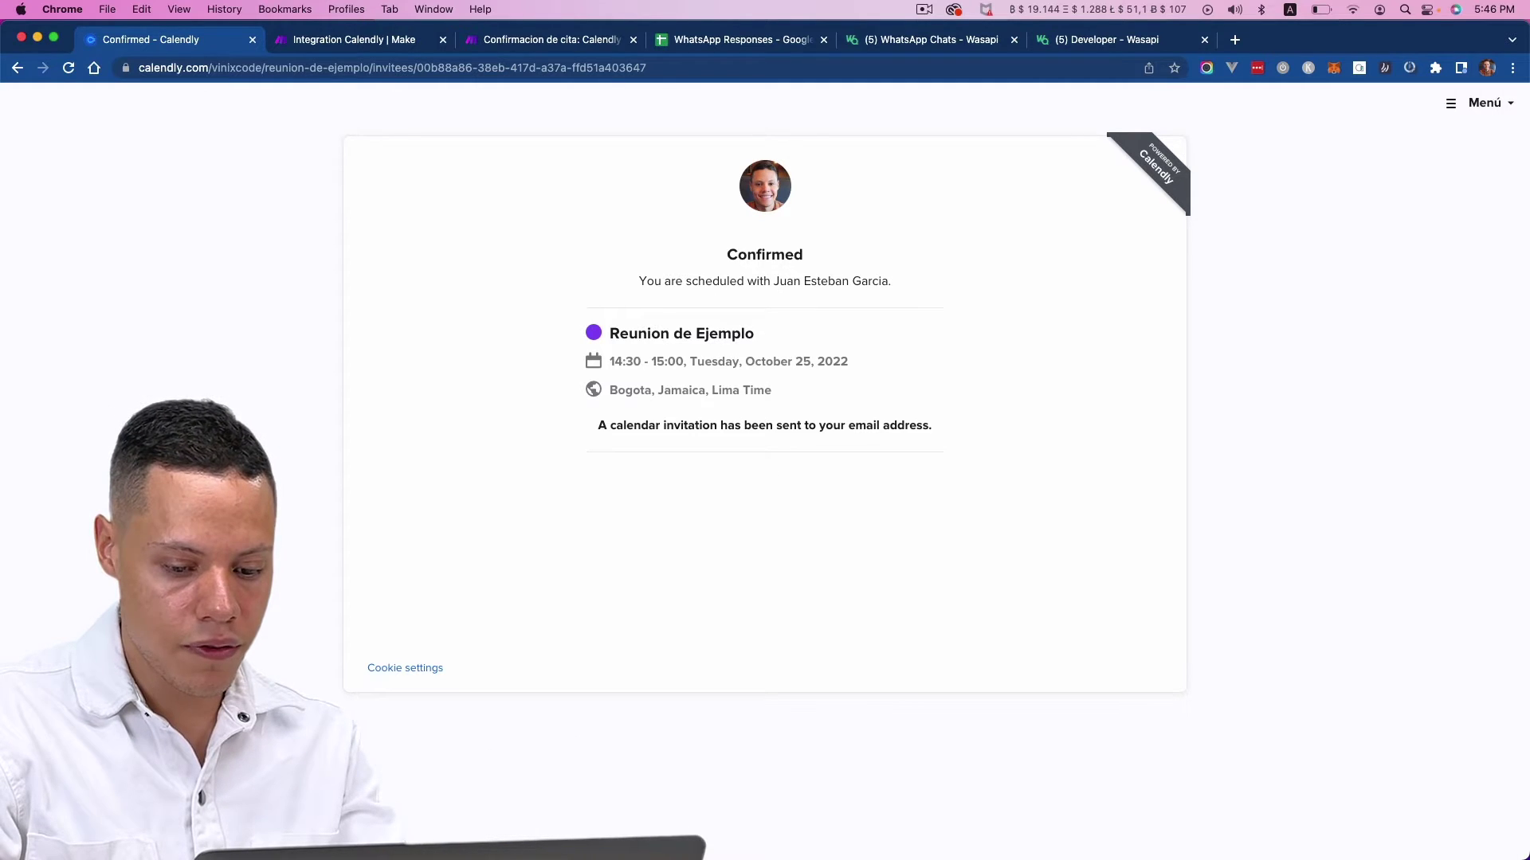
key("super+Tab")
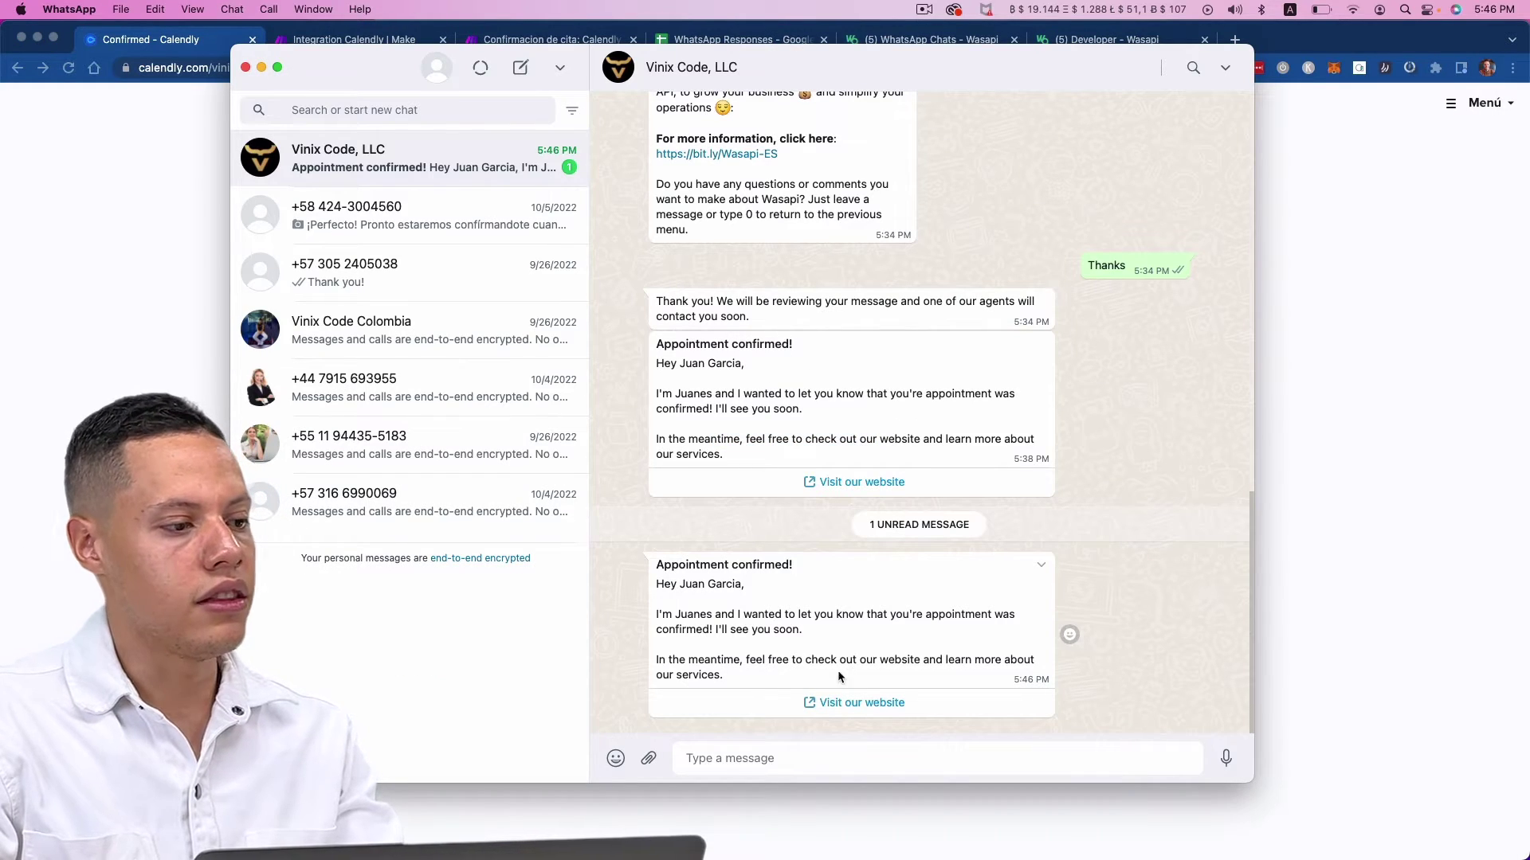
- Read the new 'Appointment confirmed!' message in WhatsApp, then return to the Make scenario
left_click_drag(838, 670, 658, 565)
left_click(658, 567)
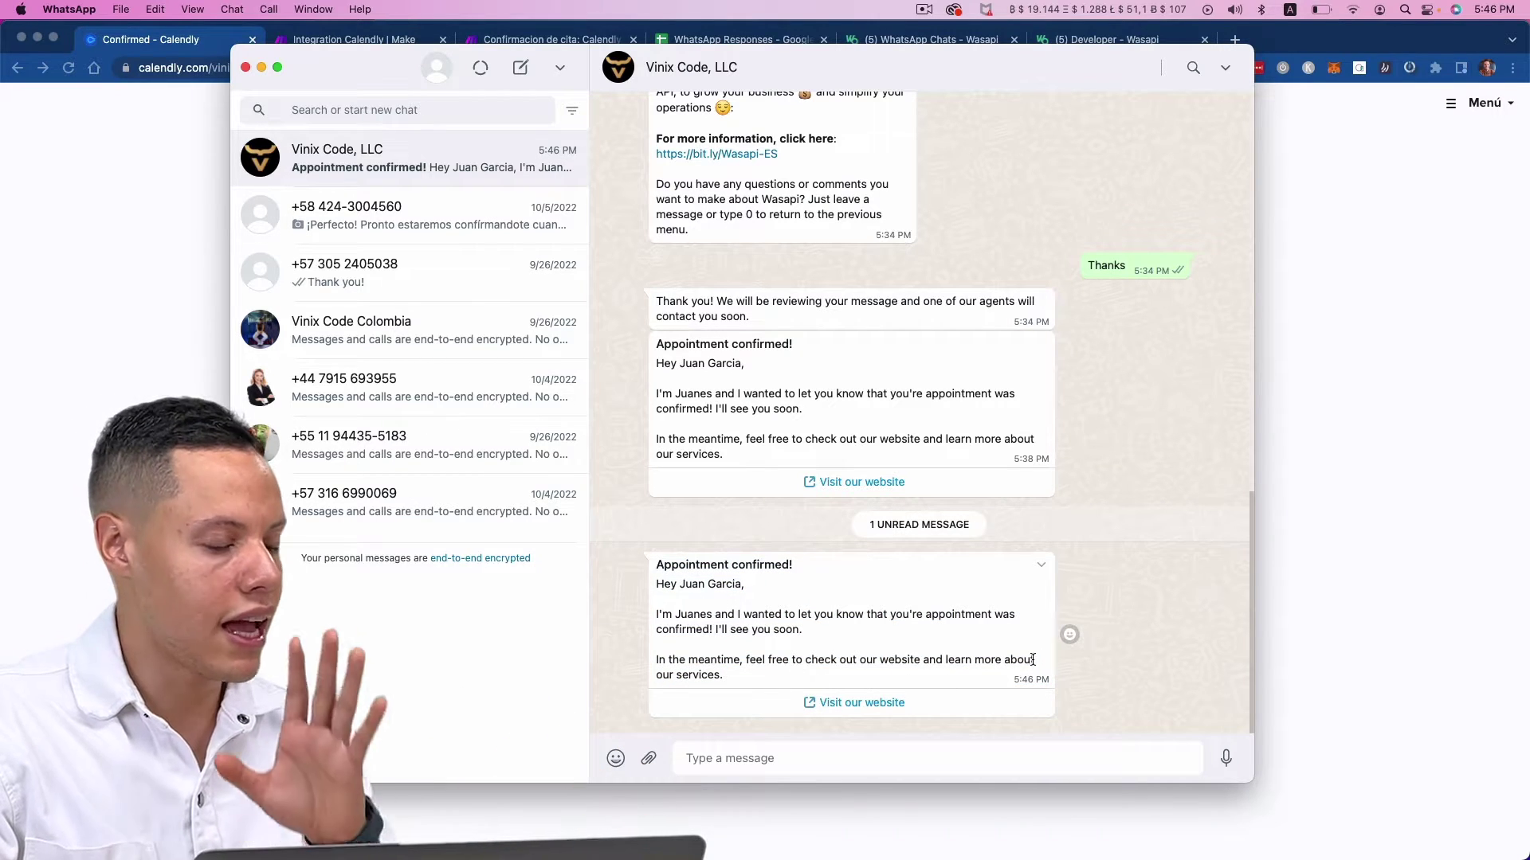
left_click(1305, 633)
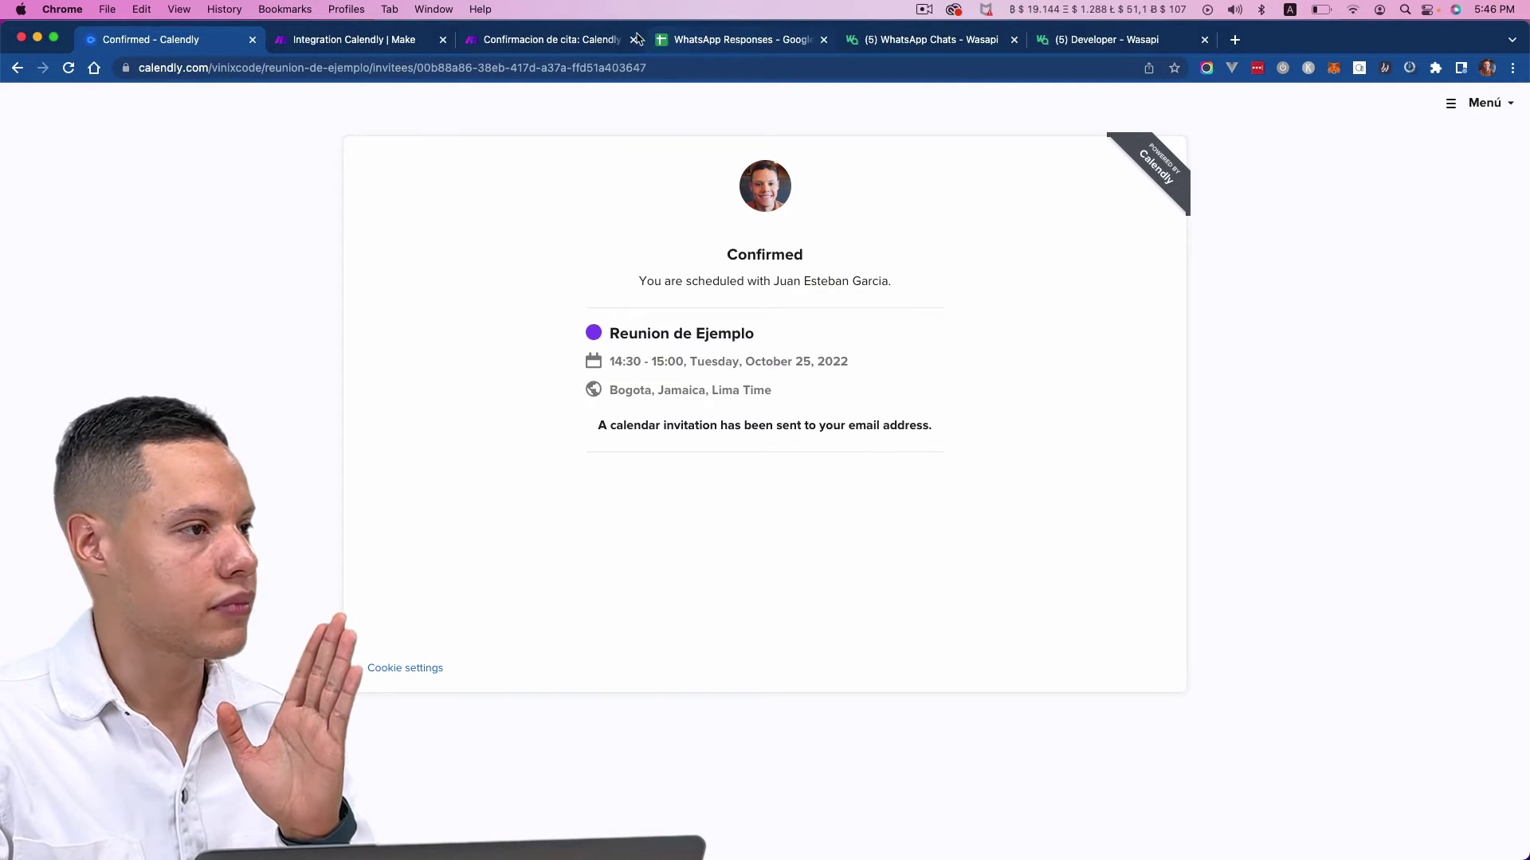
left_click(354, 39)
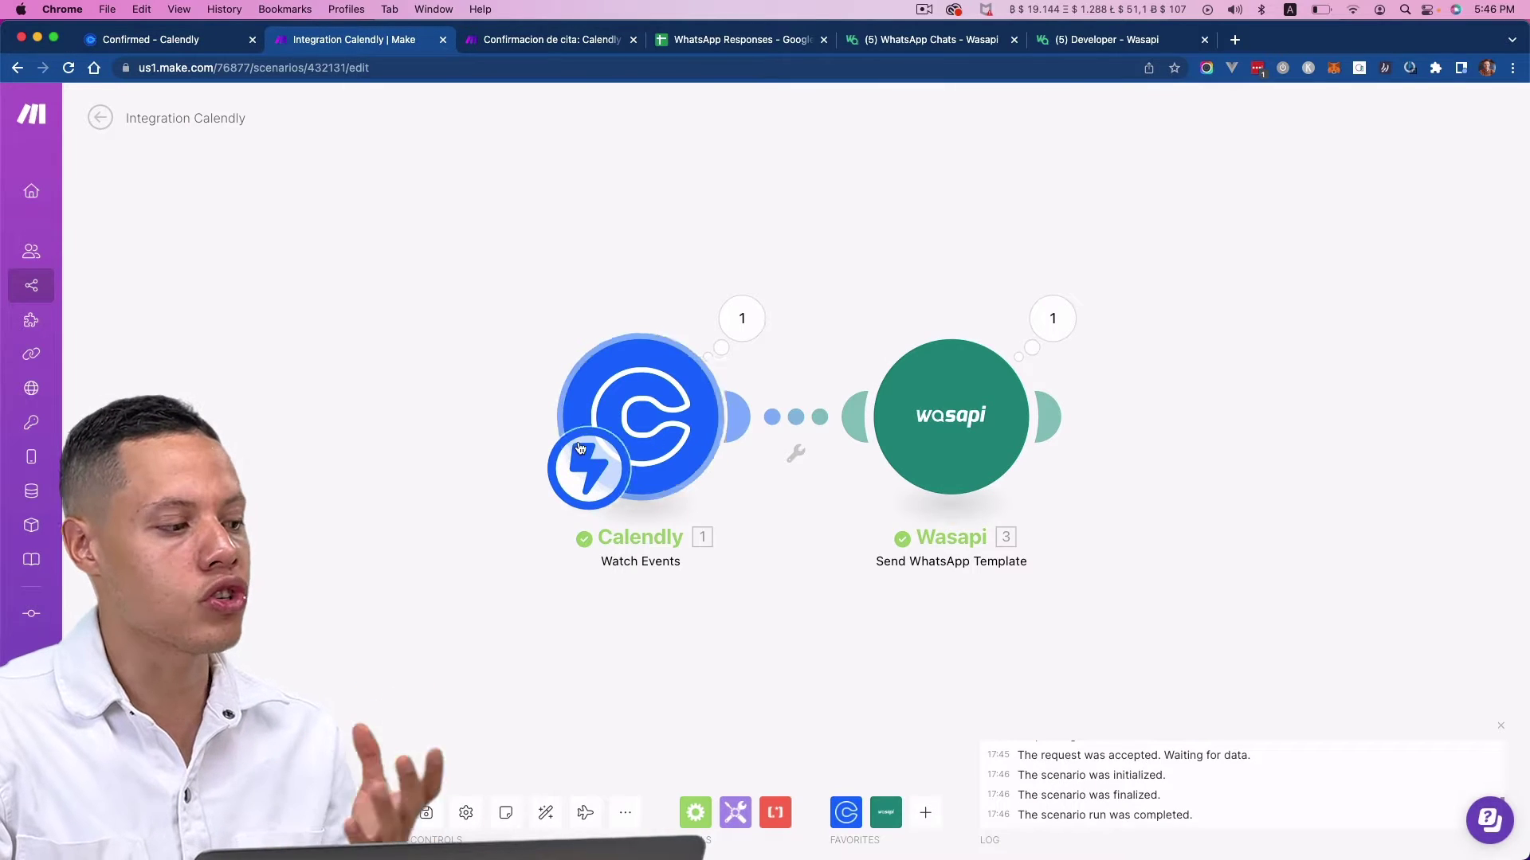
- Inspect the Calendly trigger's booking output and switch the scenario's Scheduling toggle on
left_click(759, 320)
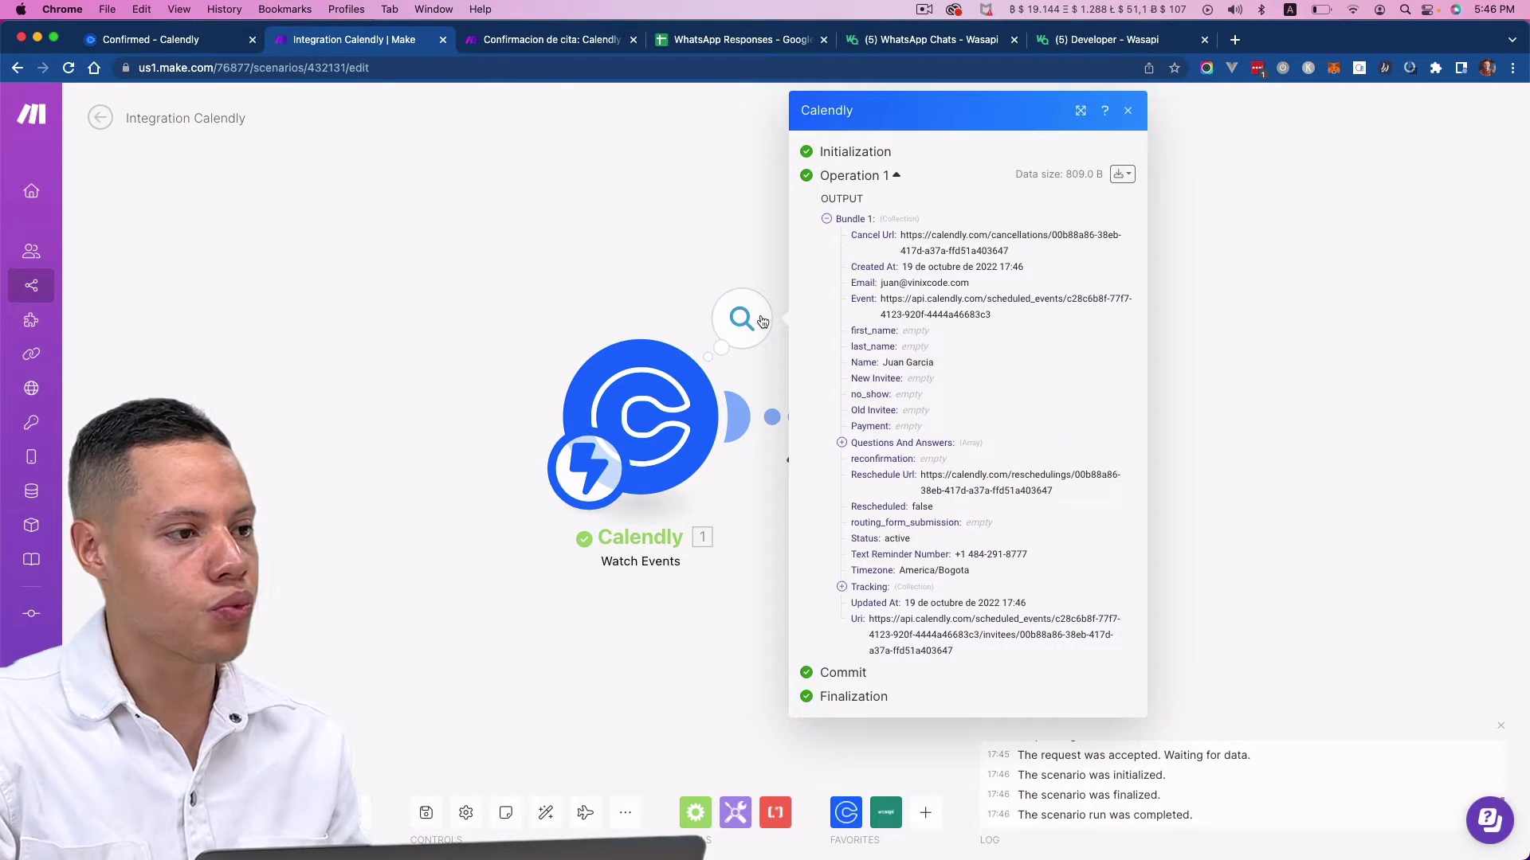
left_click(1429, 346)
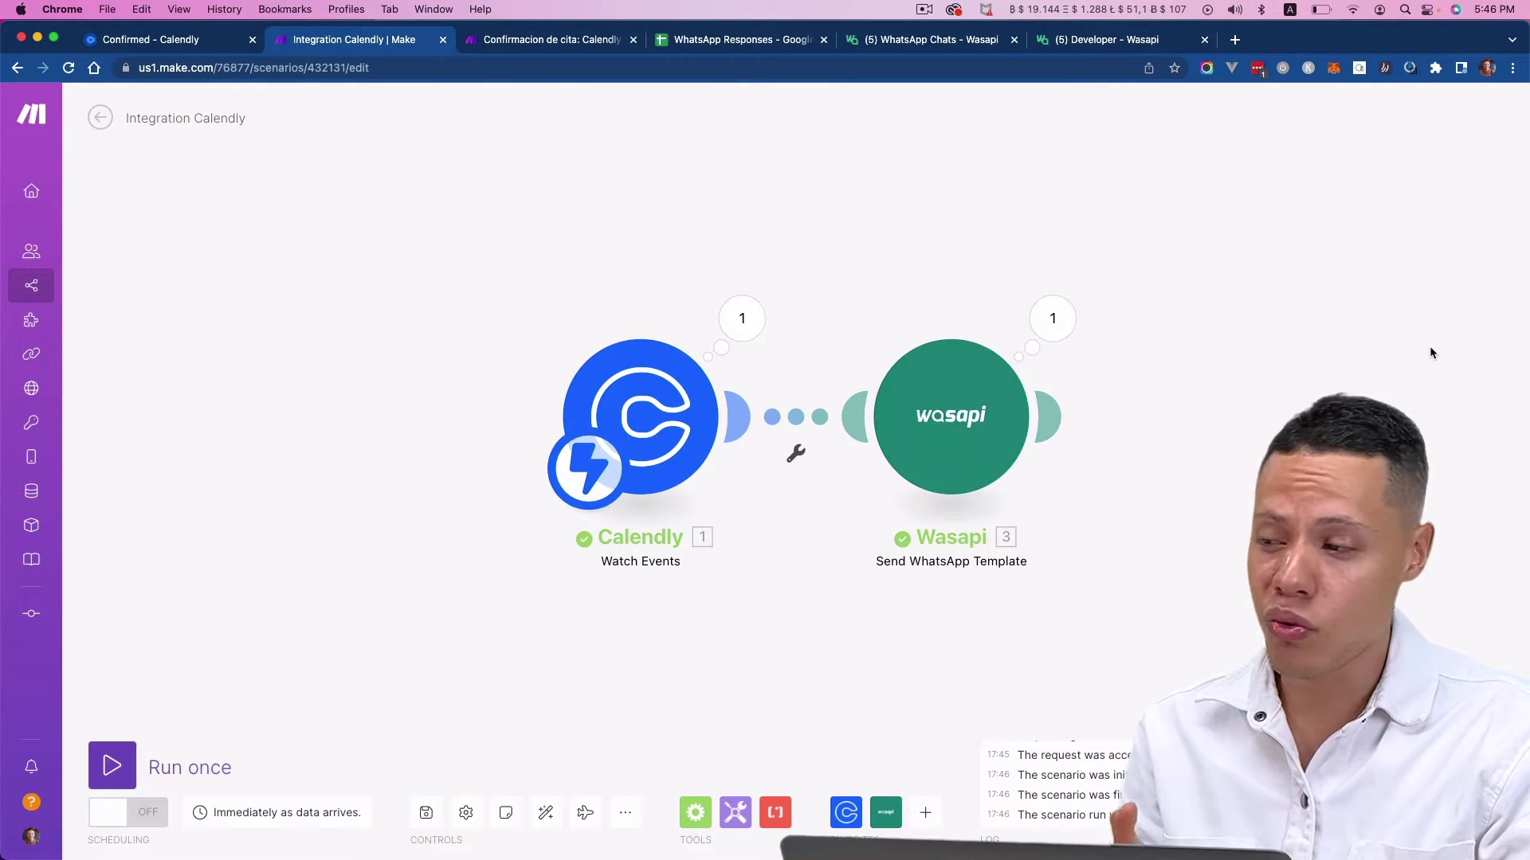
left_click(121, 813)
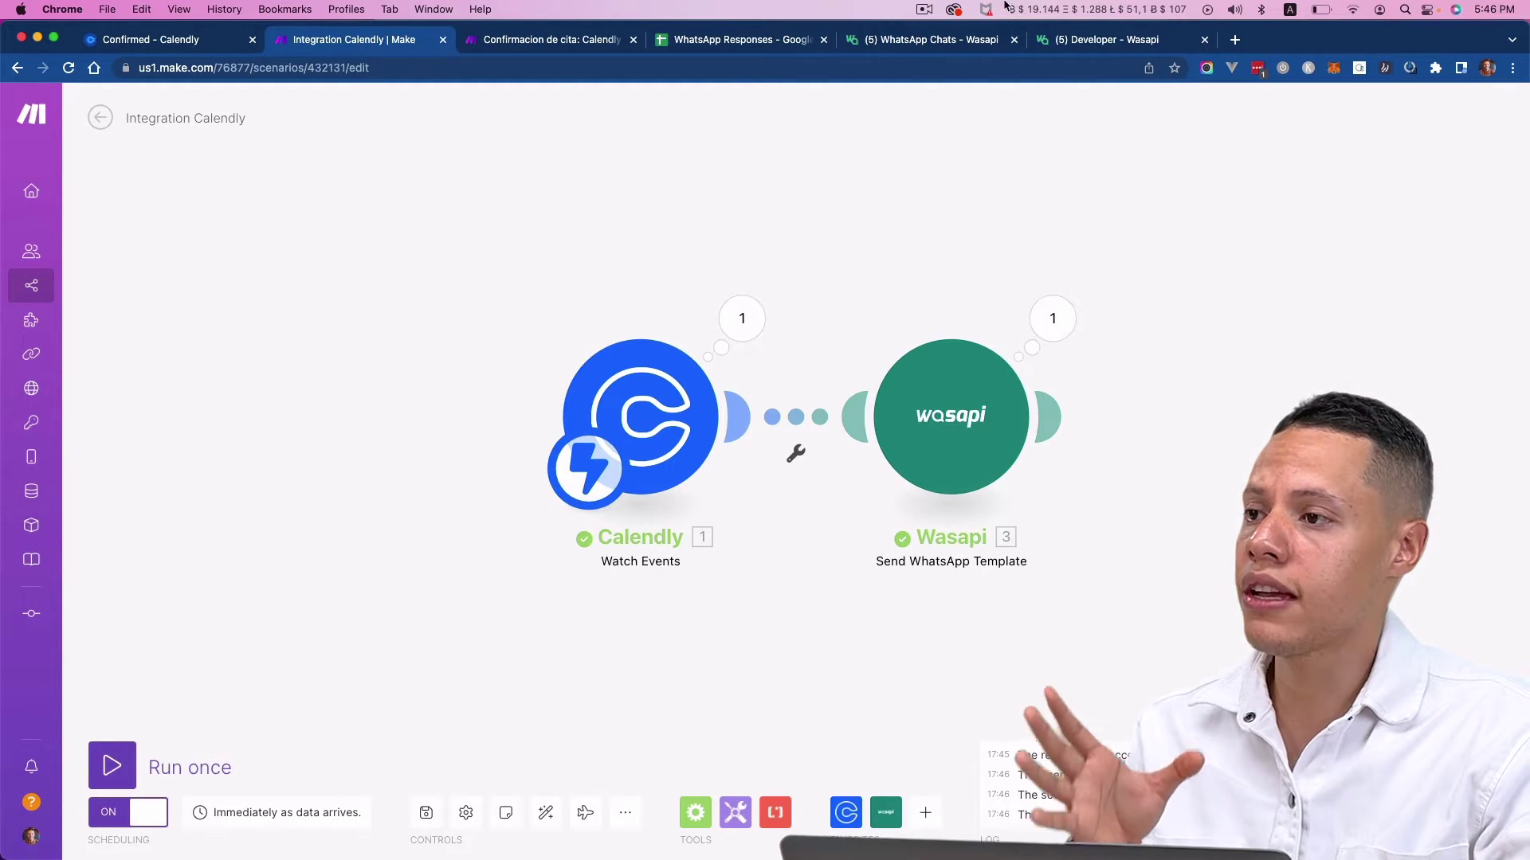
left_click(956, 42)
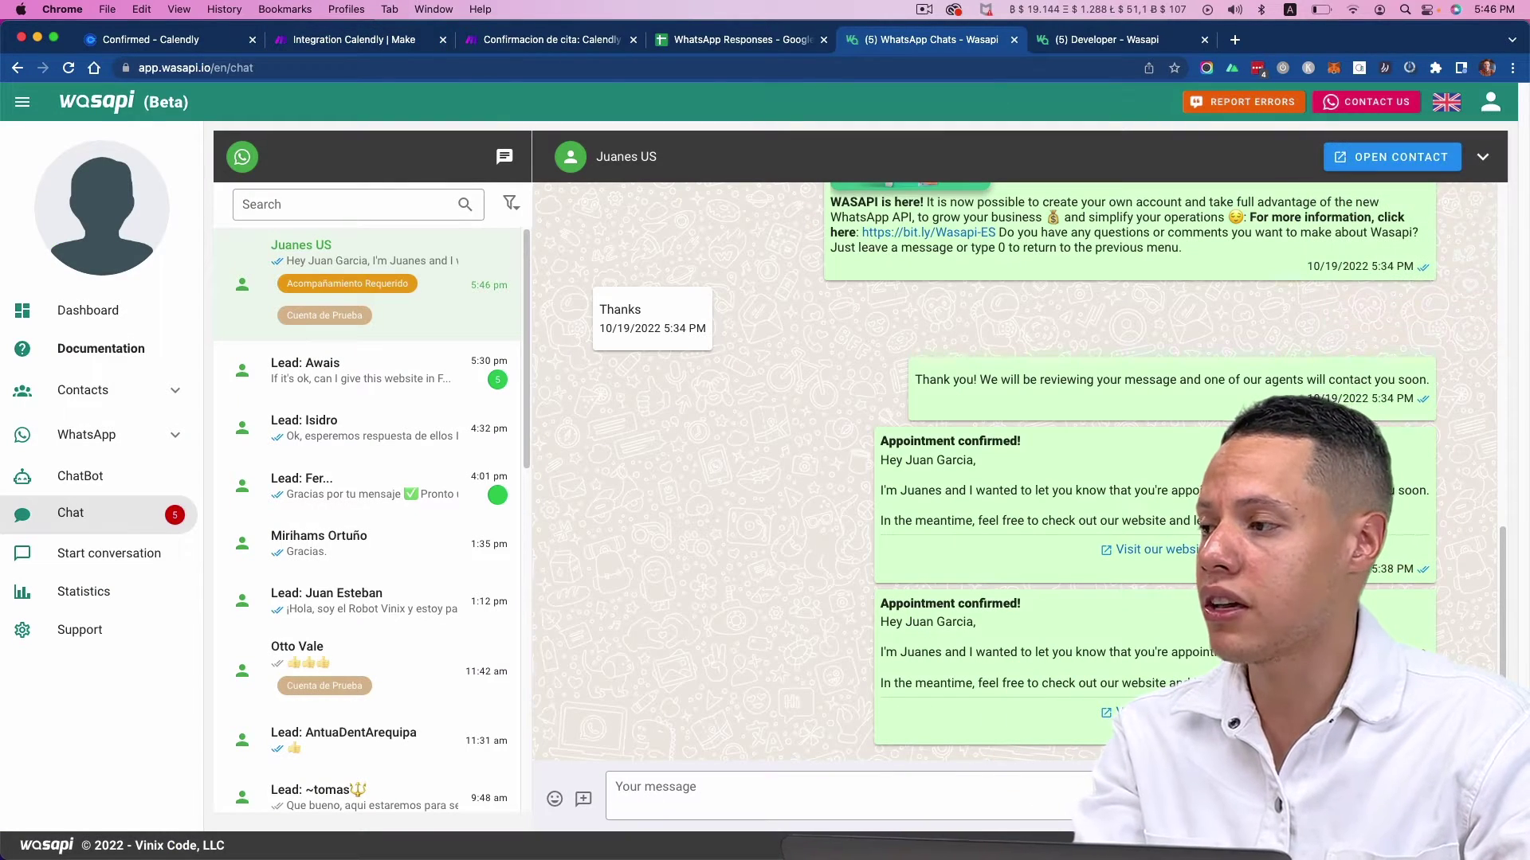
- Send the reply 'ok, THANK YOUUU!' from WhatsApp and confirm it appears in Wasapi
key("super+Tab")
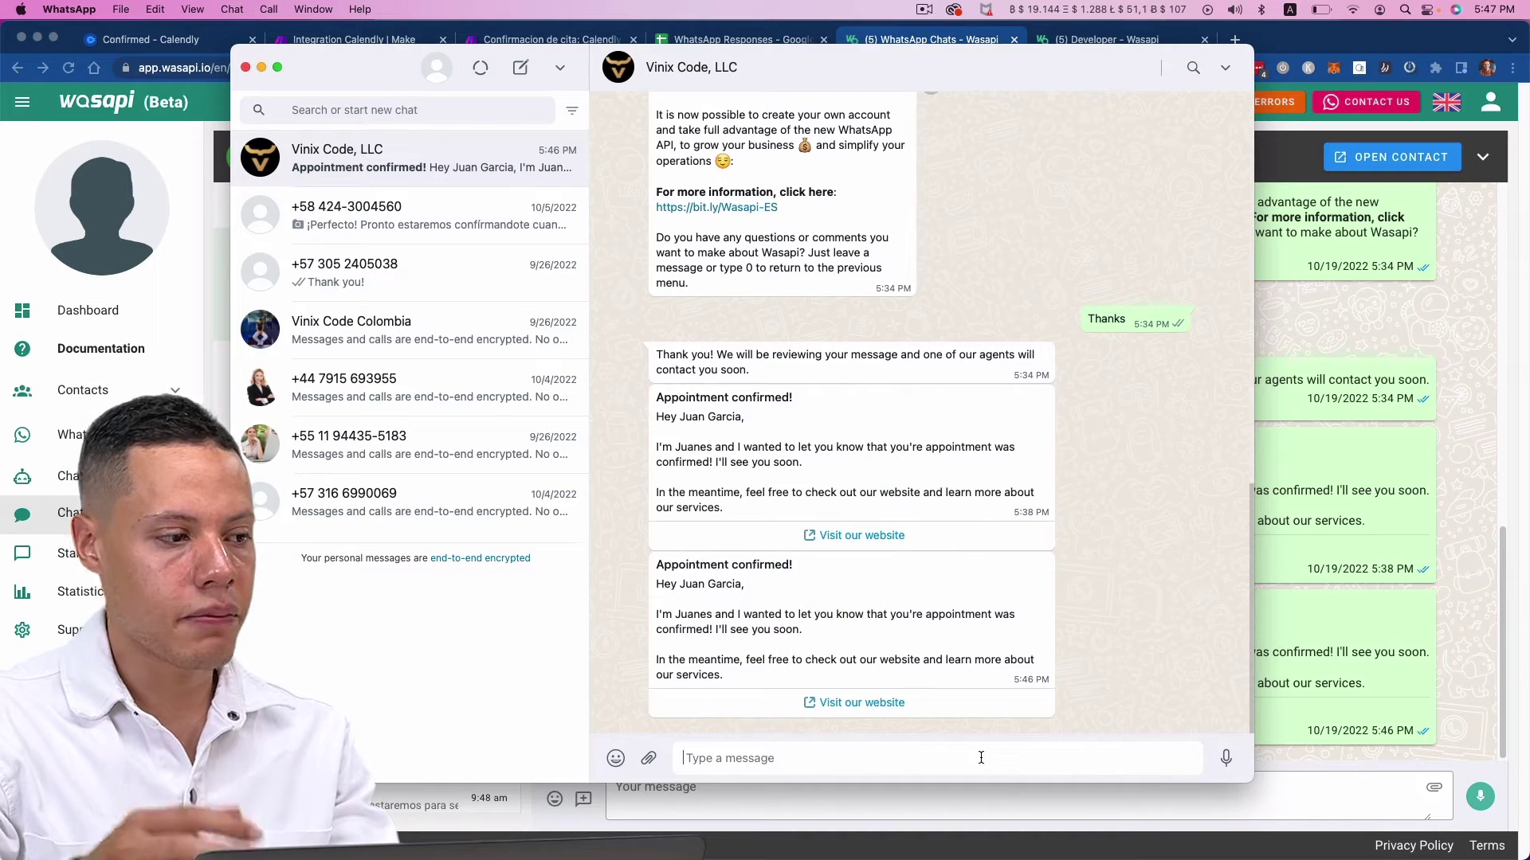
type("ok, TH")
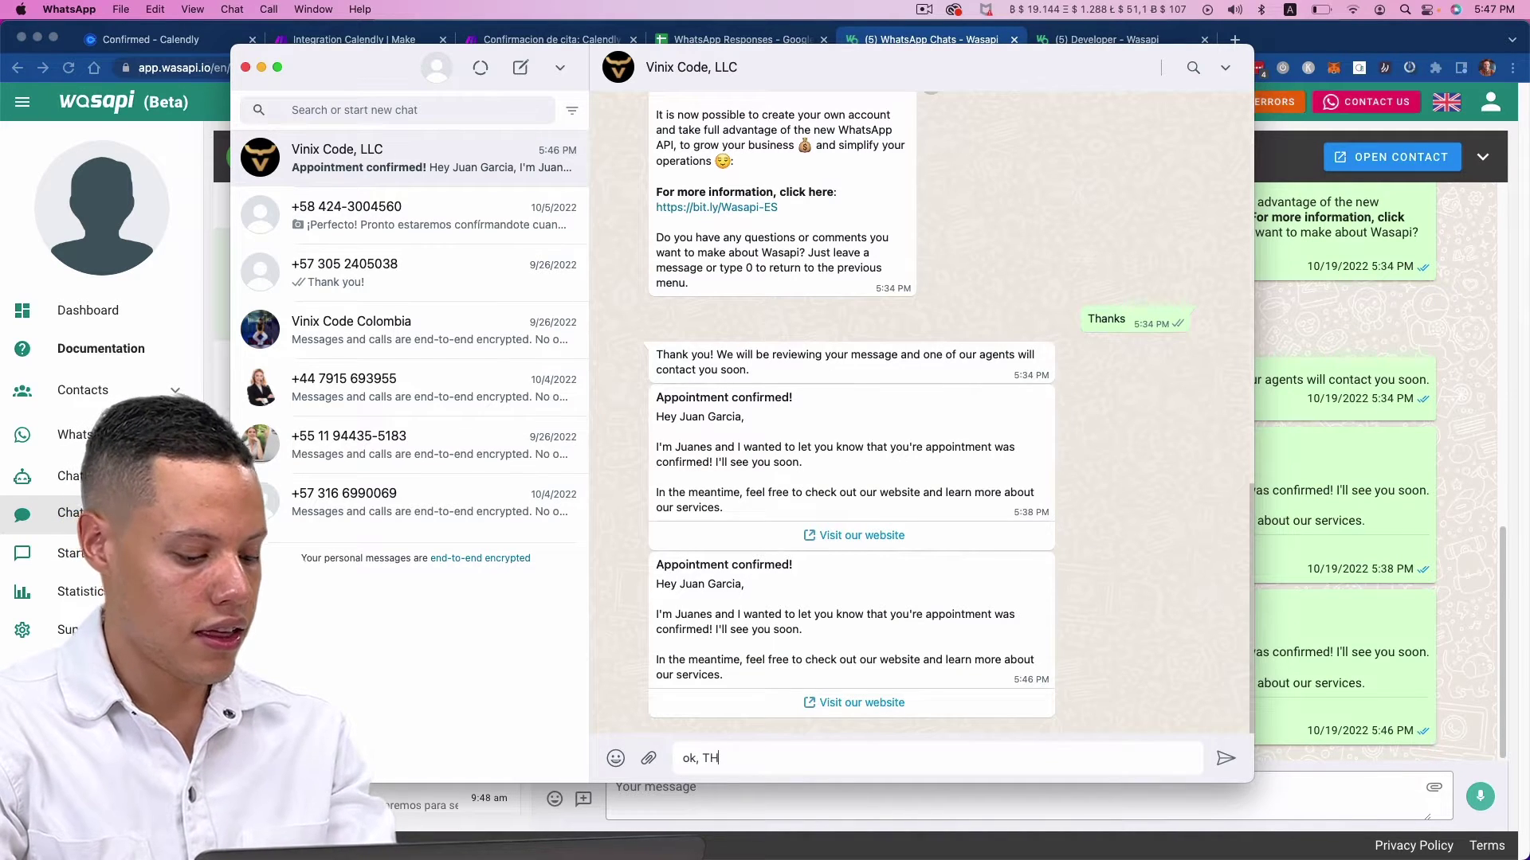
type("ANK YOUUU!")
key("Return")
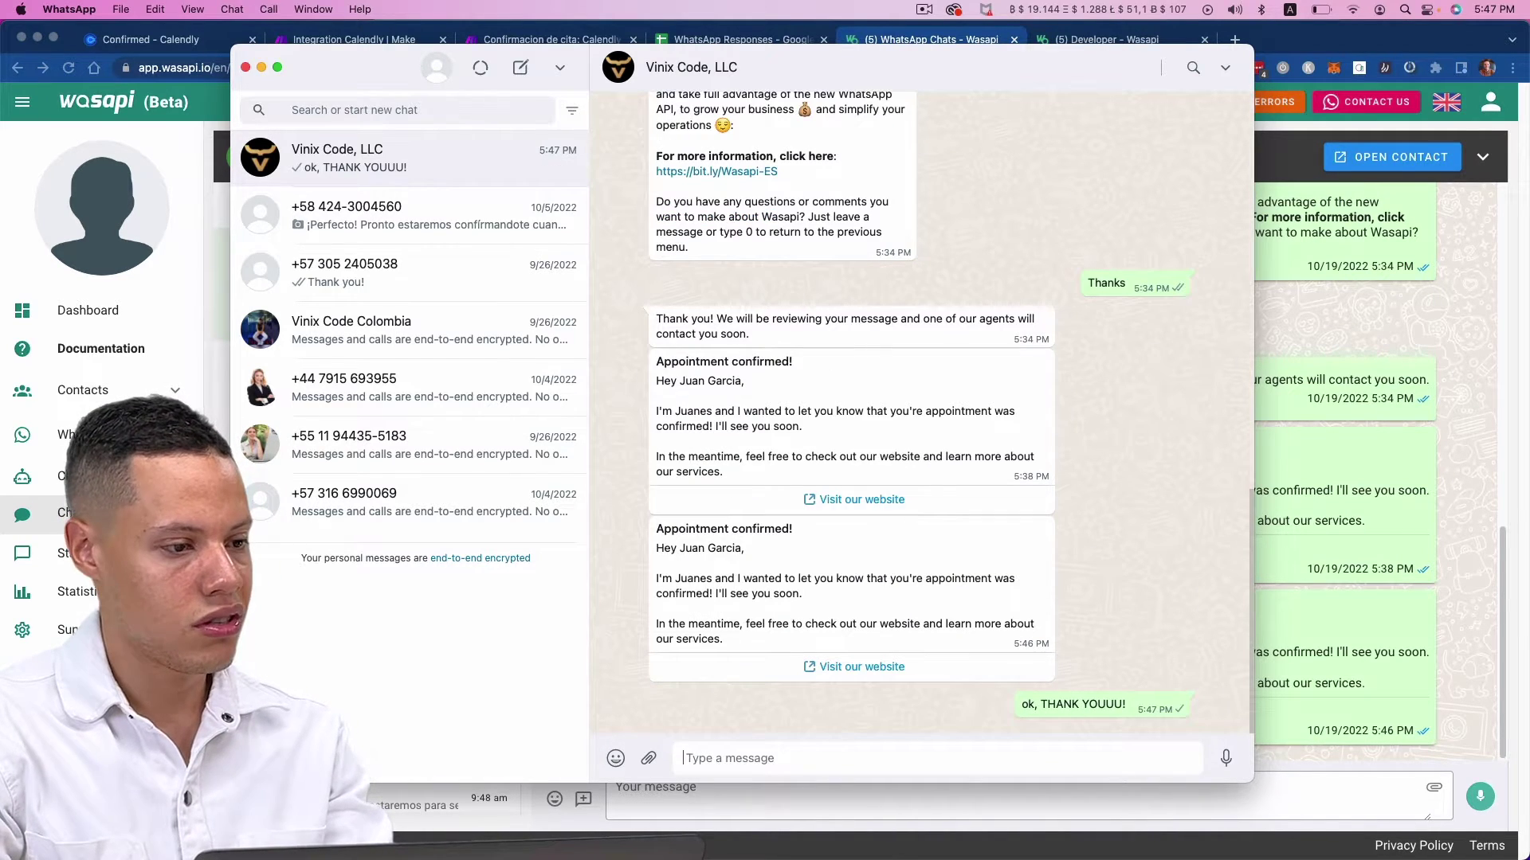
key("super+Tab")
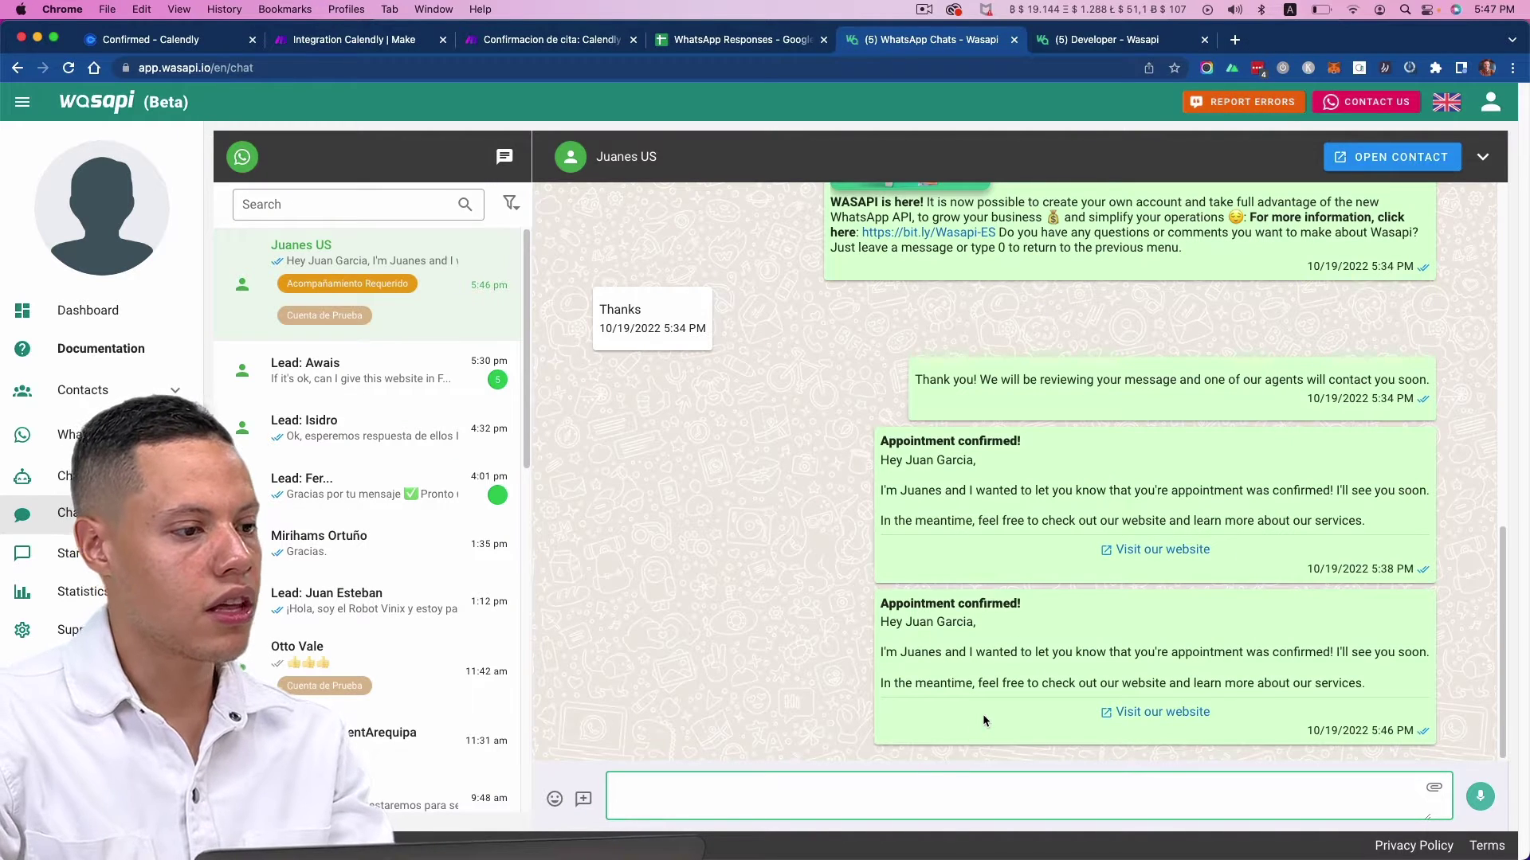
left_click_drag(710, 703, 598, 704)
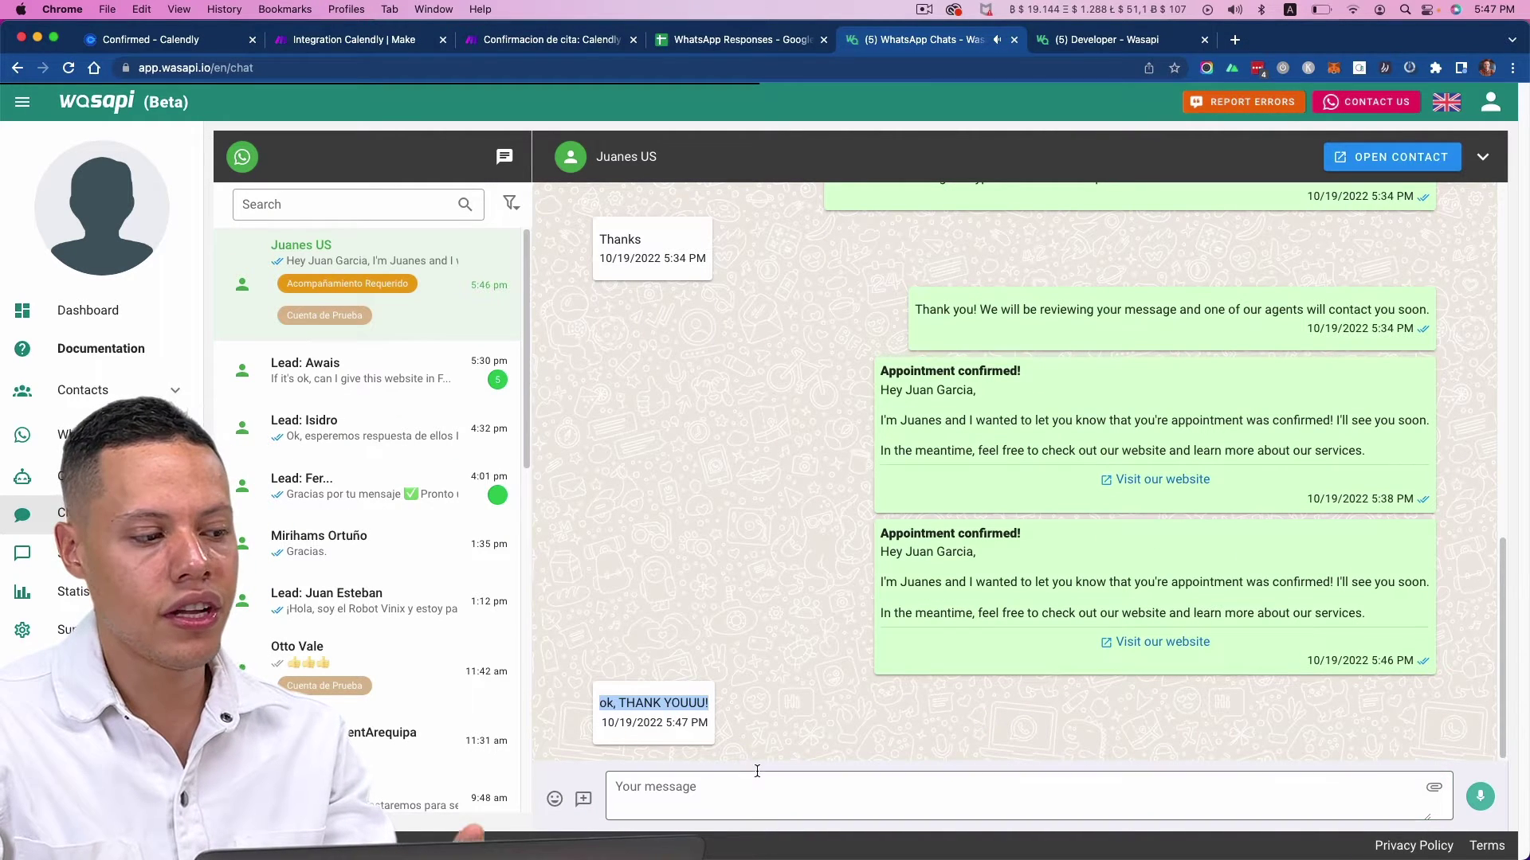
left_click(782, 798)
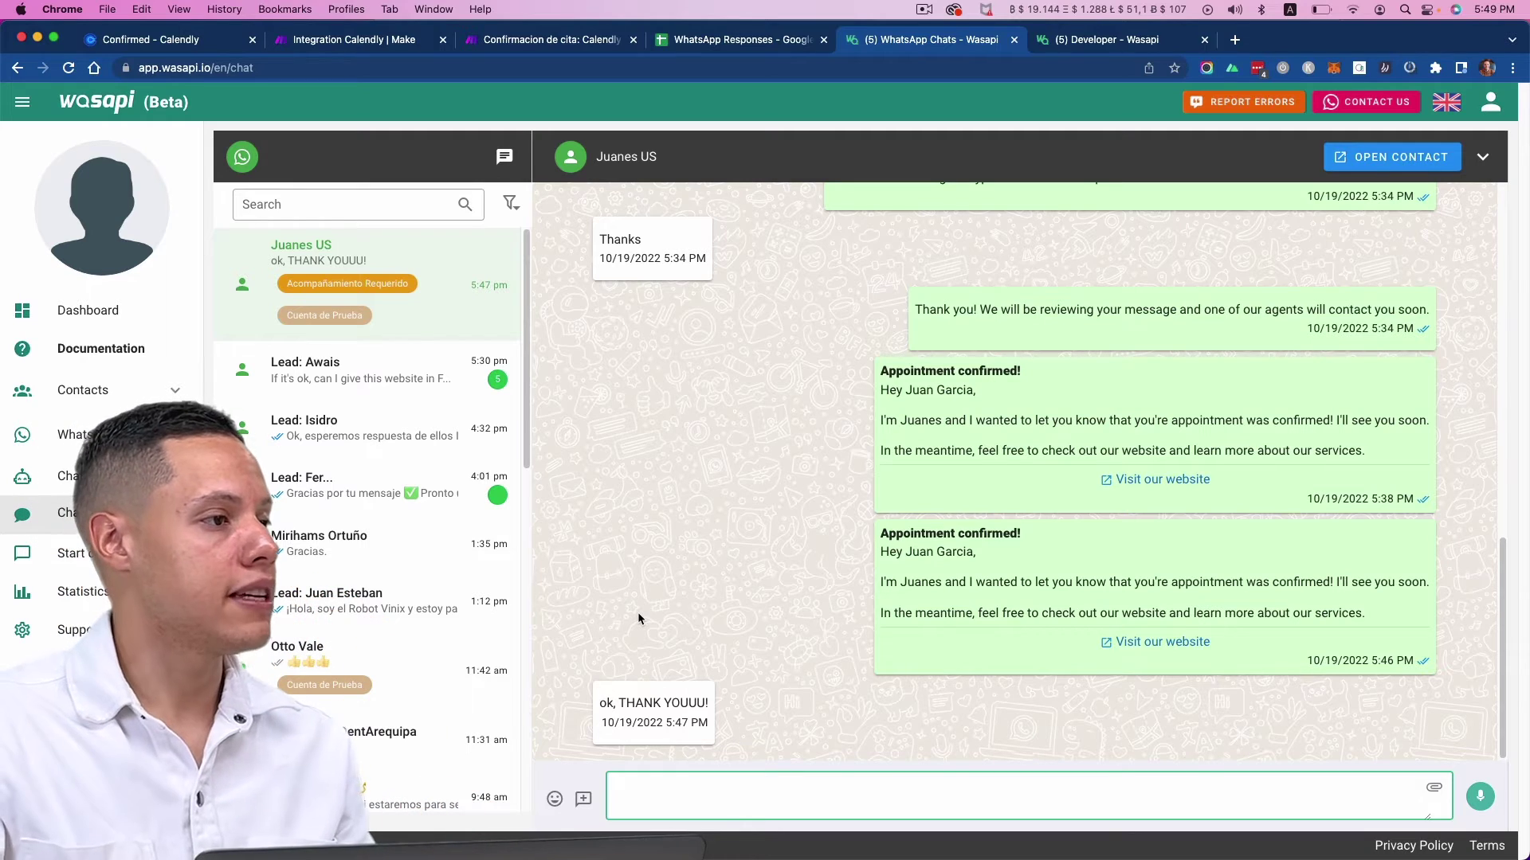
- Leave the Calendly scenario and create a new blank scenario from the Scenarios list
left_click(502, 40)
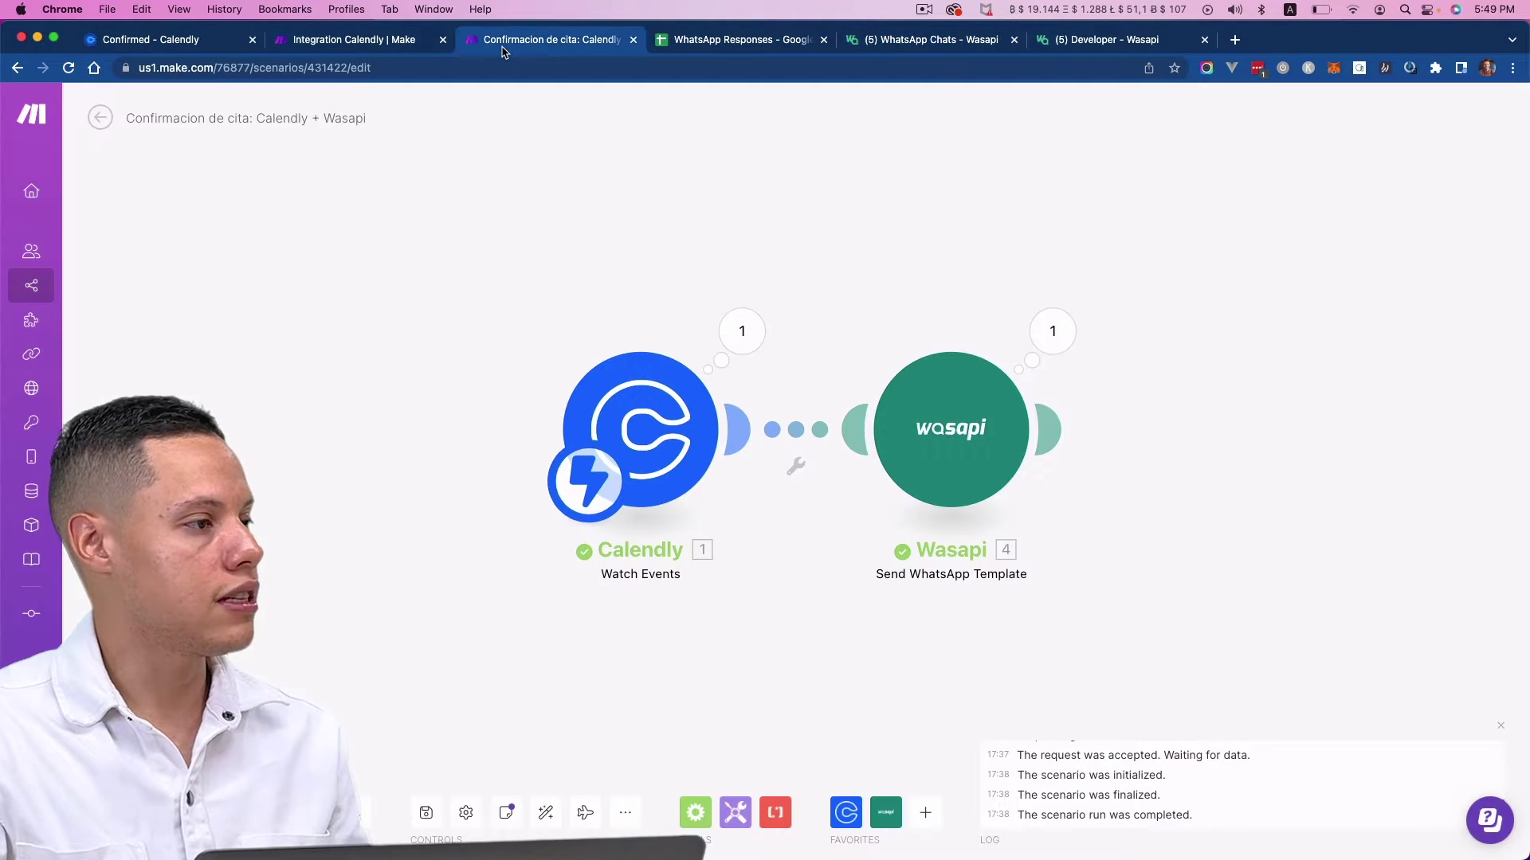
left_click(107, 124)
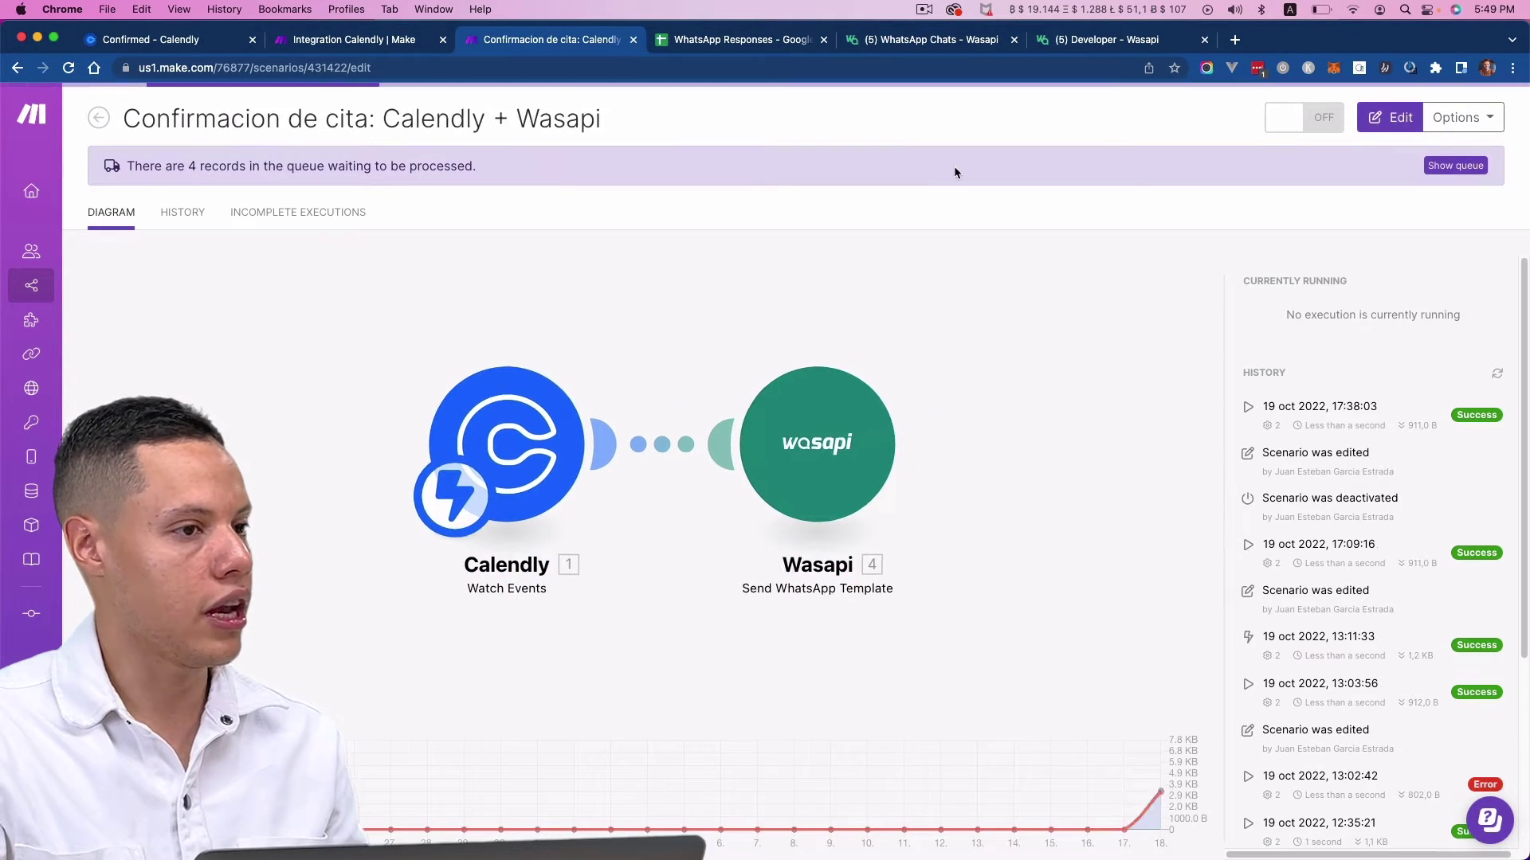
left_click(31, 285)
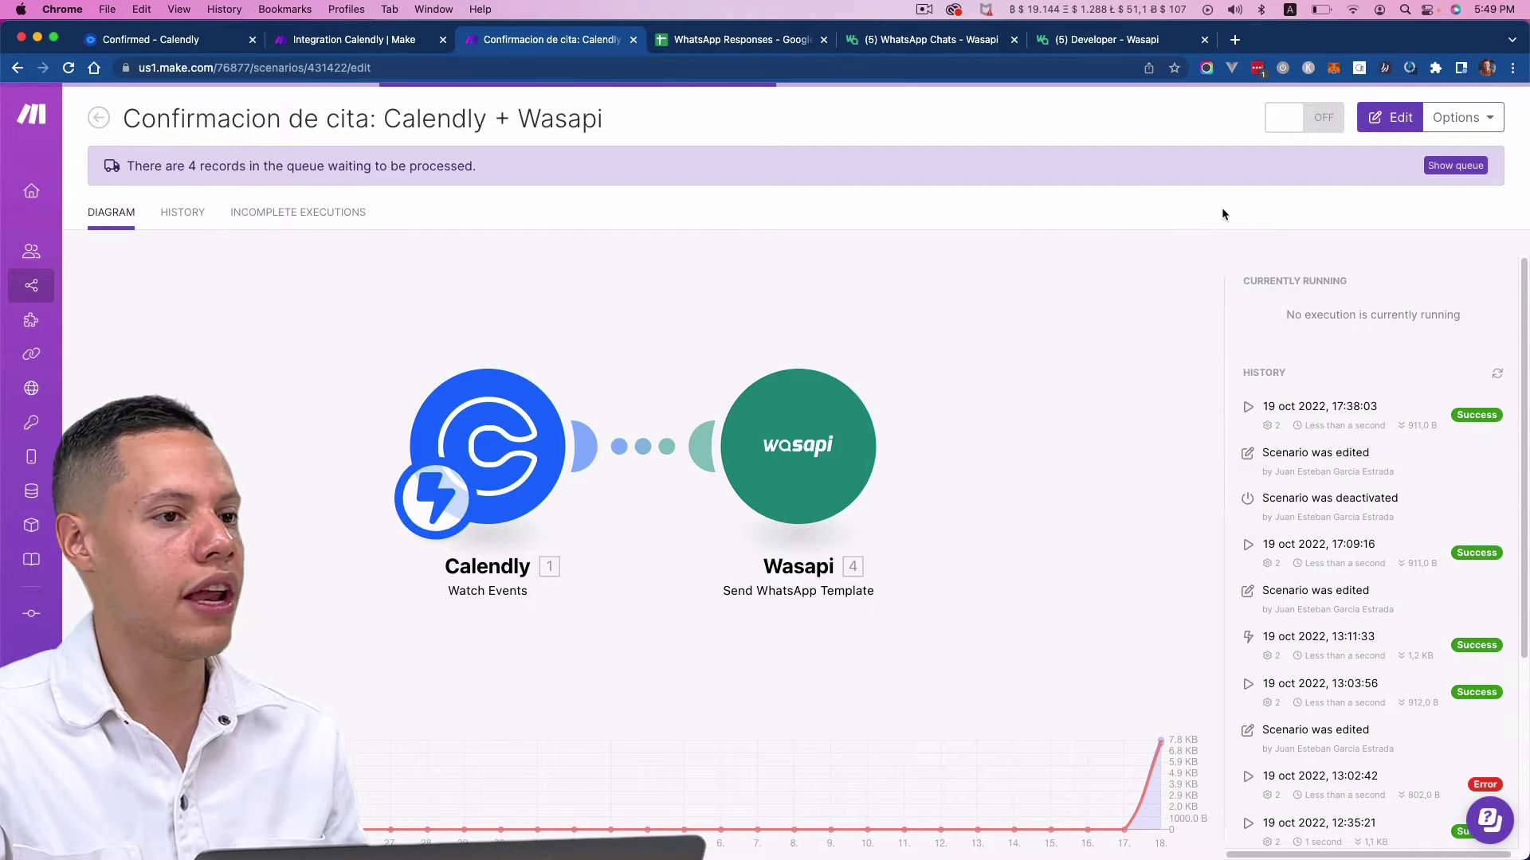
left_click(1427, 120)
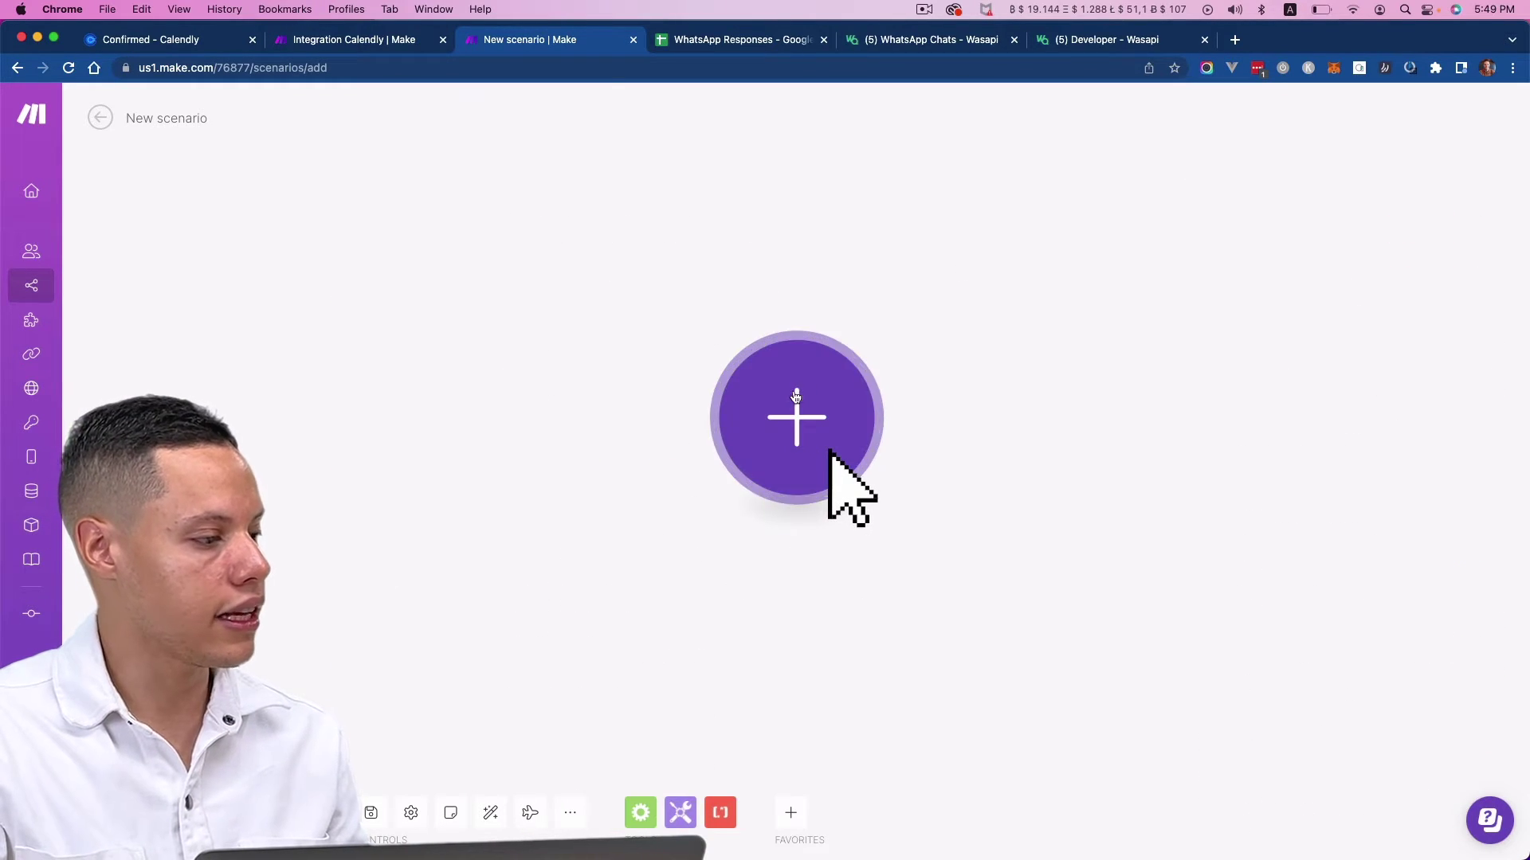
- Add the Wasapi Watch New Messages trigger as the scenario's first module
left_click(814, 399)
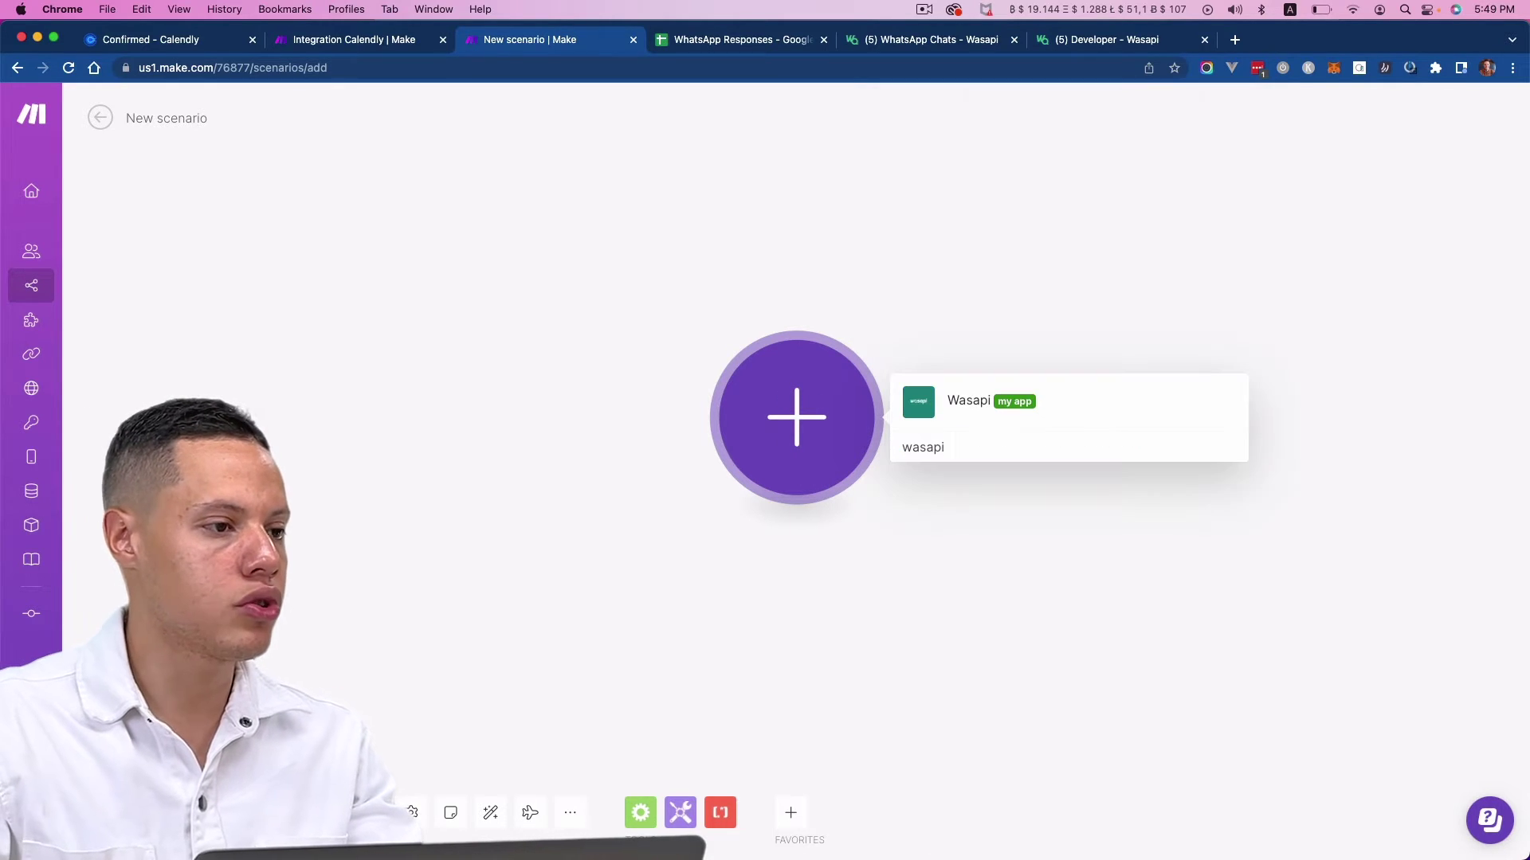
left_click(971, 402)
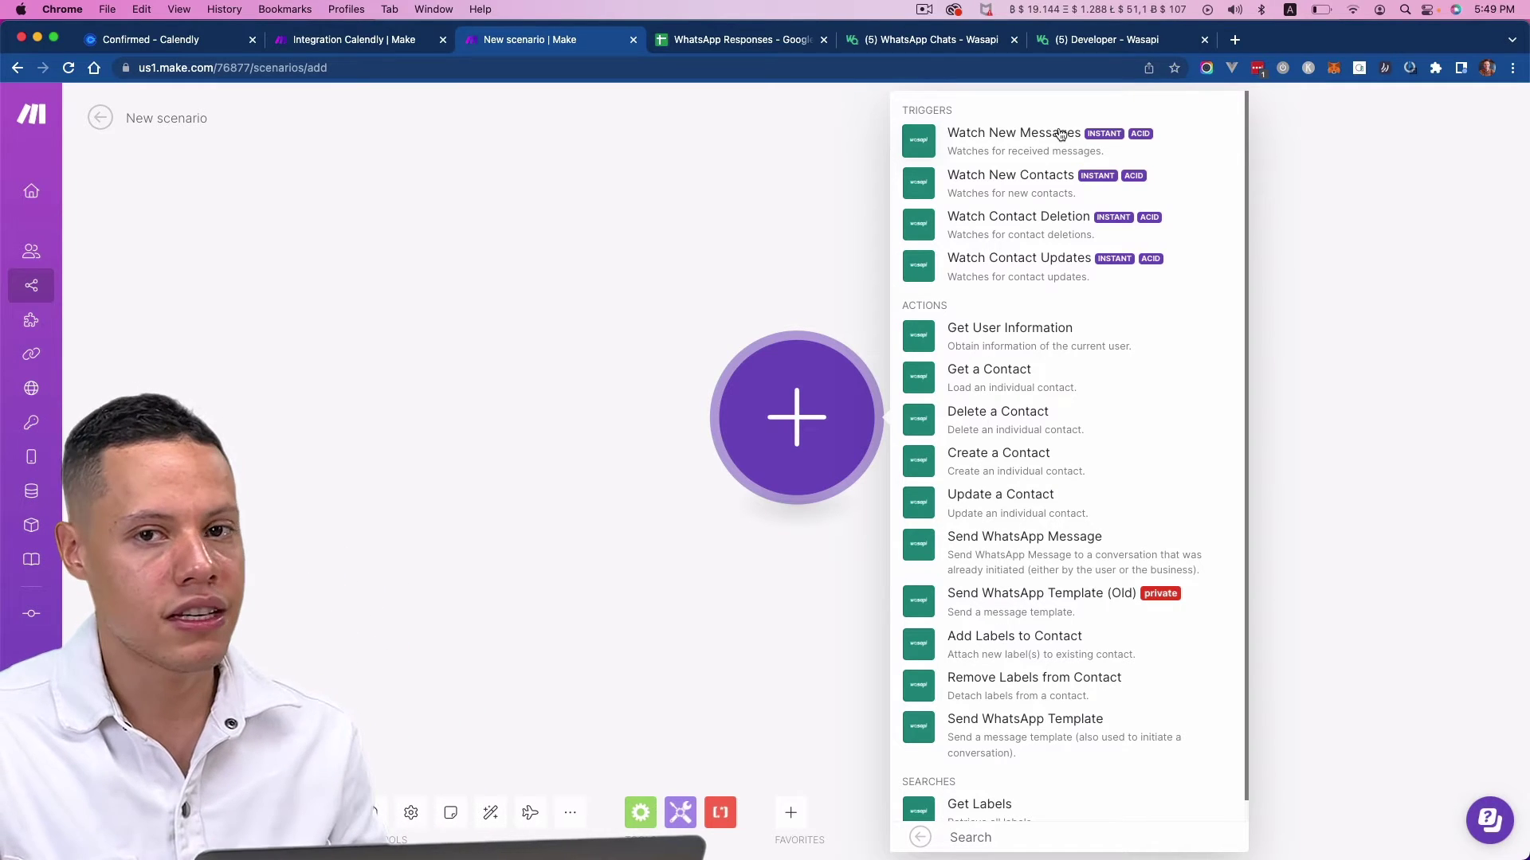
left_click(1061, 134)
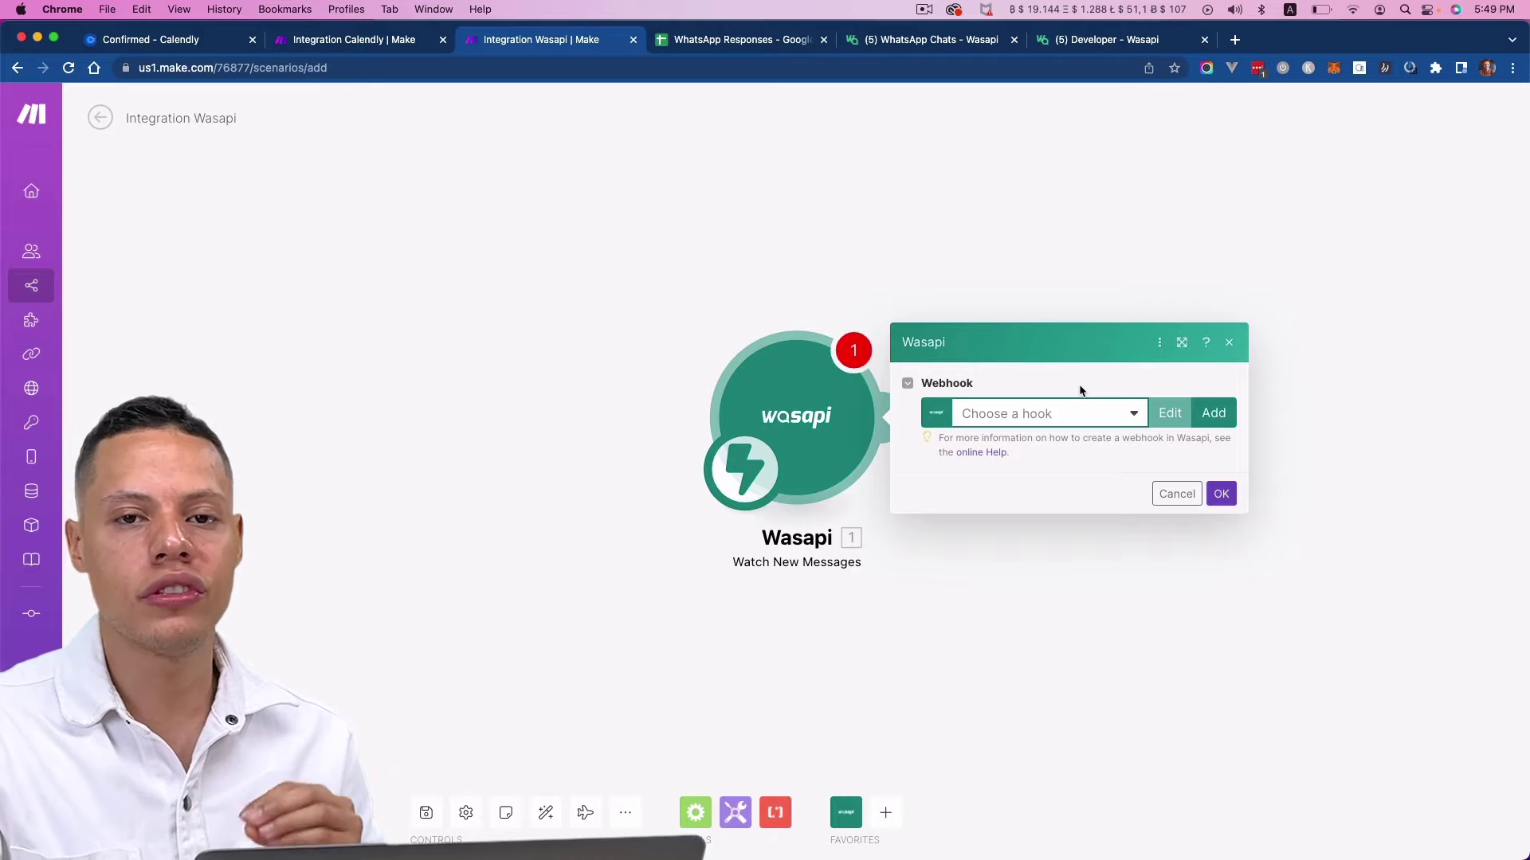
- Add and save a new webhook named 'My New Message webhook' for the Wasapi trigger
left_click(1213, 415)
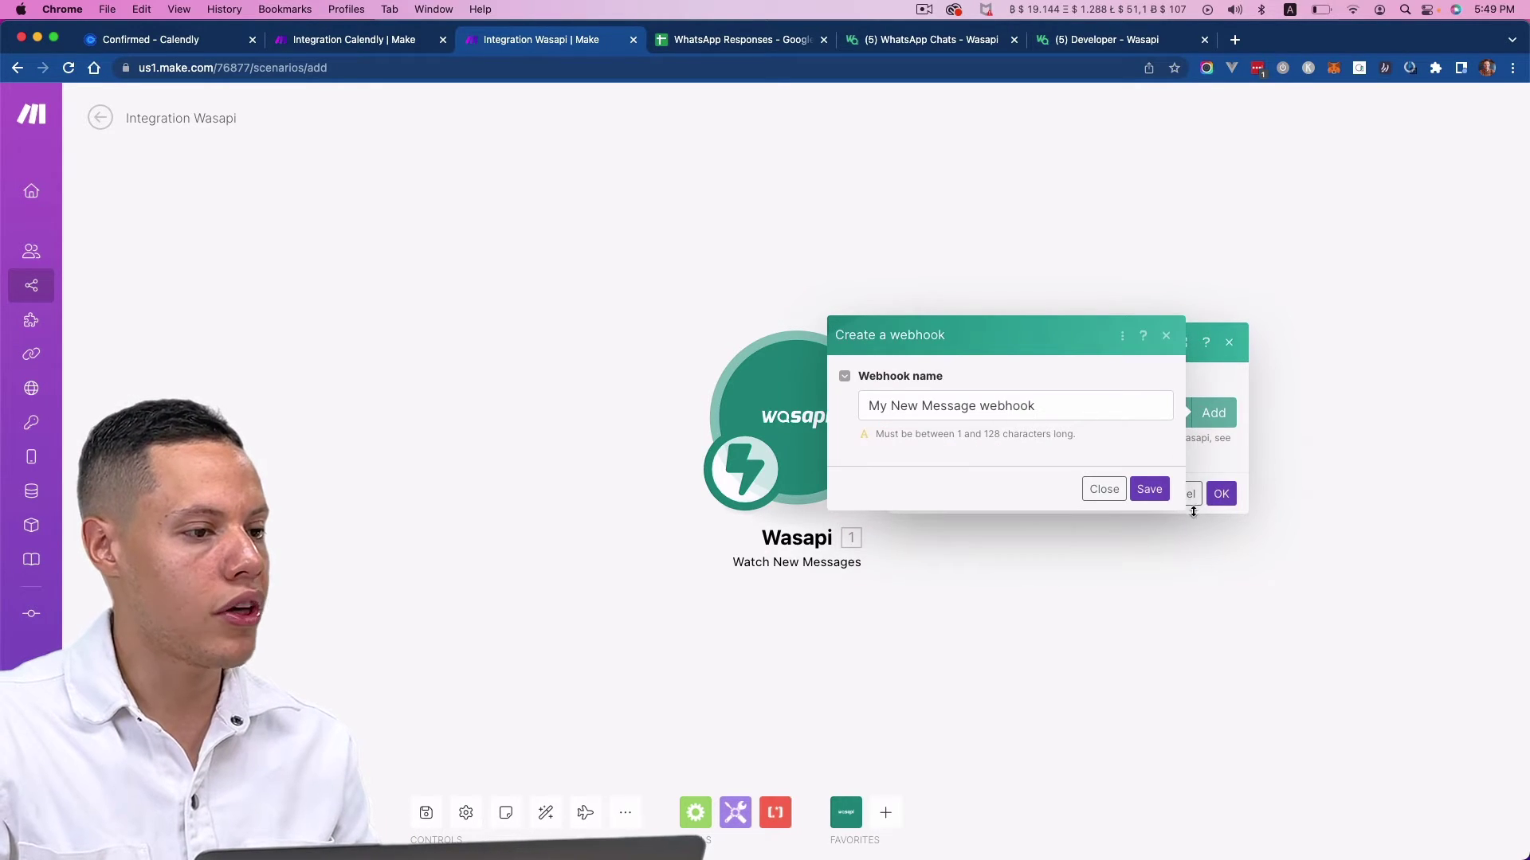
left_click(1149, 490)
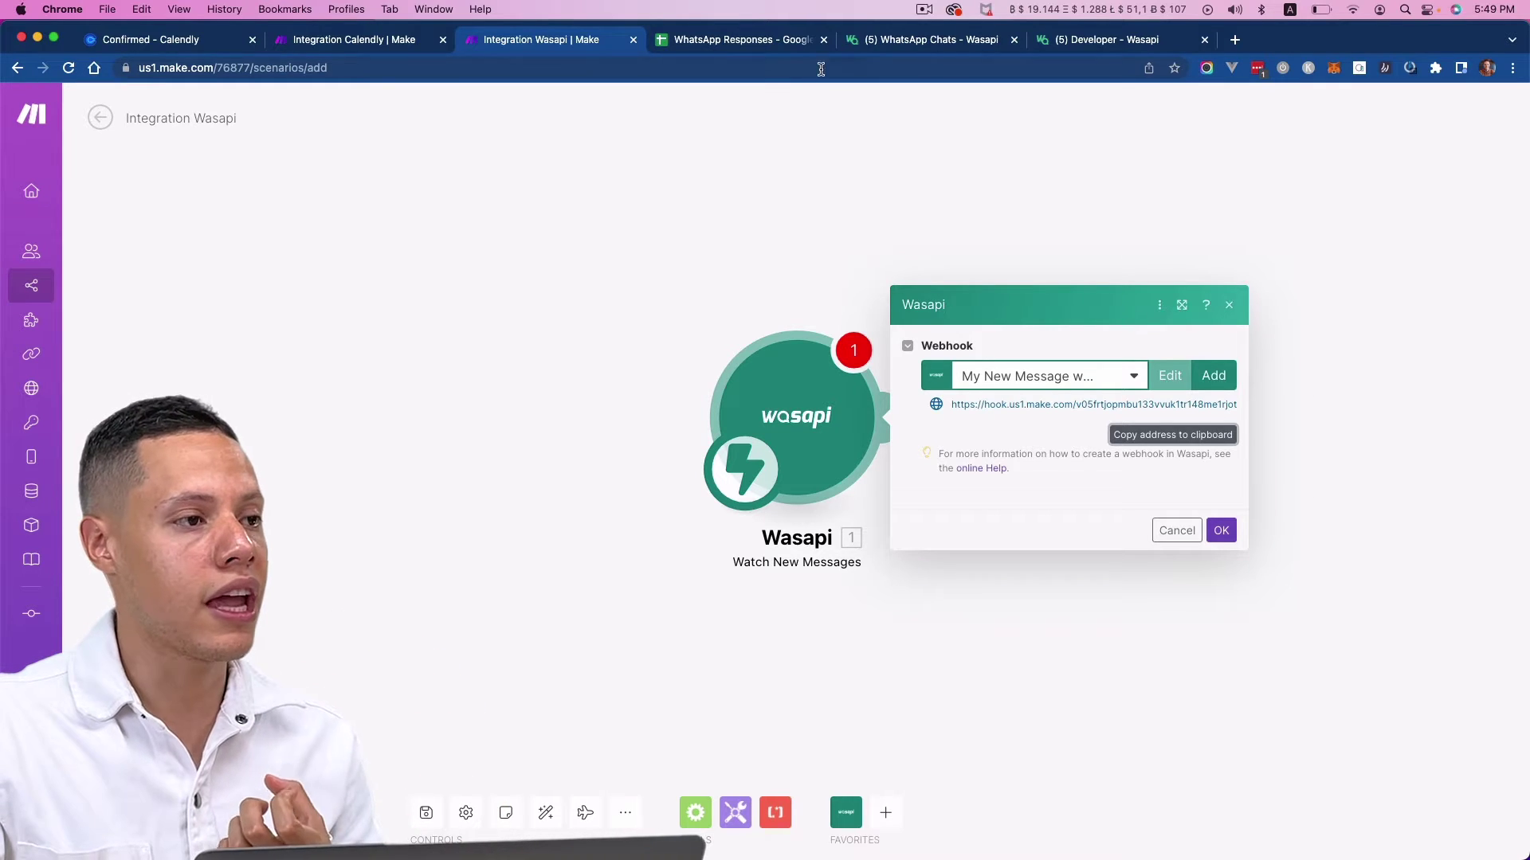
- In Wasapi developer settings, dismiss the new API key notice and scroll to Webhooks (Notifications)
left_click(1070, 42)
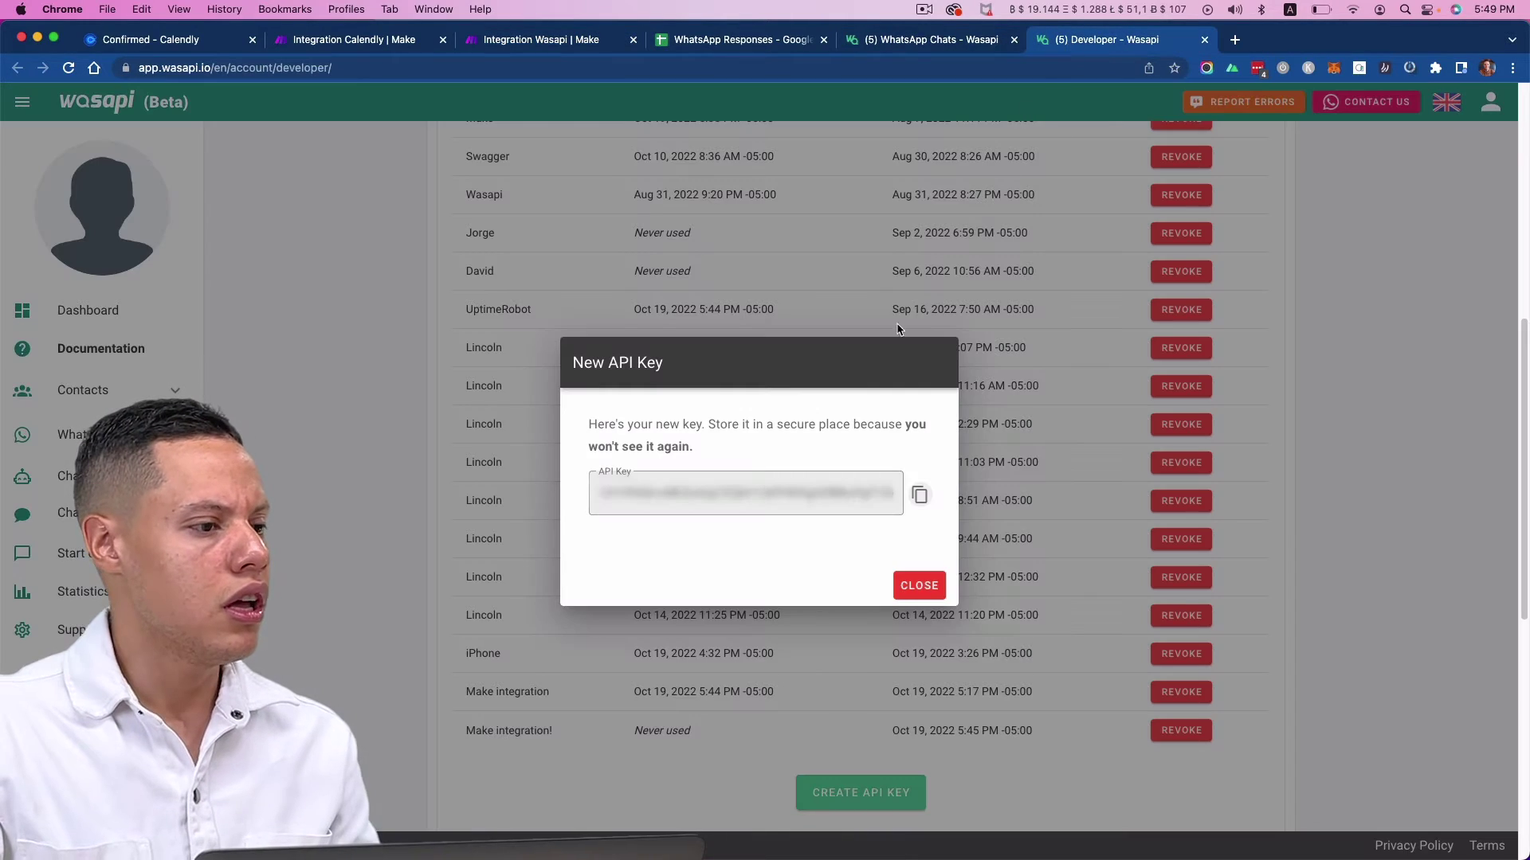
left_click(919, 591)
scroll(917, 590, "down", 8)
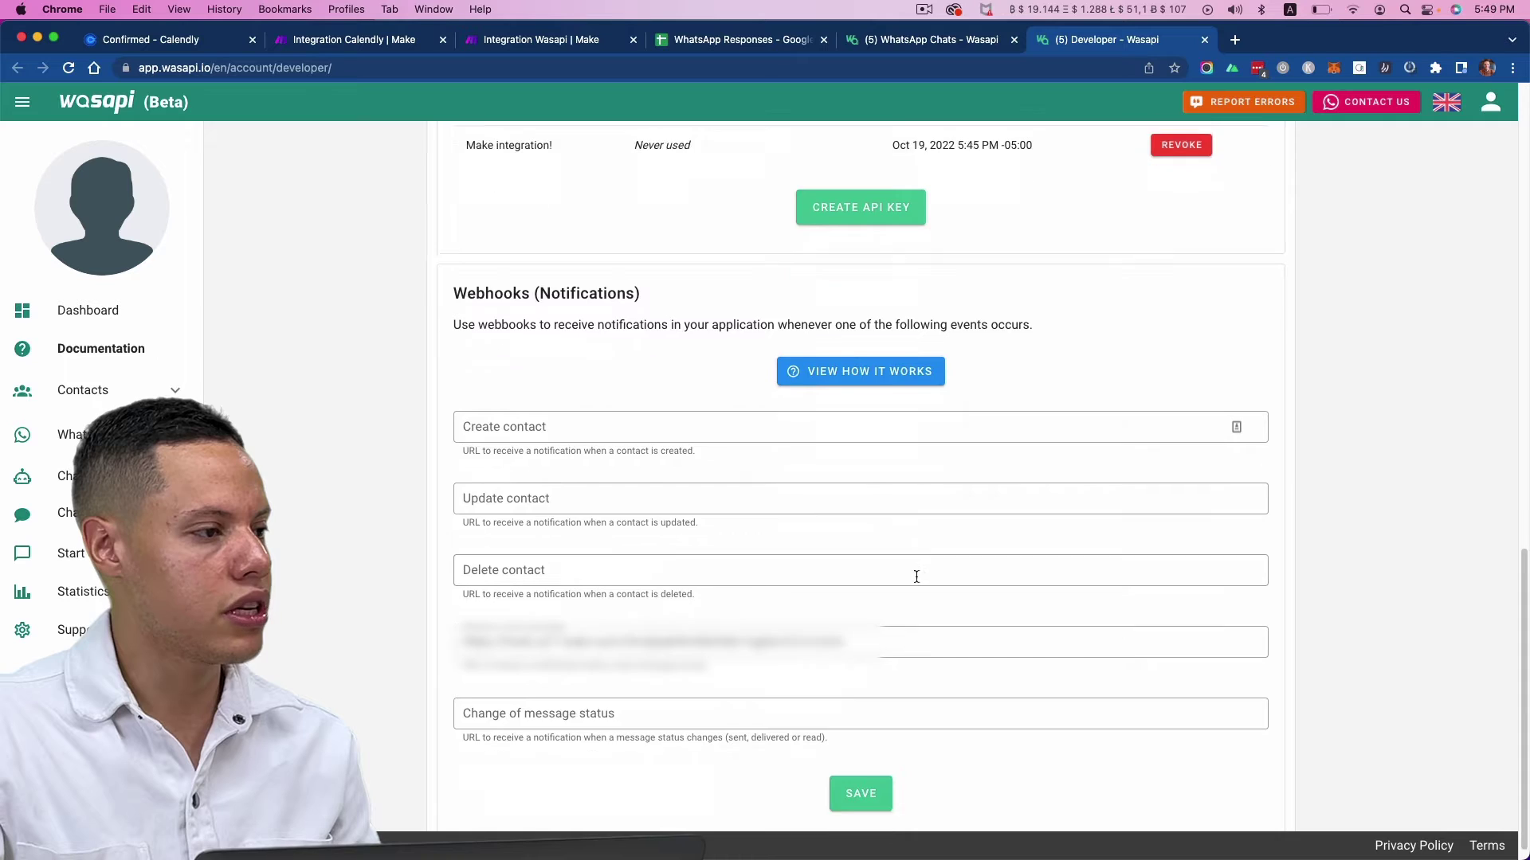
left_click_drag(456, 274, 681, 296)
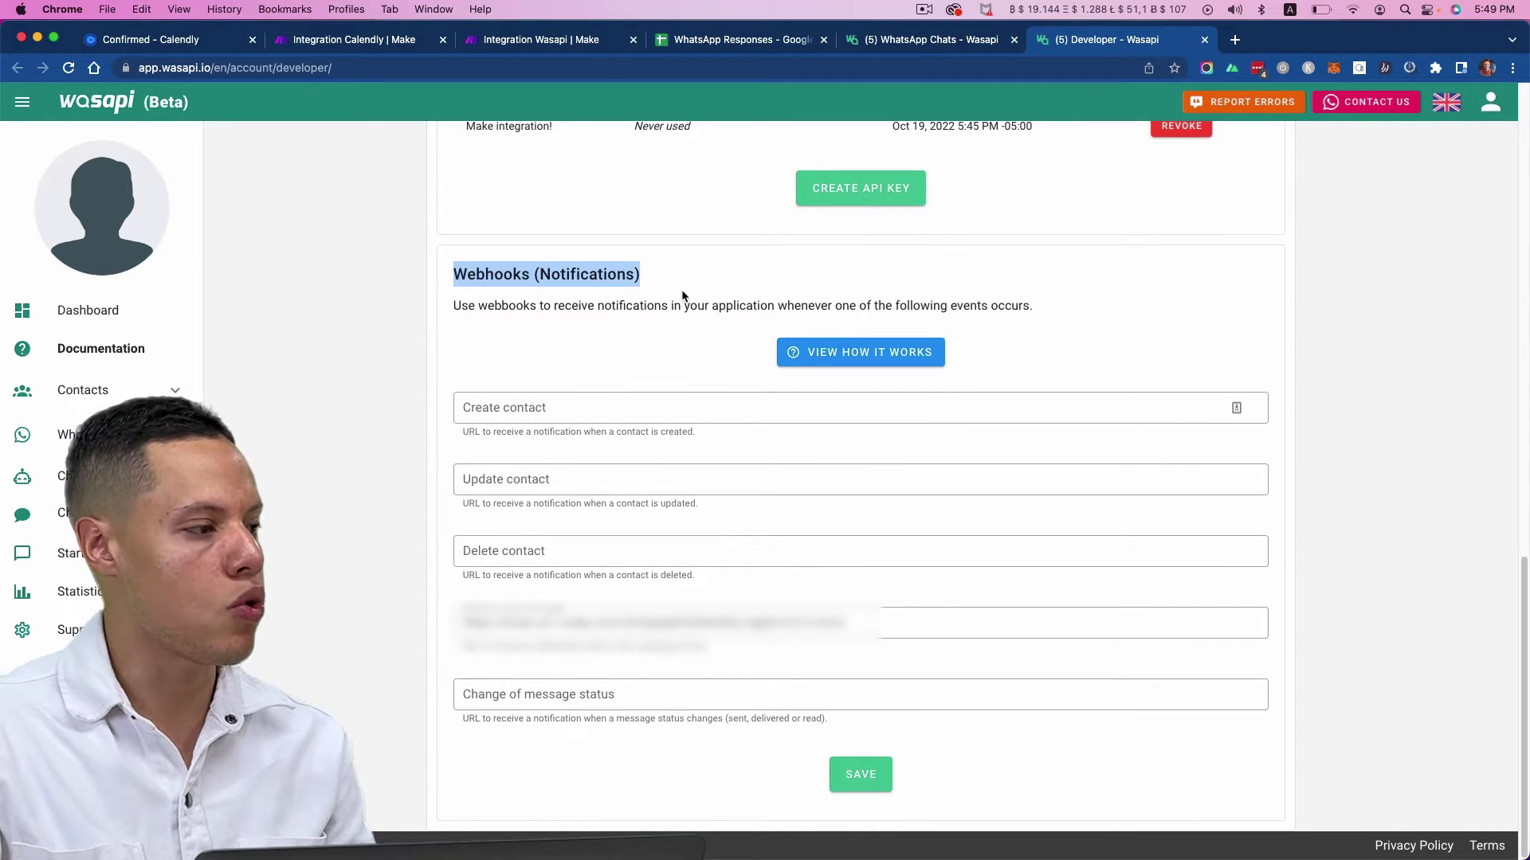
left_click(682, 297)
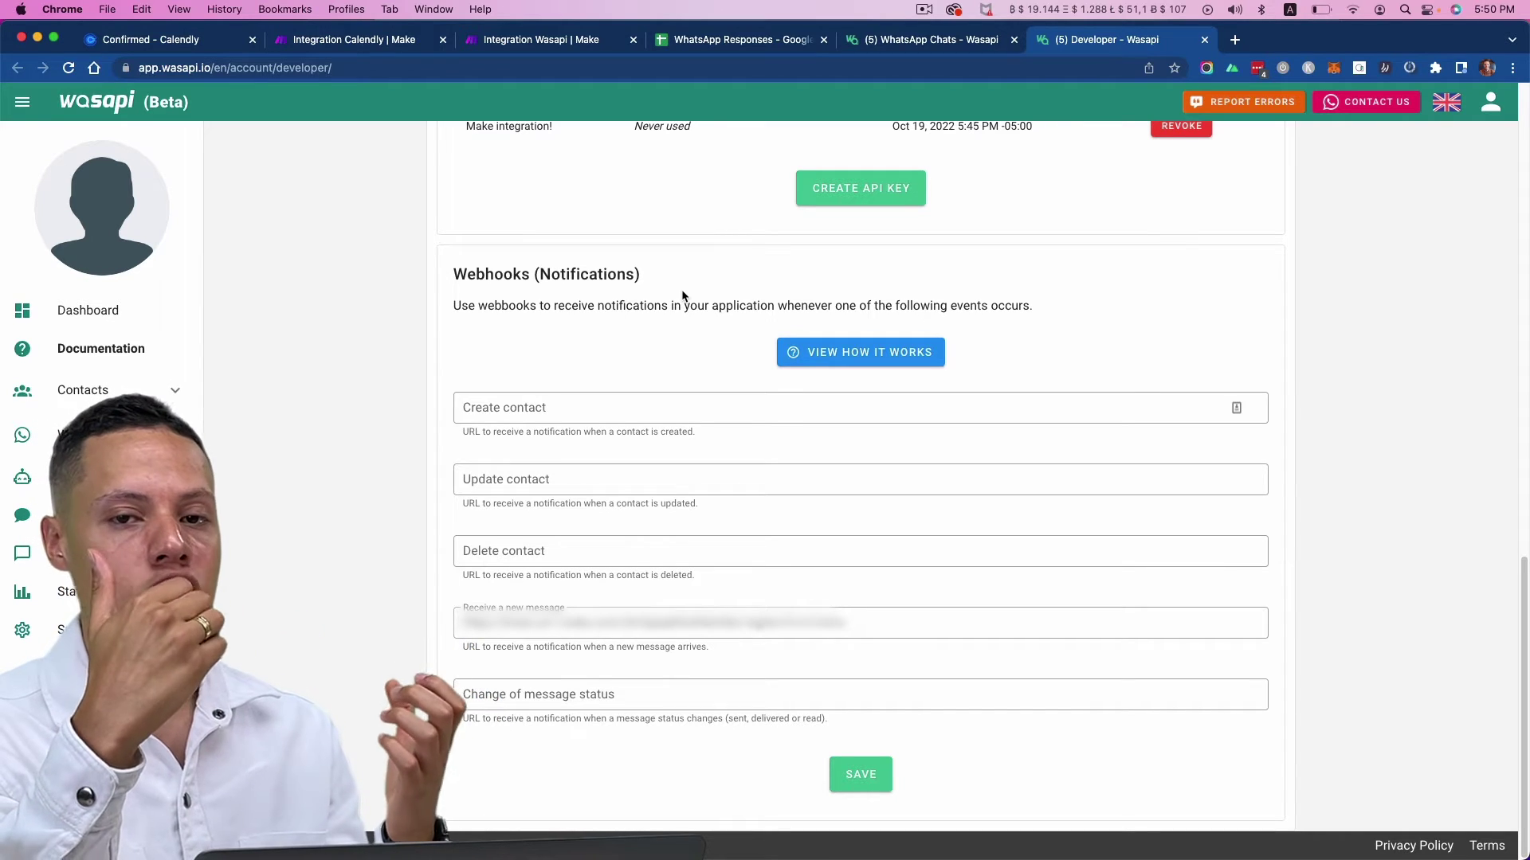
- Replace the Receive a new message URL with the Make hook URL and save the settings
left_click(635, 623)
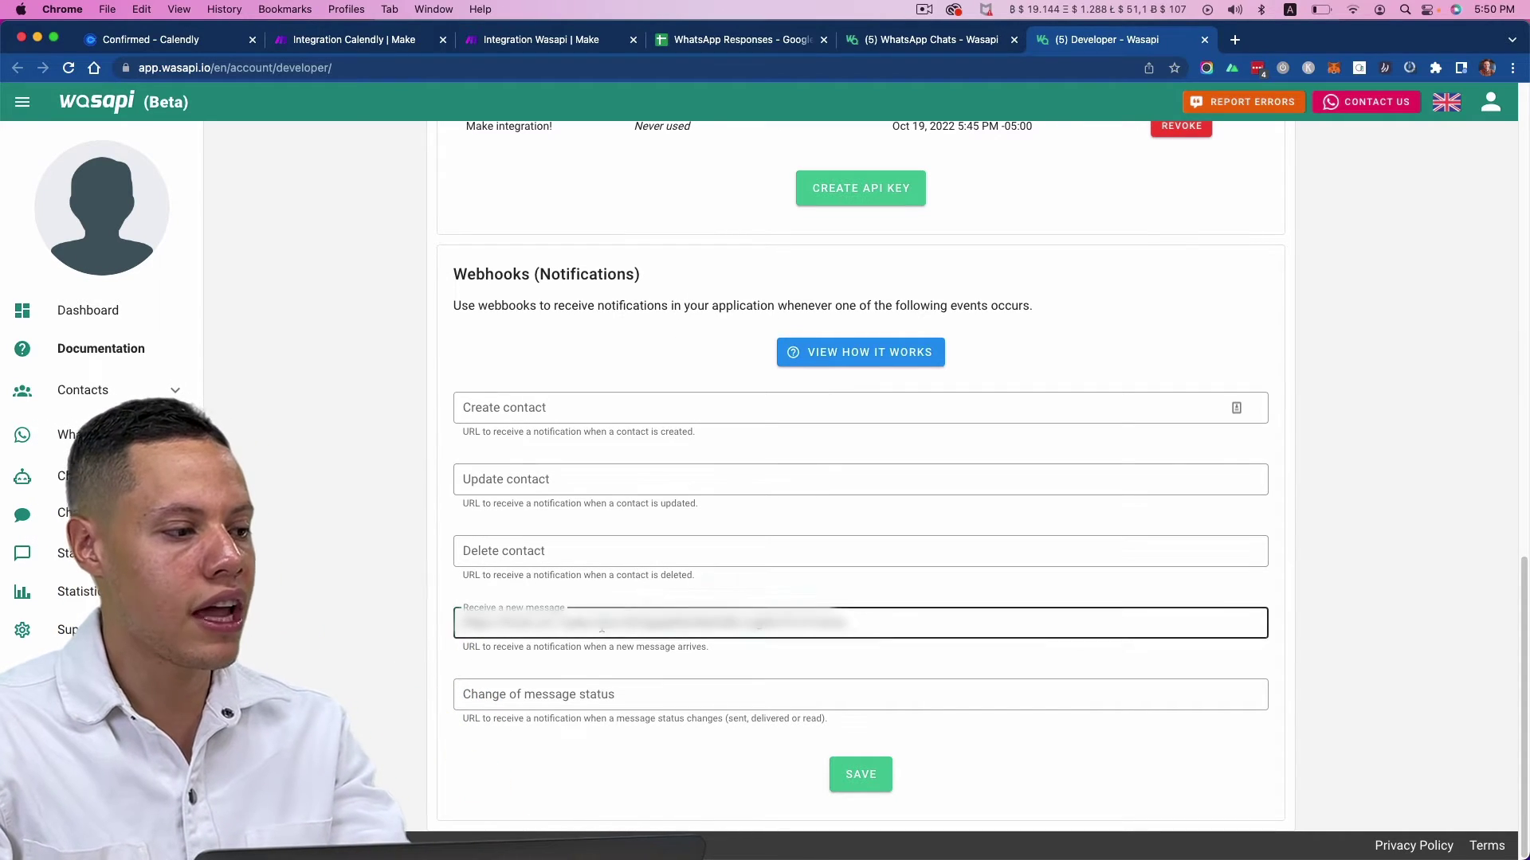
key("super+a")
key("super+v")
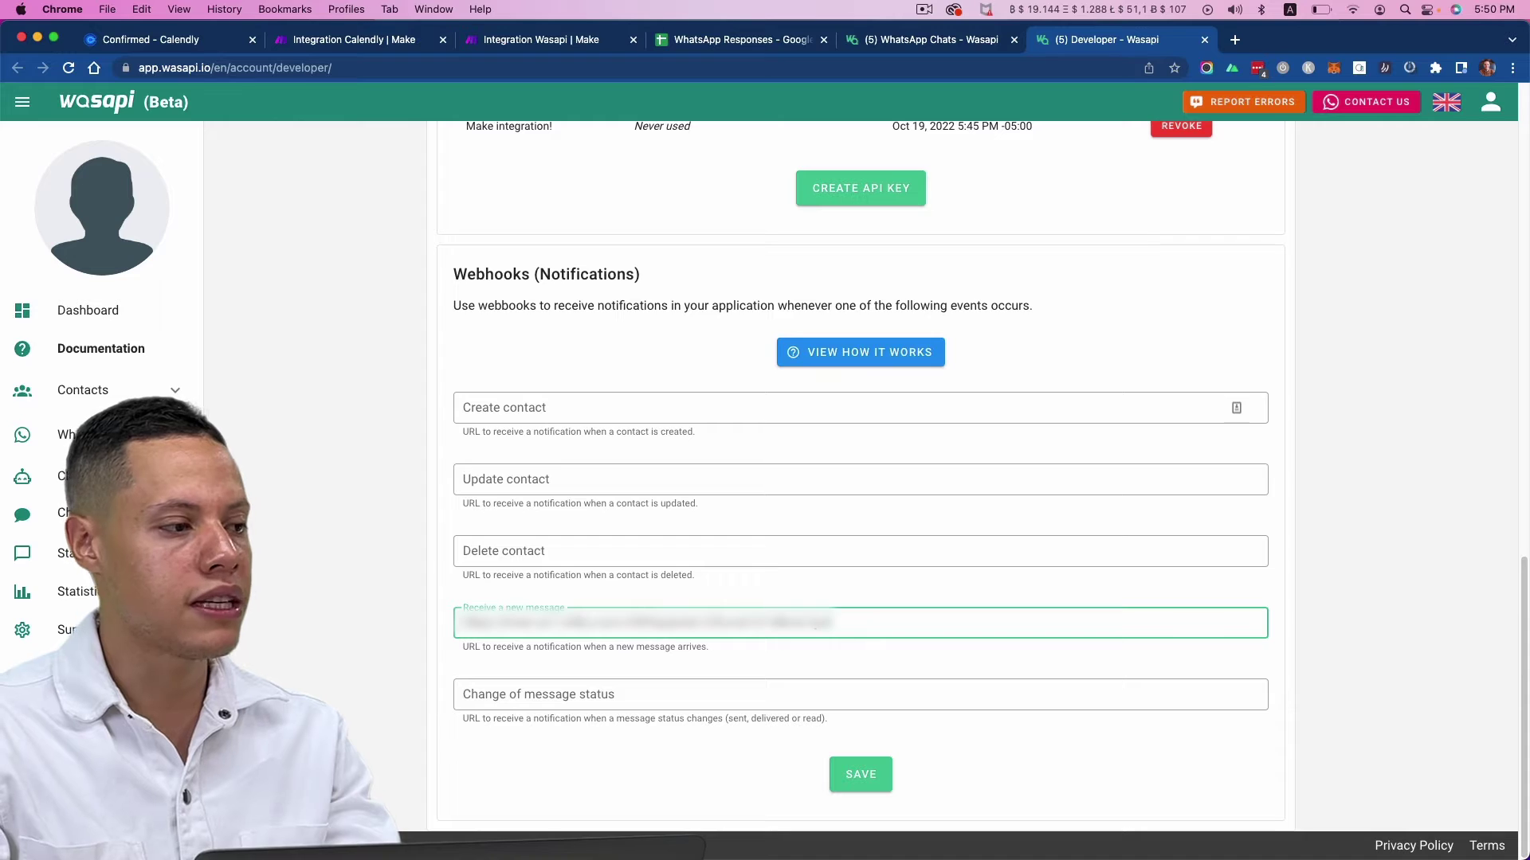
left_click_drag(451, 274, 615, 283)
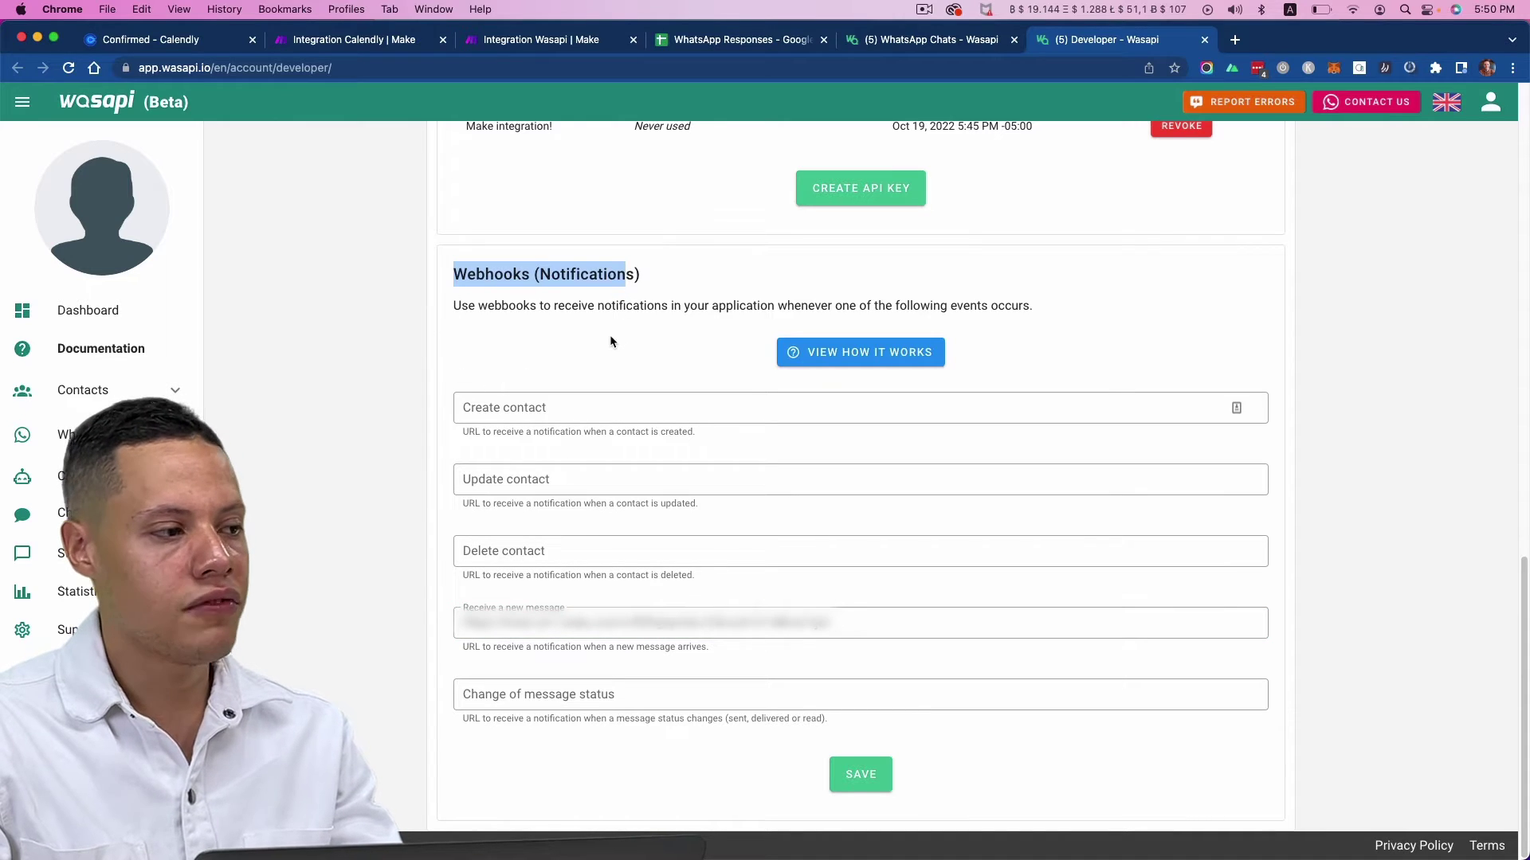
left_click(508, 410)
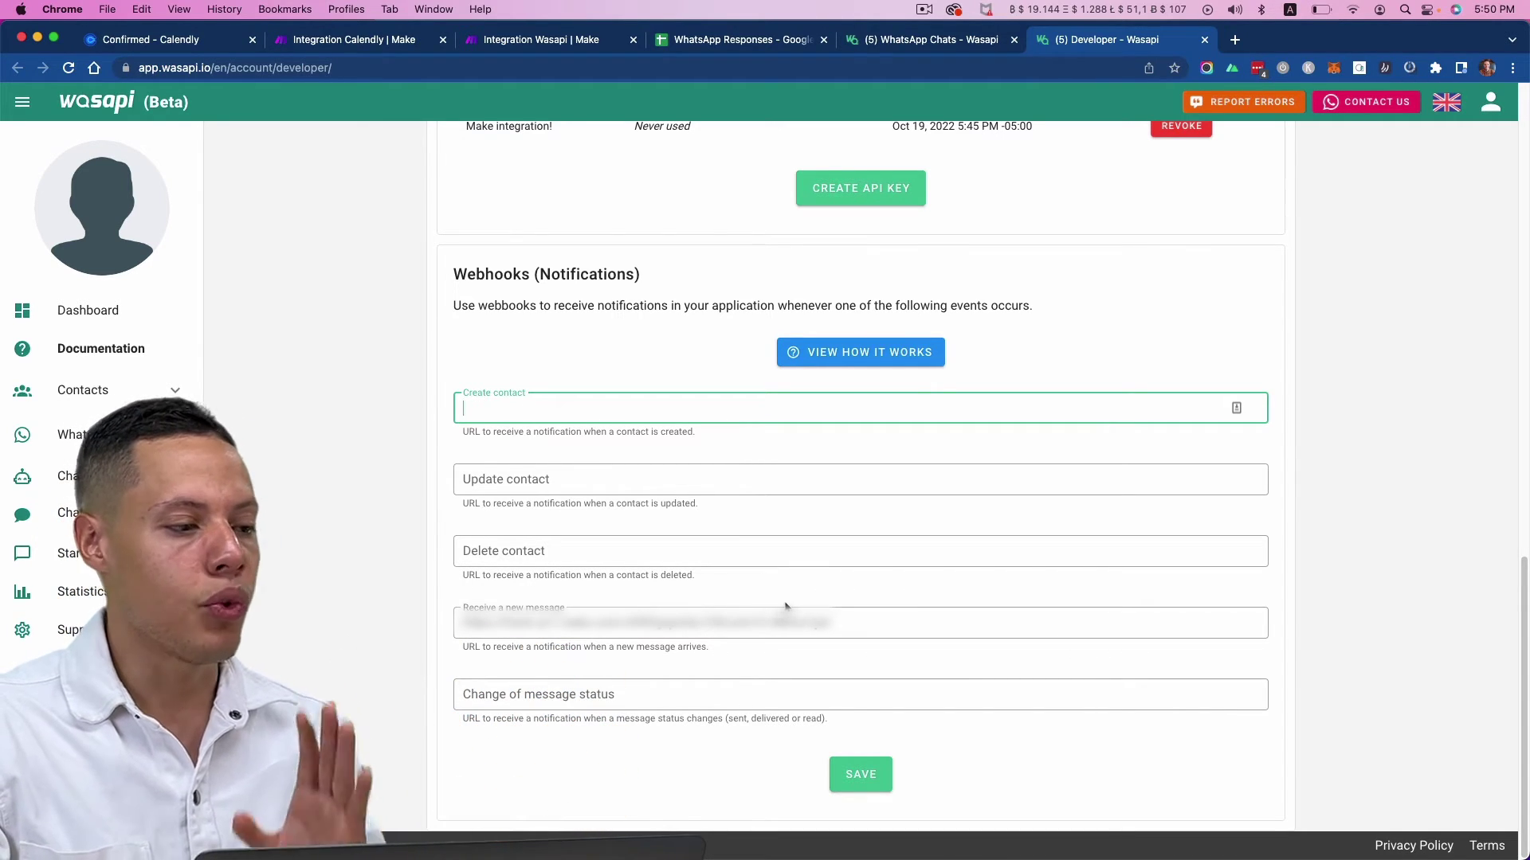
left_click(881, 770)
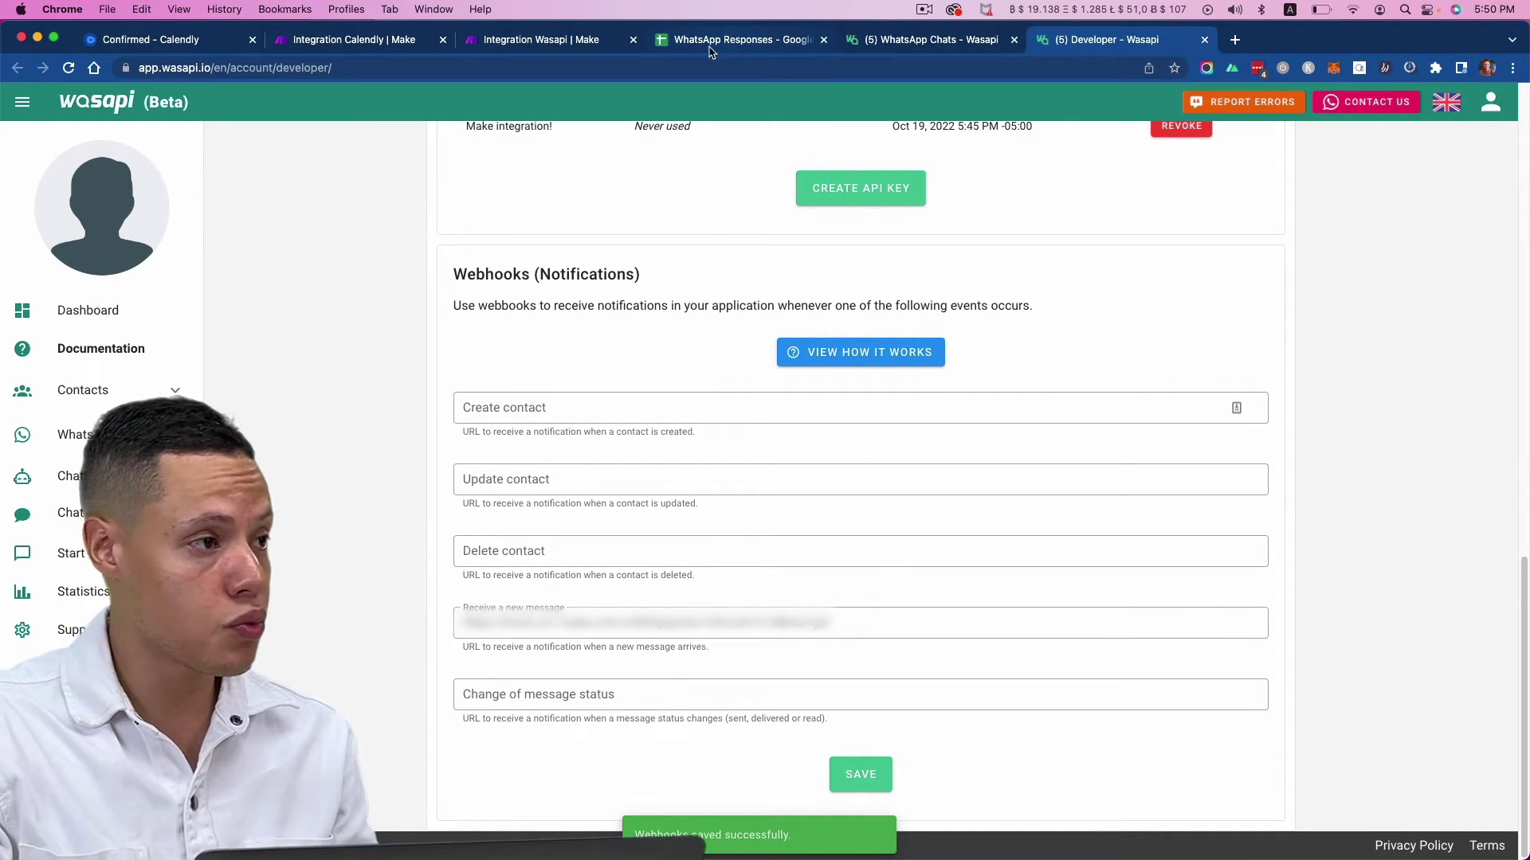
left_click(542, 39)
- Close the webhook dialog, then try running and saving the scenario, dismissing the module warnings
left_click(590, 627)
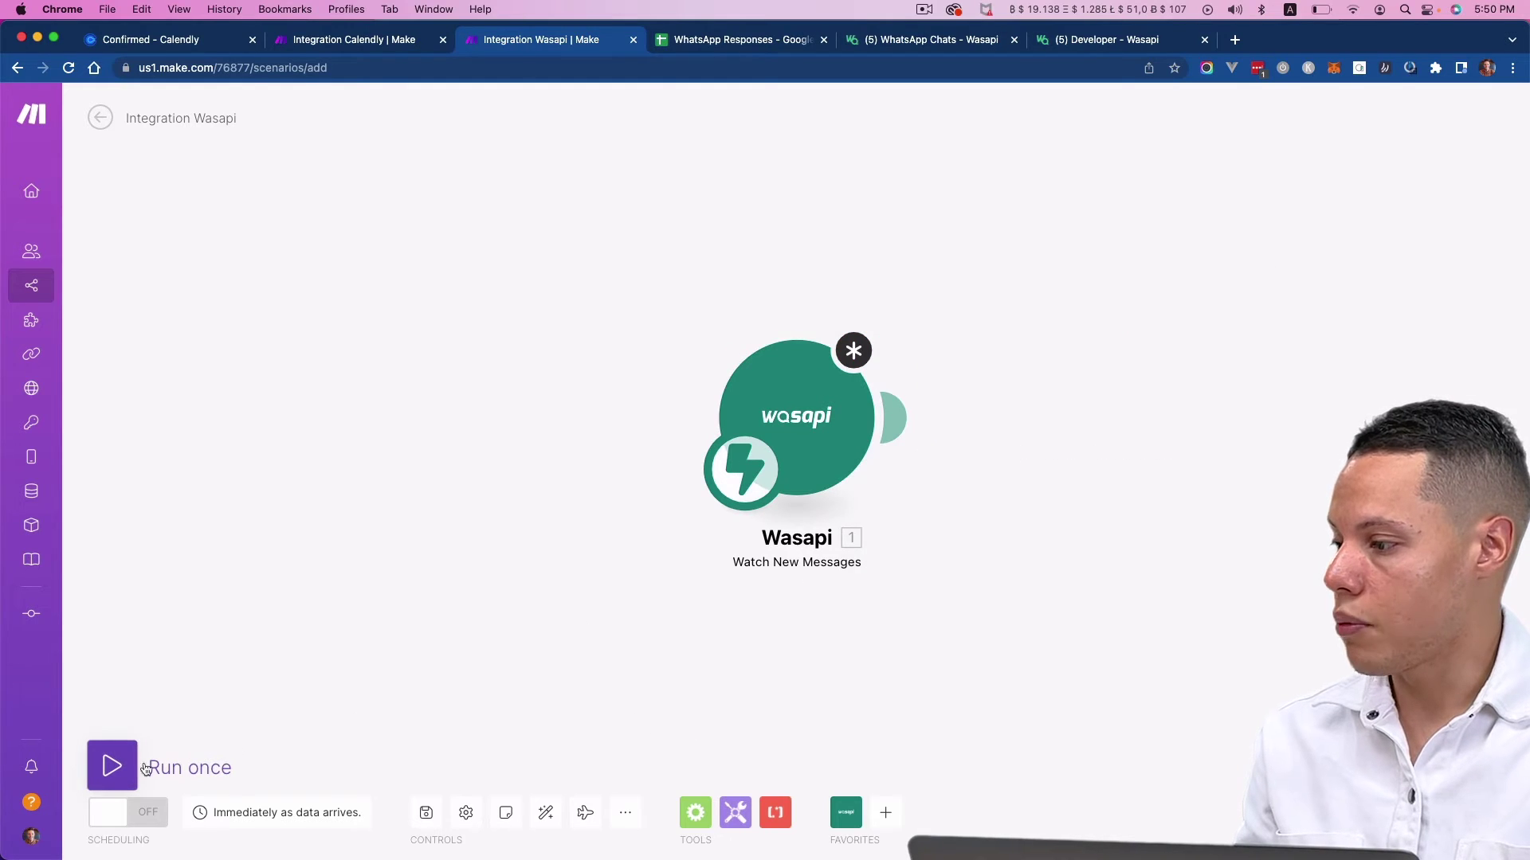
left_click(112, 765)
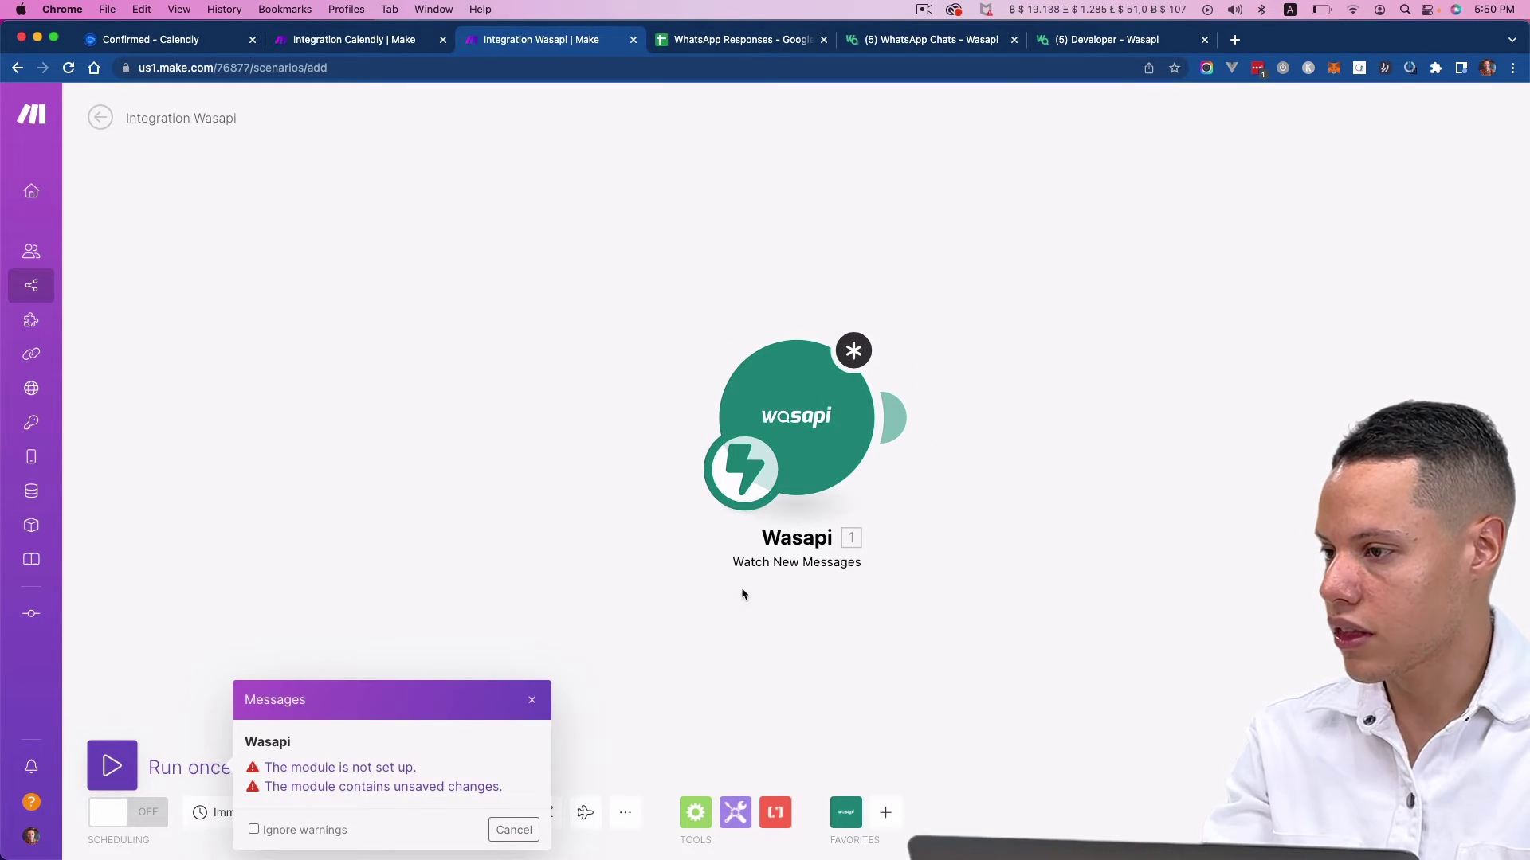
left_click(517, 829)
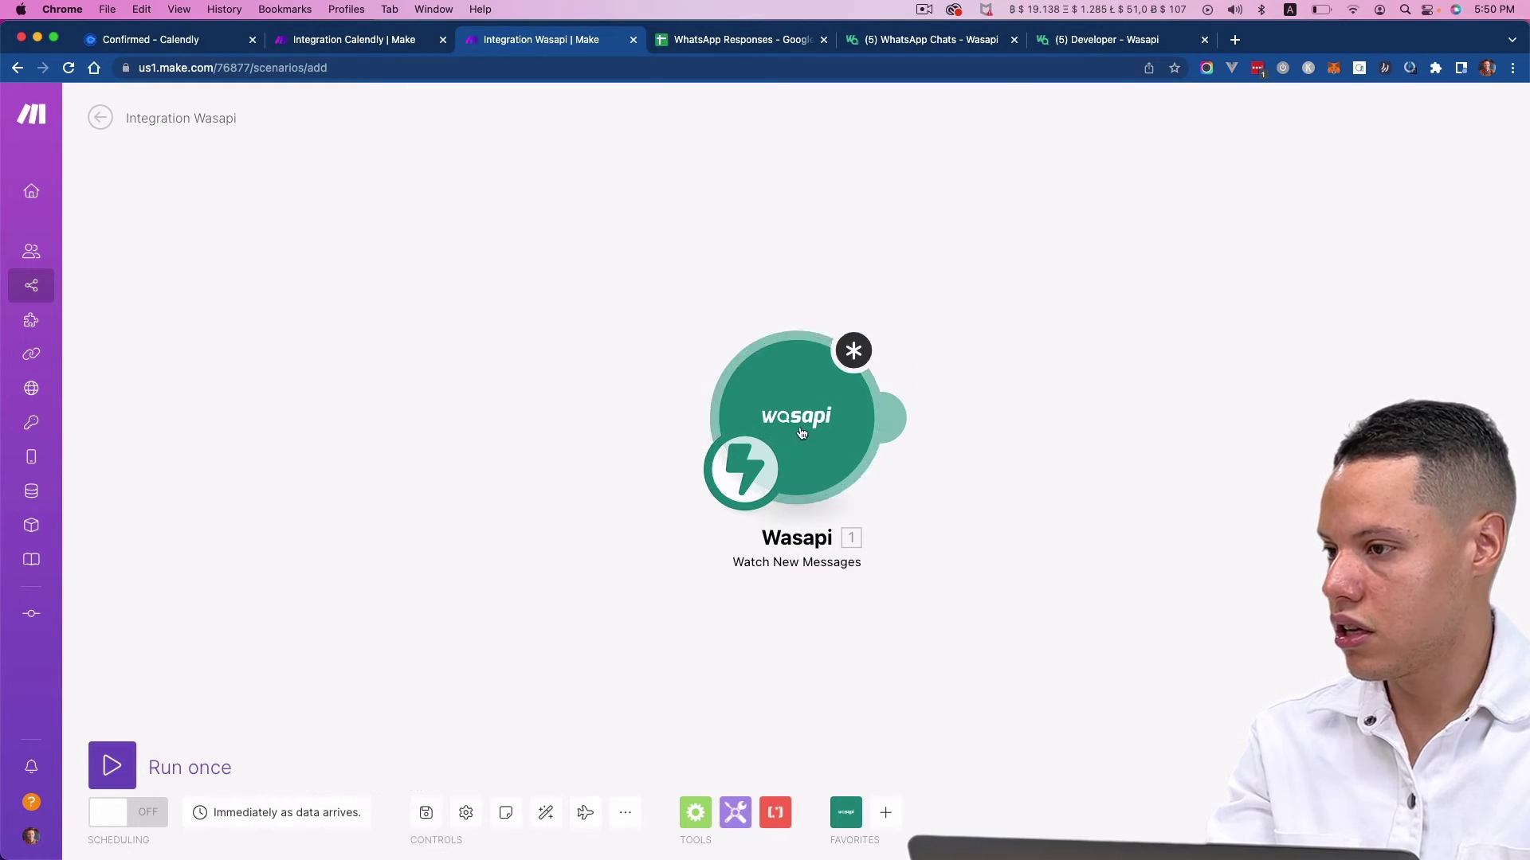
left_click(426, 813)
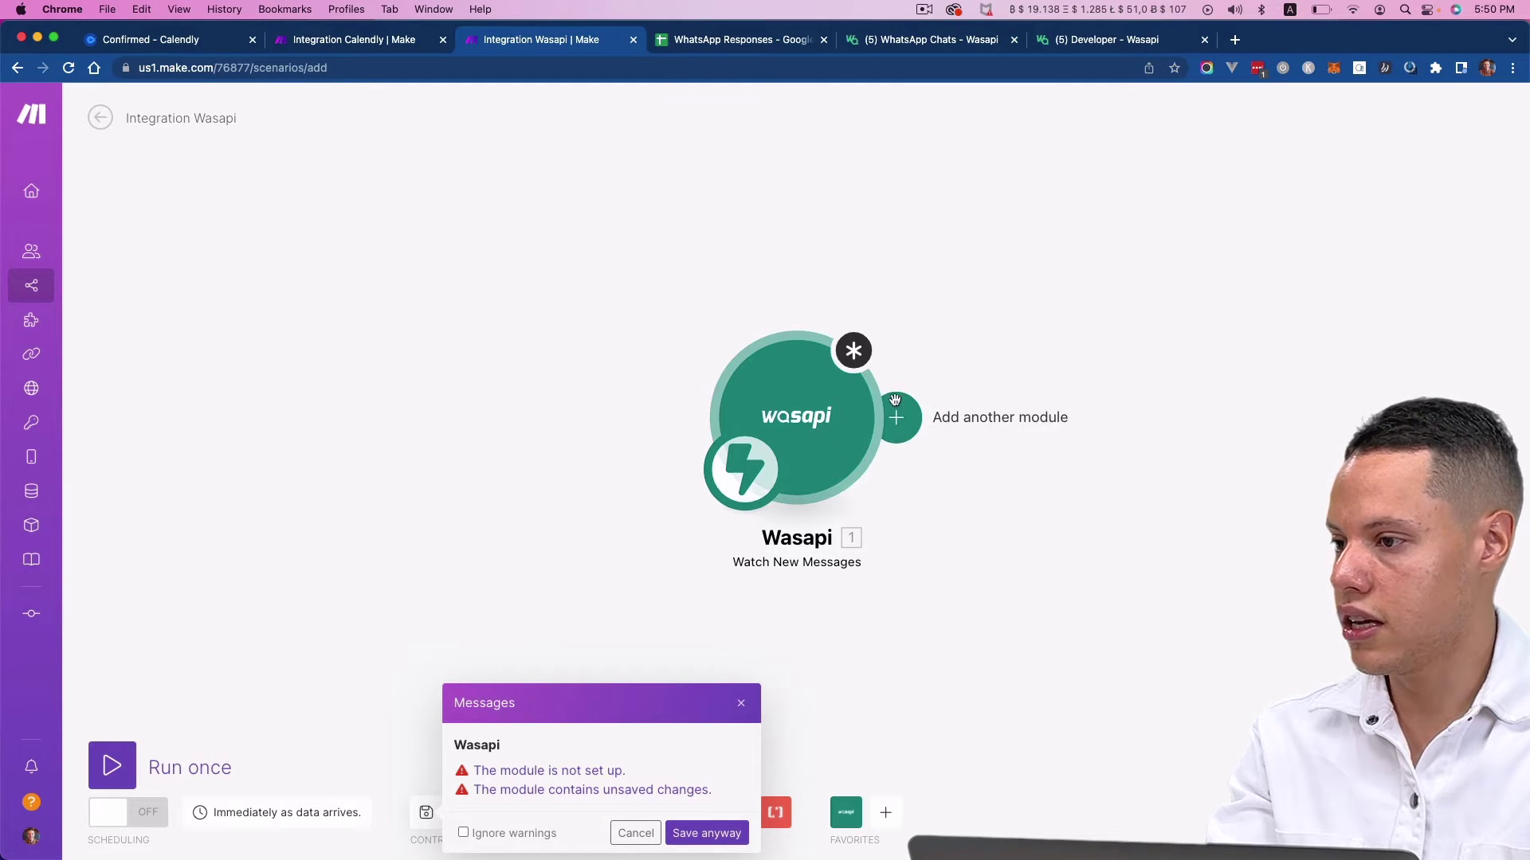
left_click(867, 413)
left_click(864, 410)
left_click(1171, 527)
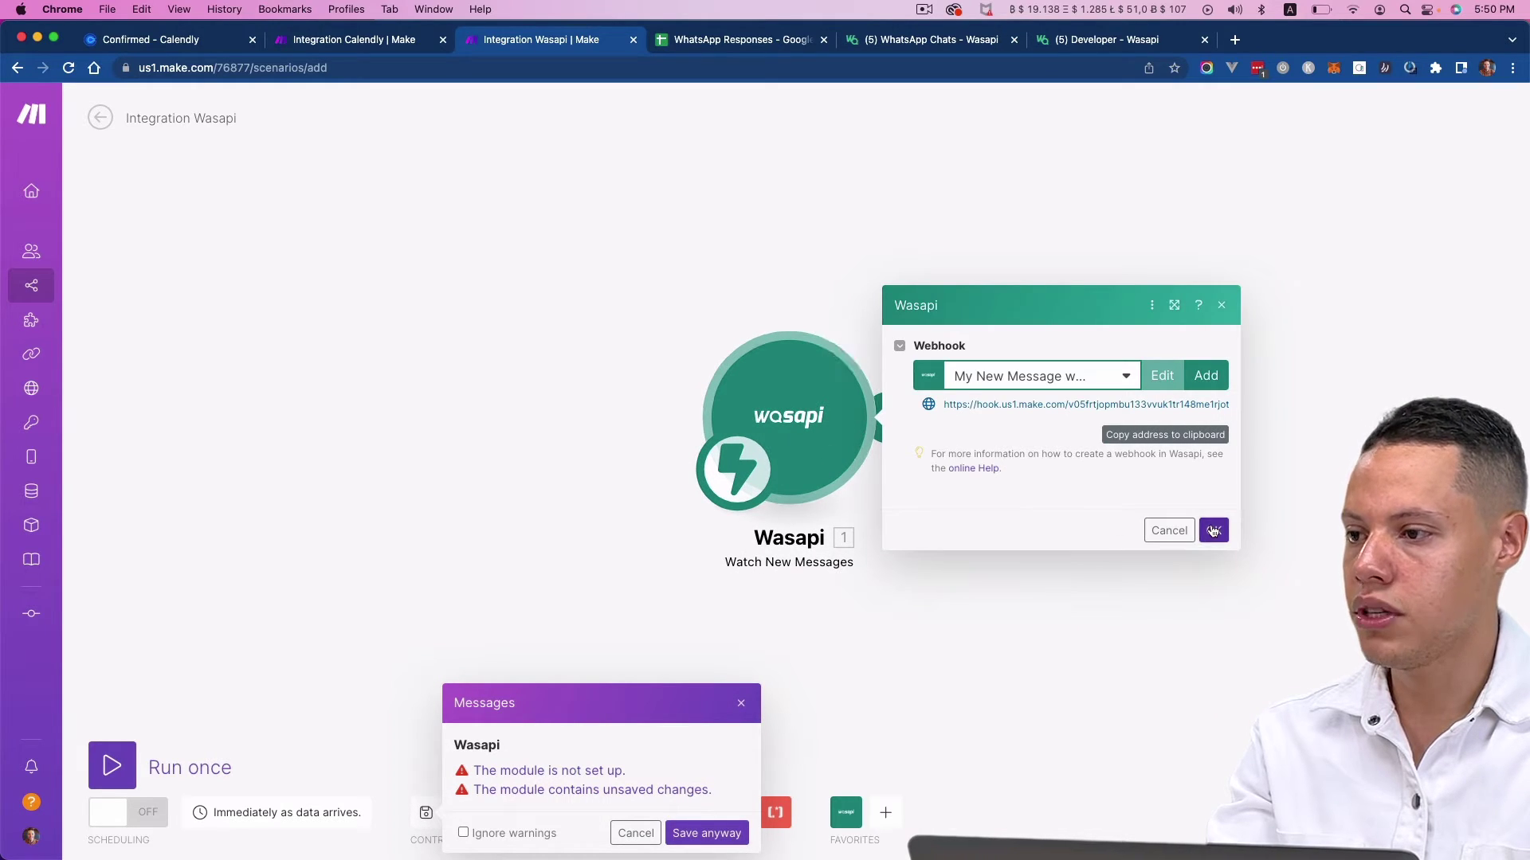
left_click(635, 832)
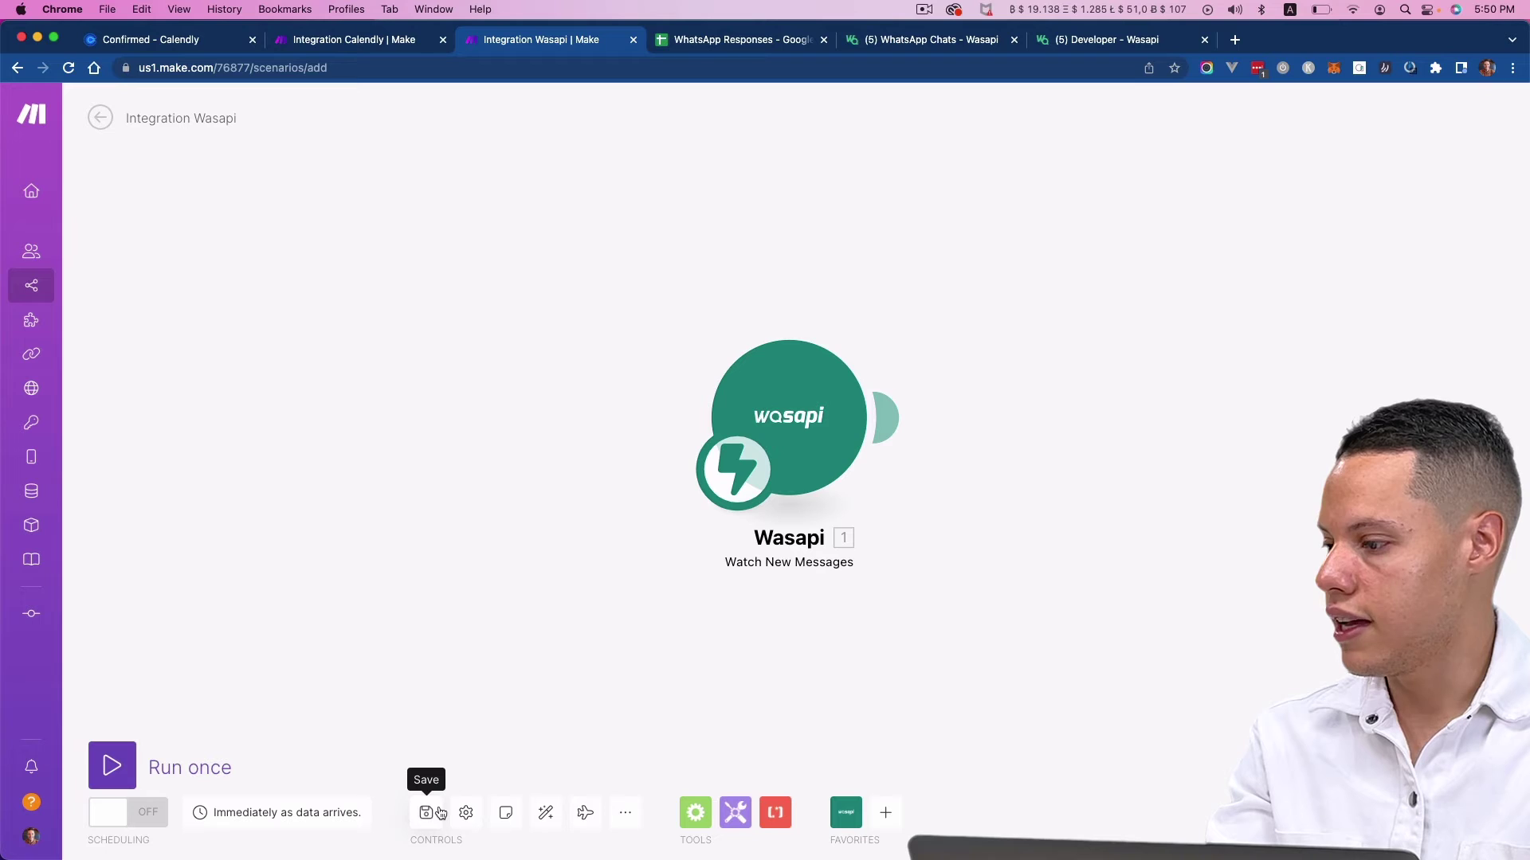
- Run the scenario once and send 'Hey Juanes!' from WhatsApp as a test message
left_click(177, 765)
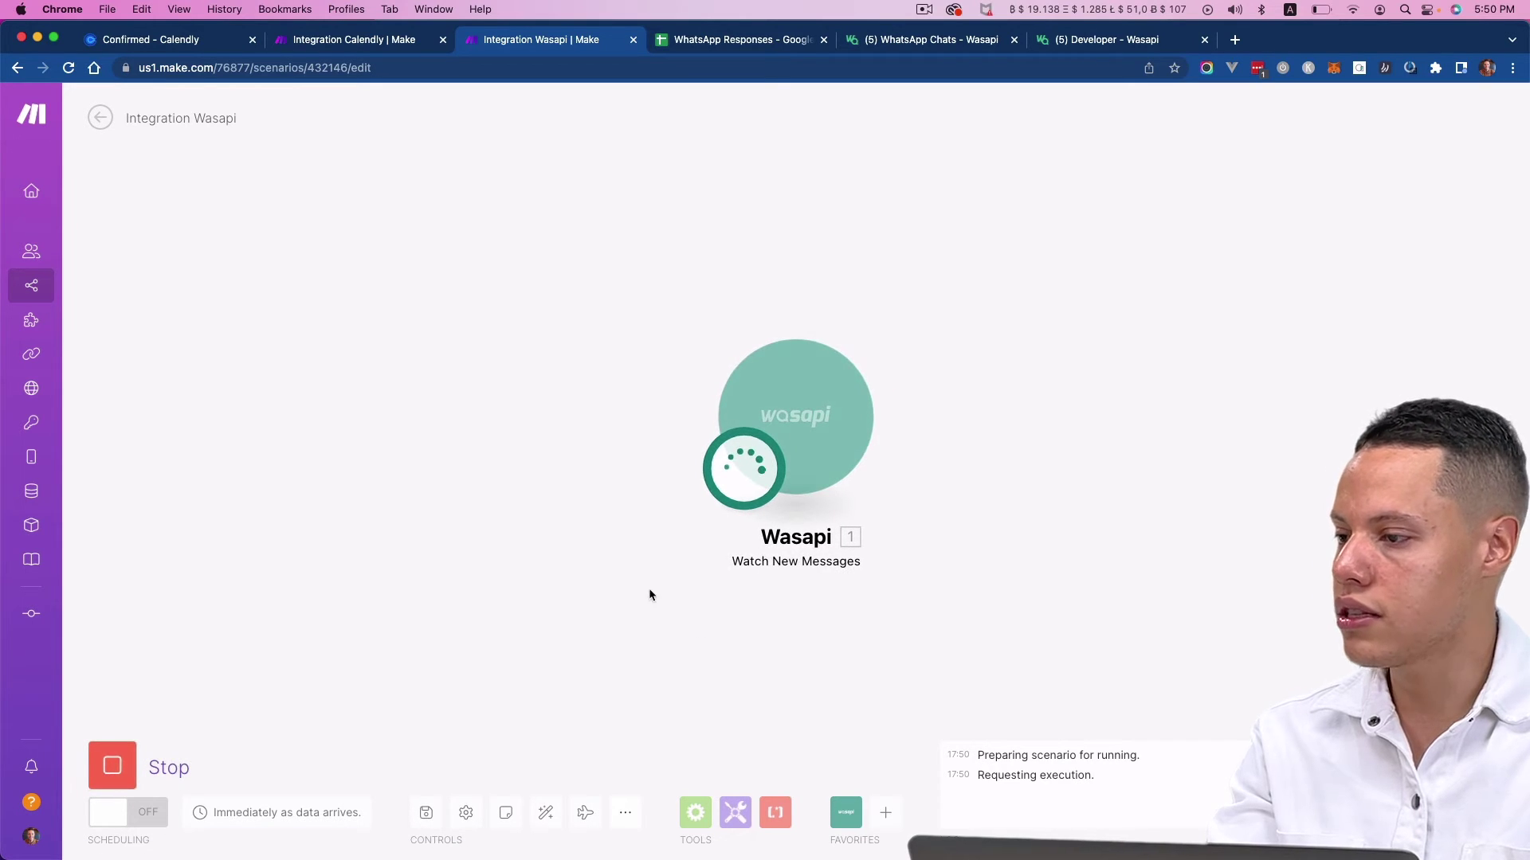
key("super+Tab")
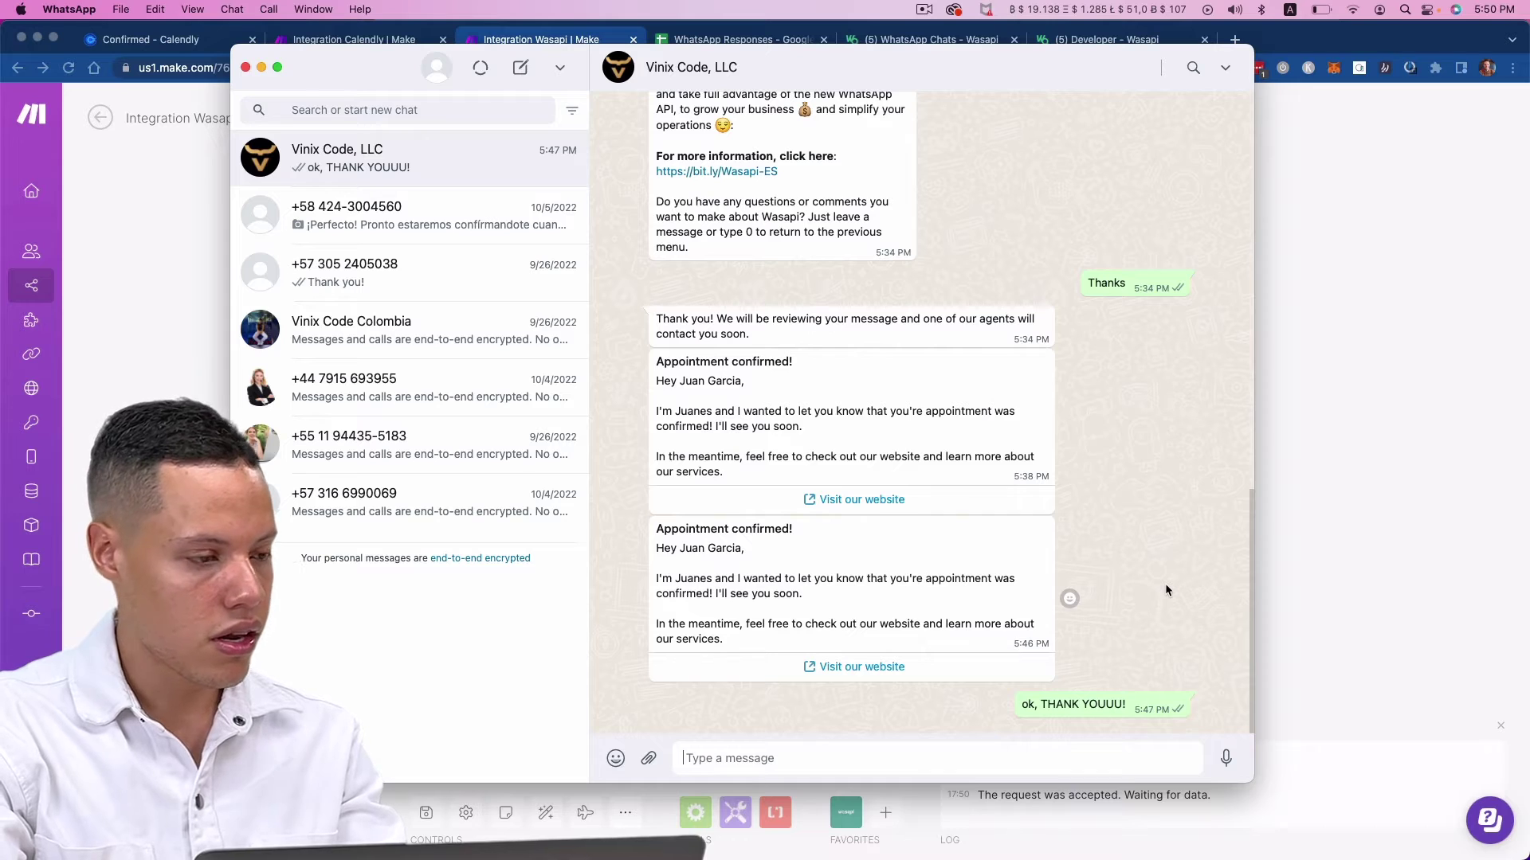
type("Hey Juanes!")
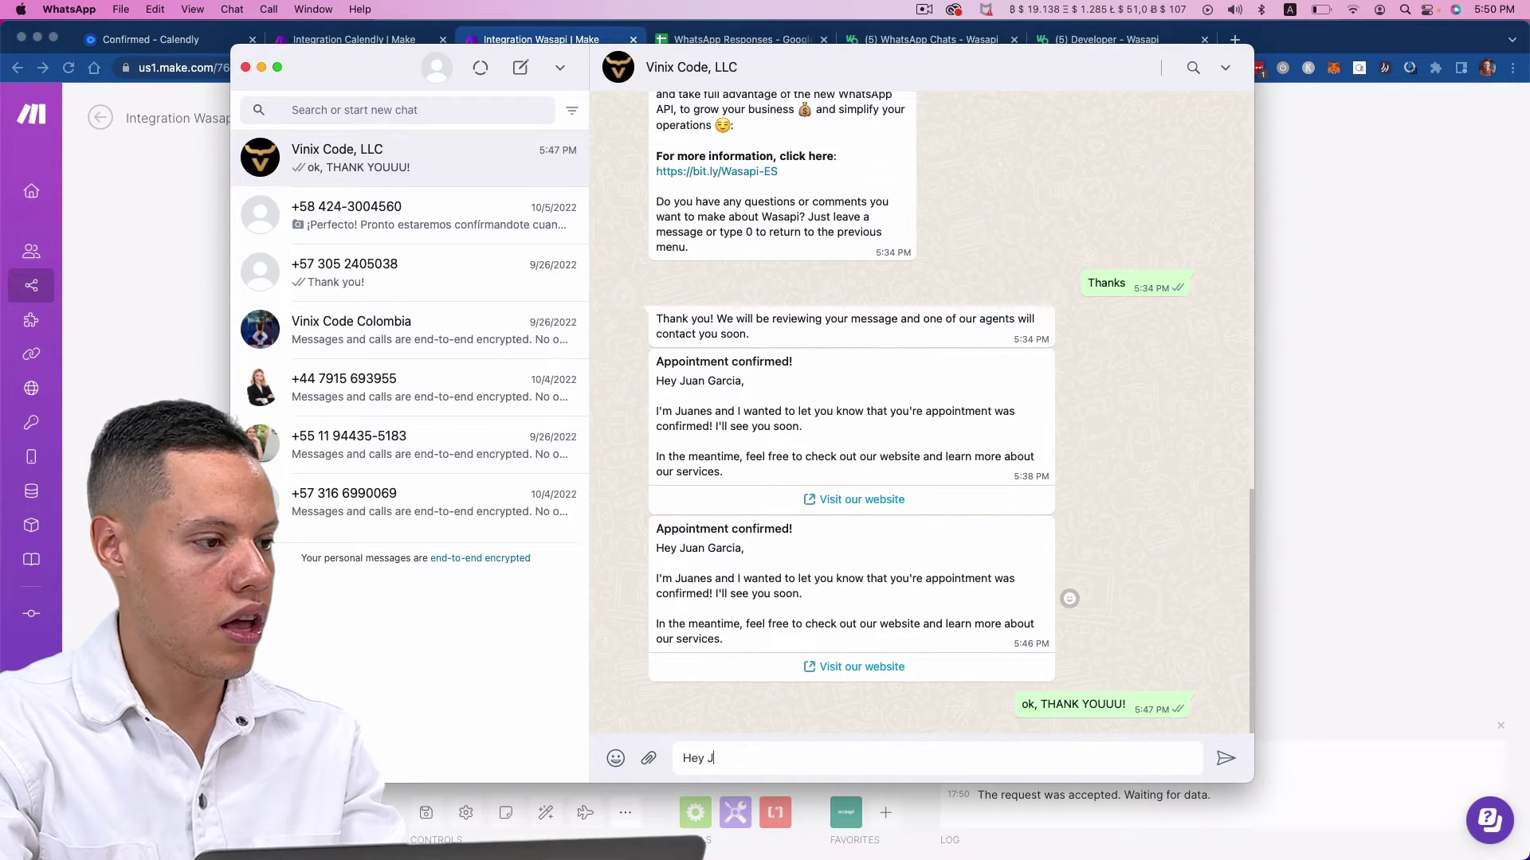
key("Return")
- Inspect the trigger's captured bundle, checking the message text and the sender's wa_id
left_click(1255, 538)
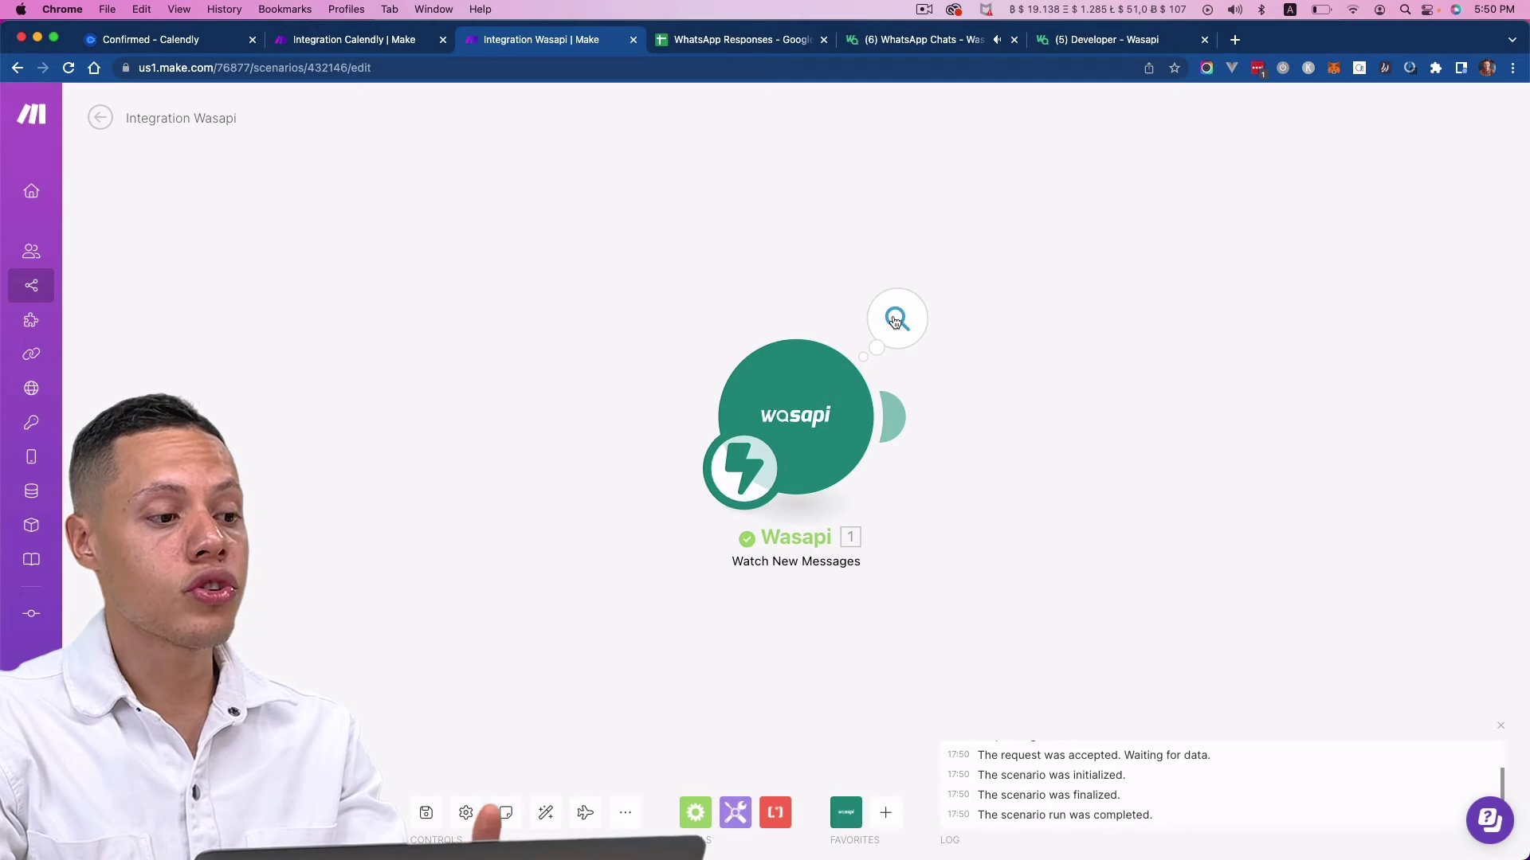
left_click(895, 321)
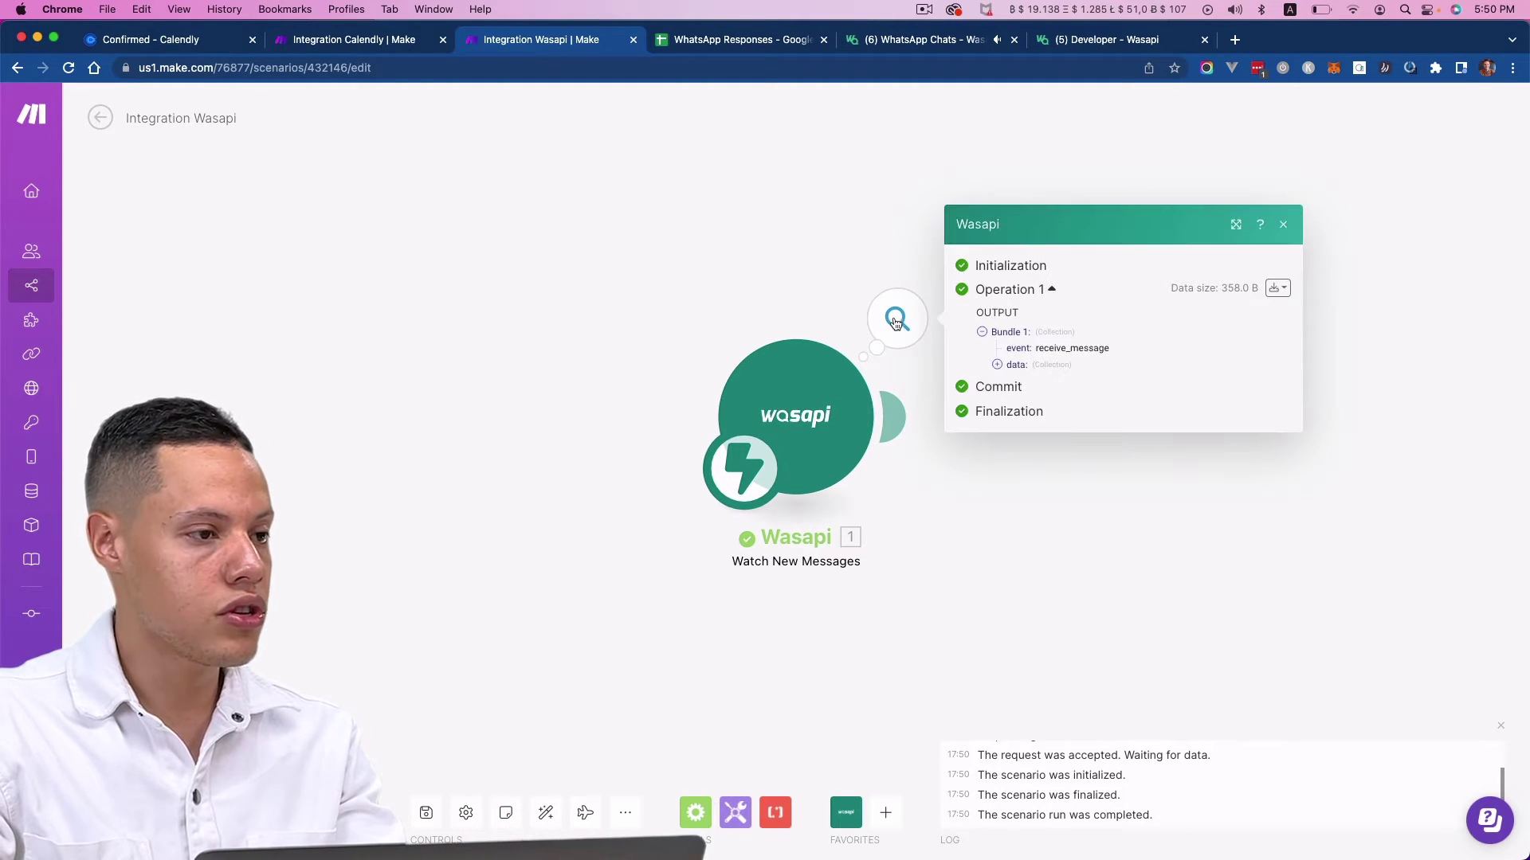
left_click(996, 365)
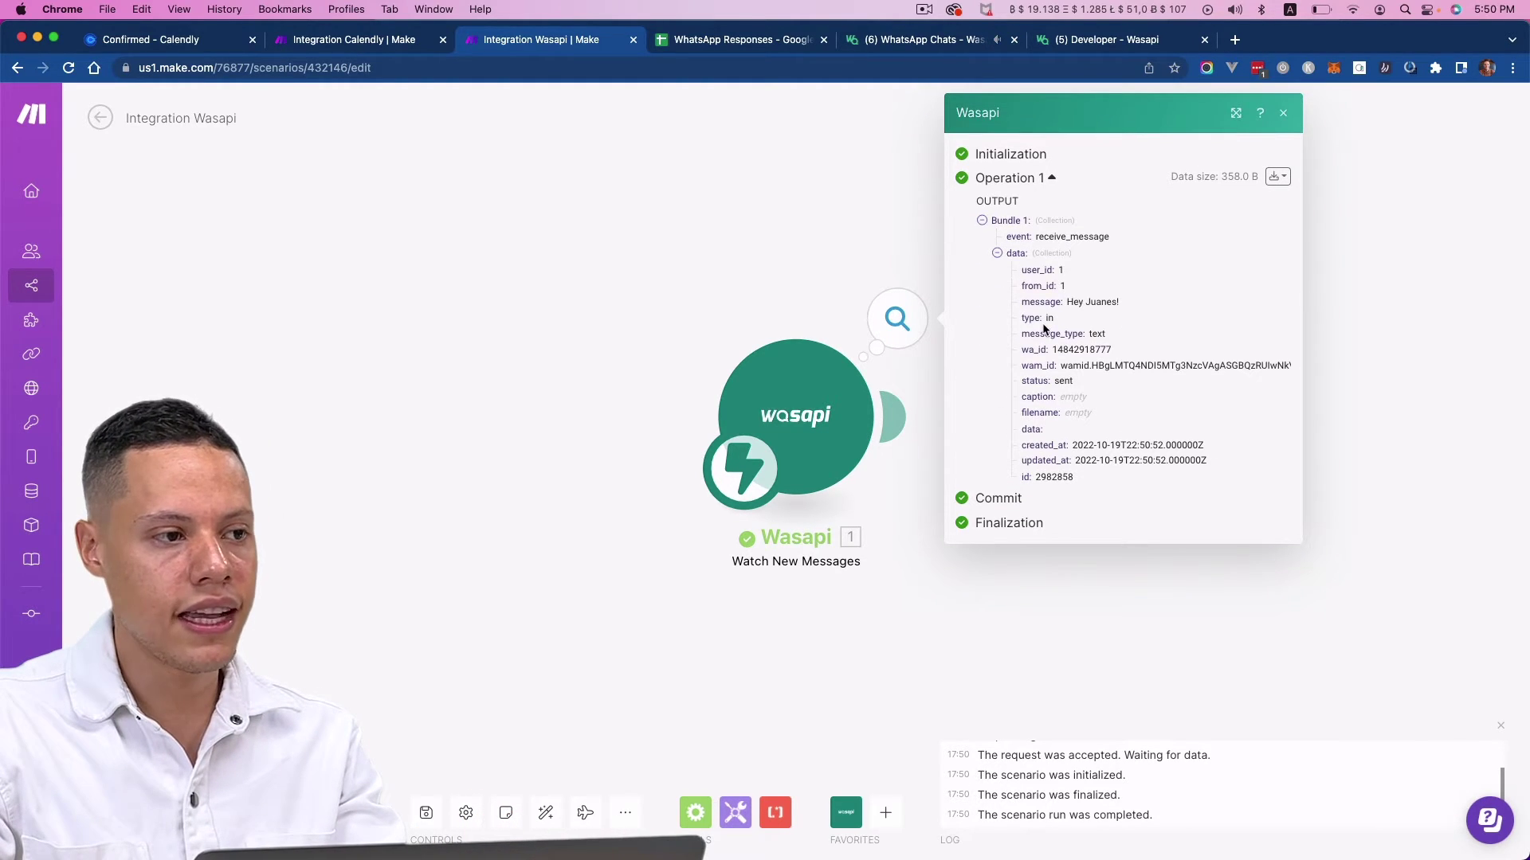
left_click_drag(1067, 301, 1217, 312)
left_click(1054, 348)
left_click_drag(1054, 348, 1114, 352)
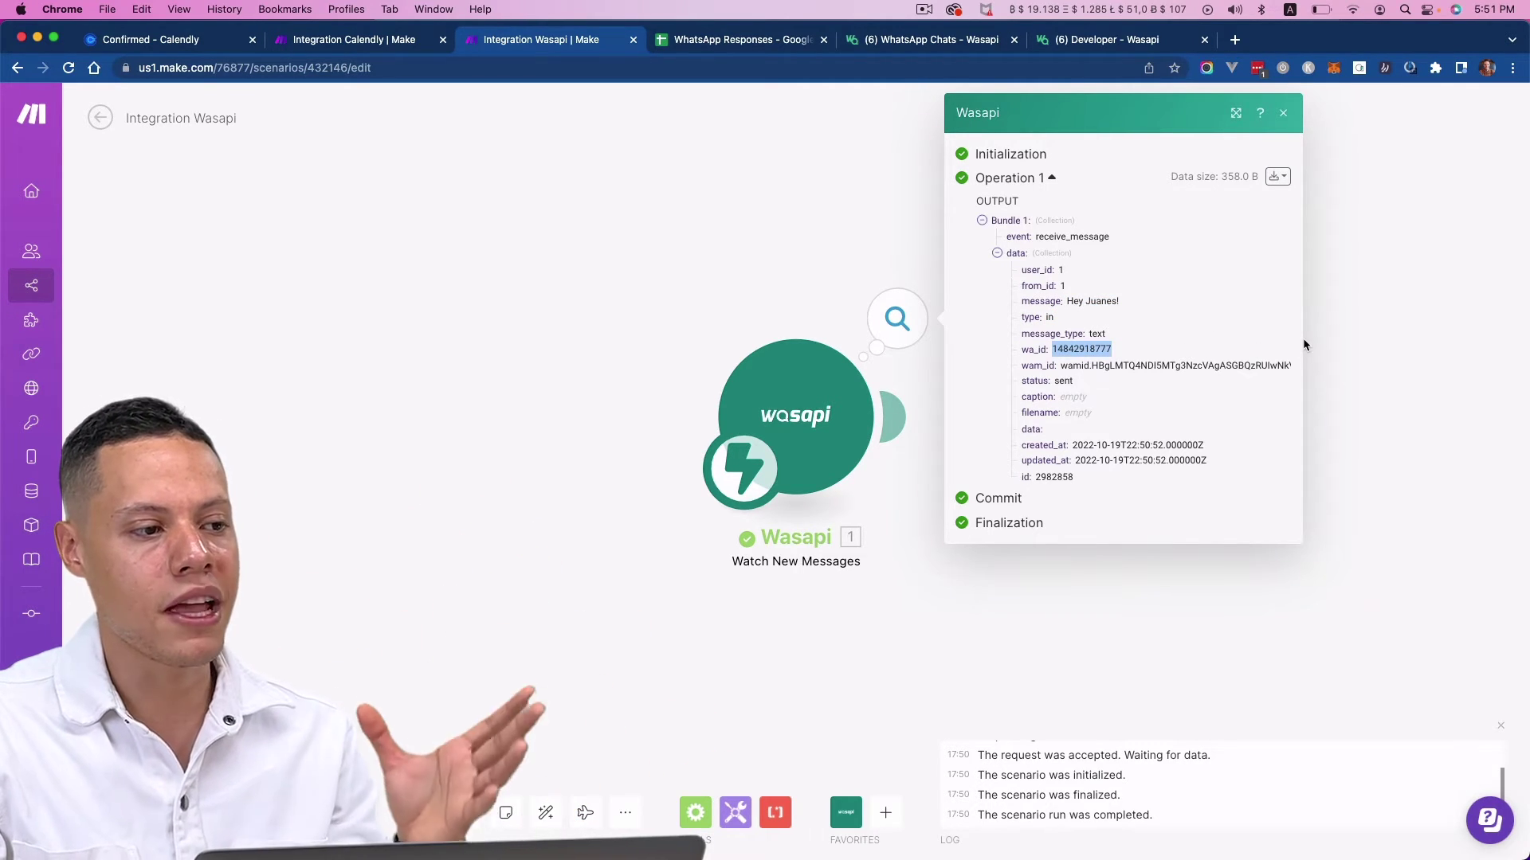
left_click(1378, 342)
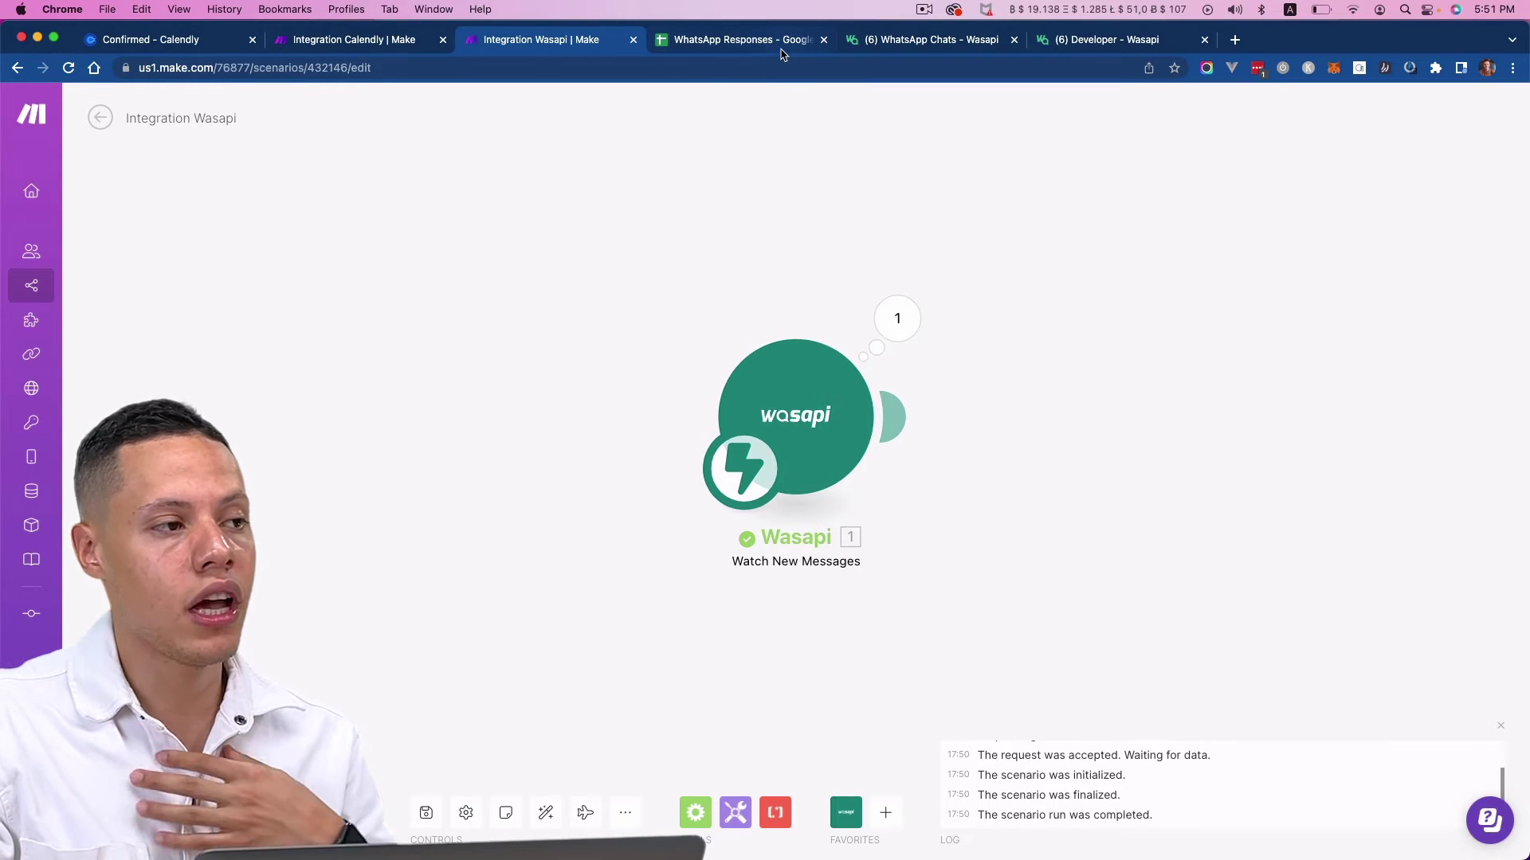
left_click(749, 40)
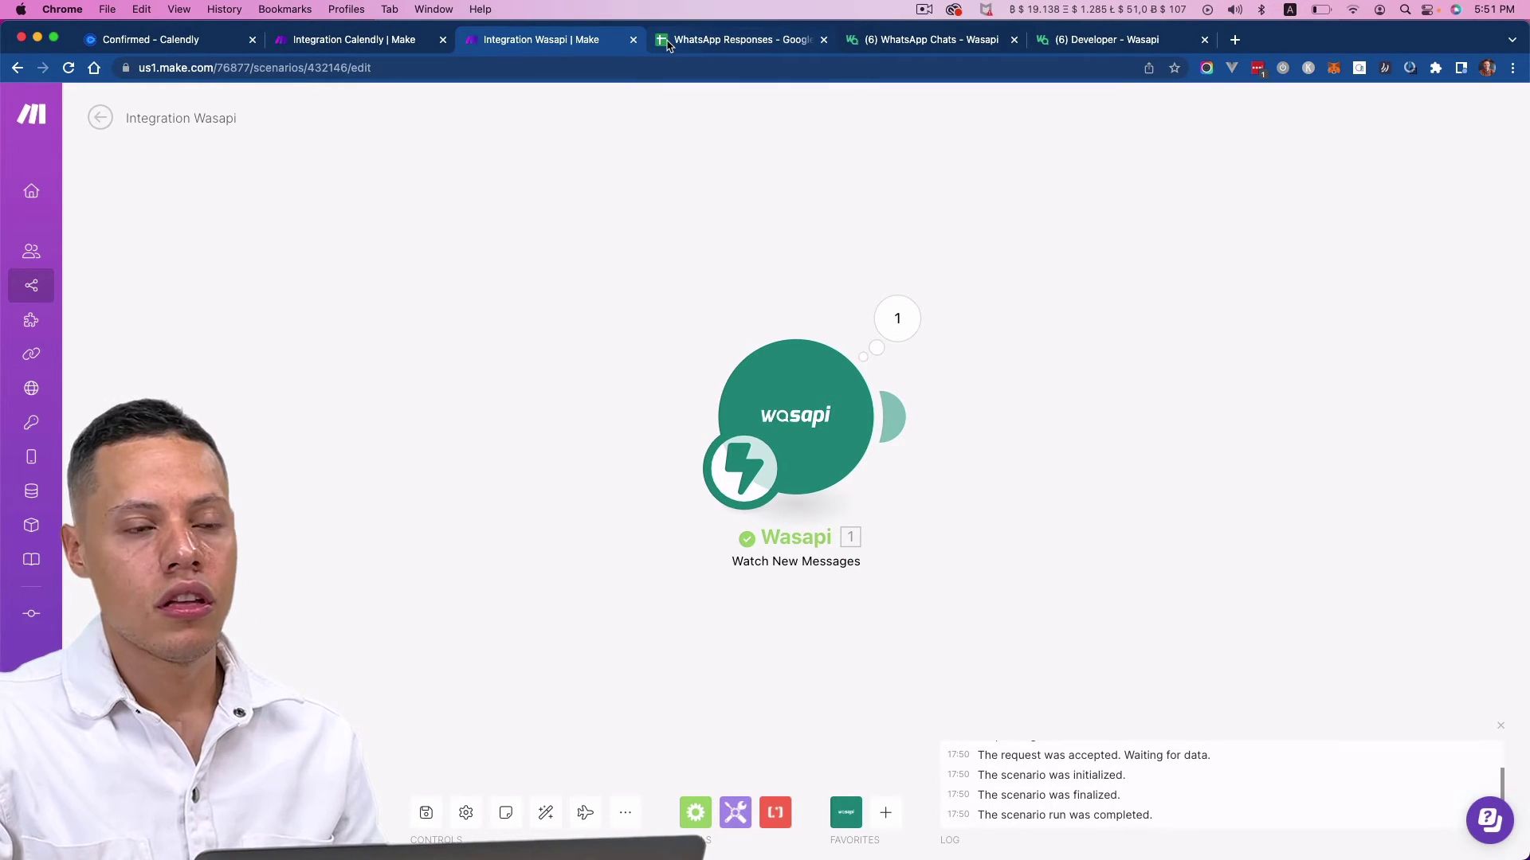
left_click(94, 213)
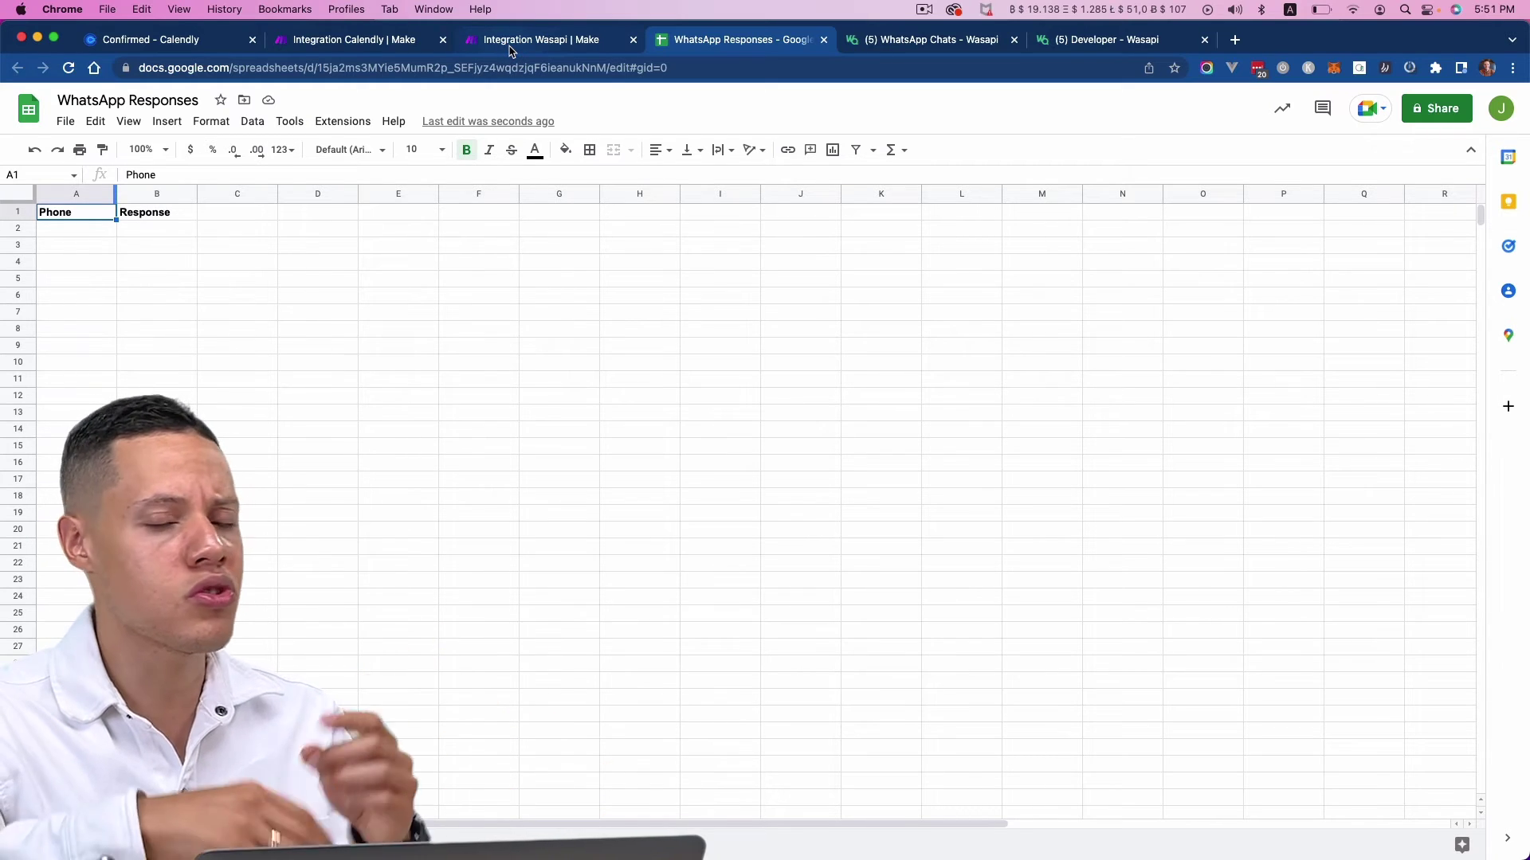
left_click(178, 217)
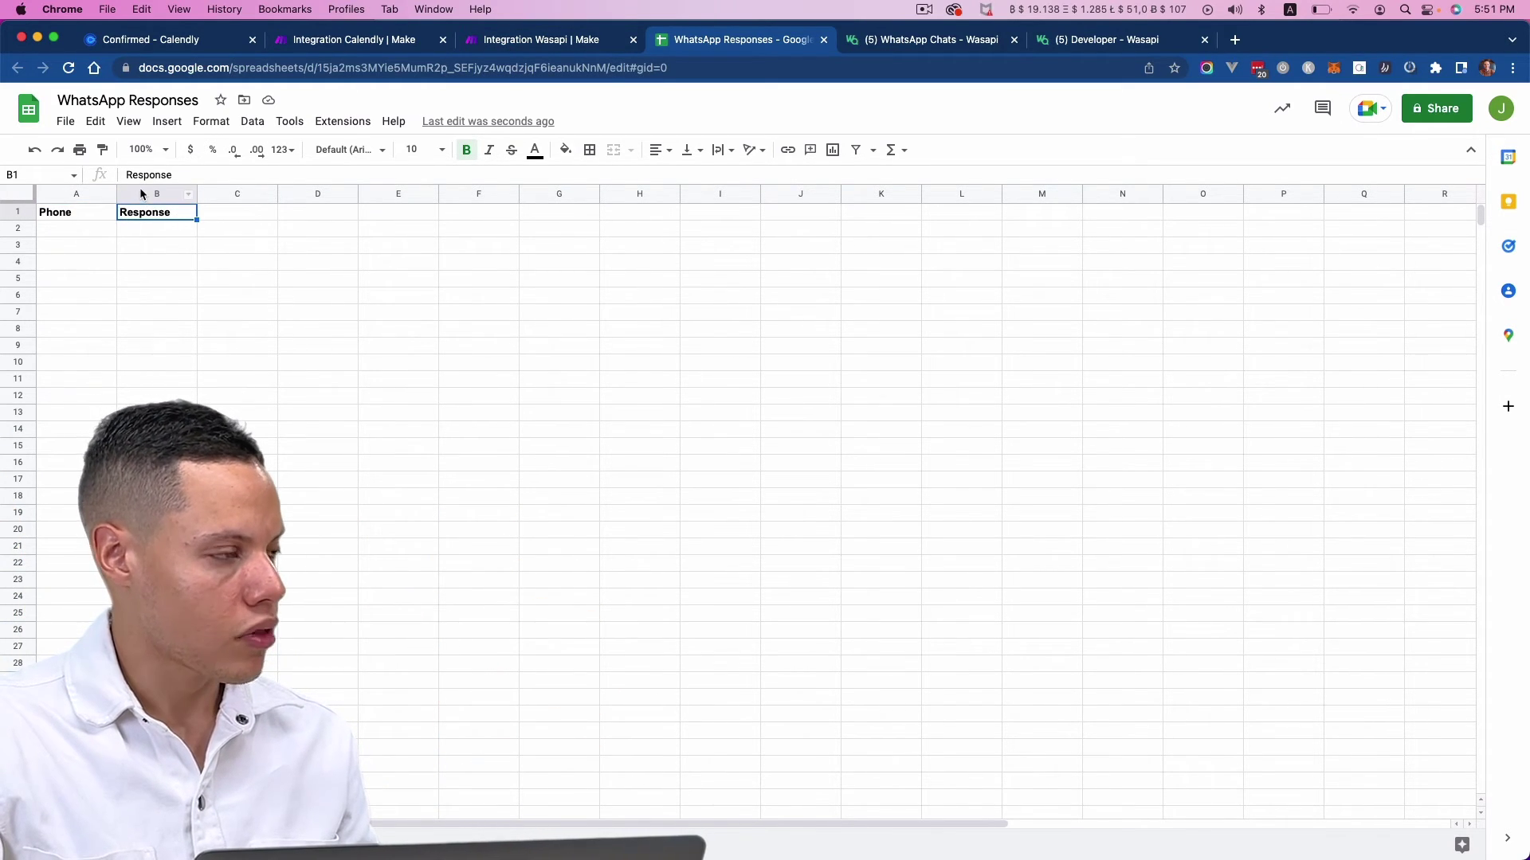
left_click(24, 228)
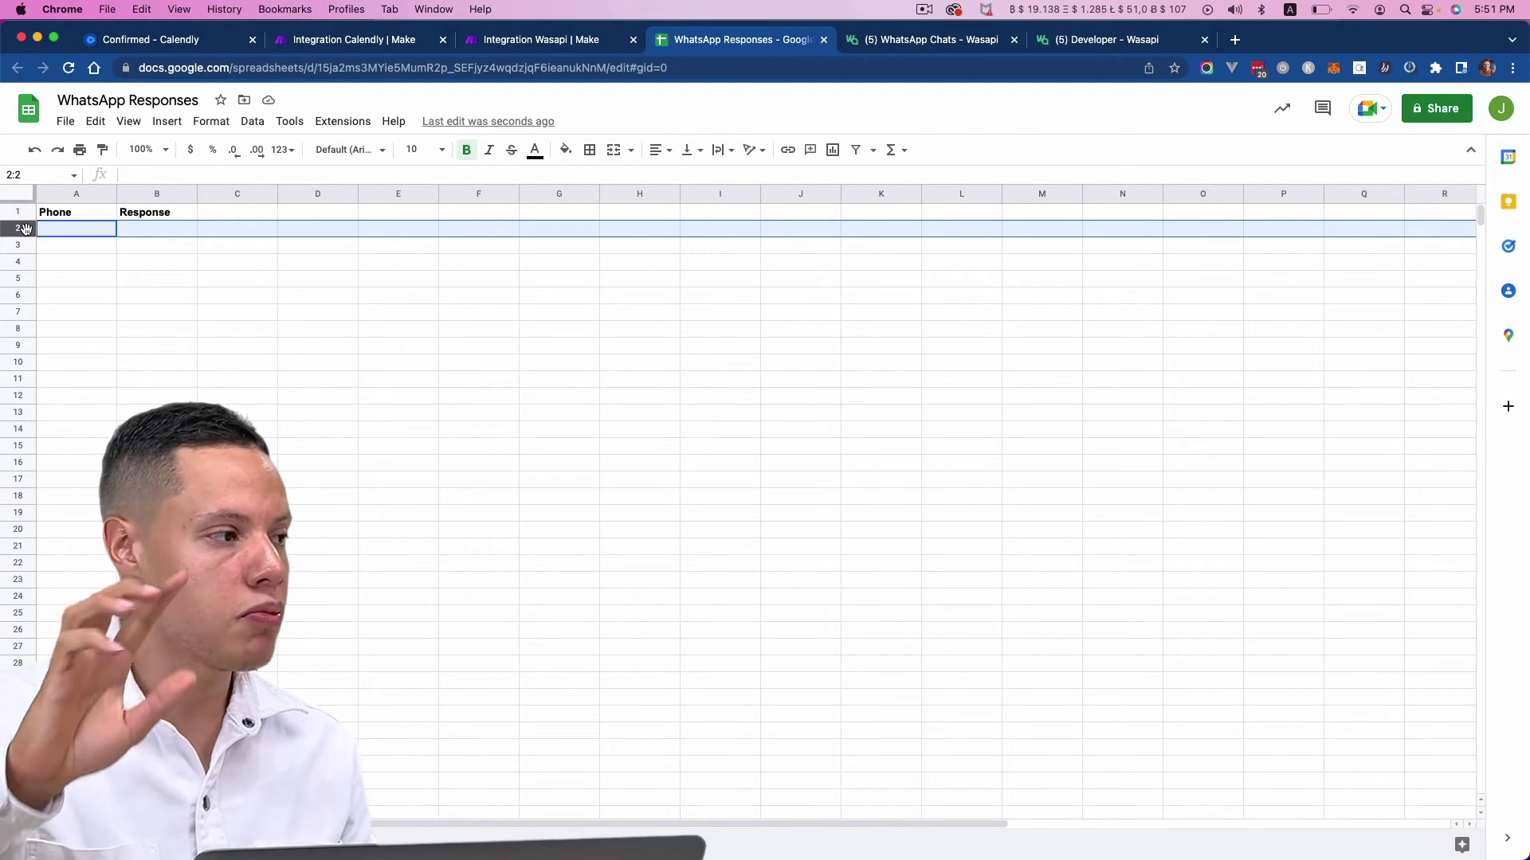
left_click(590, 49)
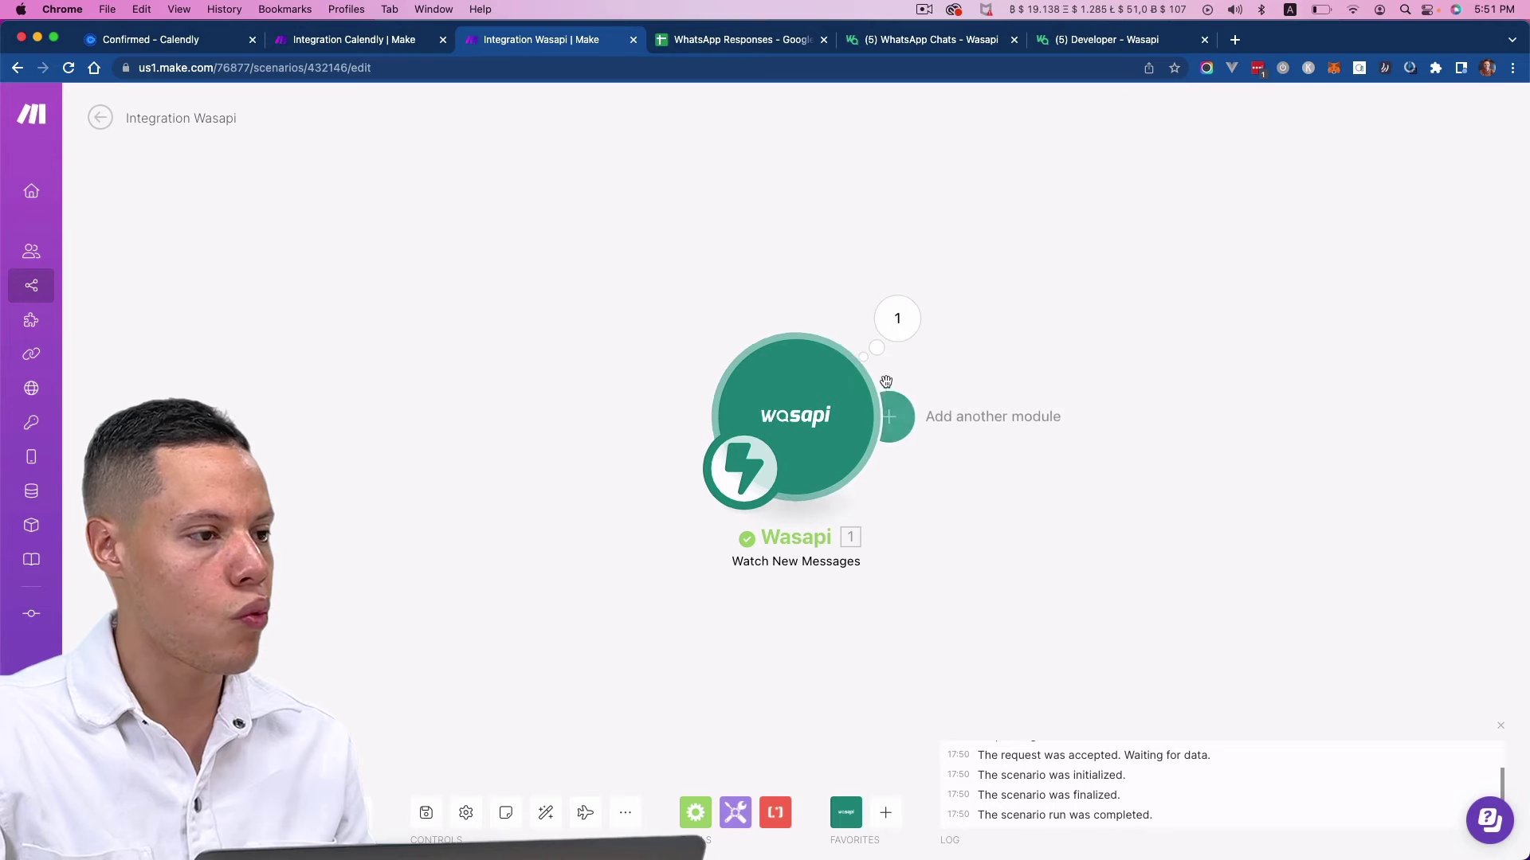
- Add a Google Sheets Add a Row step targeting the WhatsApp Responses spreadsheet, Sheet1
left_click(896, 417)
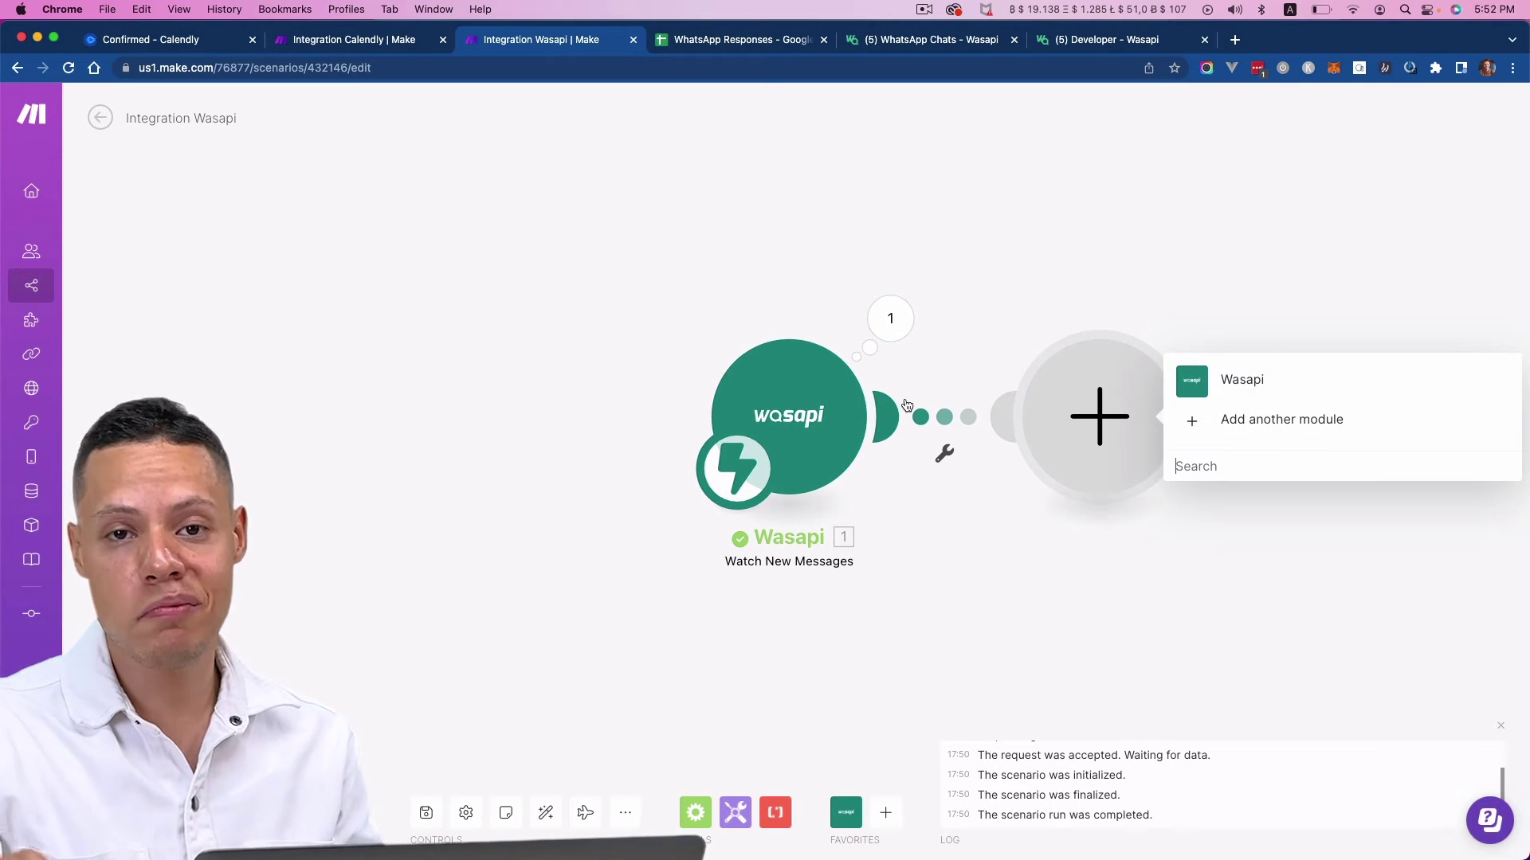
type("goo")
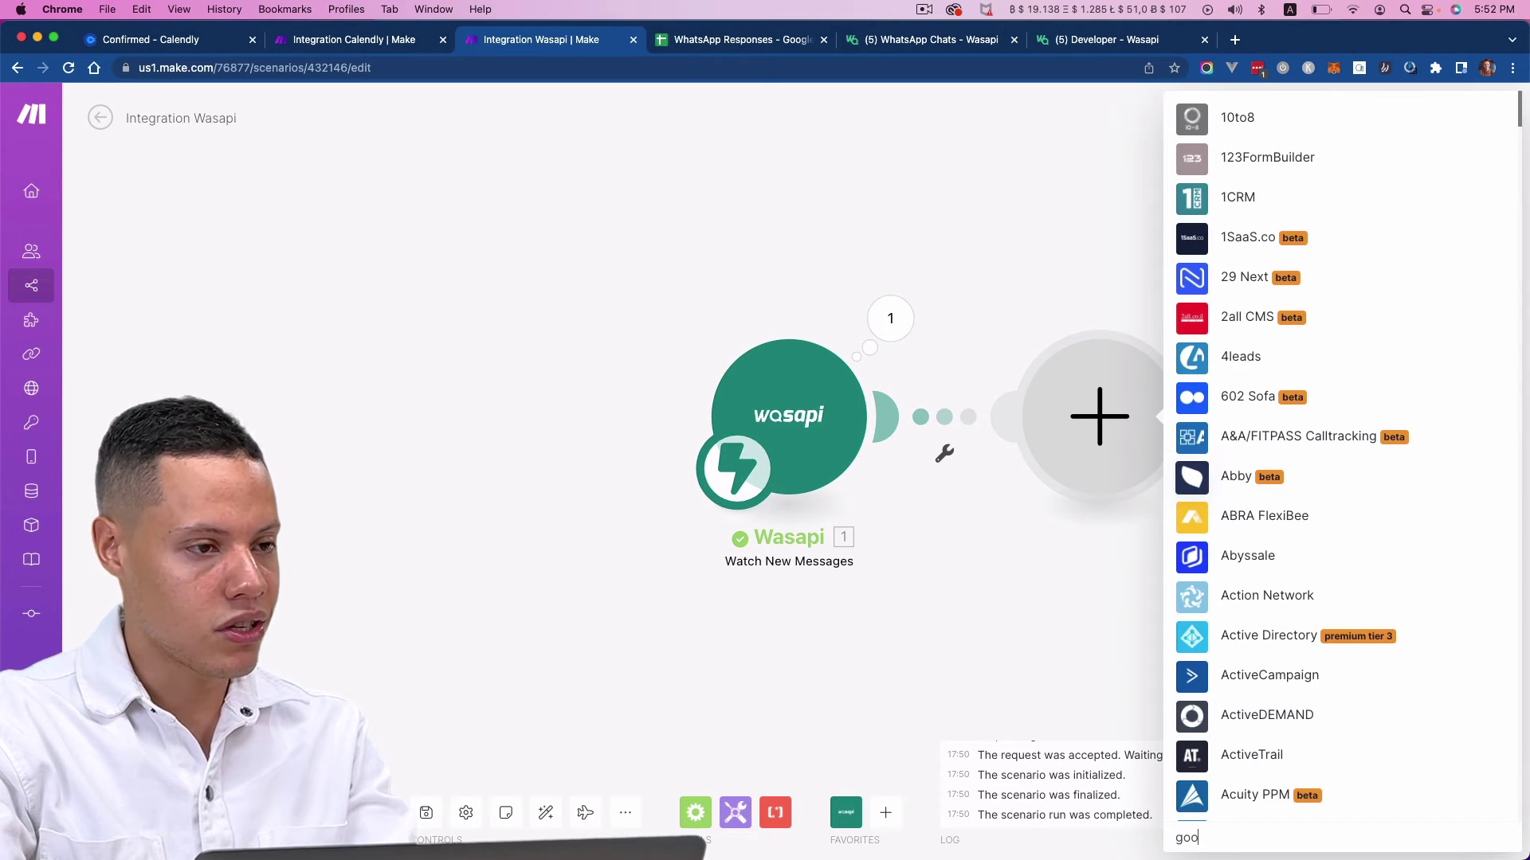
type("gle sheet")
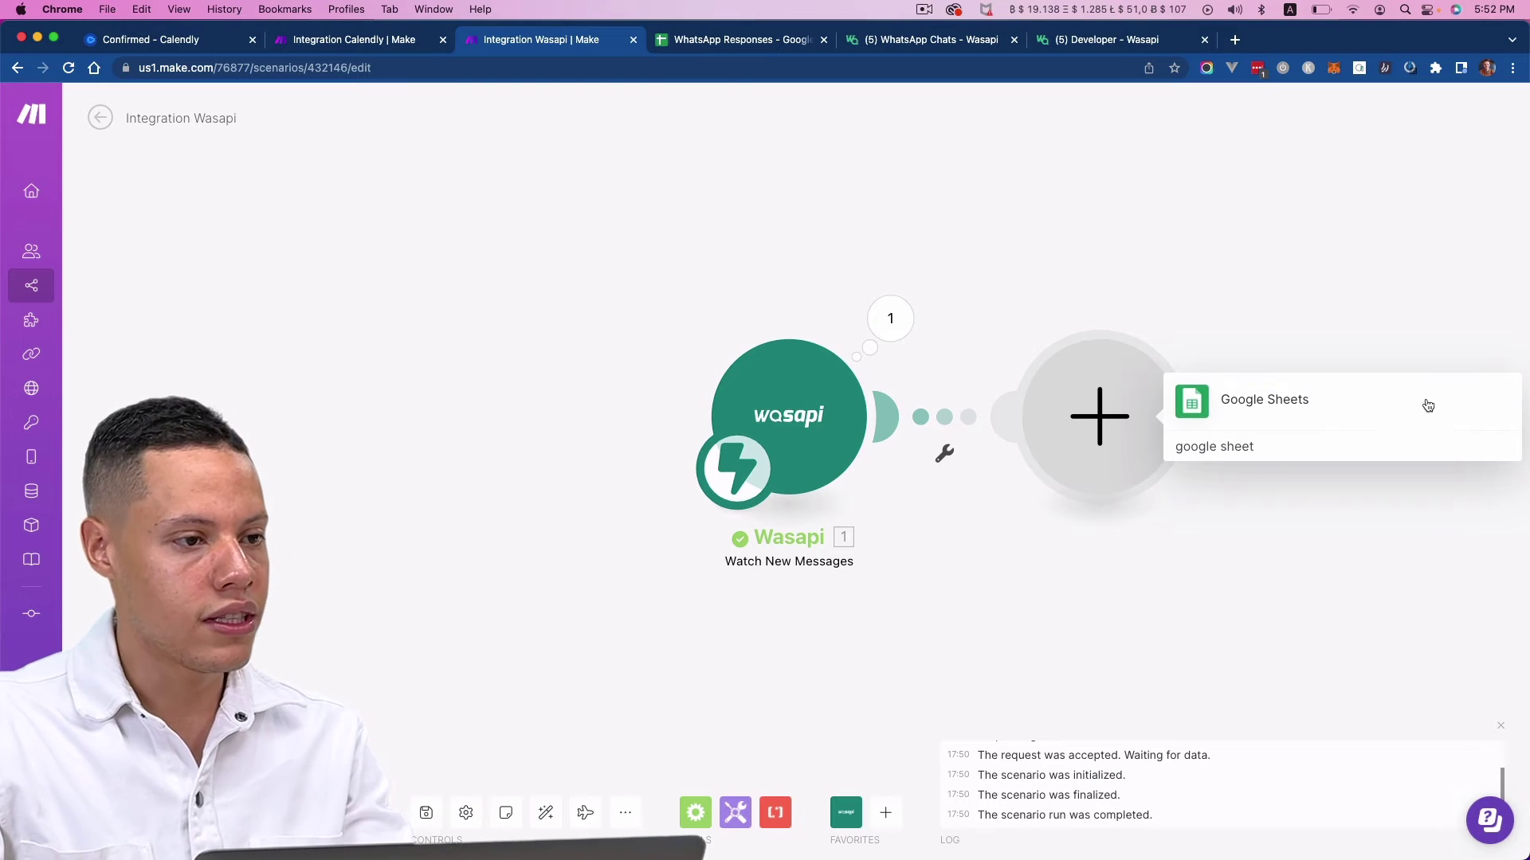
left_click(1302, 405)
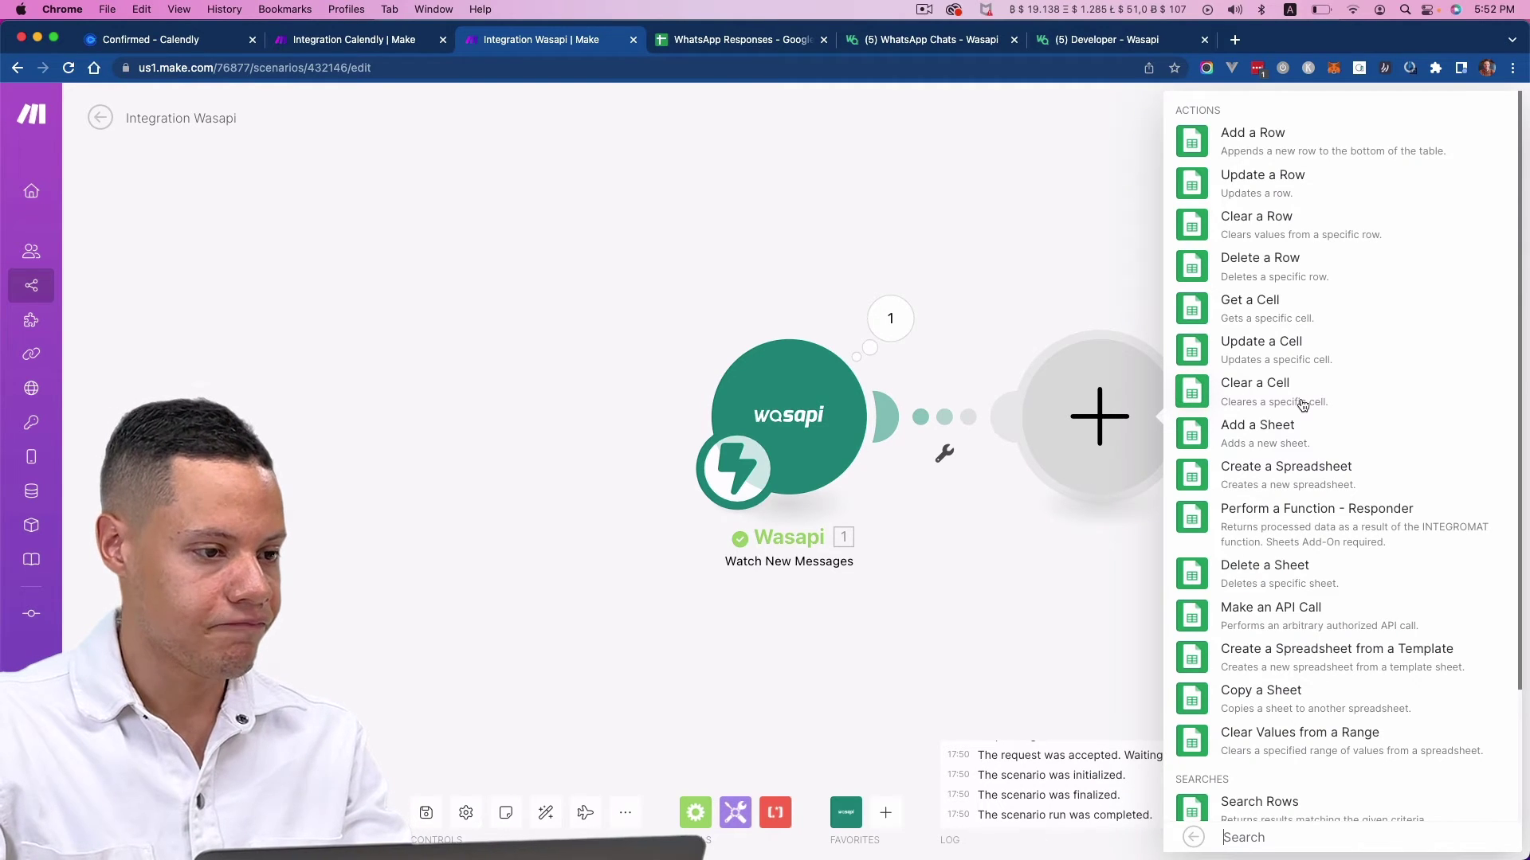
left_click(1260, 144)
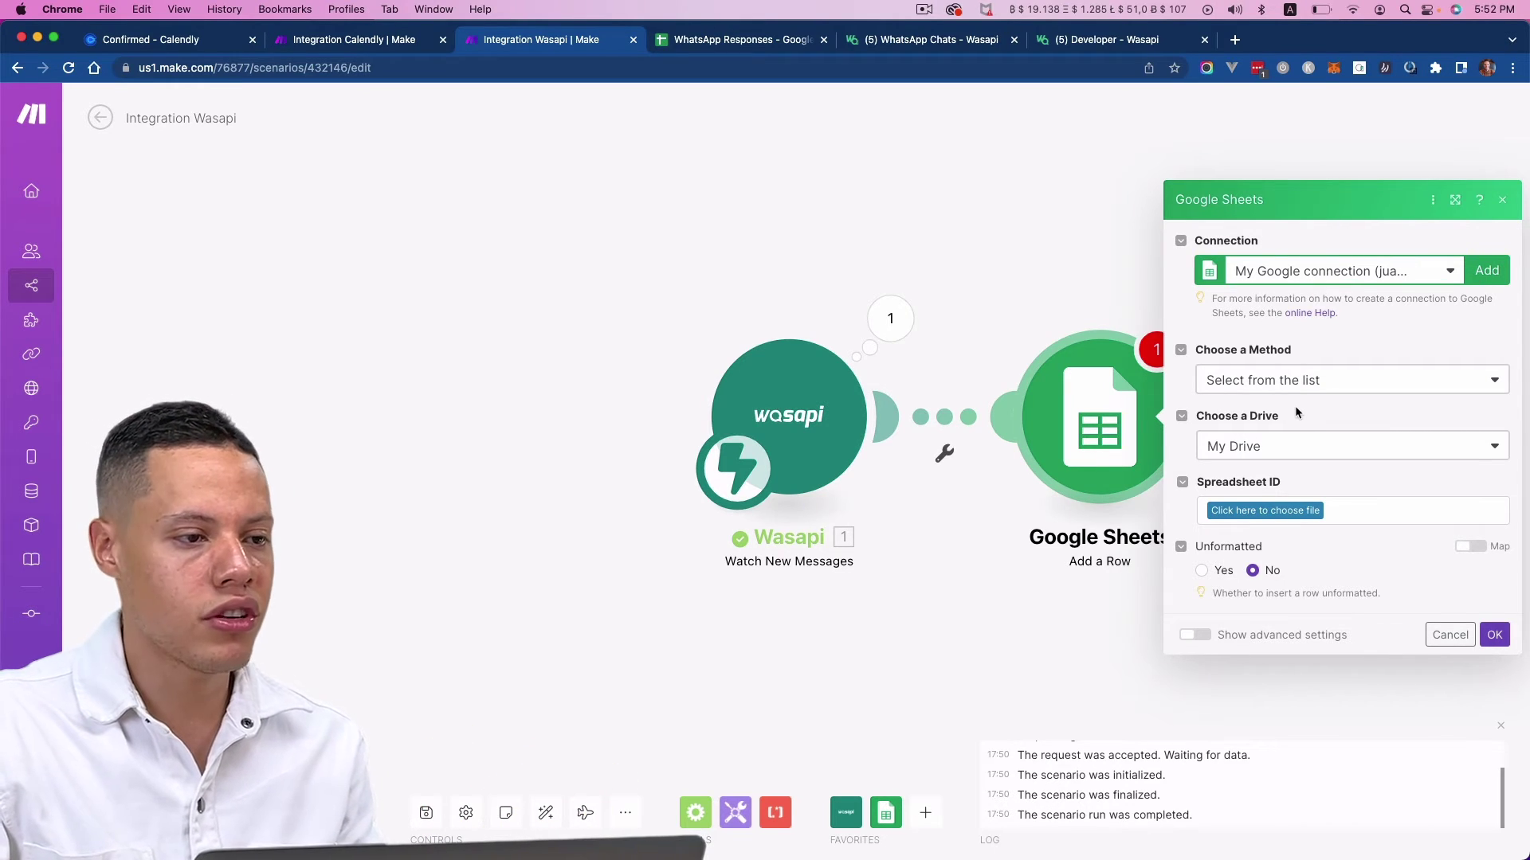
left_click(1286, 522)
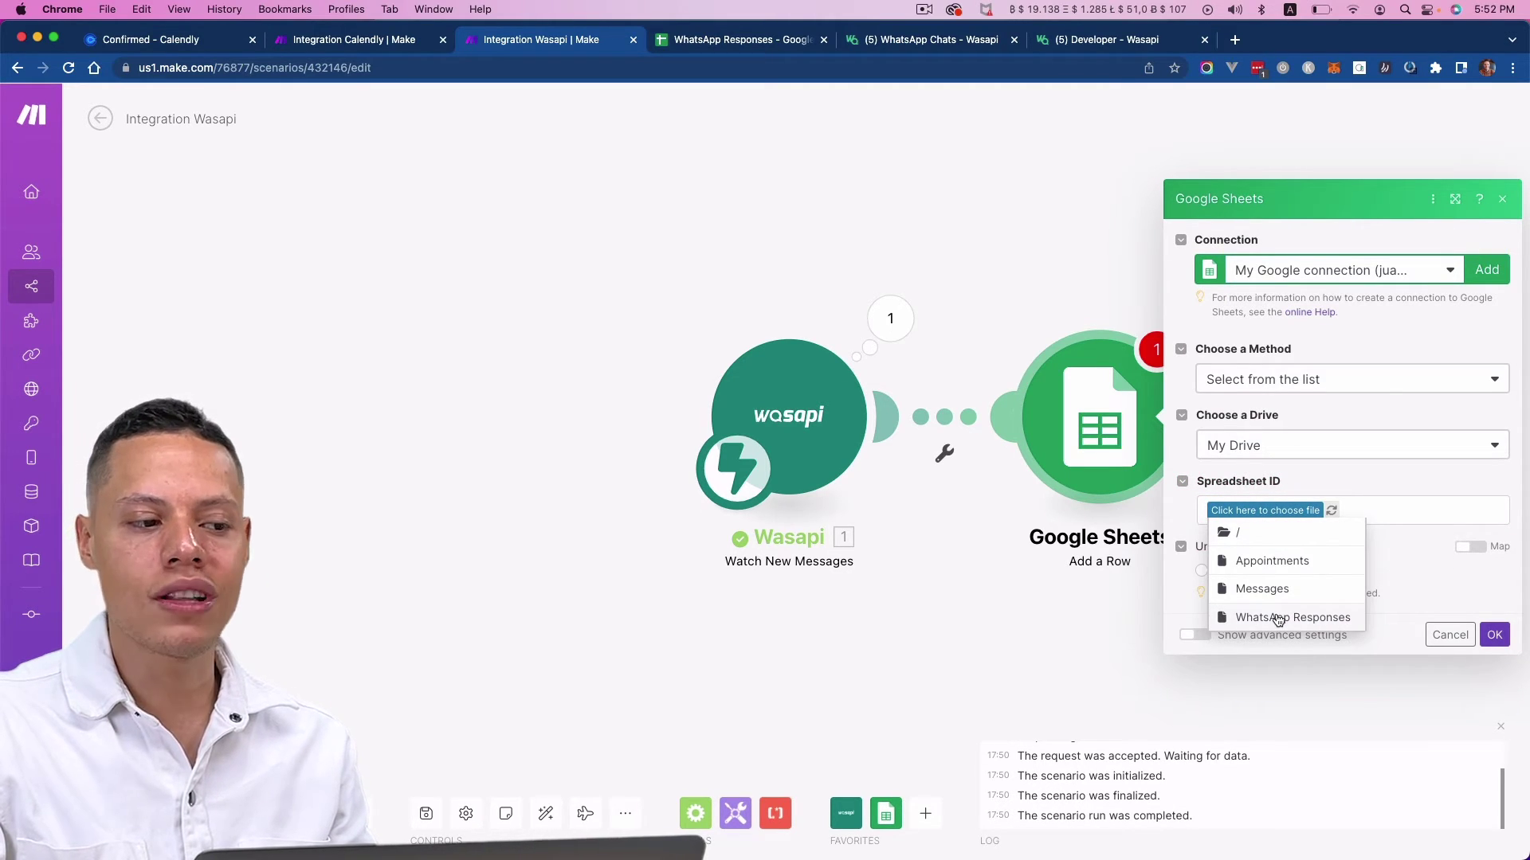
left_click(1278, 619)
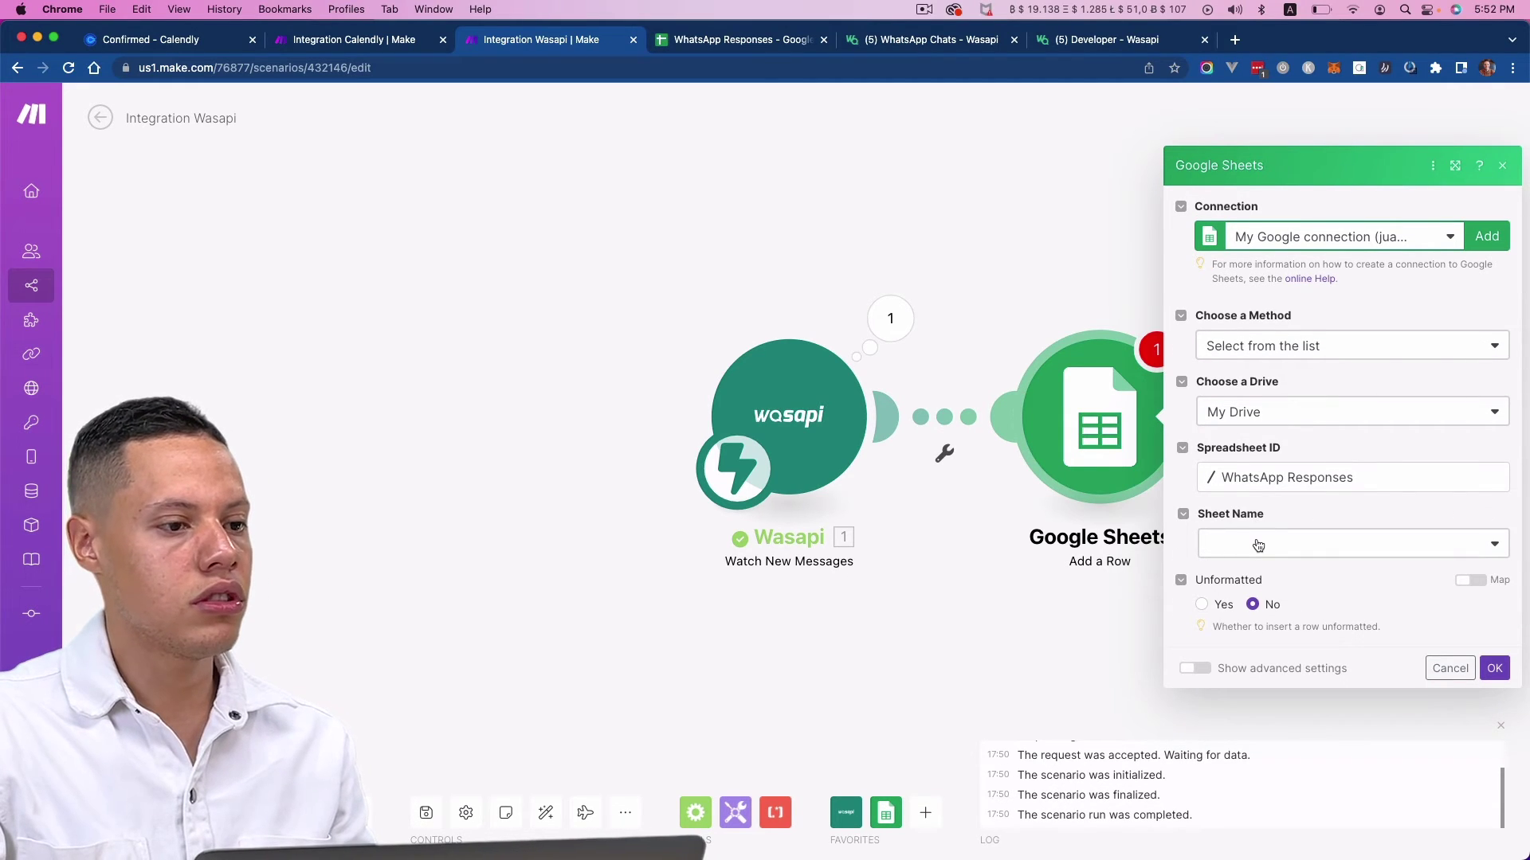
left_click(1258, 545)
left_click(1233, 572)
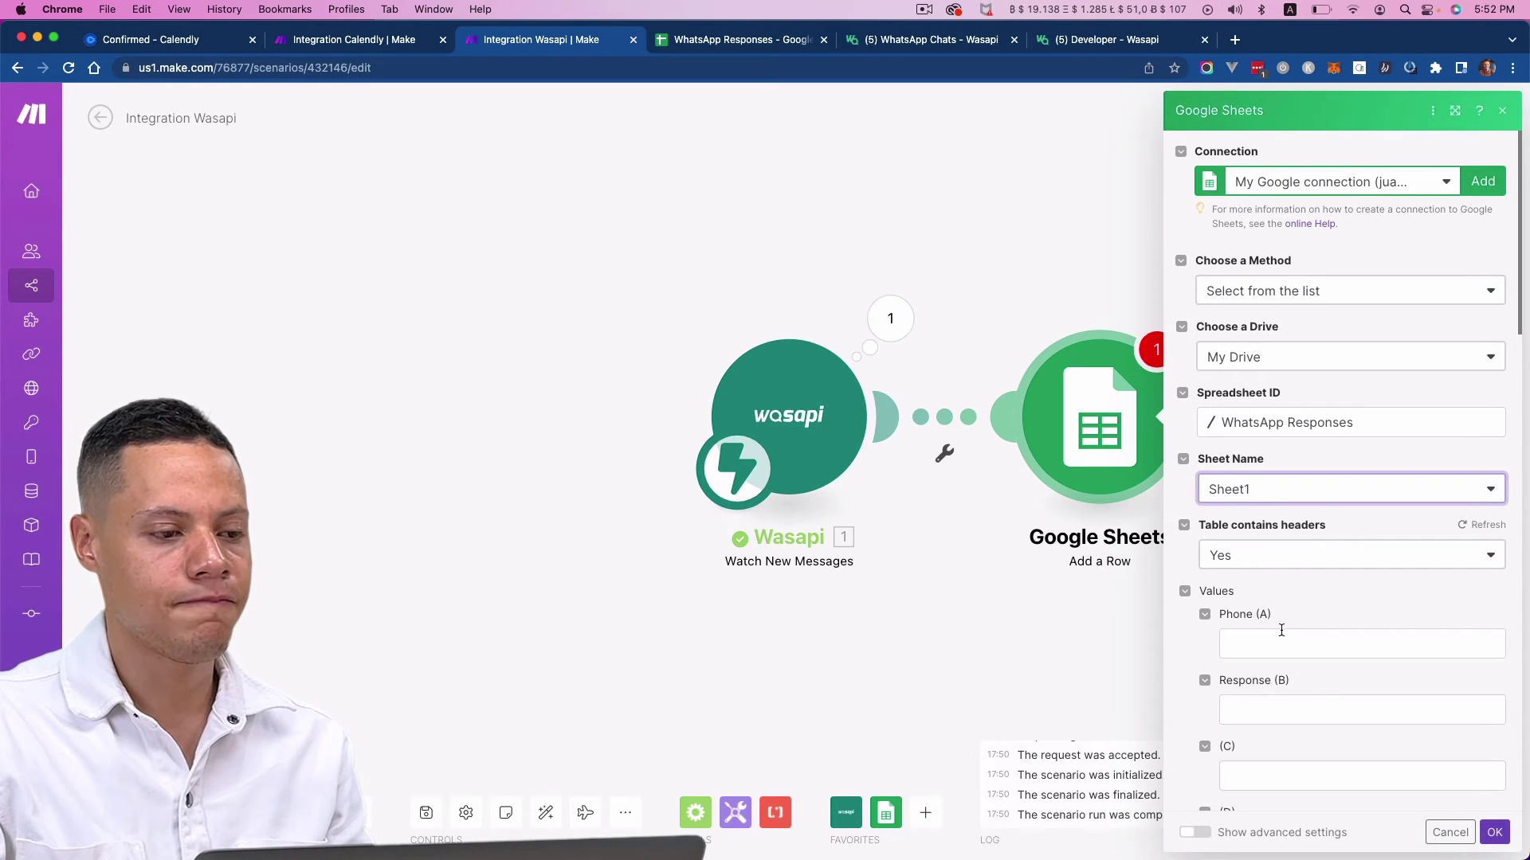
- Map wa_id to Phone (A) and message to Response (B), then confirm the step
left_click(1269, 644)
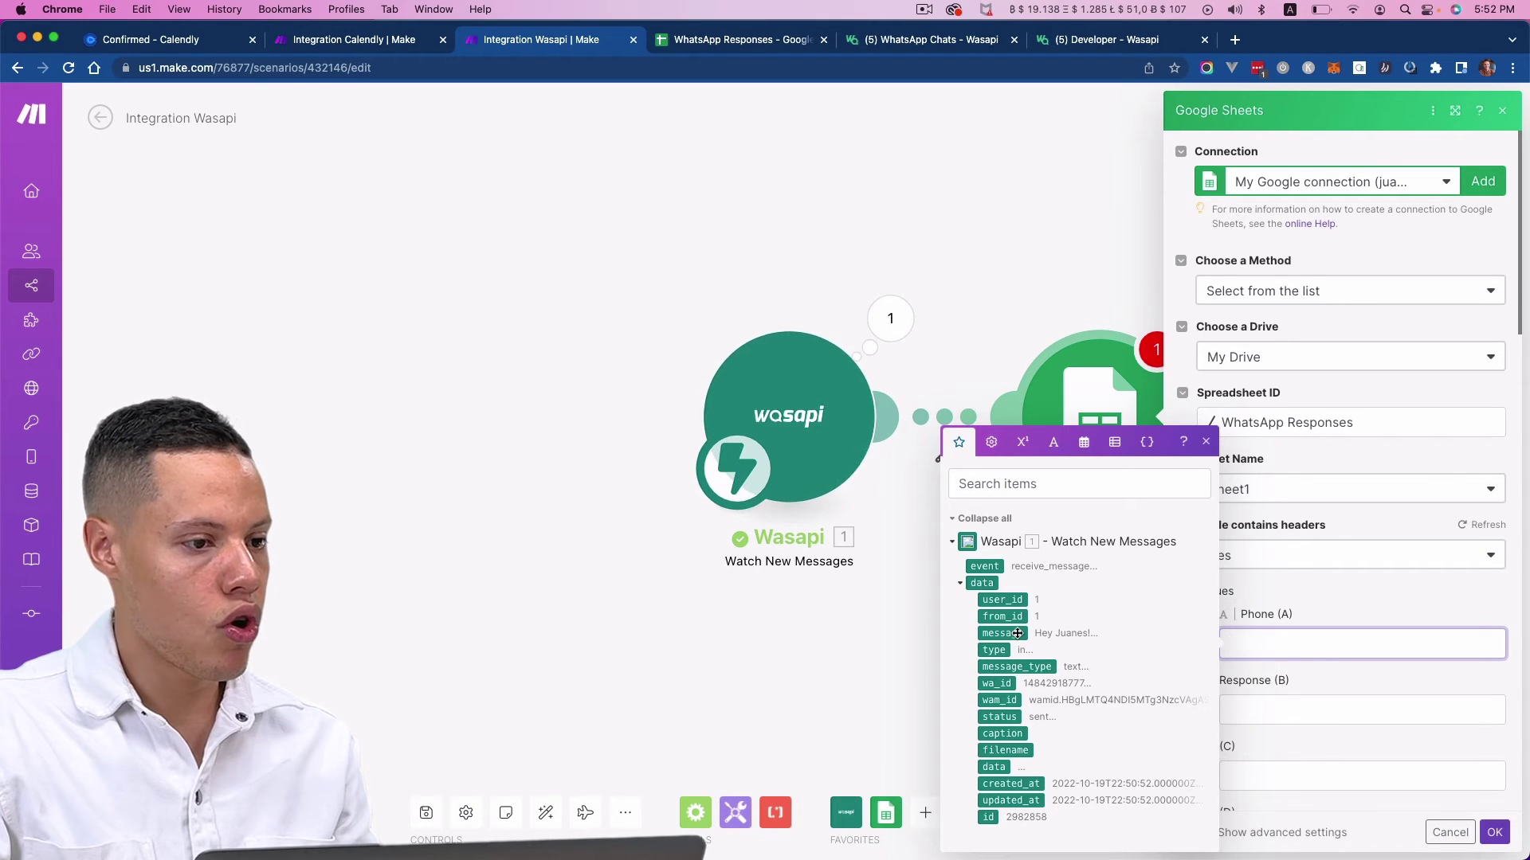
left_click(998, 683)
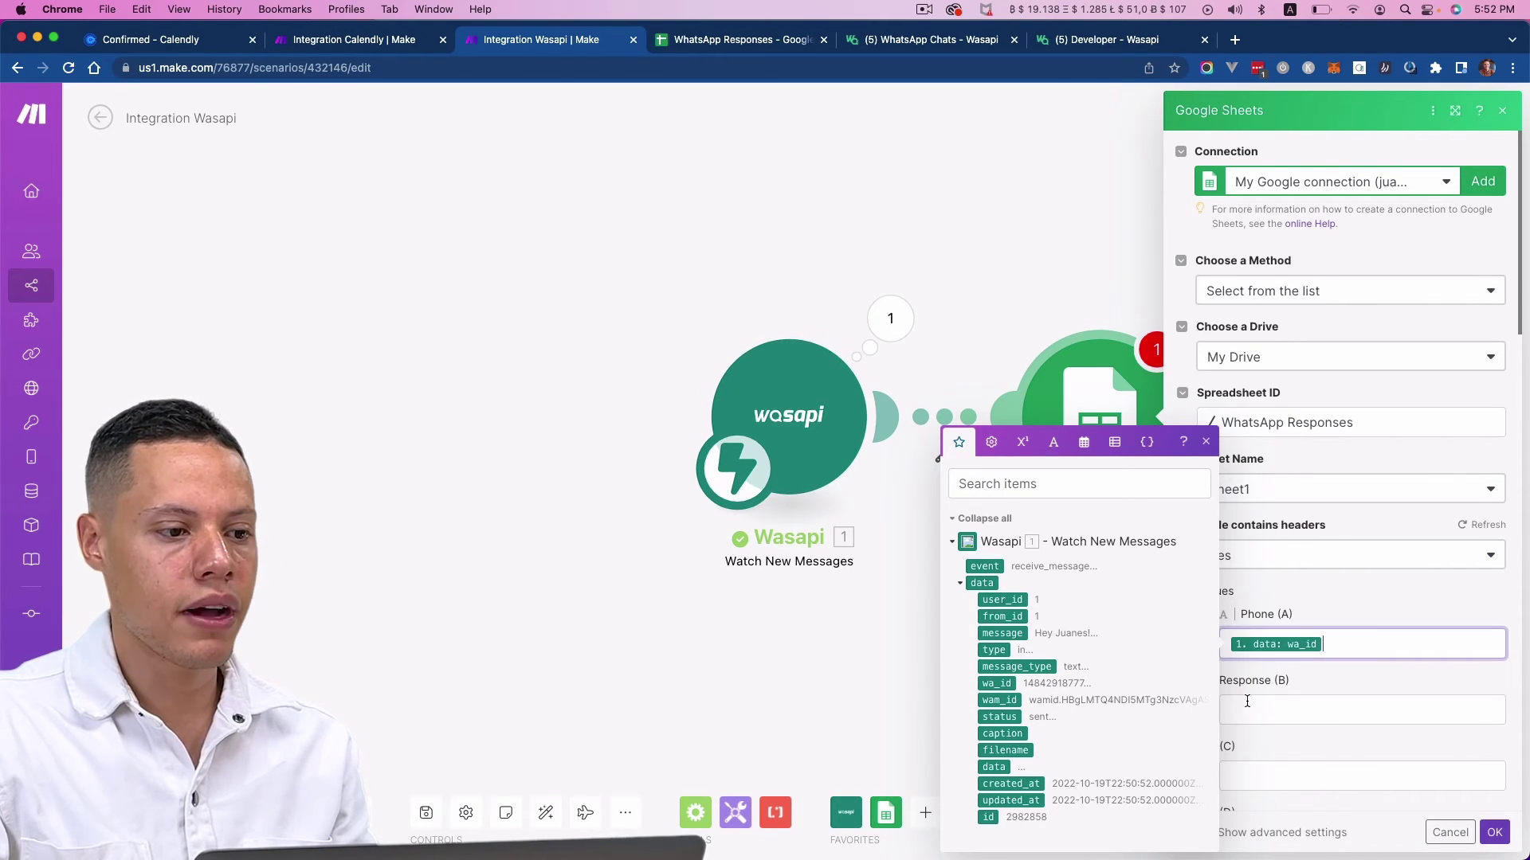
left_click(1257, 703)
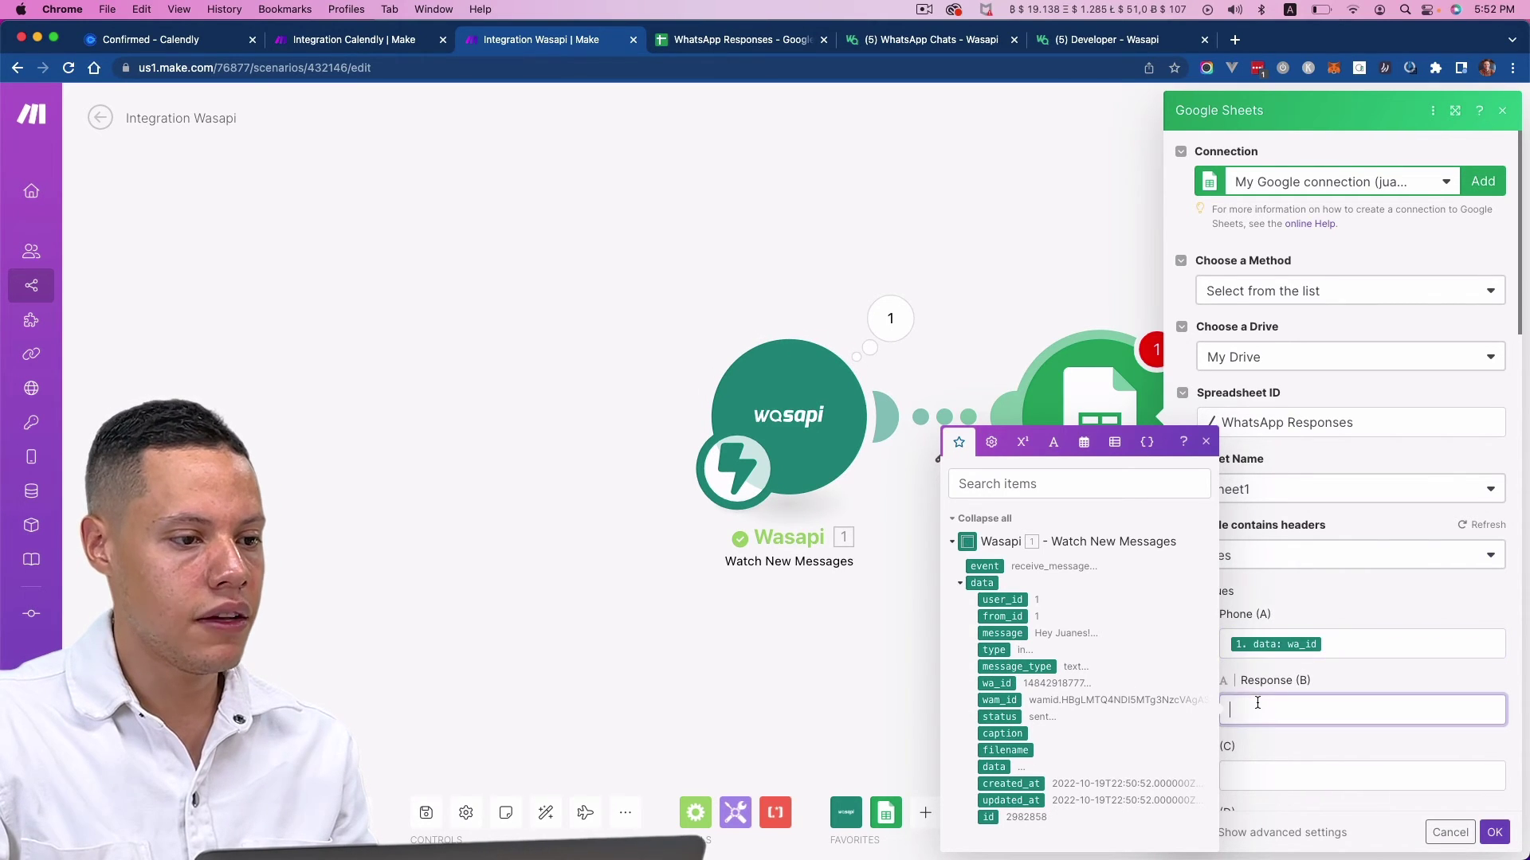
left_click(1003, 633)
left_click(1358, 665)
scroll(1370, 673, "down", 15)
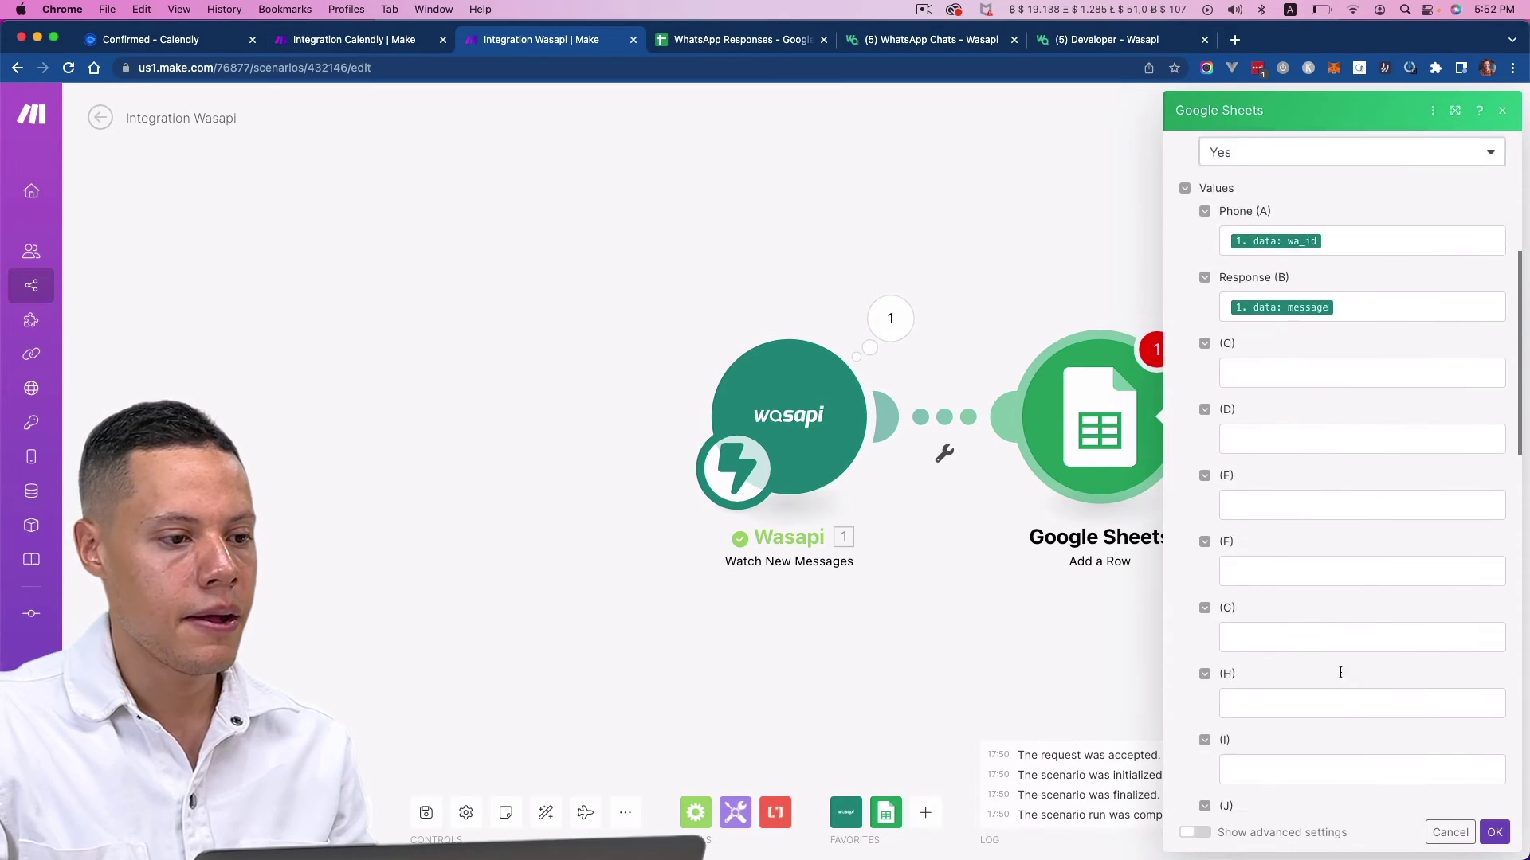
scroll(1385, 669, "down", 3)
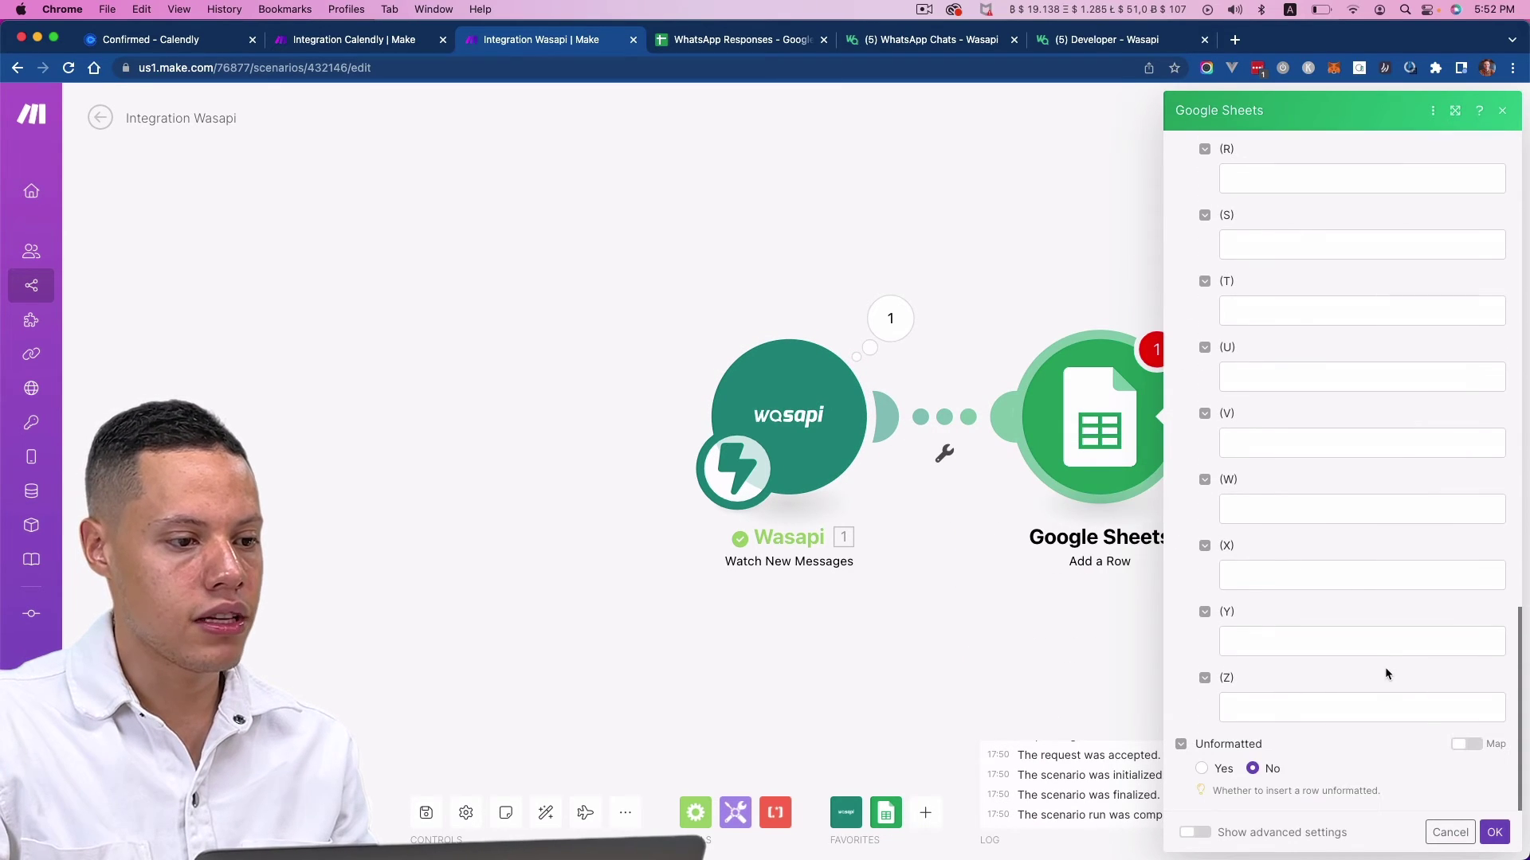
left_click(1494, 832)
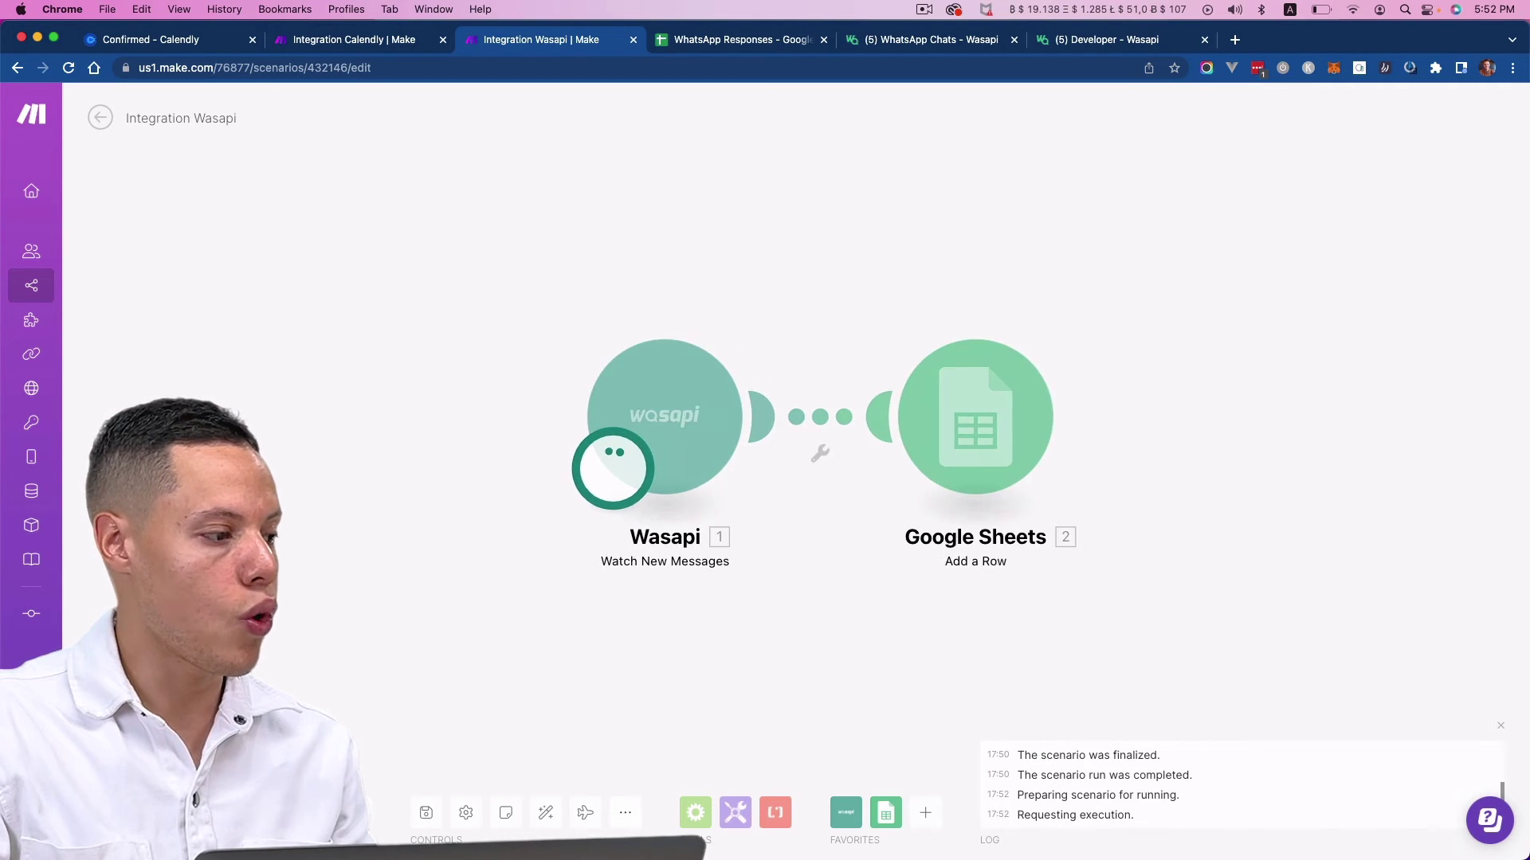
- Send 'Hey, how can I cancel my appointment?' from WhatsApp to the Wasapi number
key("super+Tab")
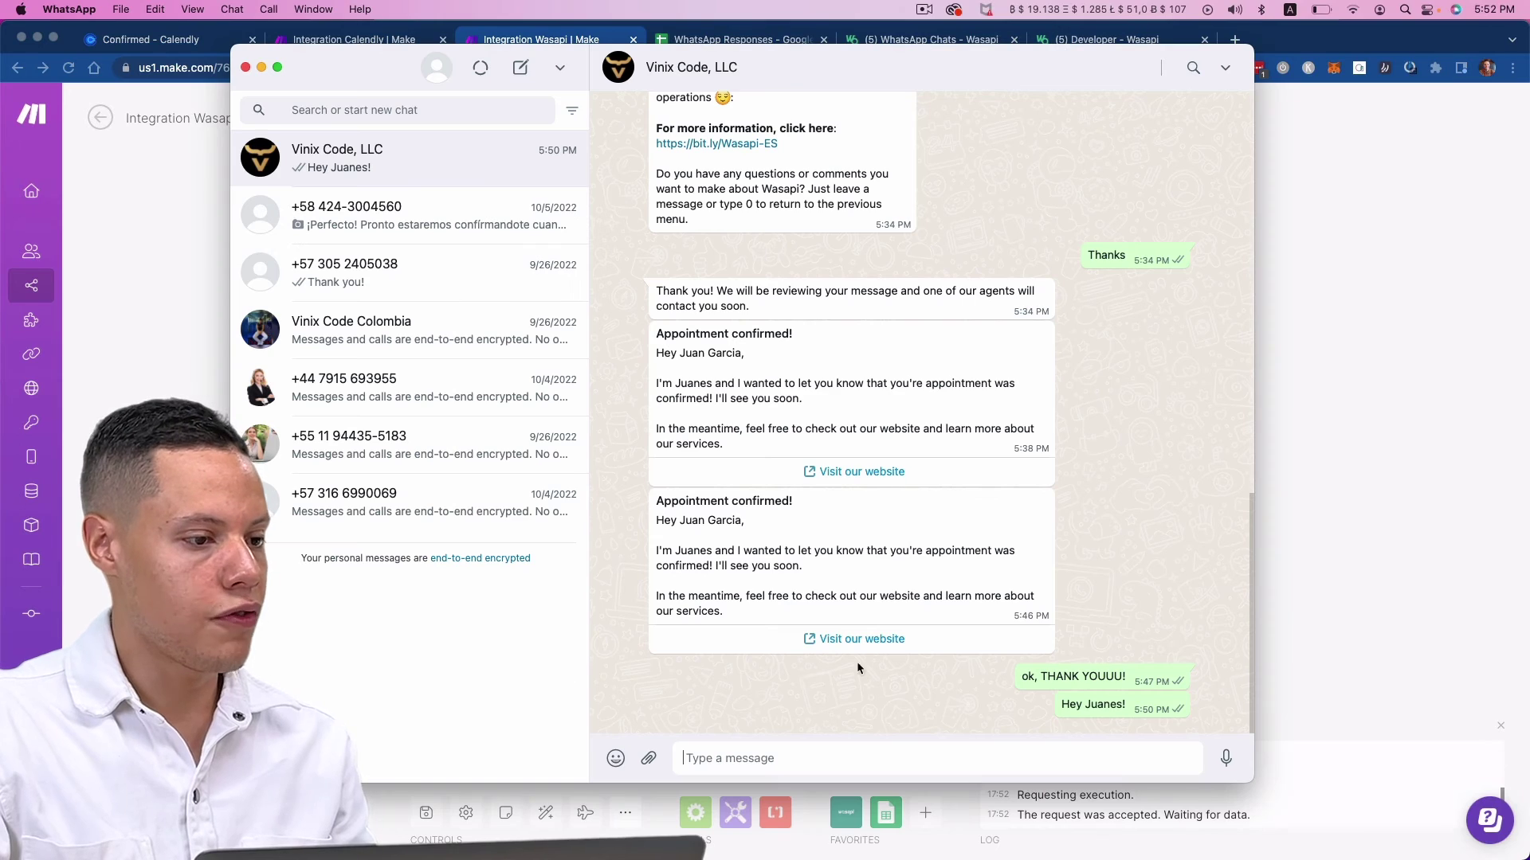
type("Hey")
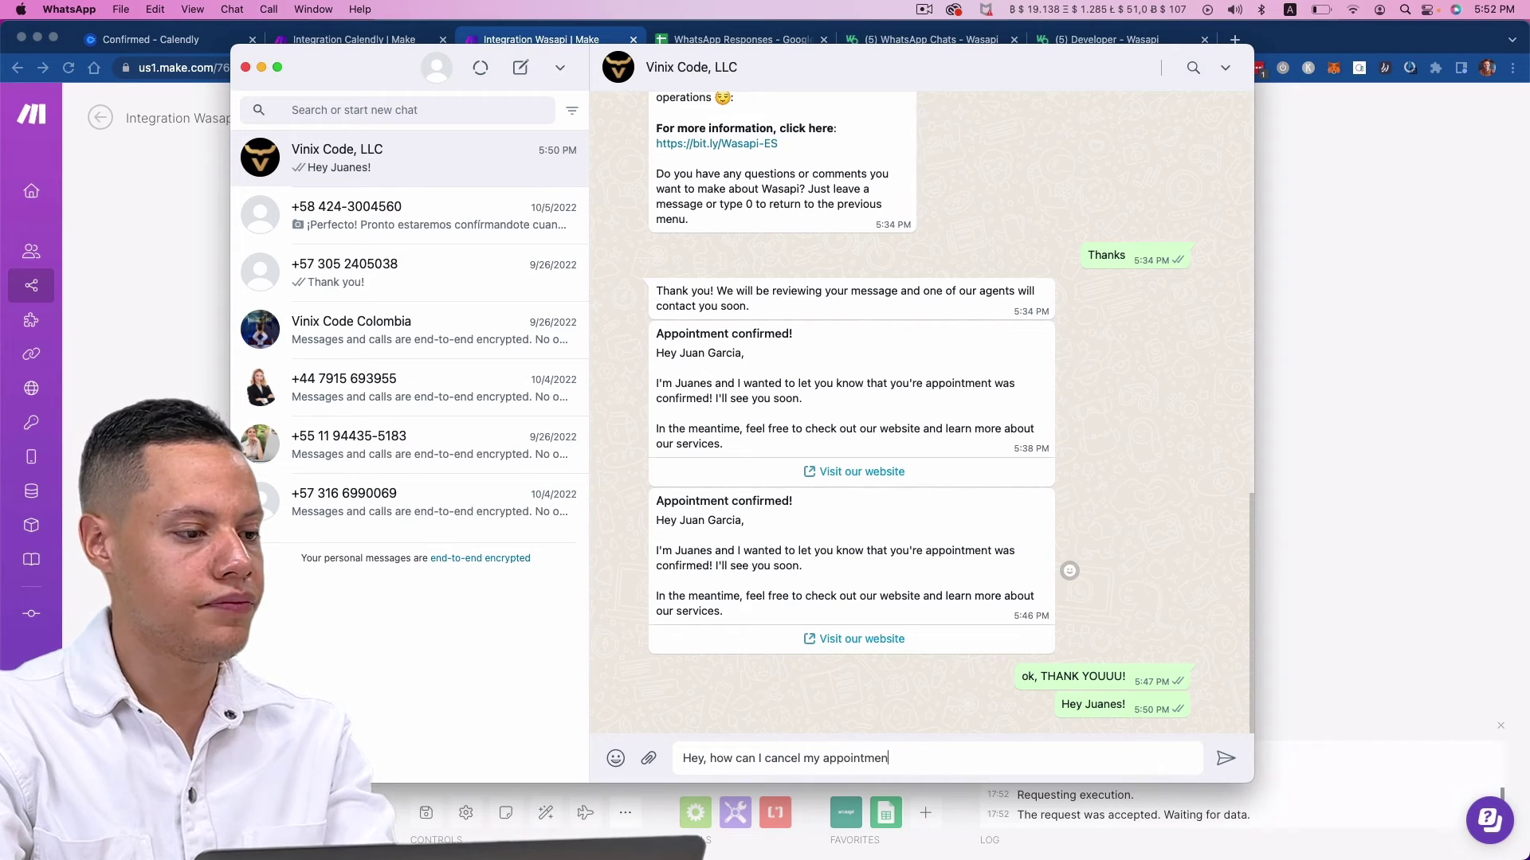
key("Return")
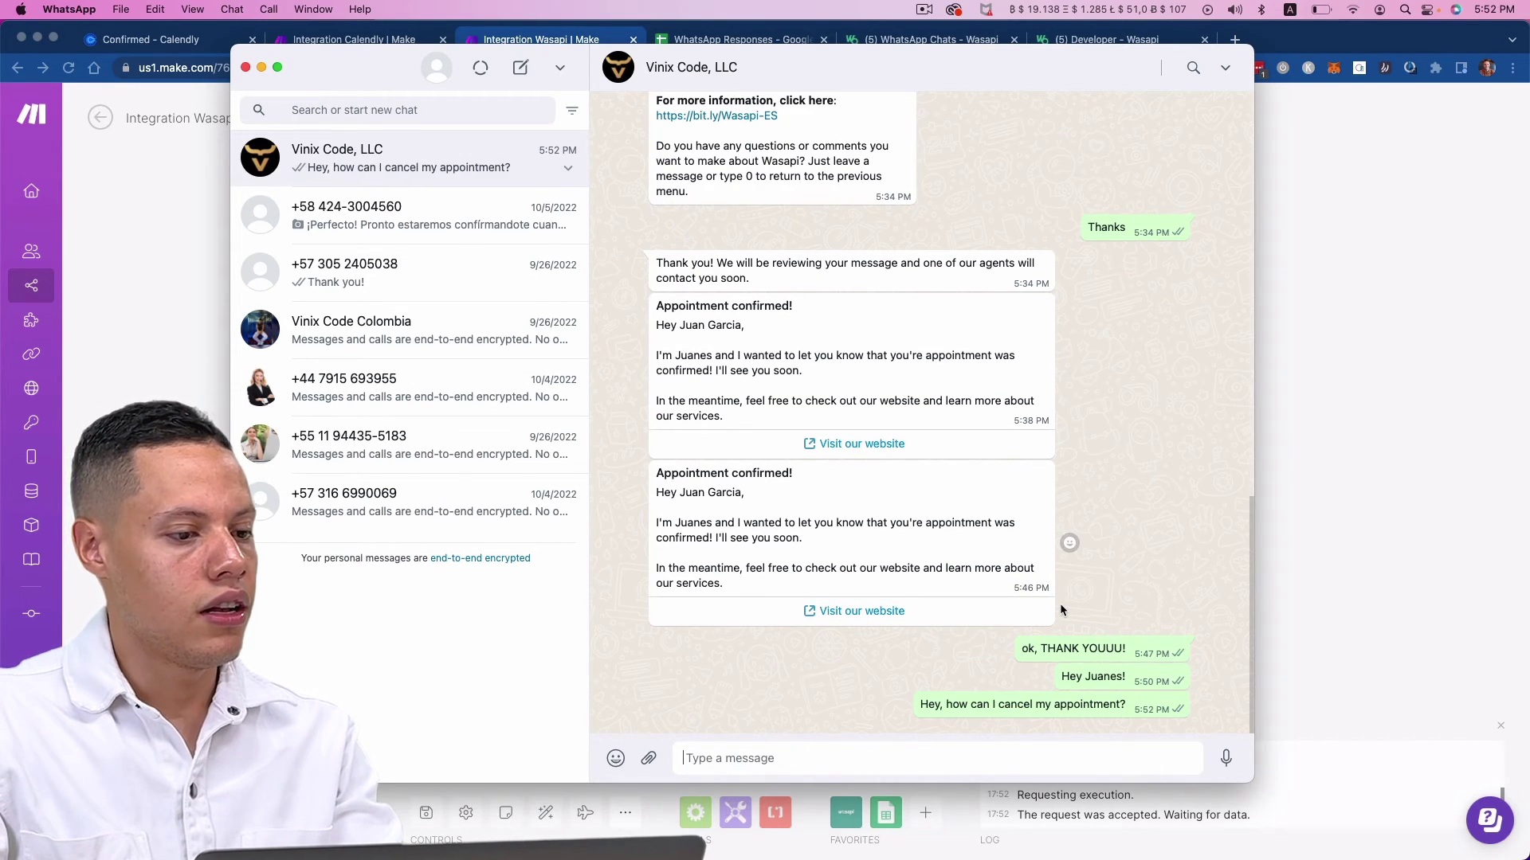
- Verify the message and sender's phone appear as row 2 in WhatsApp Responses
key("super+Tab")
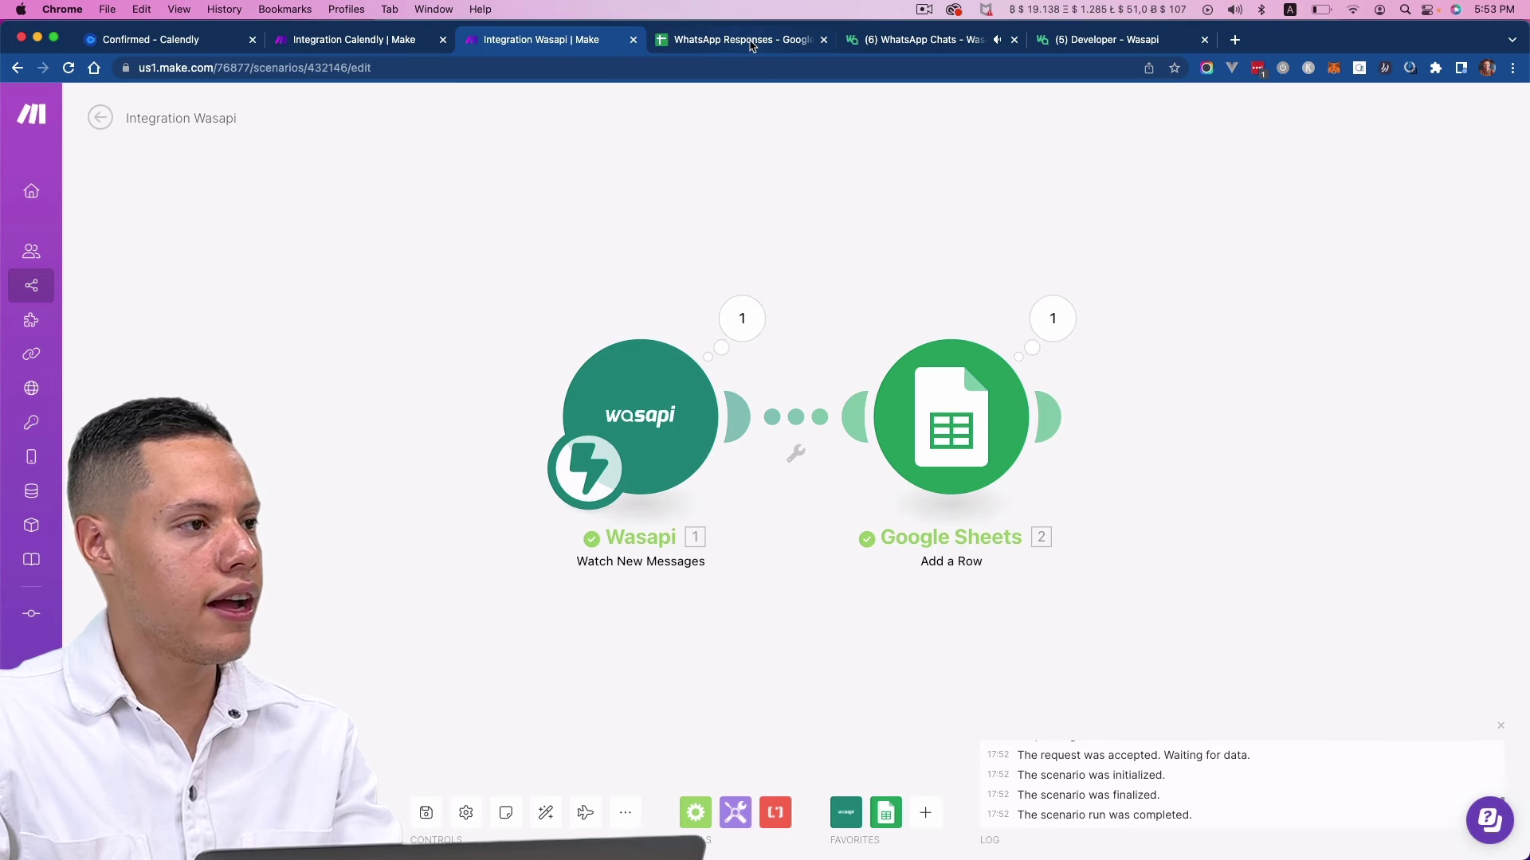
left_click(752, 41)
left_click(189, 246)
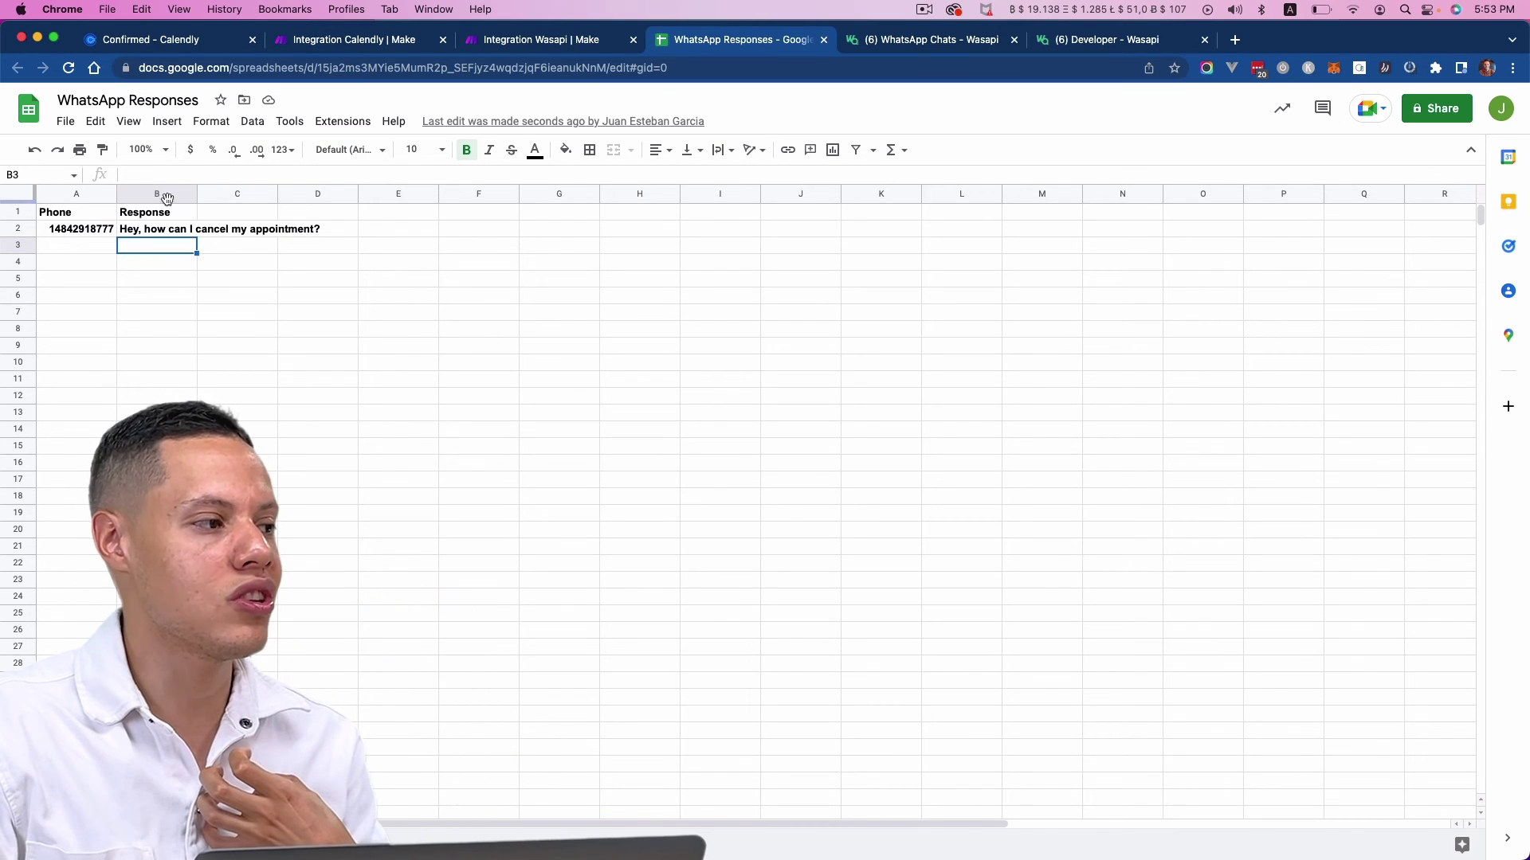
left_click(952, 44)
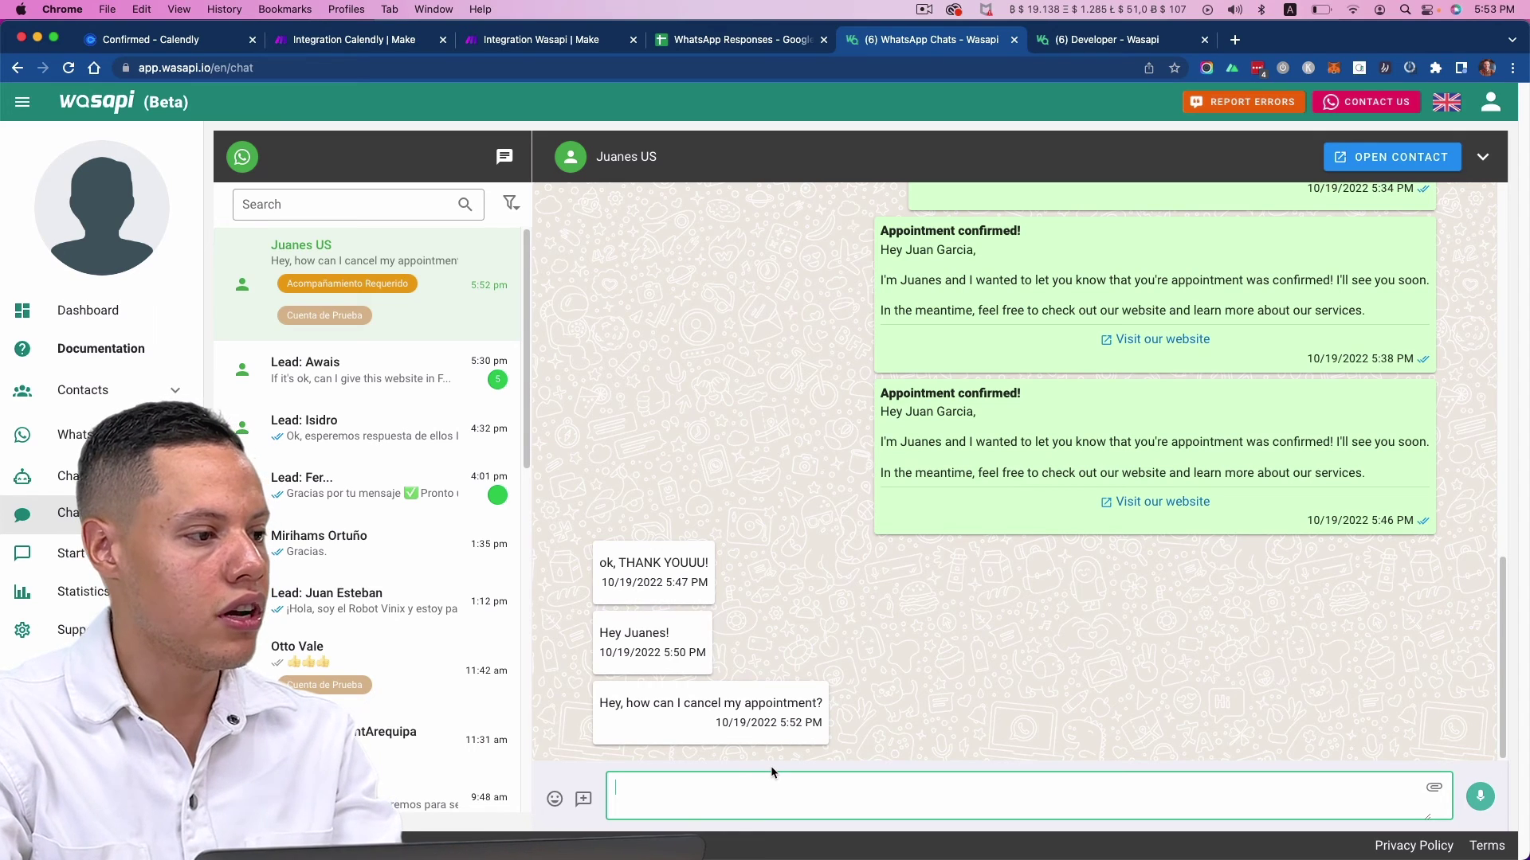
- Reply 'Oh, sure, why do you want to cancel?' from Wasapi, confirm it in WhatsApp, and check the sheet
type("Oh, sure, why do you want to canc")
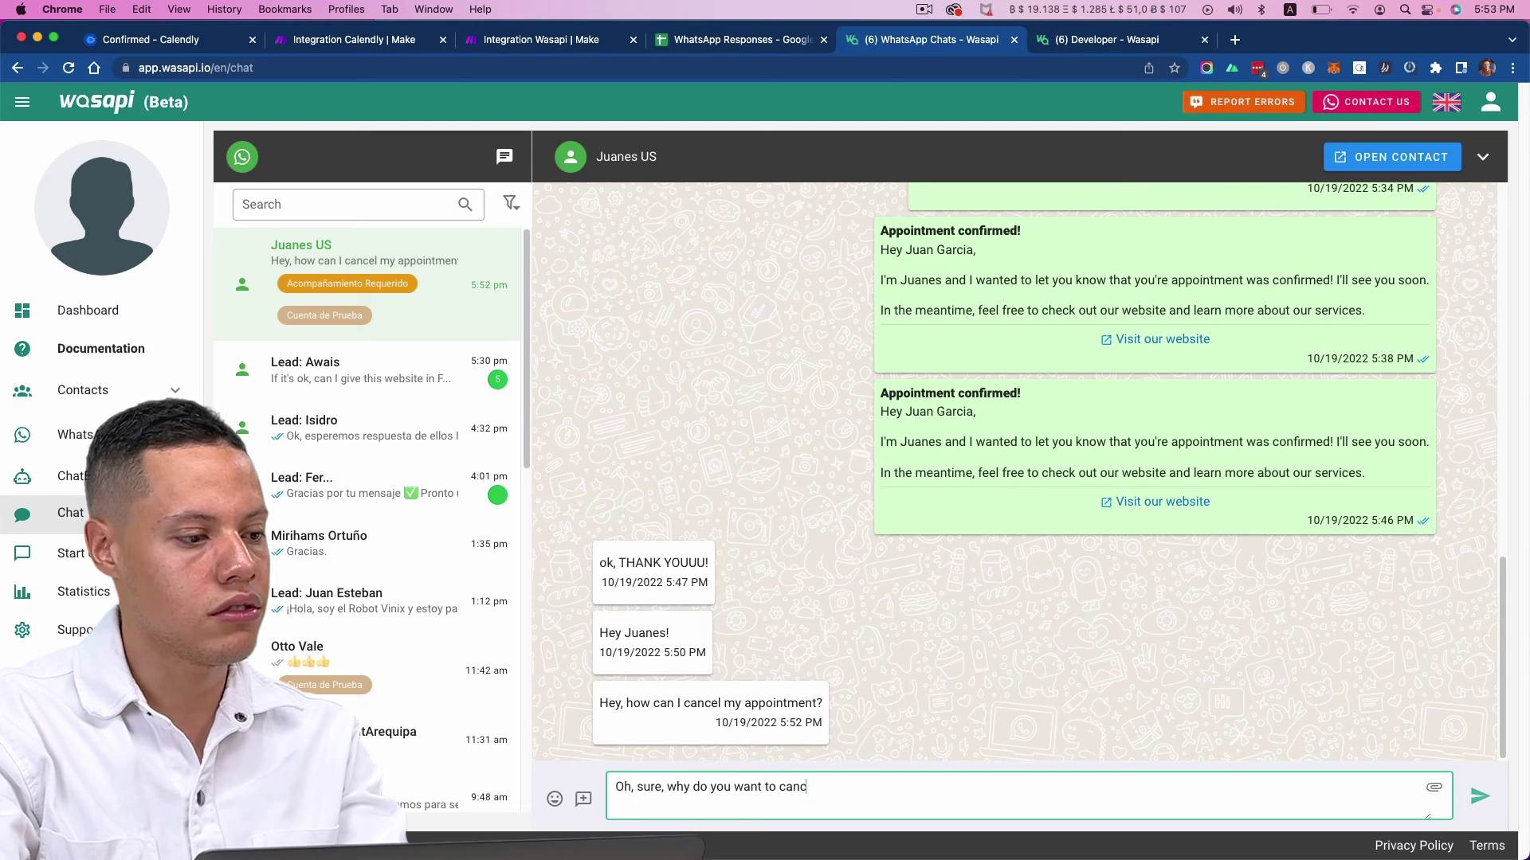
type("el?")
key("Return")
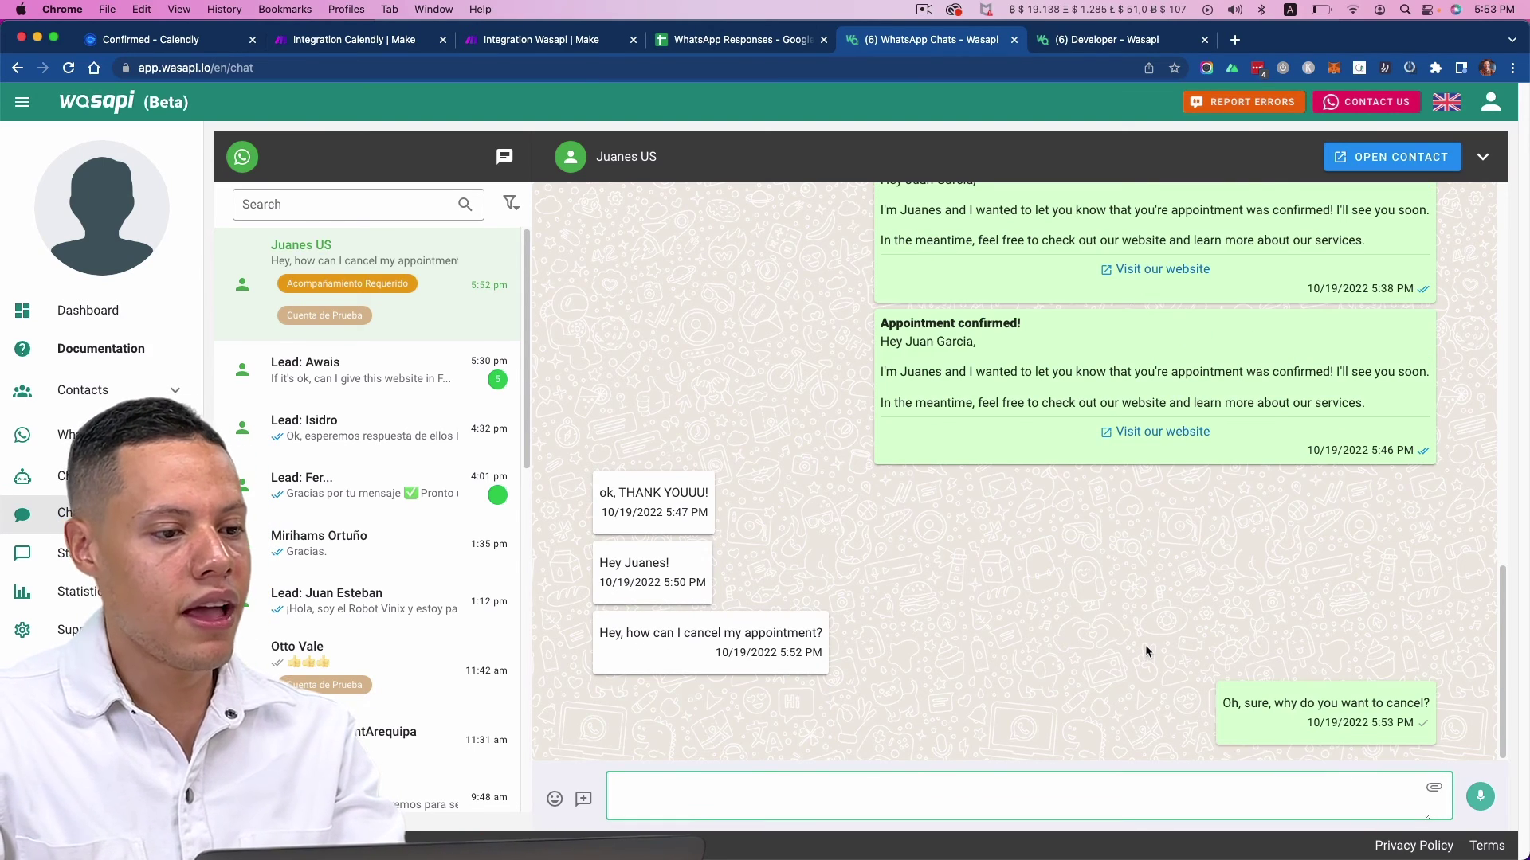
key("super+Tab")
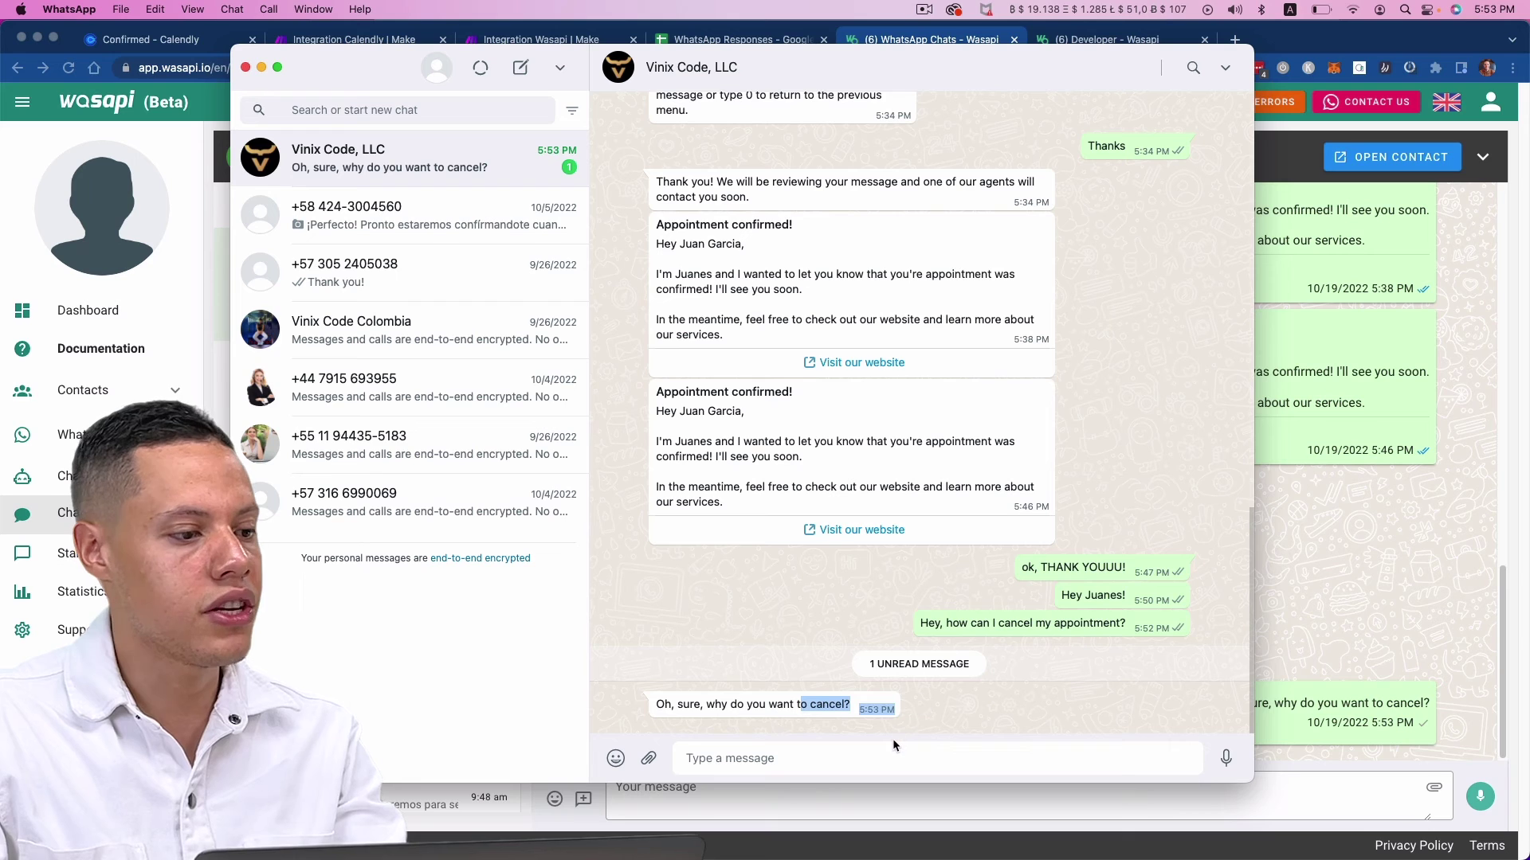
key("super+Tab")
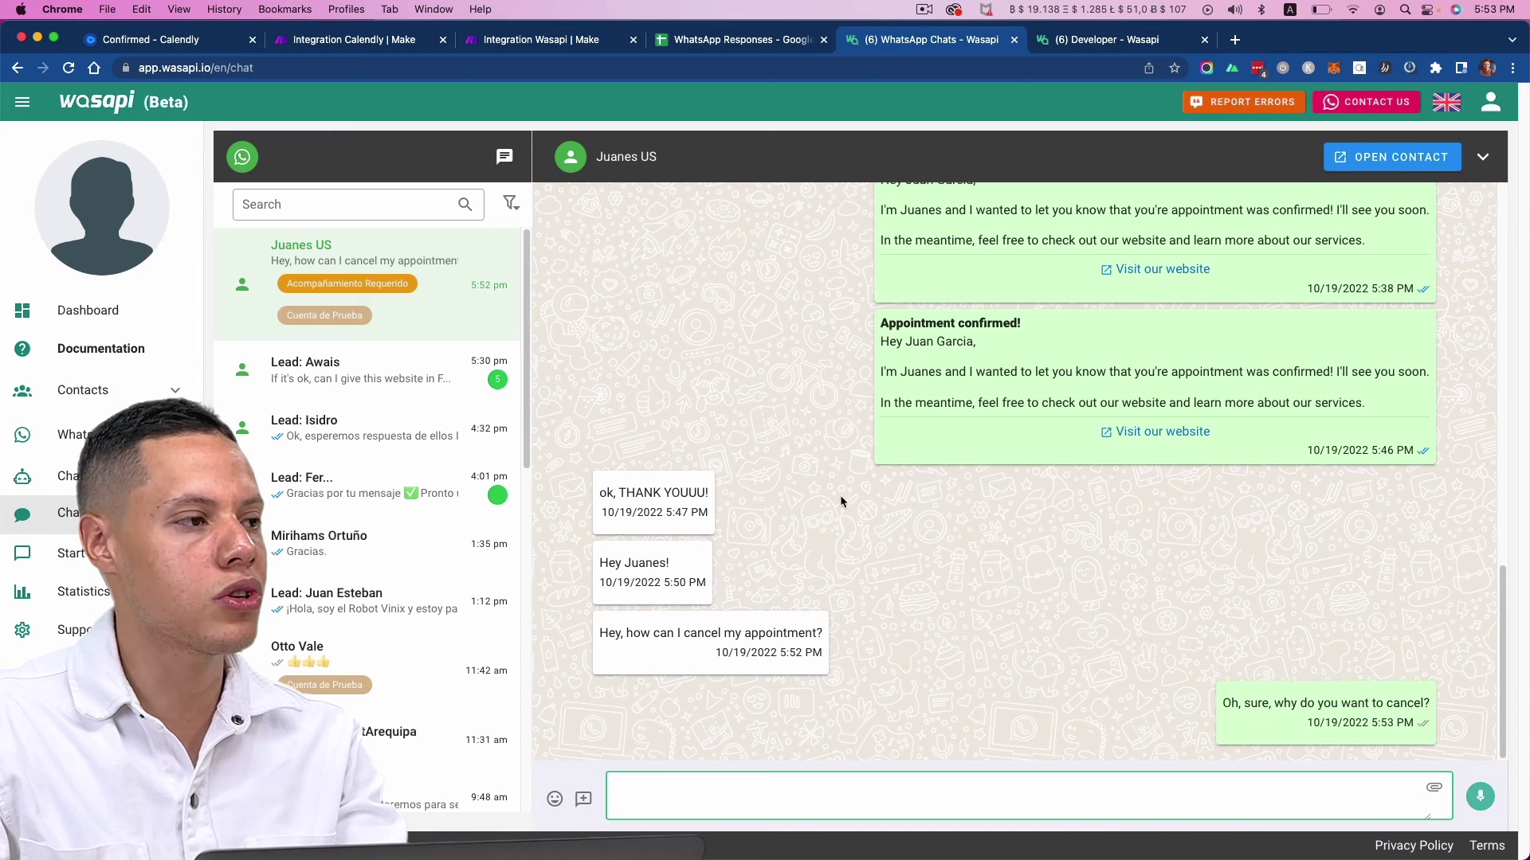
left_click(698, 42)
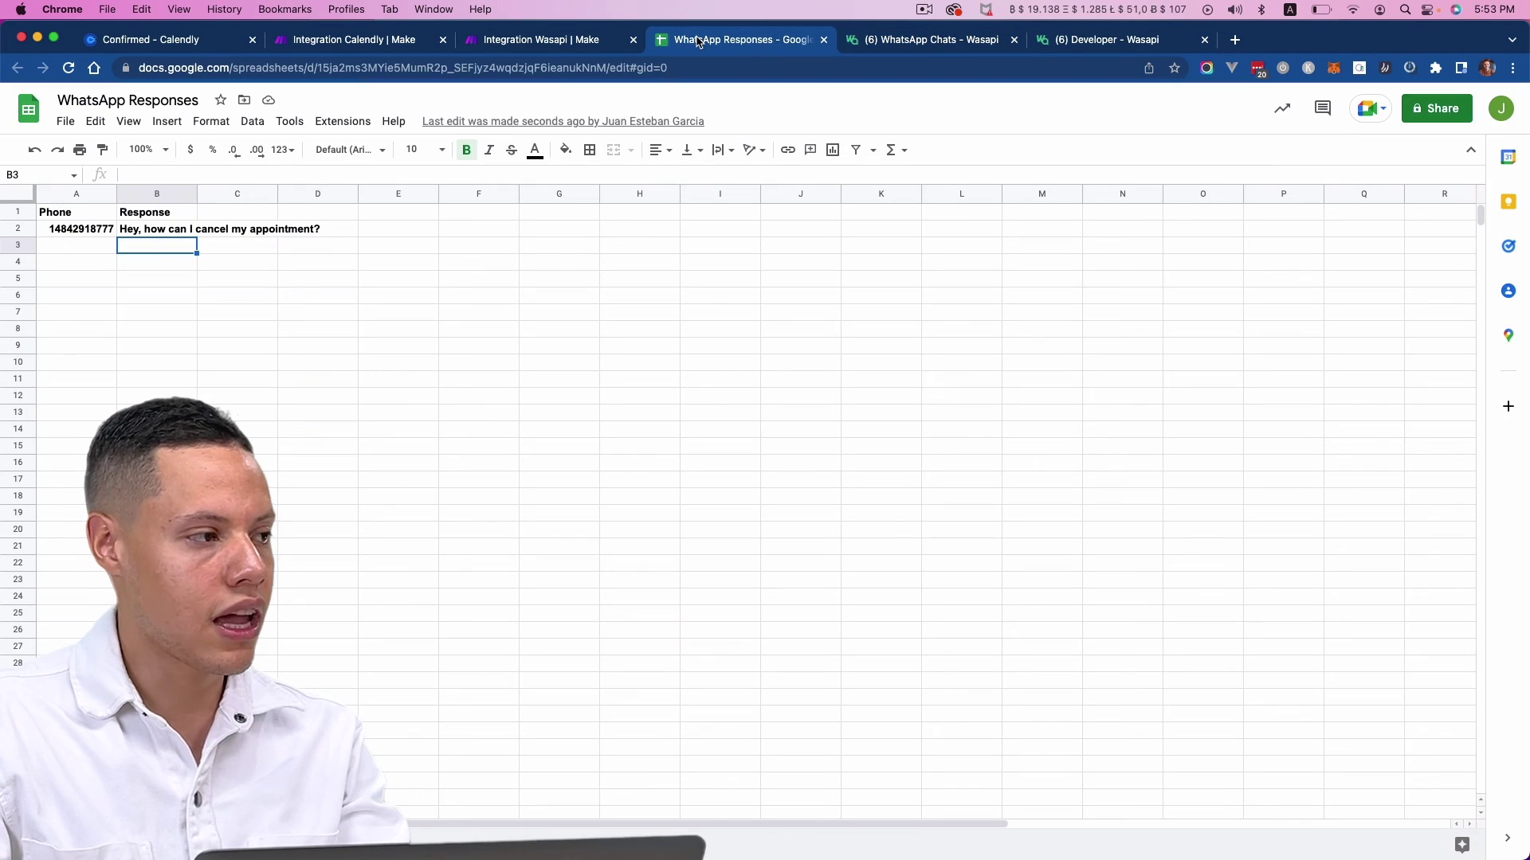